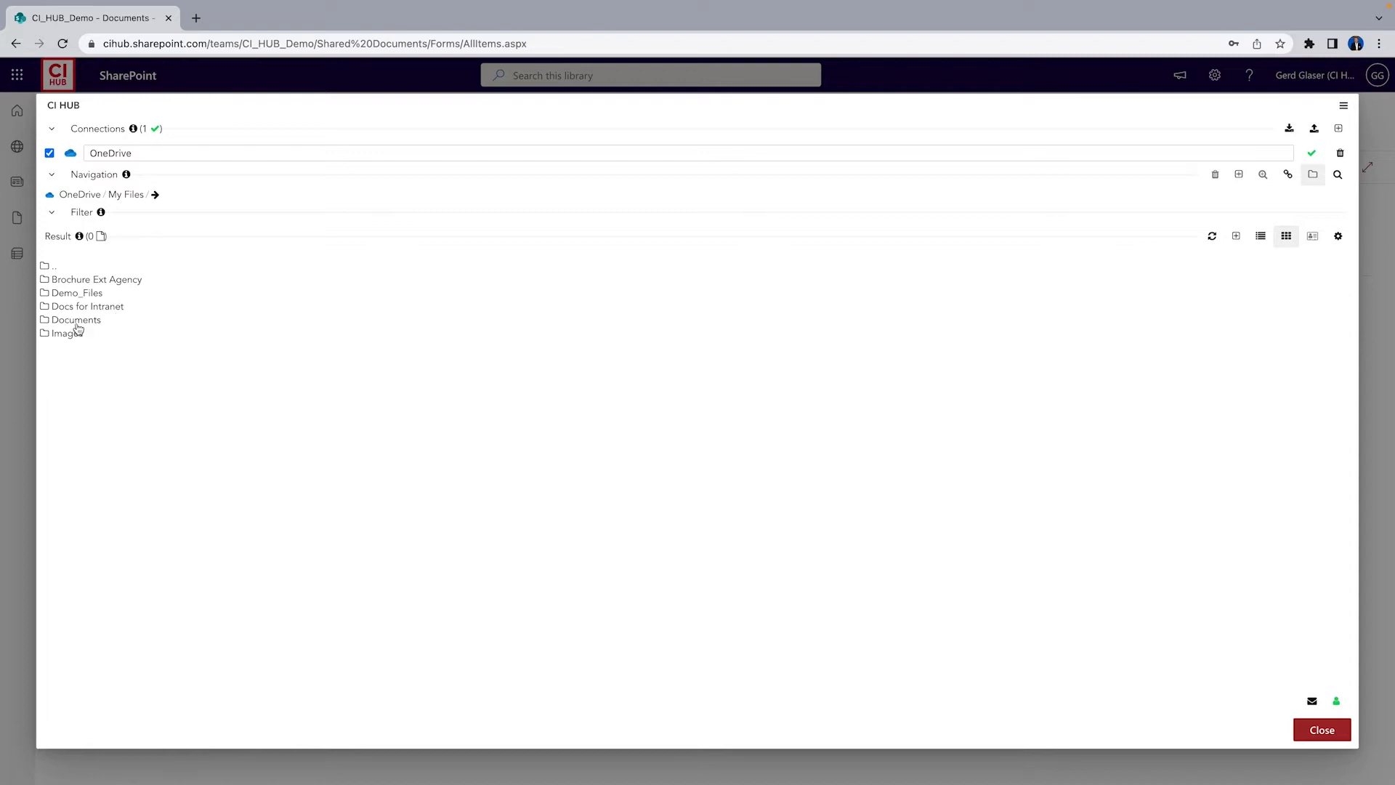
Browse the OneDrive My Files folders, opening Documents and Images and returning to My Files
{"action": "double_click", "coordinate": [55, 291]}
{"action": "double_click", "coordinate": [93, 325]}
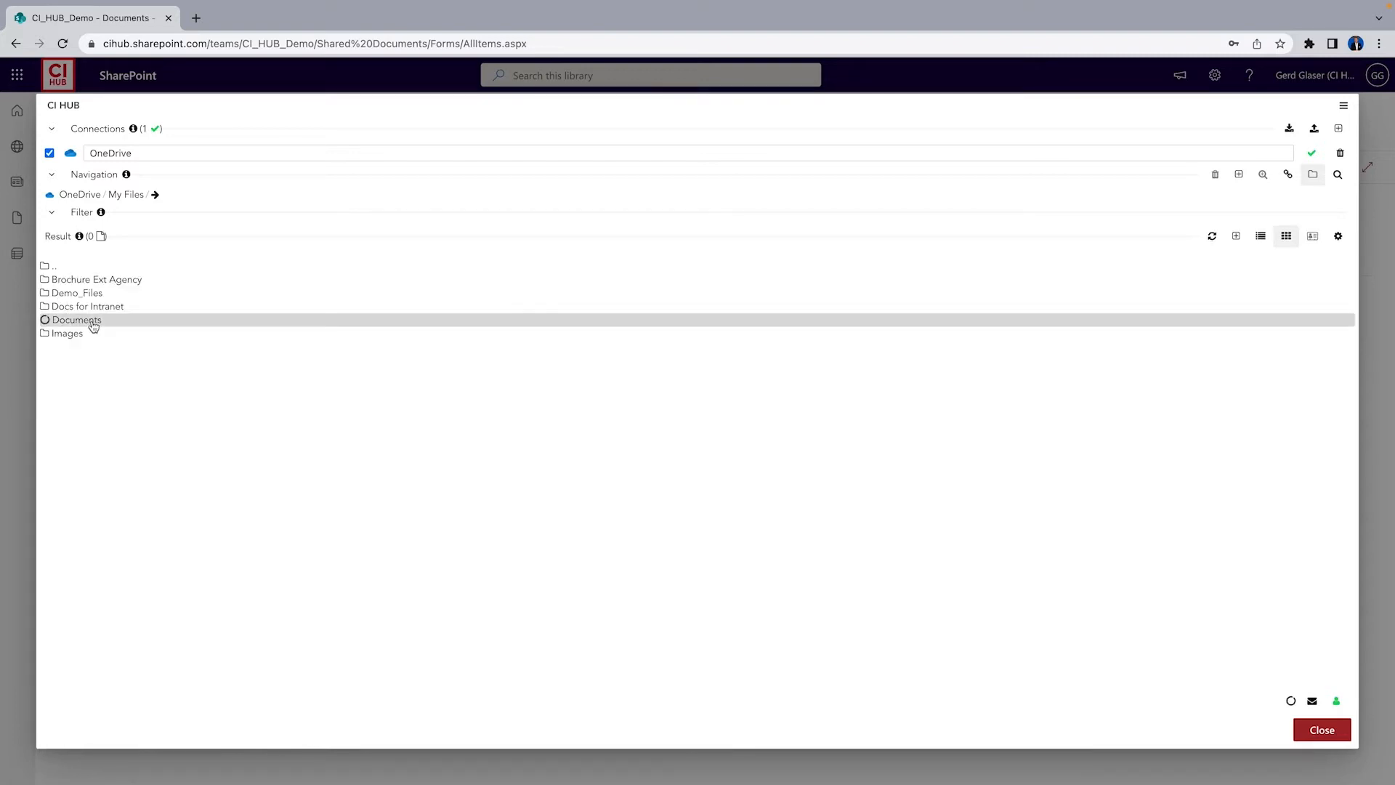
{"action": "double_click", "coordinate": [50, 267]}
{"action": "double_click", "coordinate": [69, 334]}
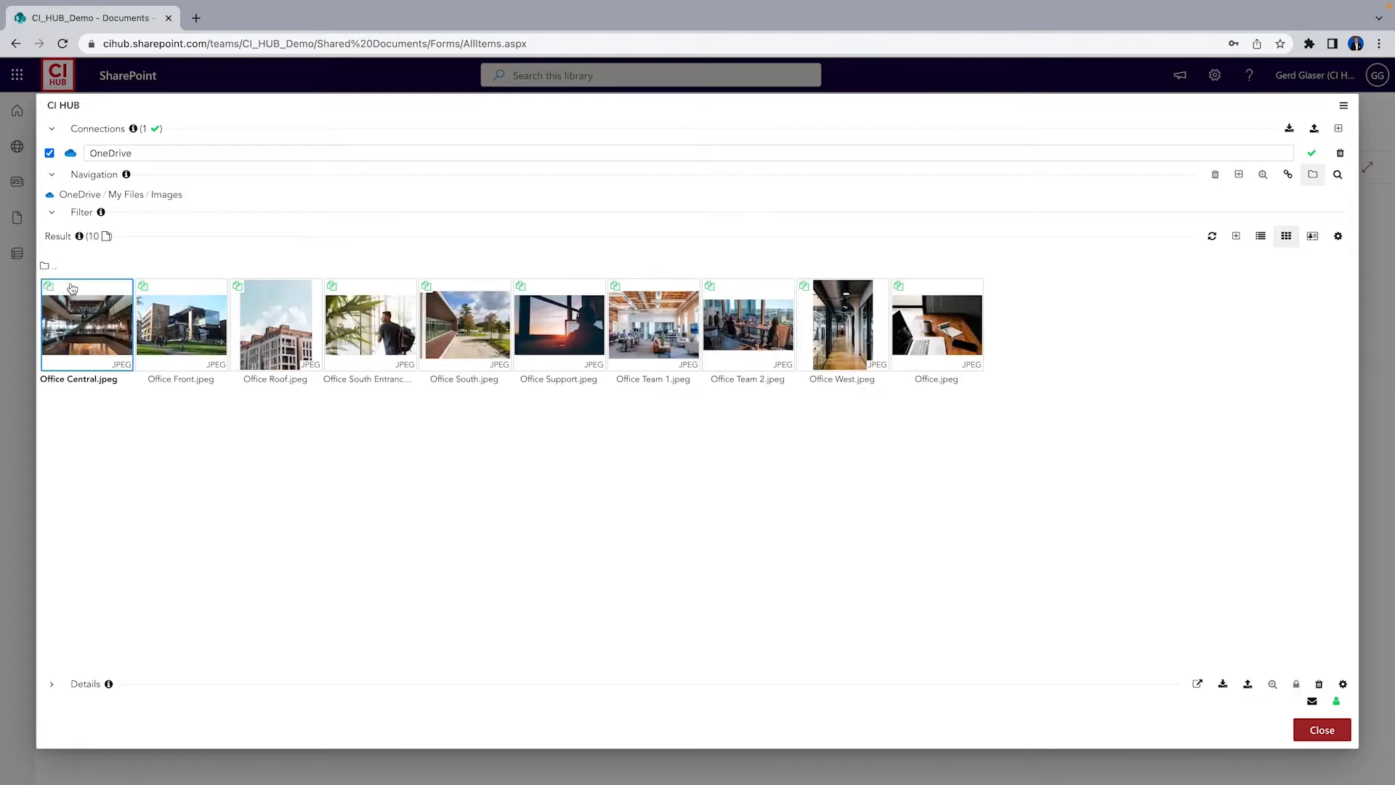
{"action": "double_click", "coordinate": [51, 267]}
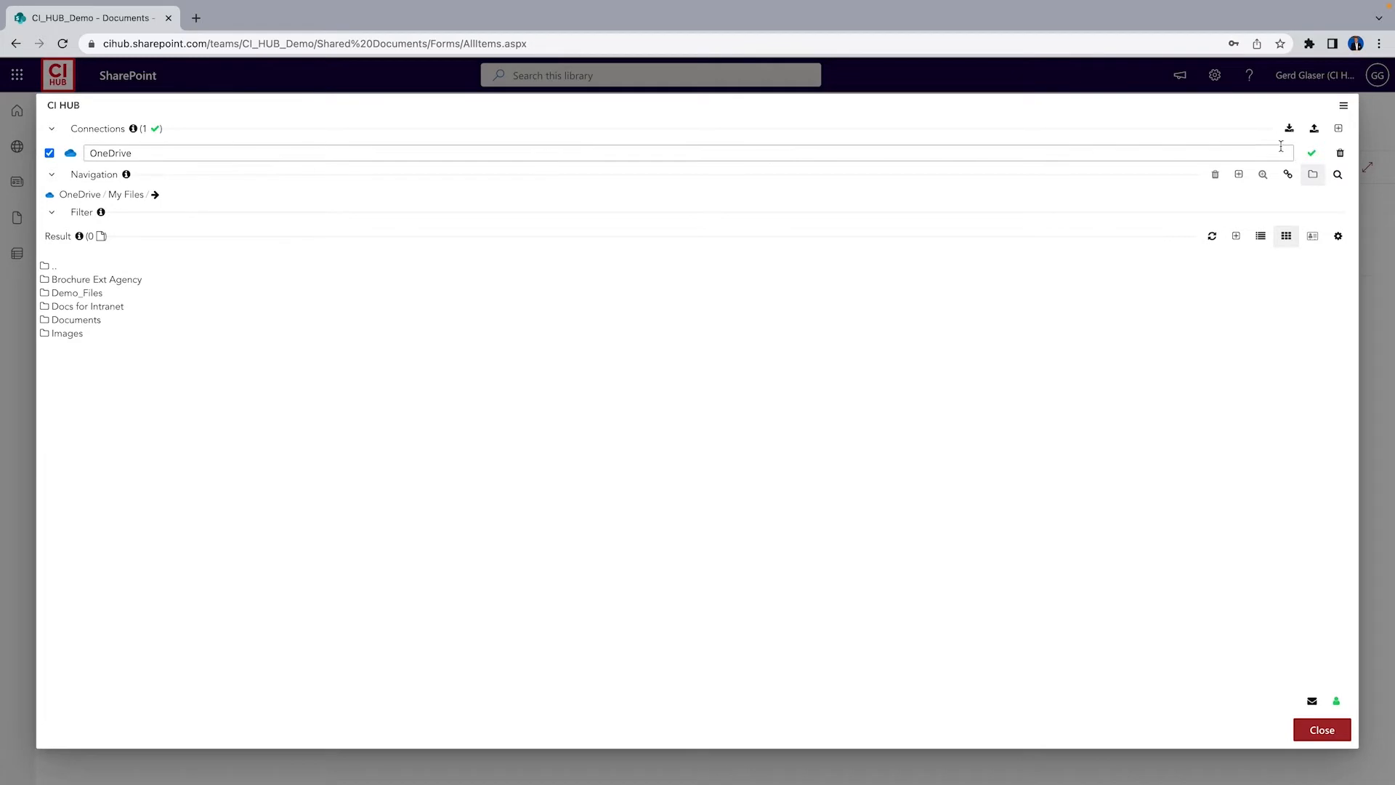
Delete the OneDrive connection and confirm the deletion
{"action": "left_click", "coordinate": [1341, 154]}
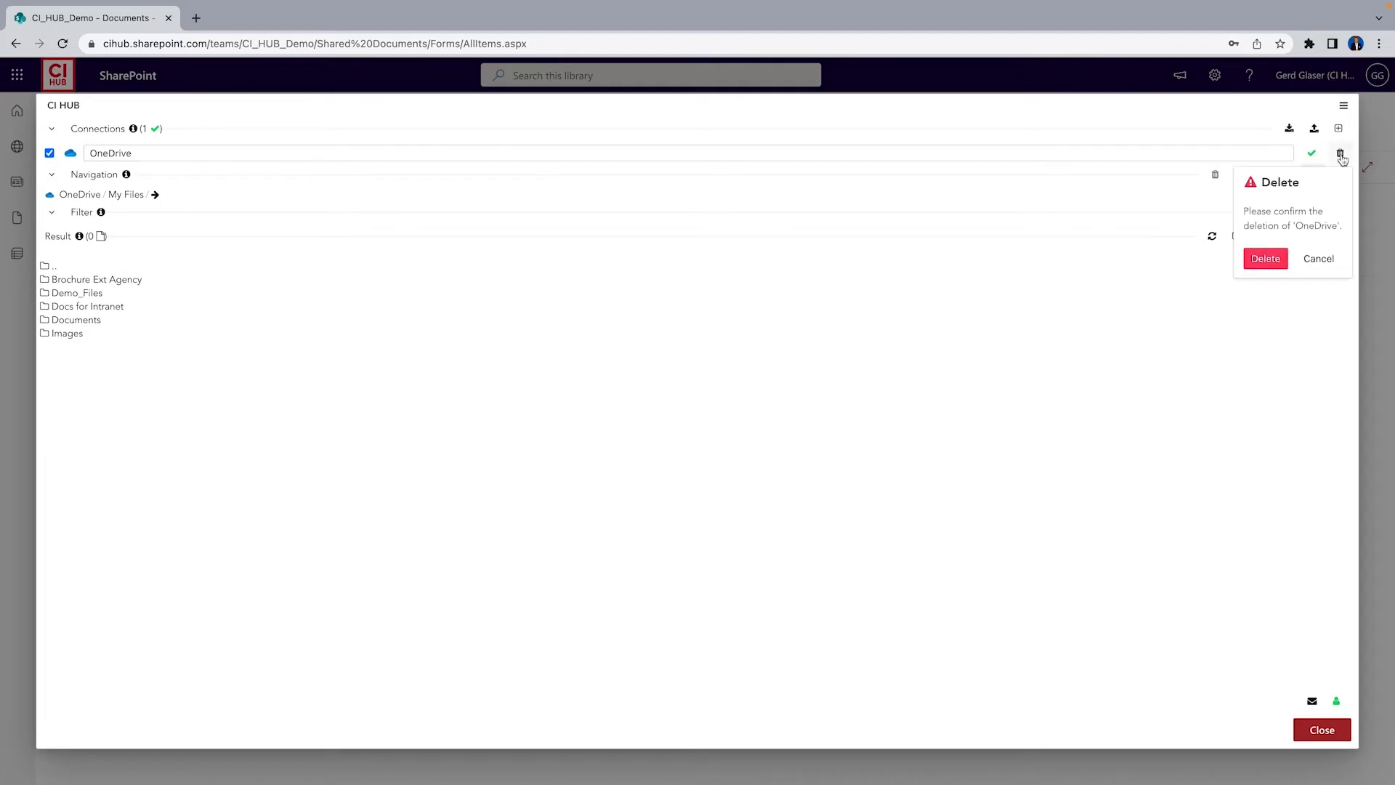
{"action": "left_click", "coordinate": [1268, 258]}
Load the saved connection profile with the stored password and take over all saved connections
{"action": "left_click", "coordinate": [1290, 130]}
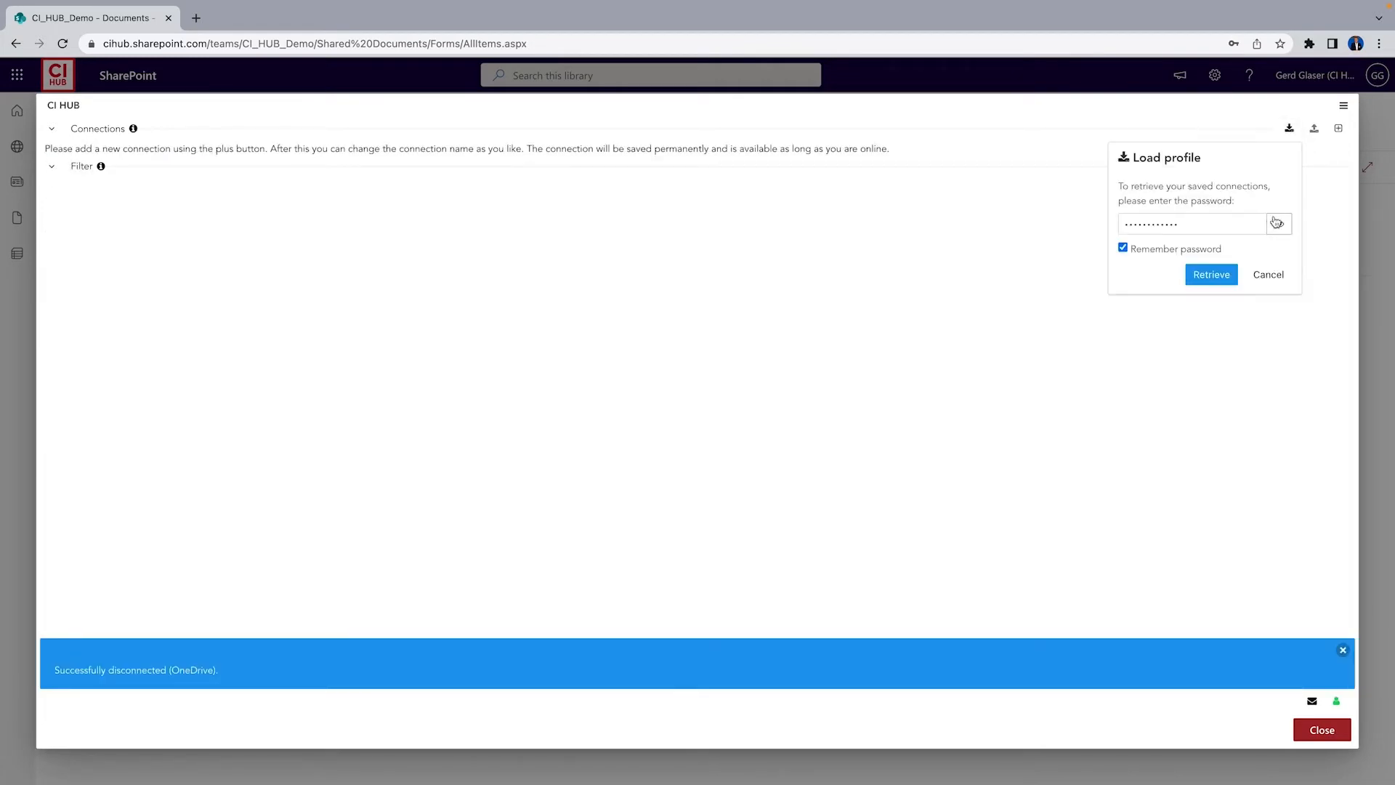
{"action": "left_click", "coordinate": [1213, 274]}
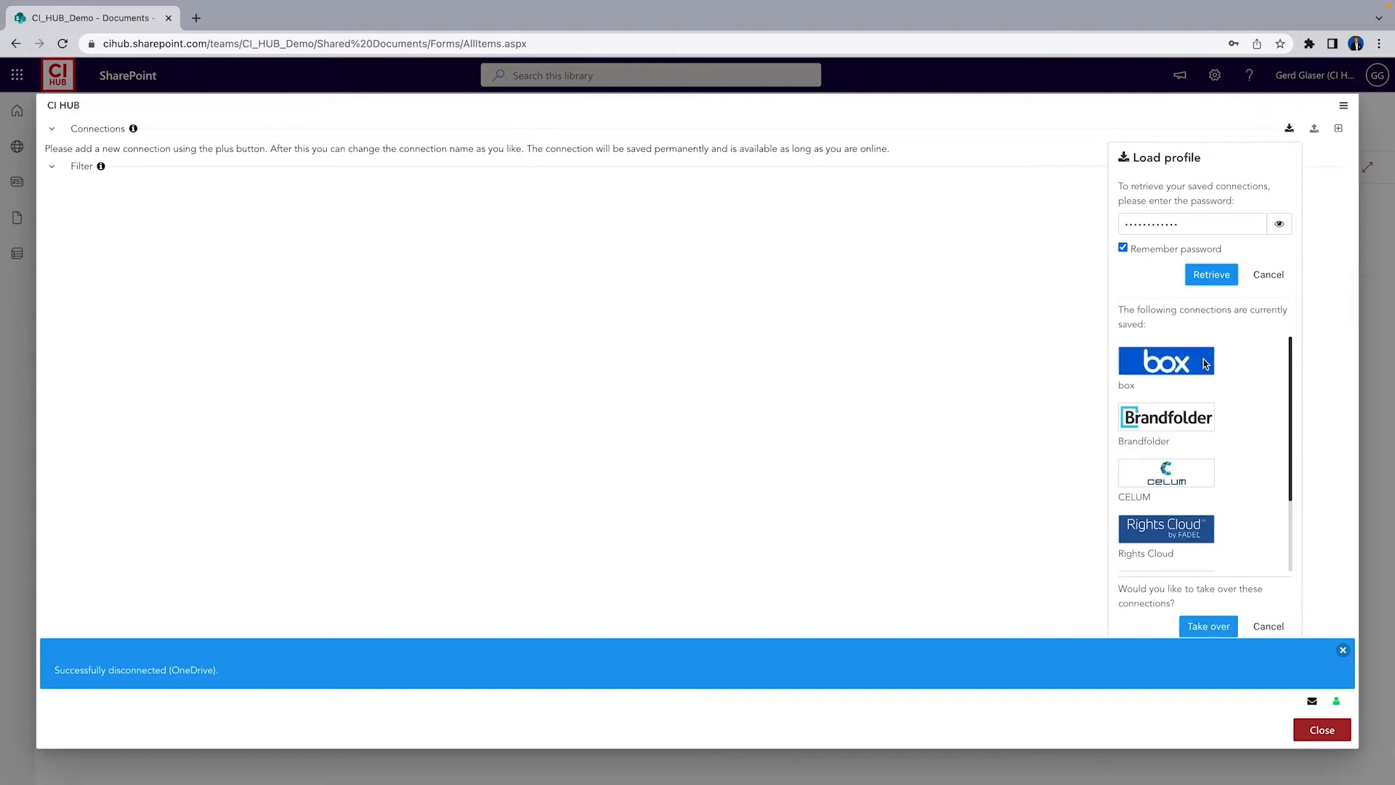
{"action": "scroll", "coordinate": [1227, 441], "scroll_direction": "down", "scroll_amount": 2}
{"action": "scroll", "coordinate": [1229, 566], "scroll_direction": "up", "scroll_amount": 2}
{"action": "scroll", "coordinate": [1231, 564], "scroll_direction": "down", "scroll_amount": 2}
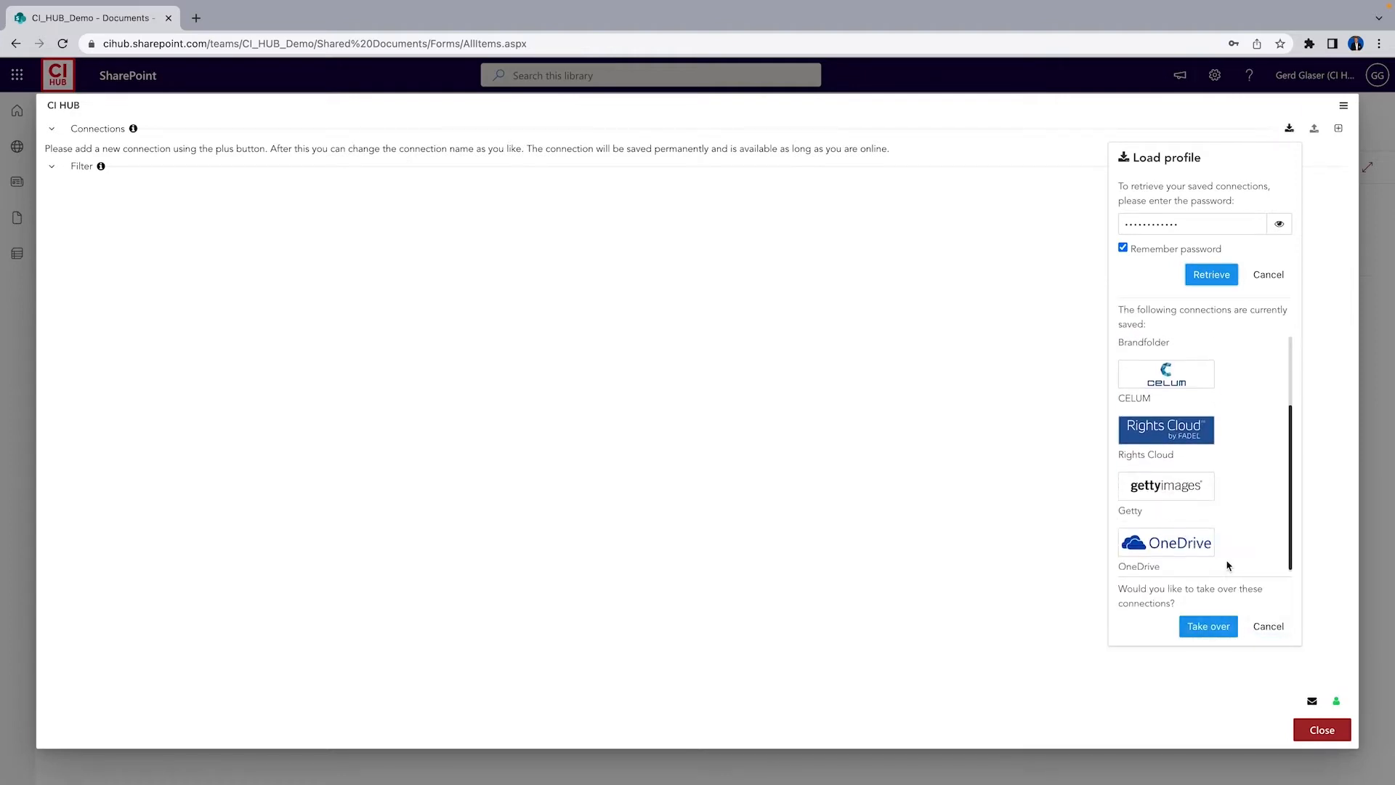
{"action": "left_click", "coordinate": [1210, 626]}
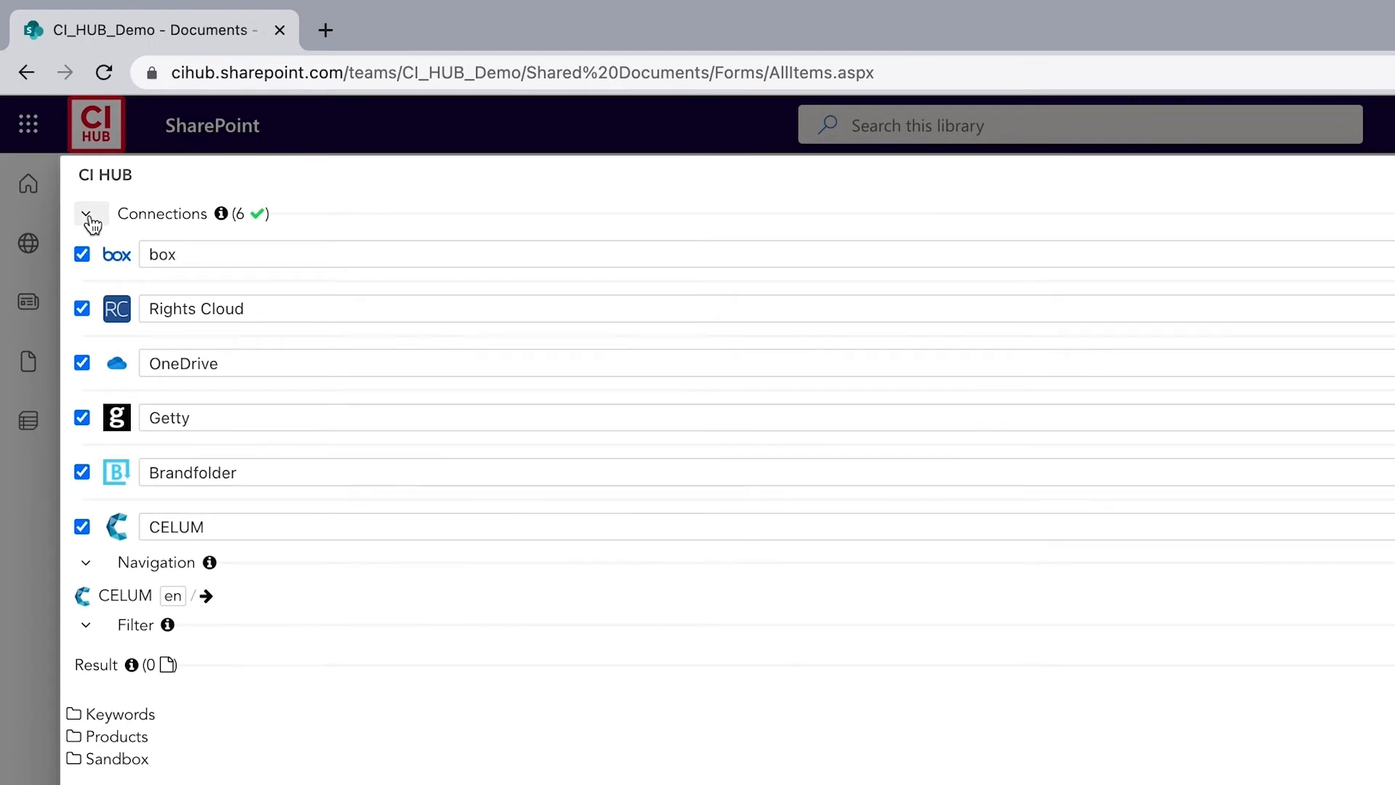
Collapse the connections list and switch navigation to OneDrive, opening My Files > Images
{"action": "left_click", "coordinate": [90, 218]}
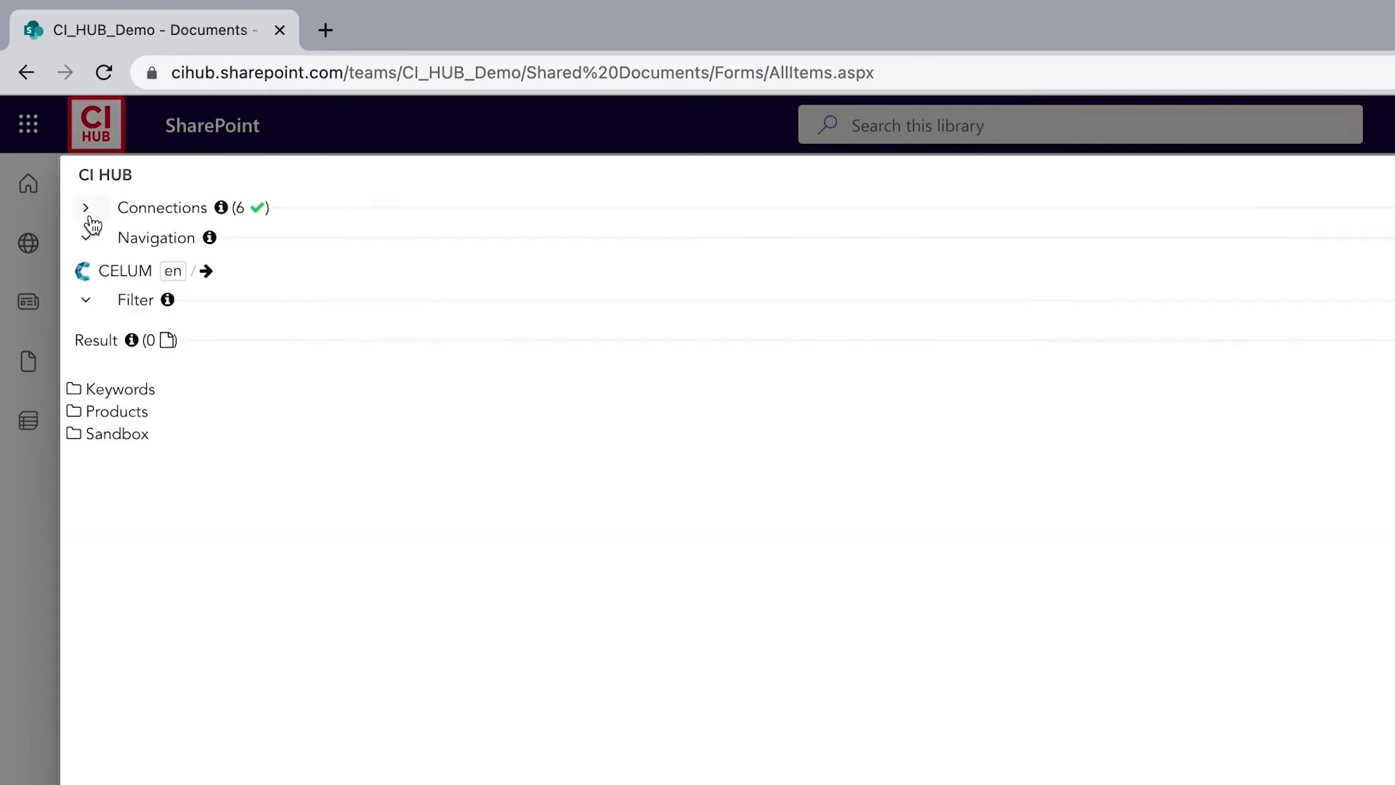
{"action": "left_click", "coordinate": [95, 270]}
{"action": "left_click", "coordinate": [138, 391]}
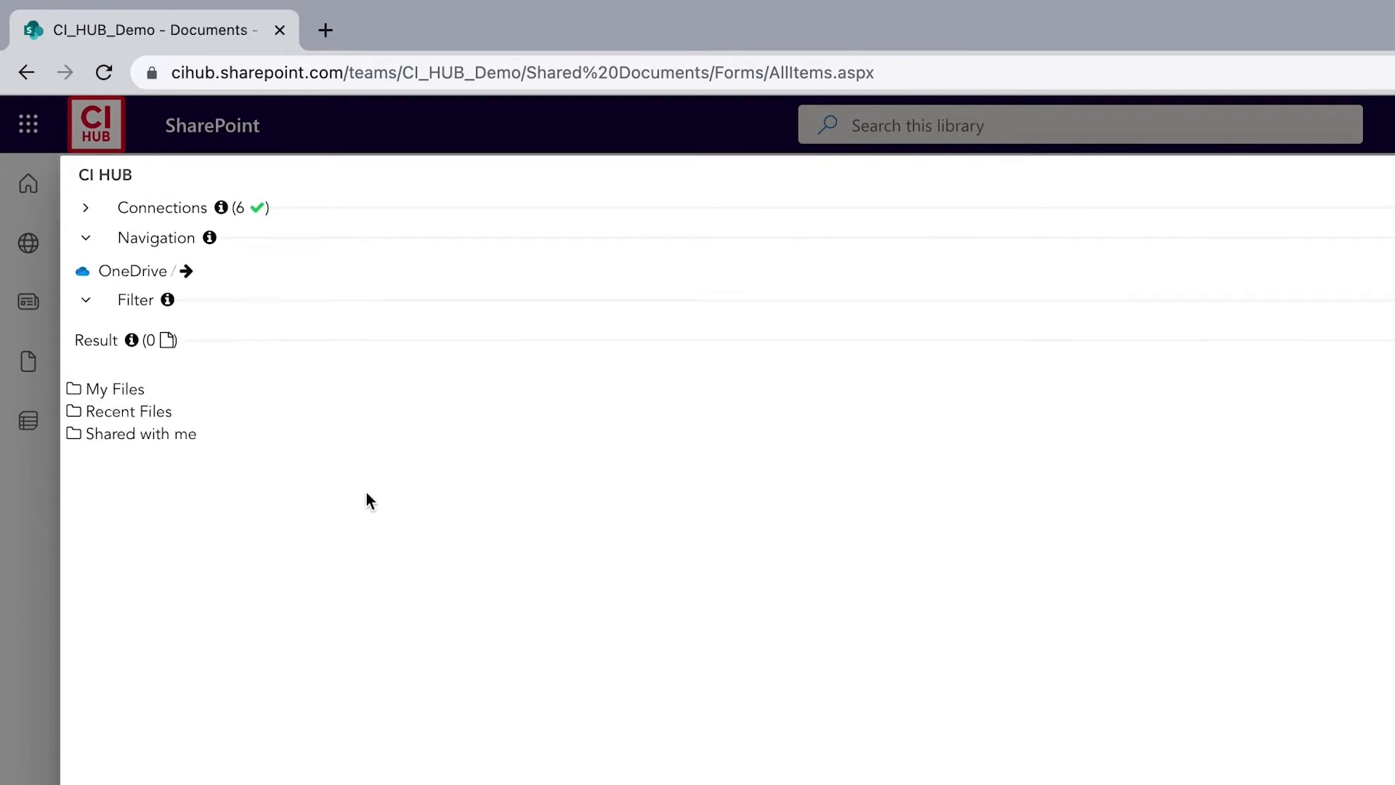
{"action": "left_click", "coordinate": [124, 391]}
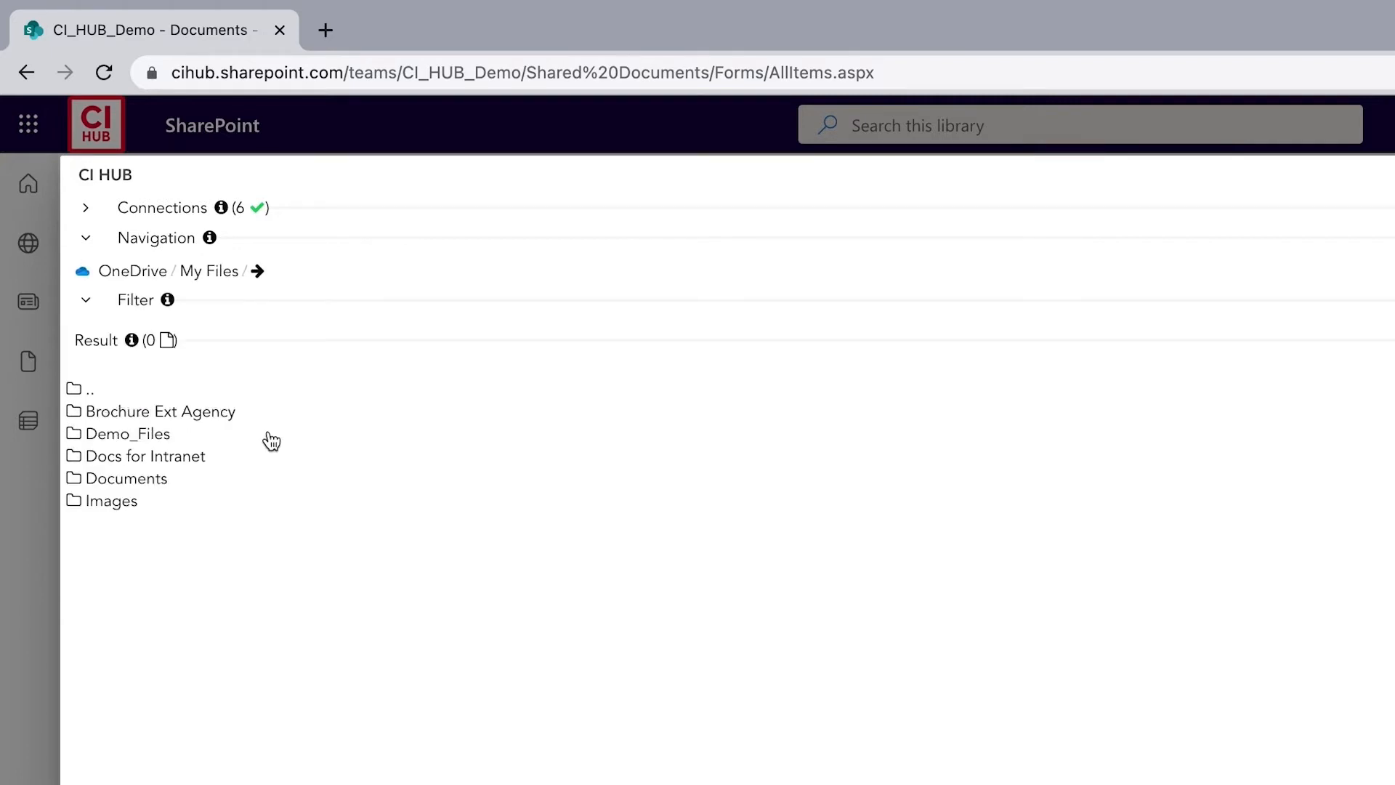
{"action": "left_click", "coordinate": [131, 502]}
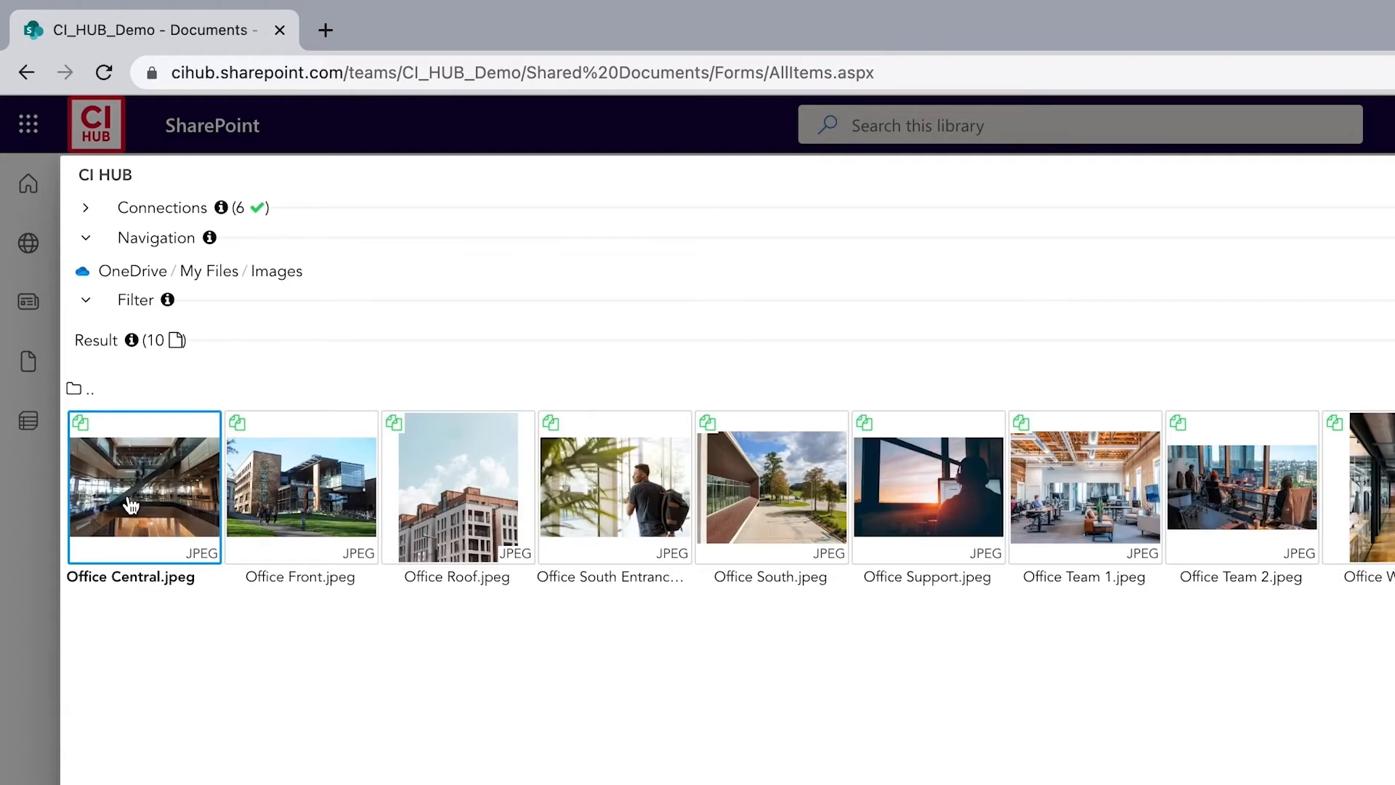
Switch to box, open All Files > 01_Demo > 05_Office365, and select CI_HUB_Press_Release_Demo.docx
{"action": "left_click", "coordinate": [113, 275]}
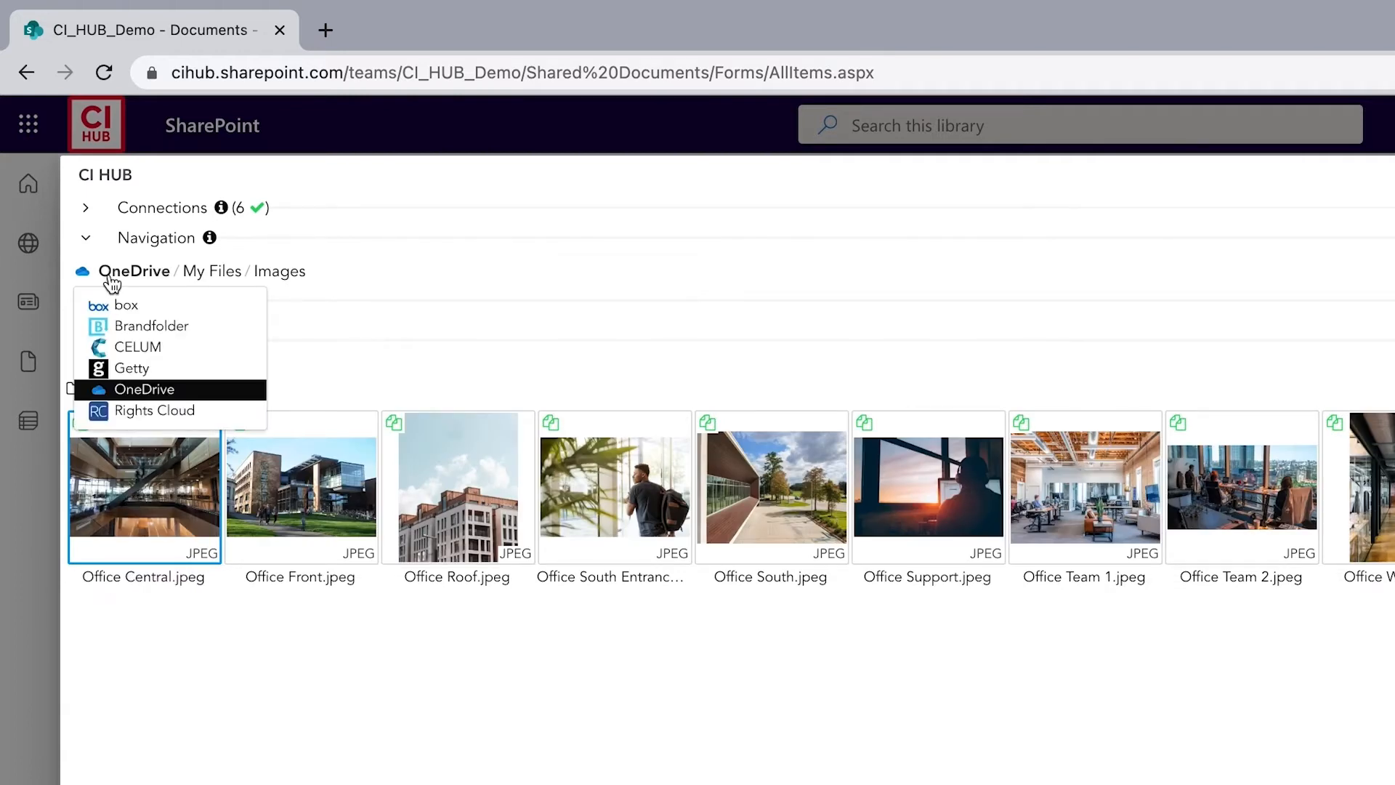
{"action": "left_click", "coordinate": [102, 304]}
{"action": "left_click", "coordinate": [120, 395]}
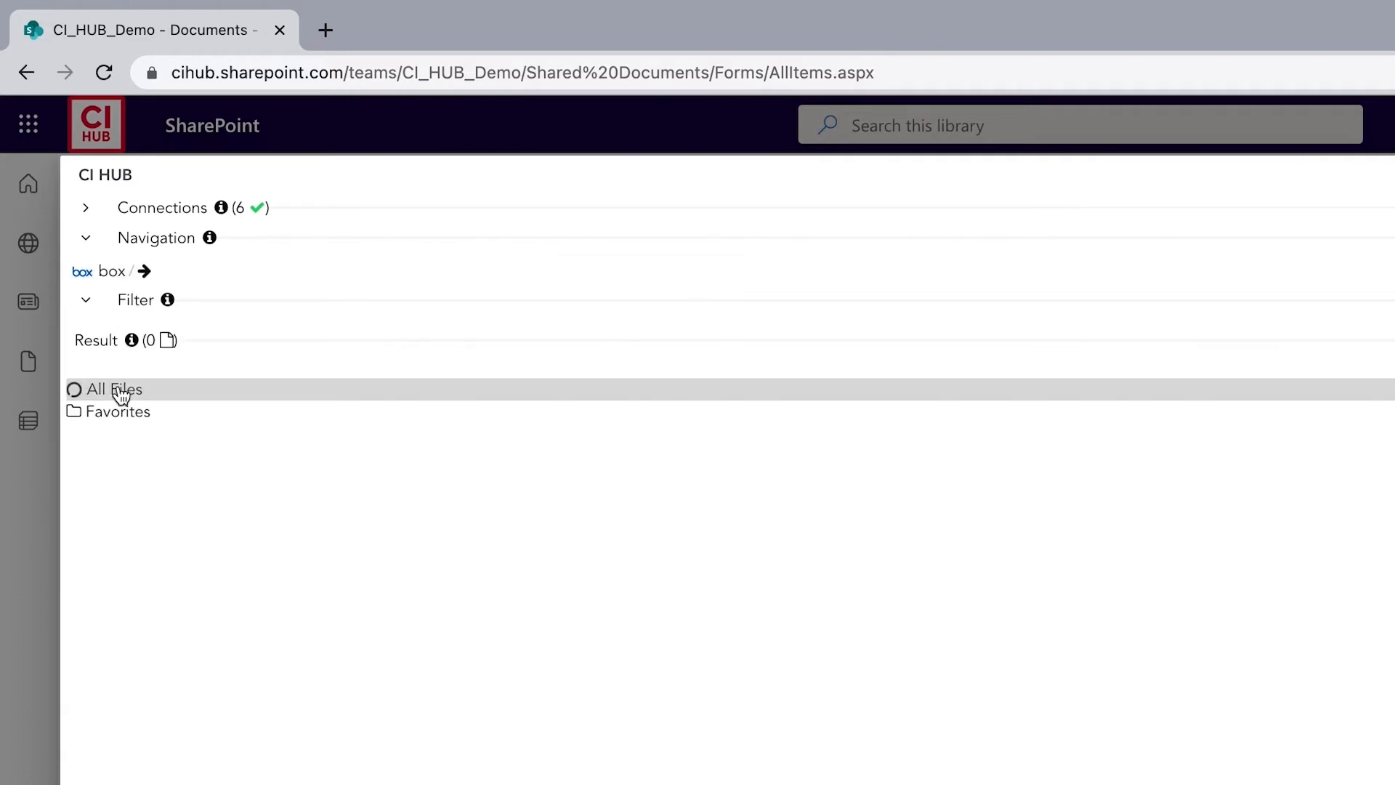
{"action": "left_click", "coordinate": [131, 476]}
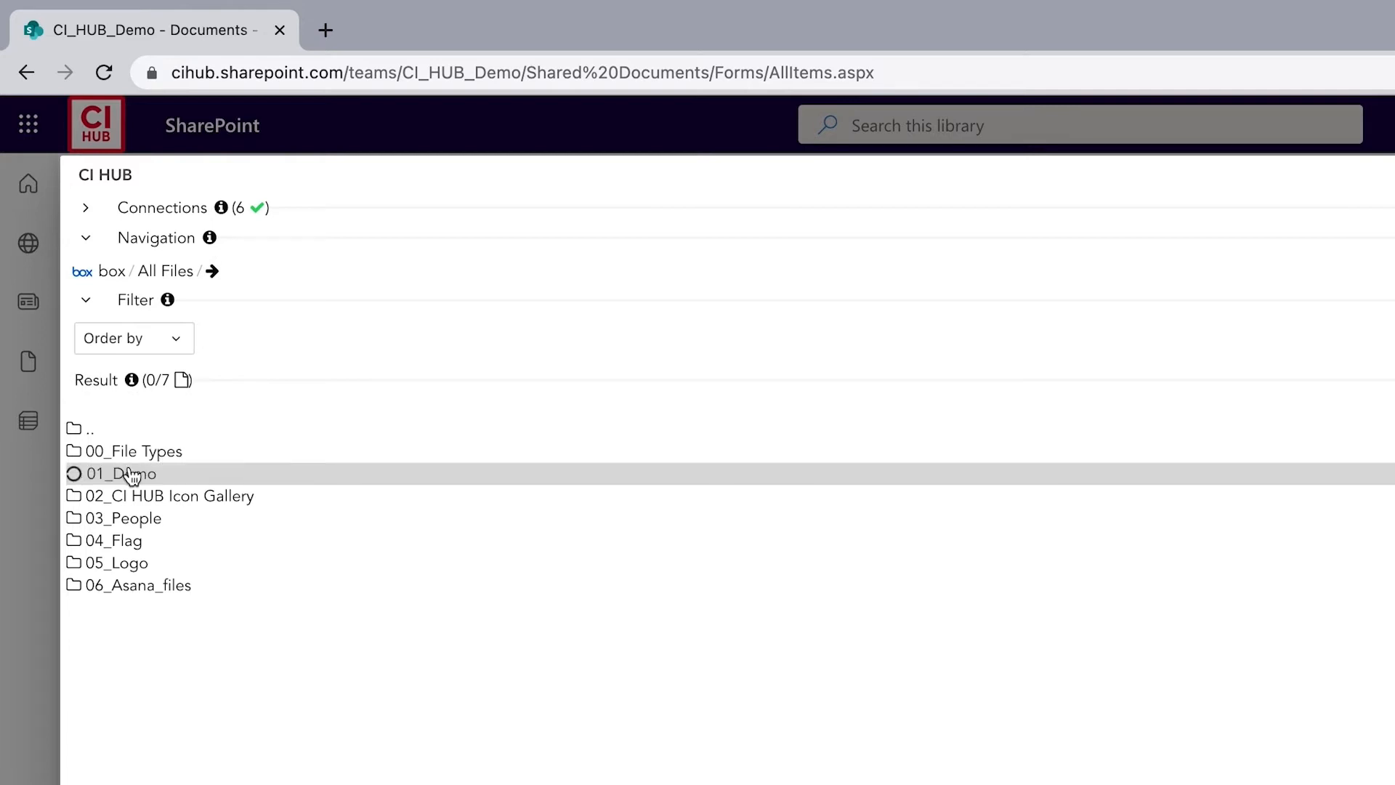
{"action": "left_click", "coordinate": [159, 543]}
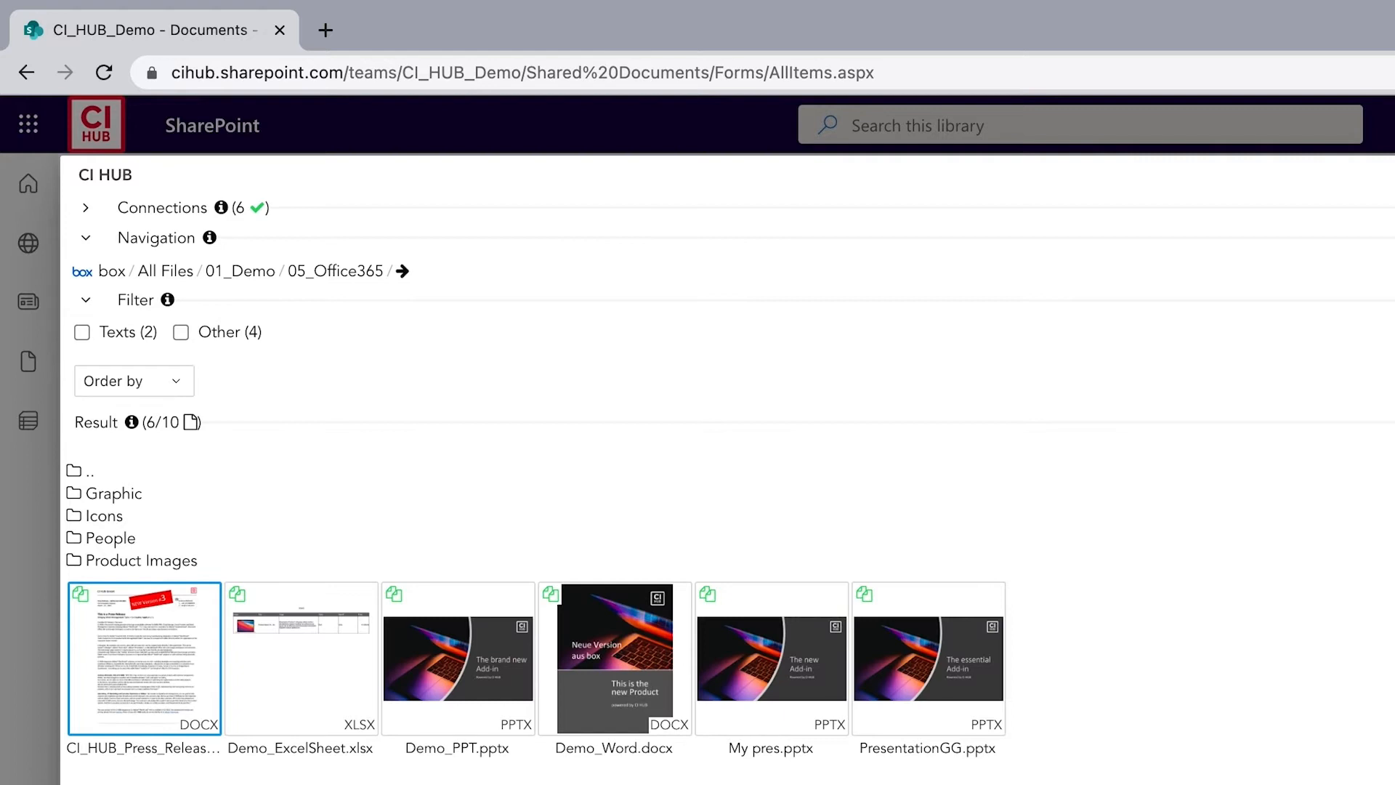
{"action": "left_click", "coordinate": [155, 643]}
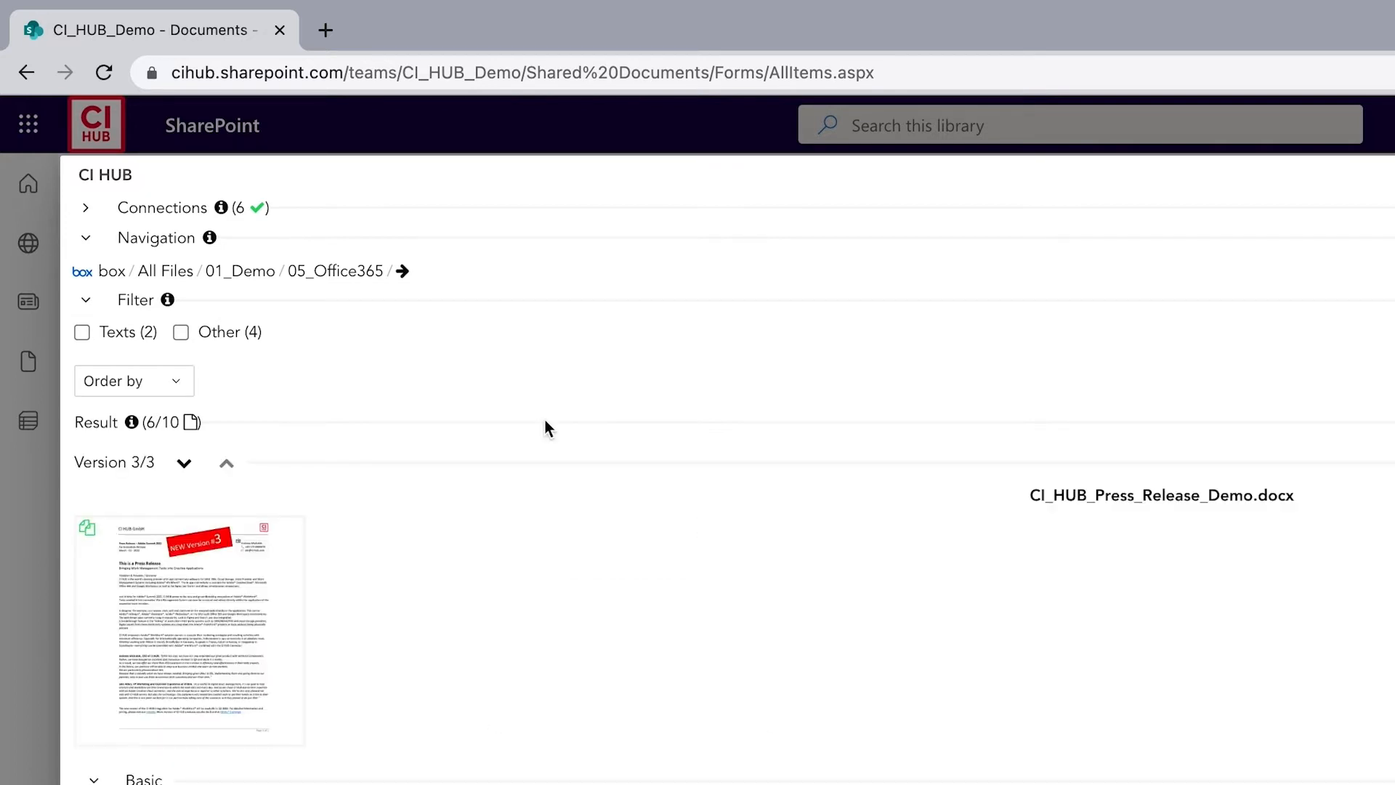
Step through the press release document's versions
{"action": "left_click", "coordinate": [185, 469]}
{"action": "left_click", "coordinate": [185, 469]}
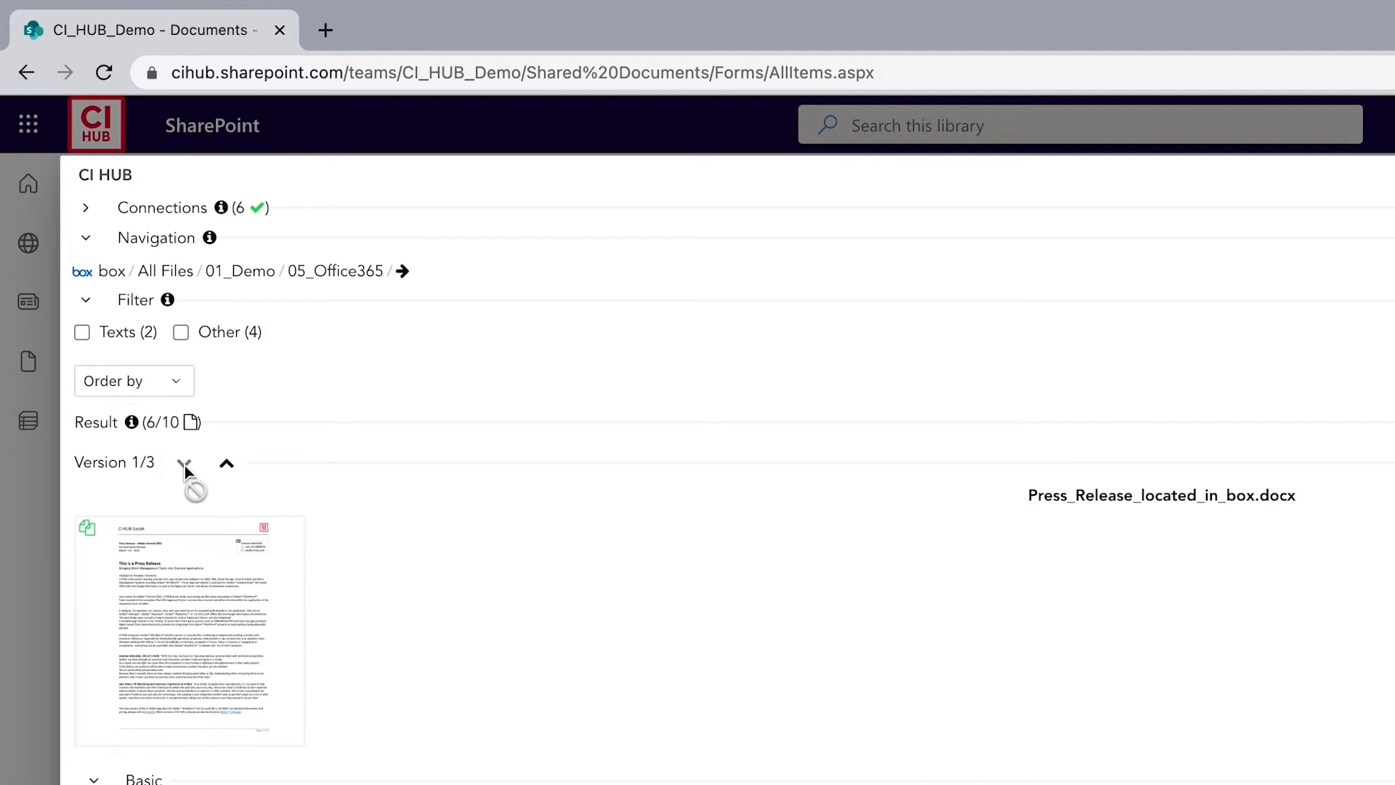
{"action": "left_click", "coordinate": [227, 469]}
{"action": "left_click", "coordinate": [226, 469]}
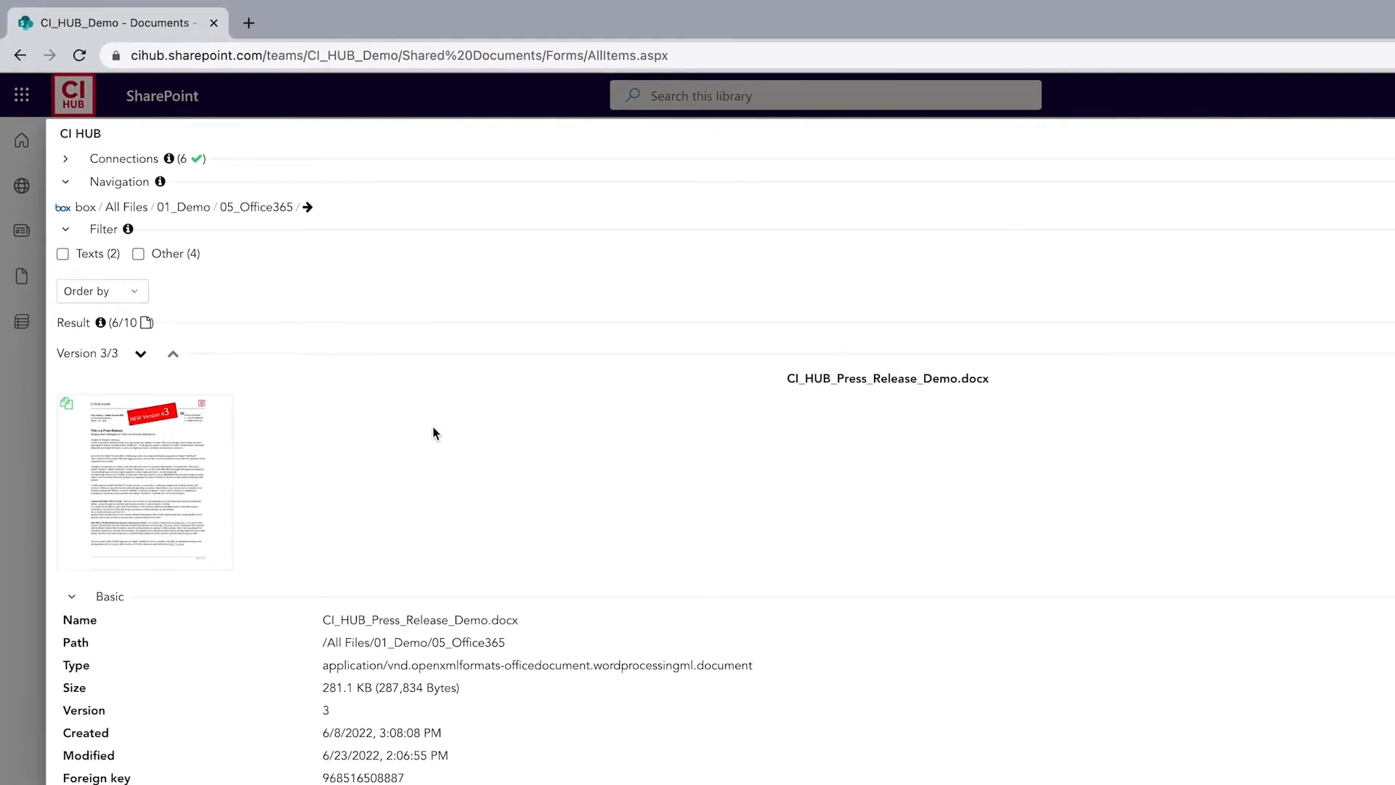
{"action": "left_click", "coordinate": [1356, 268]}
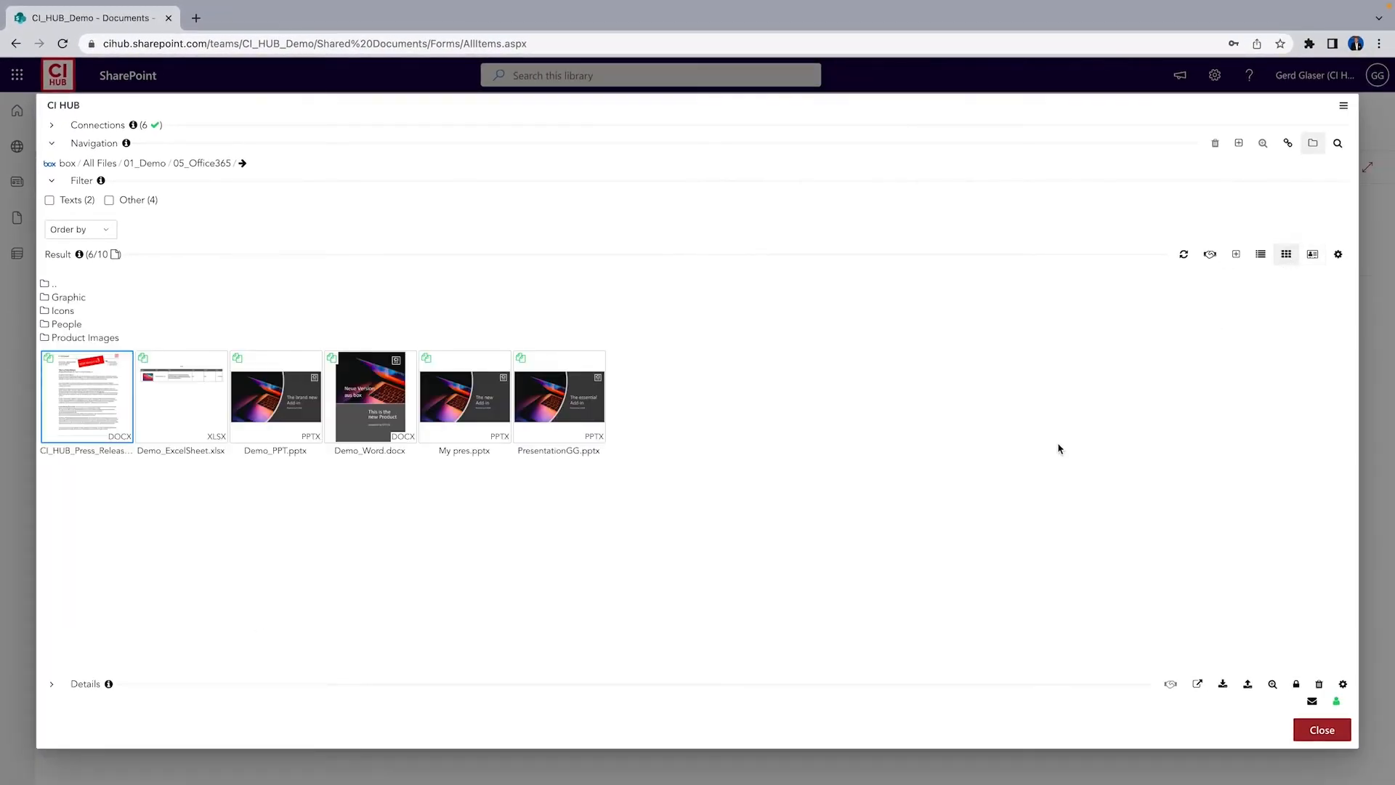
Close the CI HUB panel, open the DAM_Content folder, and launch CI HUB there
{"action": "left_click", "coordinate": [1323, 730]}
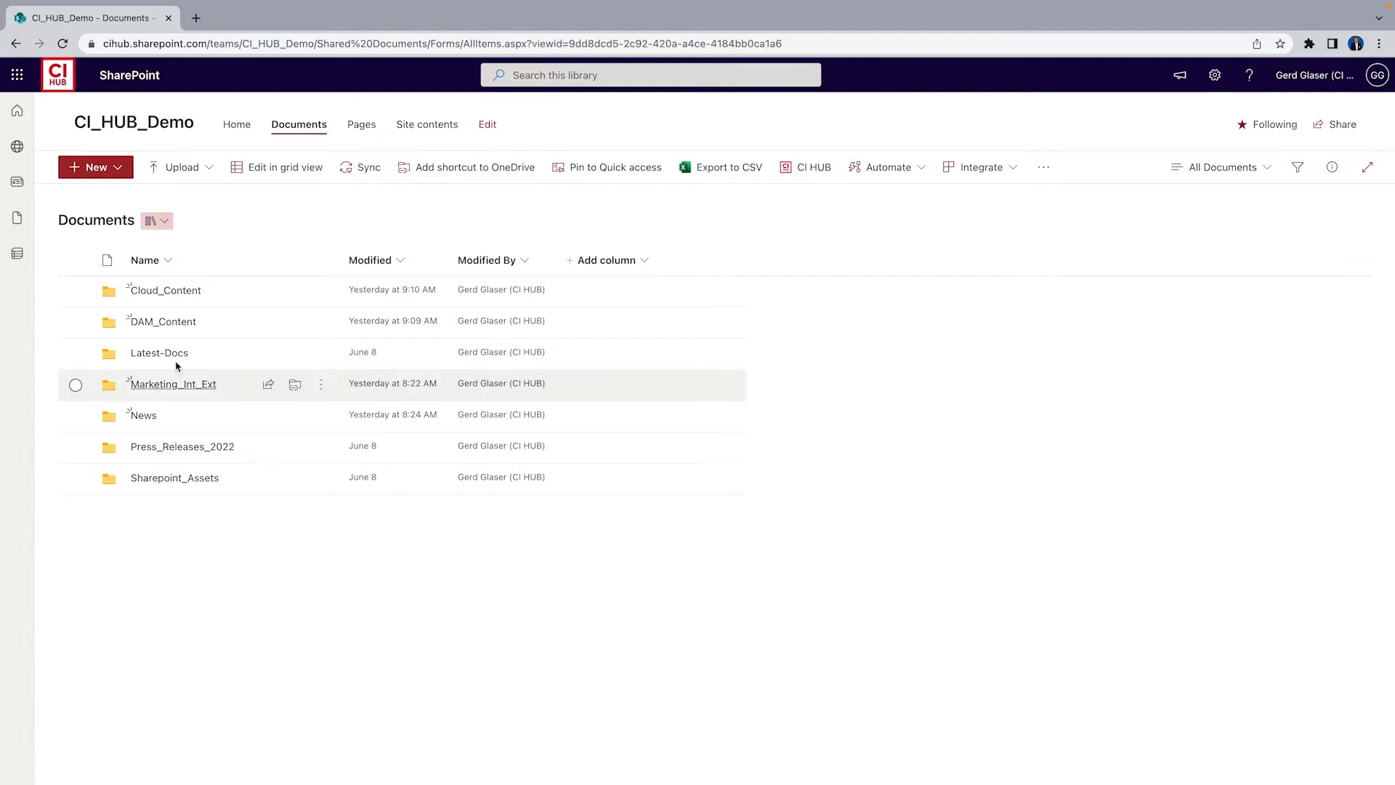
{"action": "left_click", "coordinate": [158, 323]}
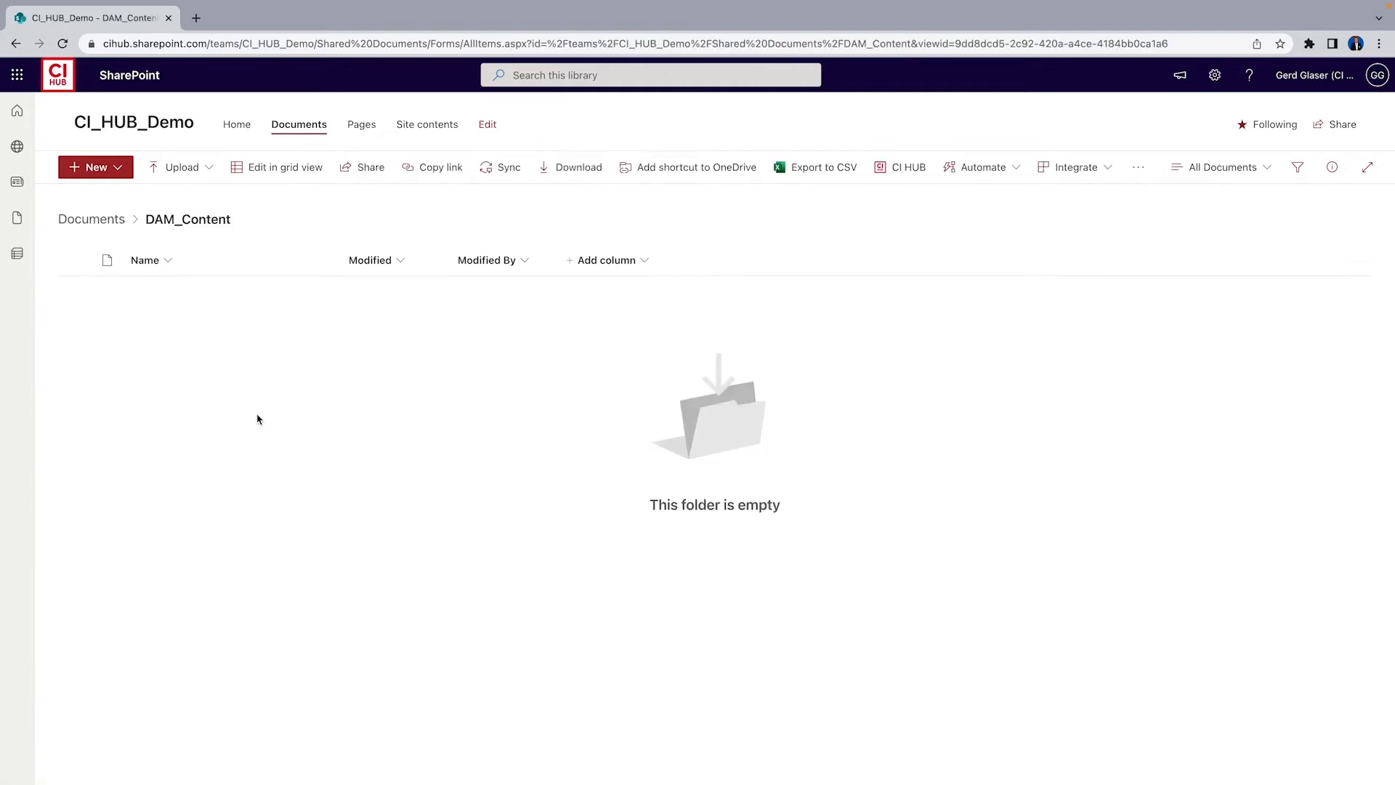
{"action": "left_click", "coordinate": [909, 167]}
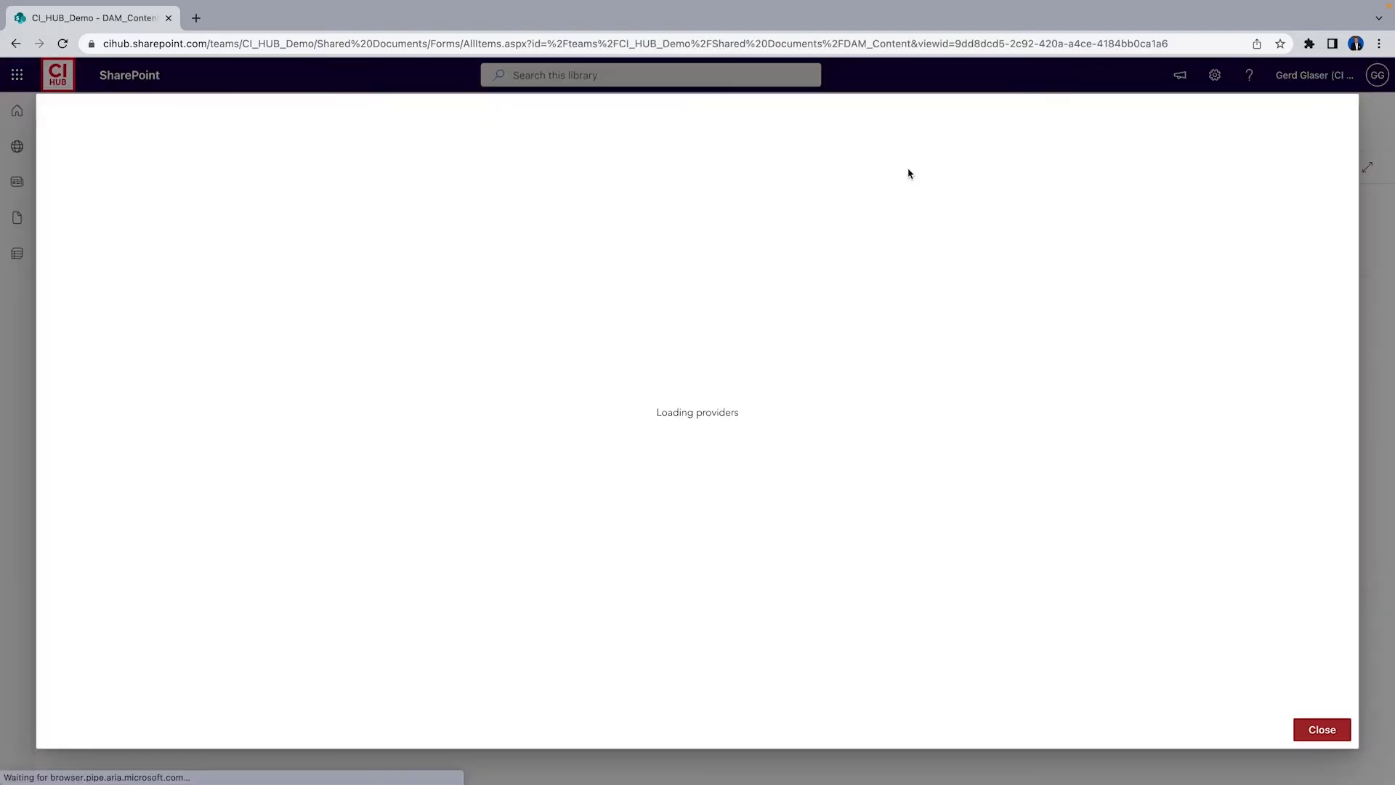
Switch to Brandfolder, open Collections > MY Favourits, and place img_8259_-_kopie.jpg into the SharePoint folder
{"action": "left_click", "coordinate": [76, 163]}
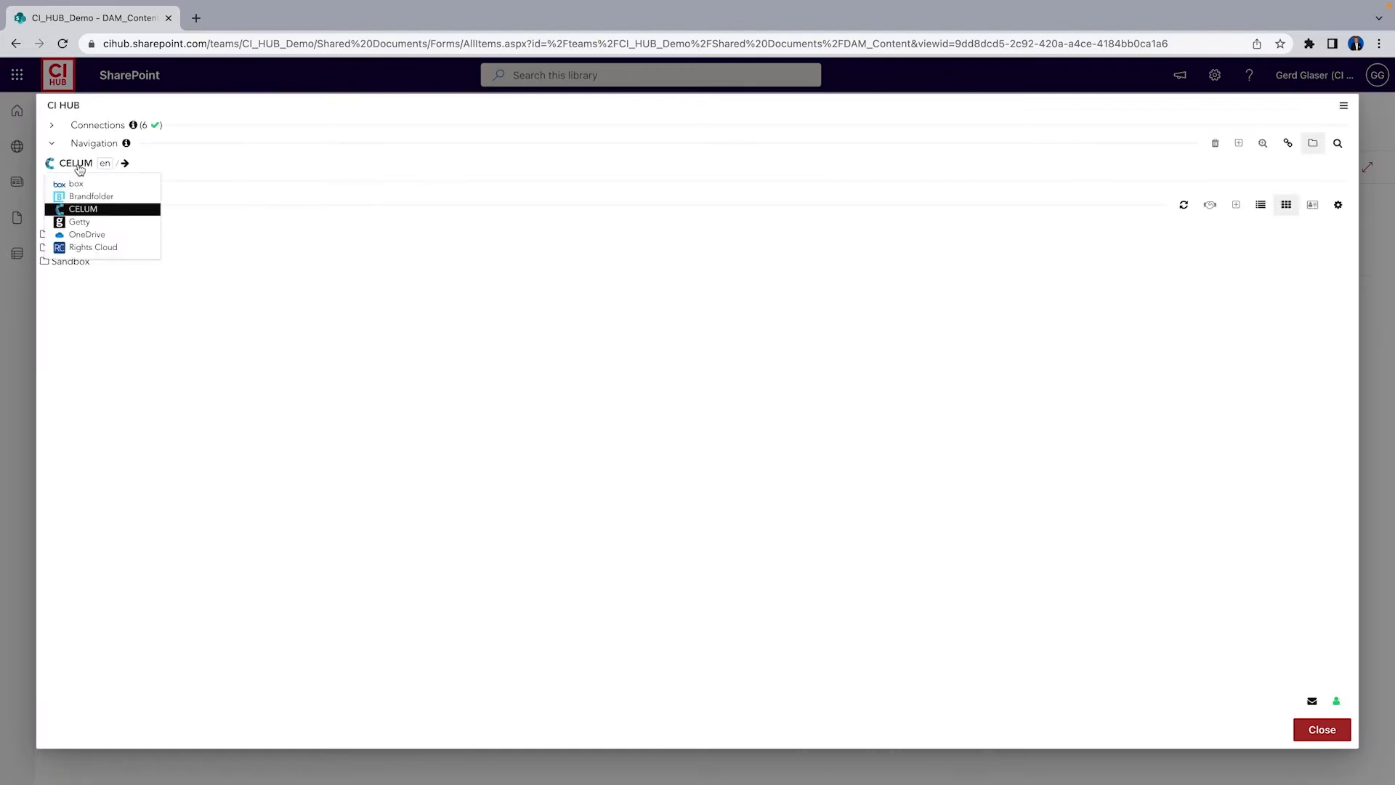
{"action": "left_click", "coordinate": [80, 209]}
{"action": "left_click", "coordinate": [64, 236]}
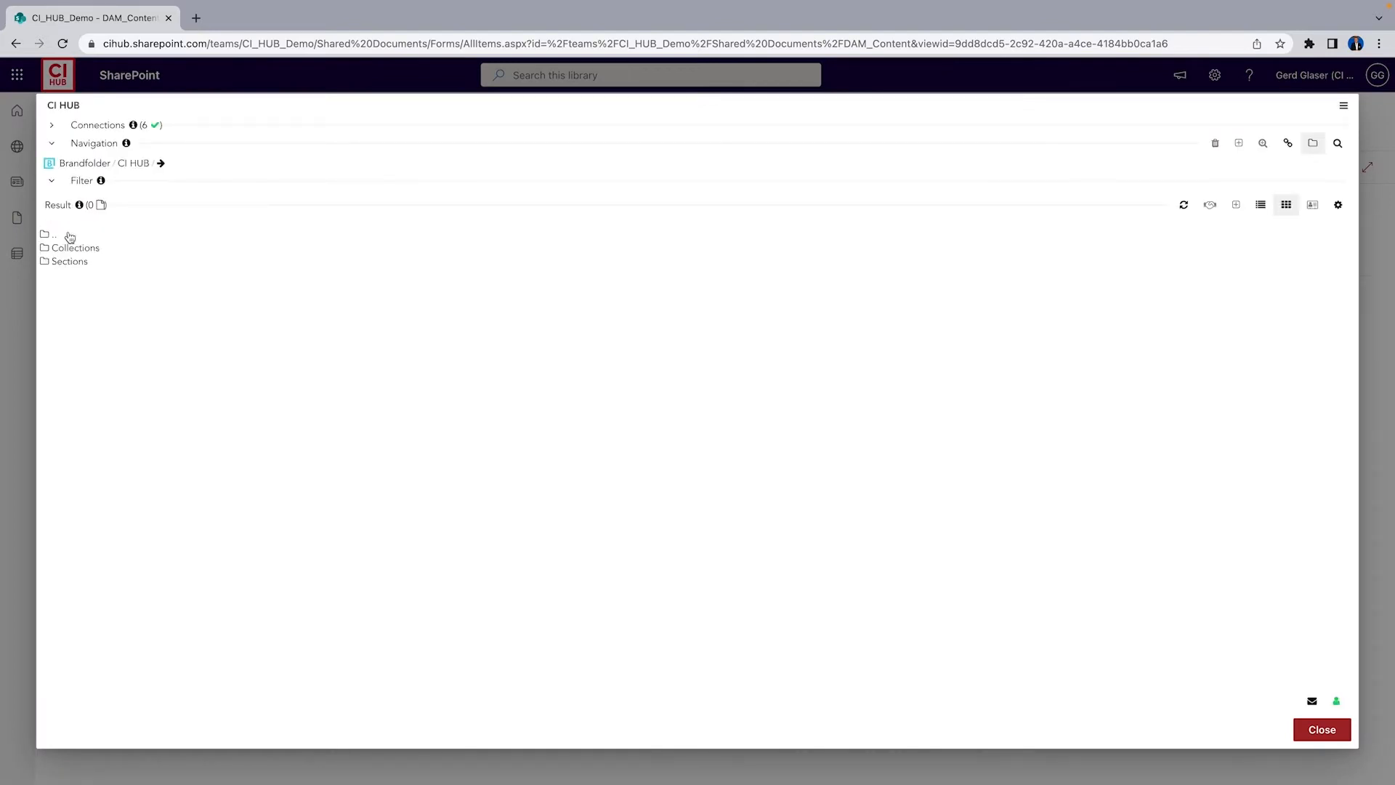
{"action": "left_click", "coordinate": [72, 250]}
{"action": "left_click", "coordinate": [107, 250]}
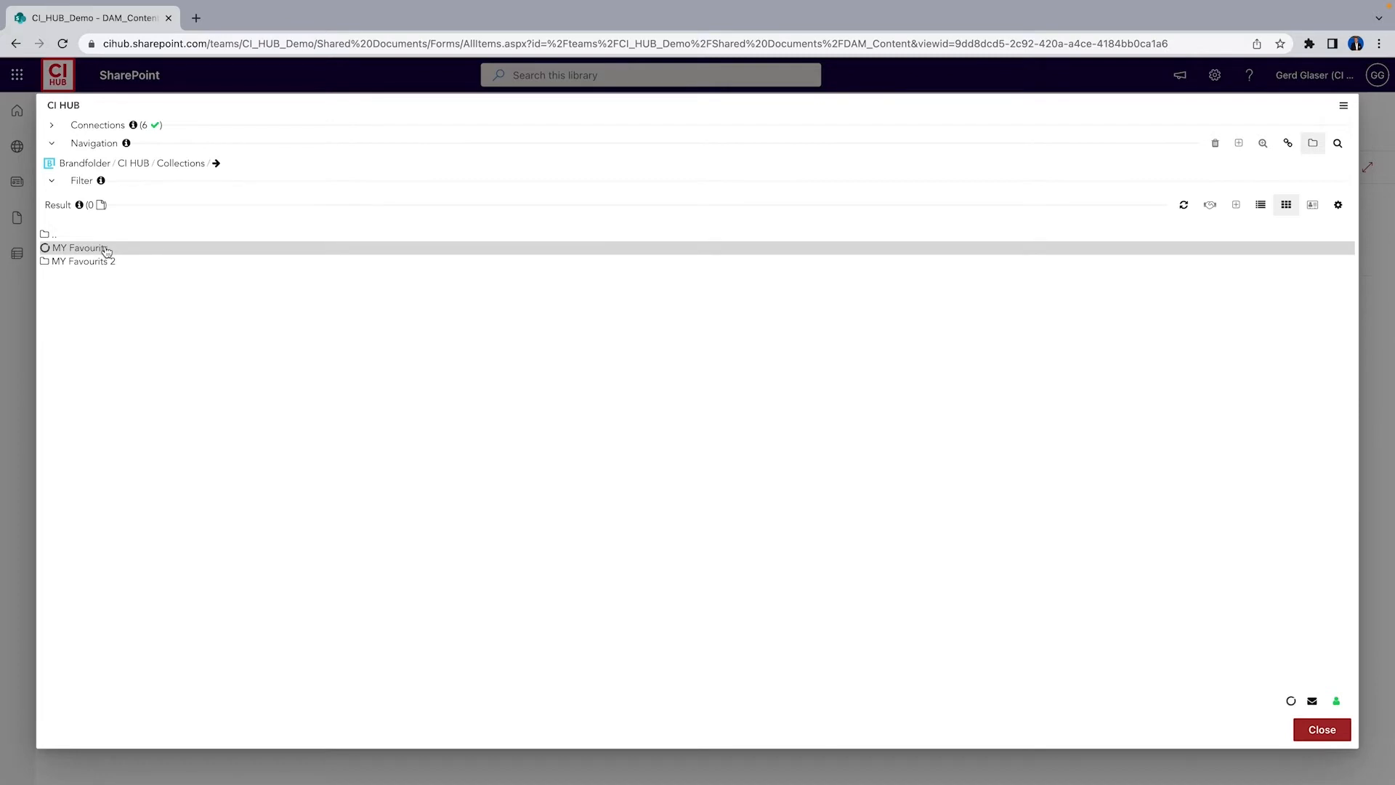
{"action": "left_click", "coordinate": [730, 401]}
{"action": "right_click", "coordinate": [731, 400]}
{"action": "left_click", "coordinate": [731, 400]}
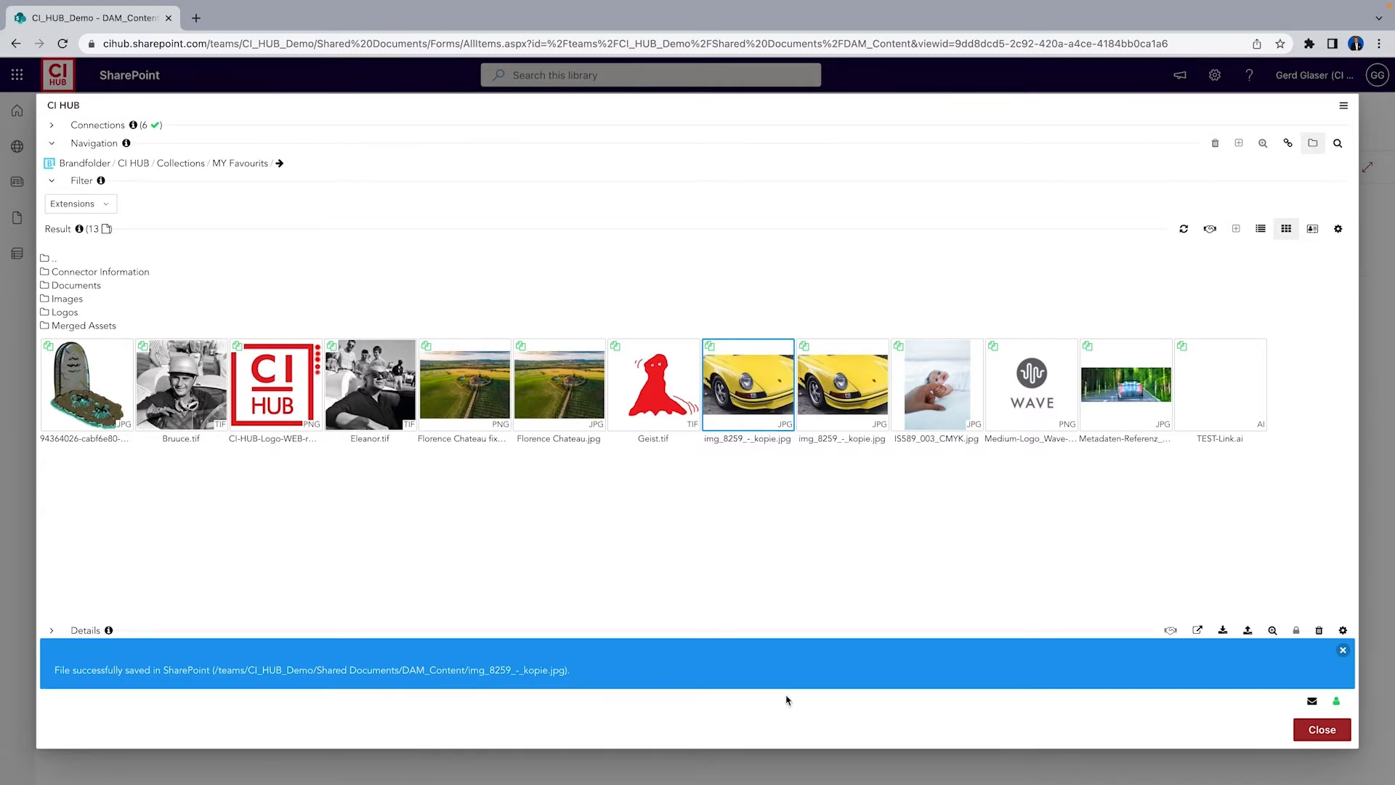
Place IS589_003_CMYK.jpg into the SharePoint folder and close the CI HUB panel
{"action": "left_click", "coordinate": [1018, 514]}
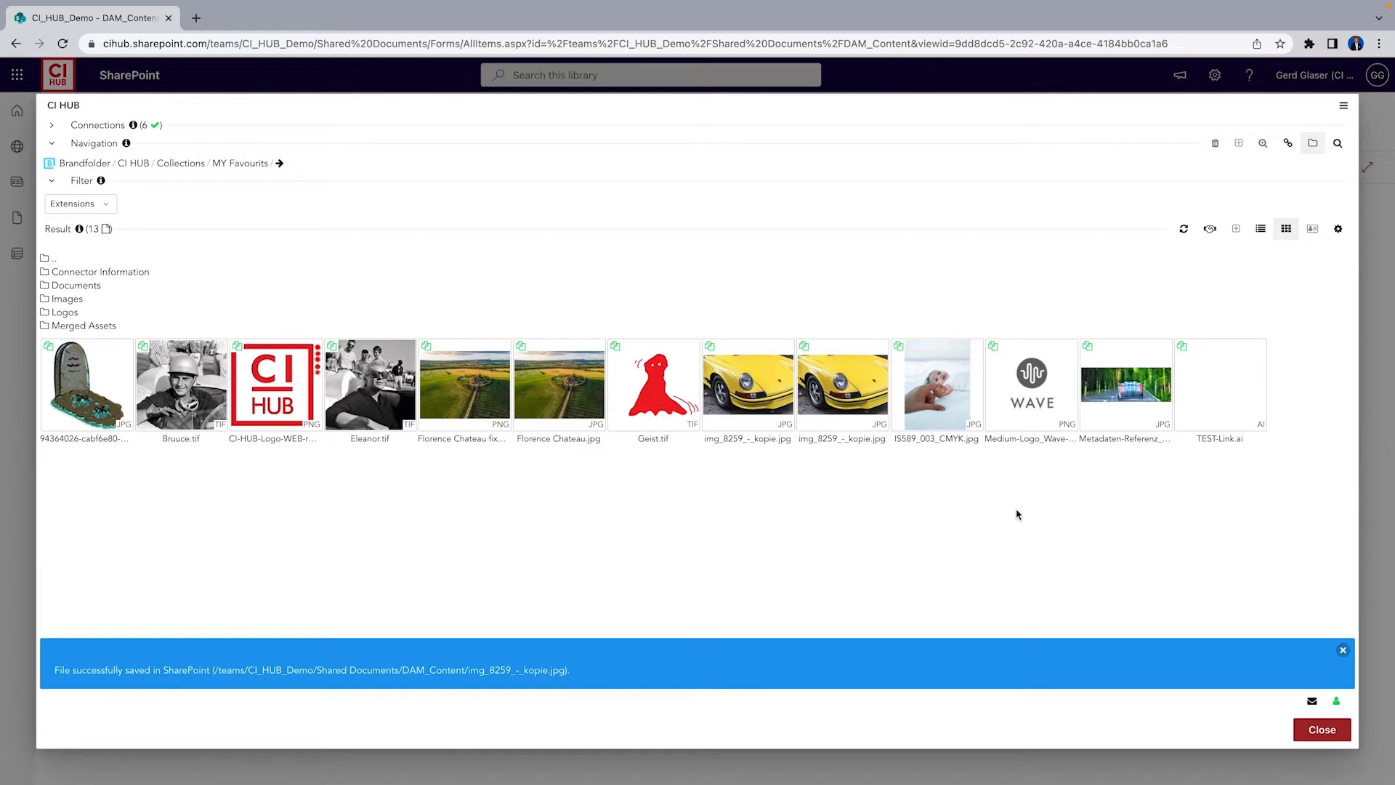
{"action": "left_click", "coordinate": [935, 397]}
{"action": "right_click", "coordinate": [935, 397]}
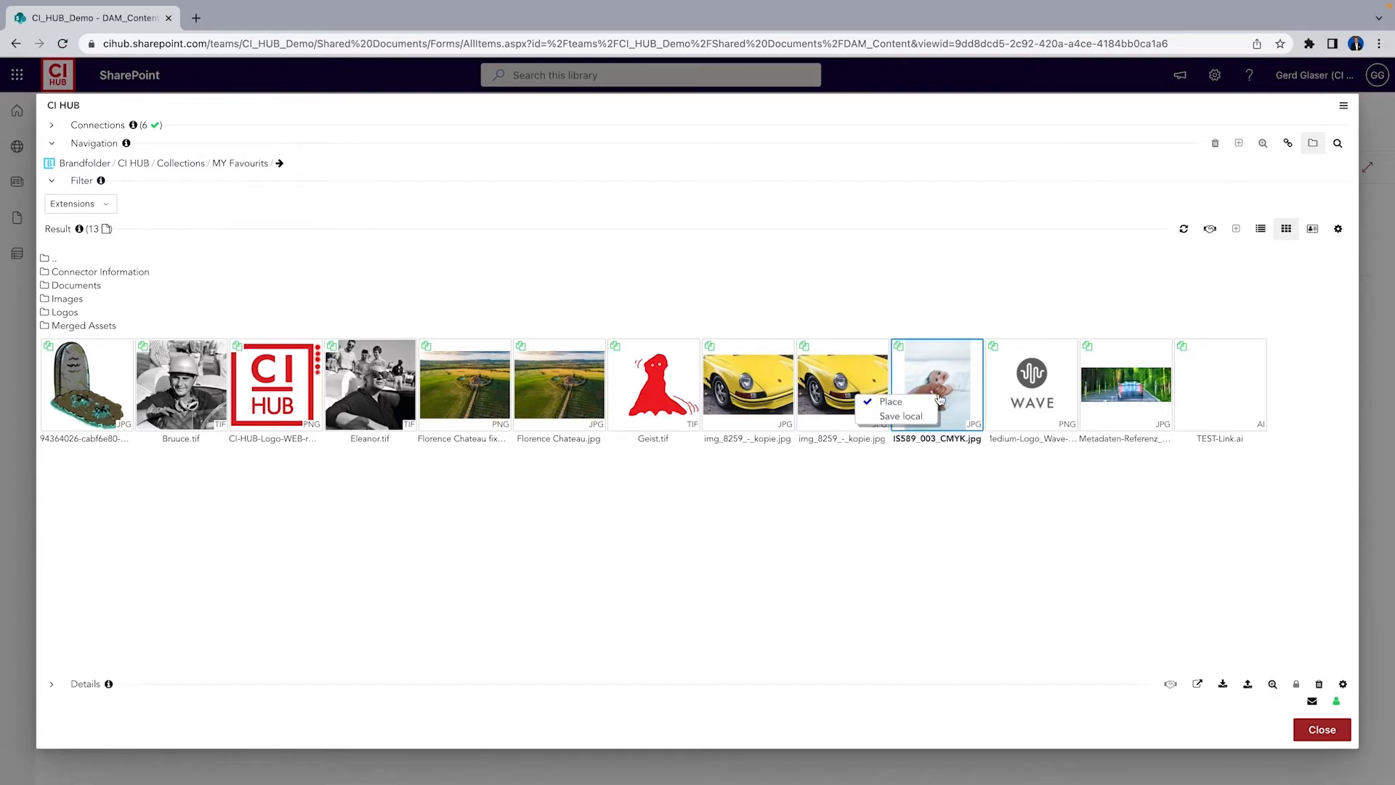
{"action": "left_click", "coordinate": [924, 404]}
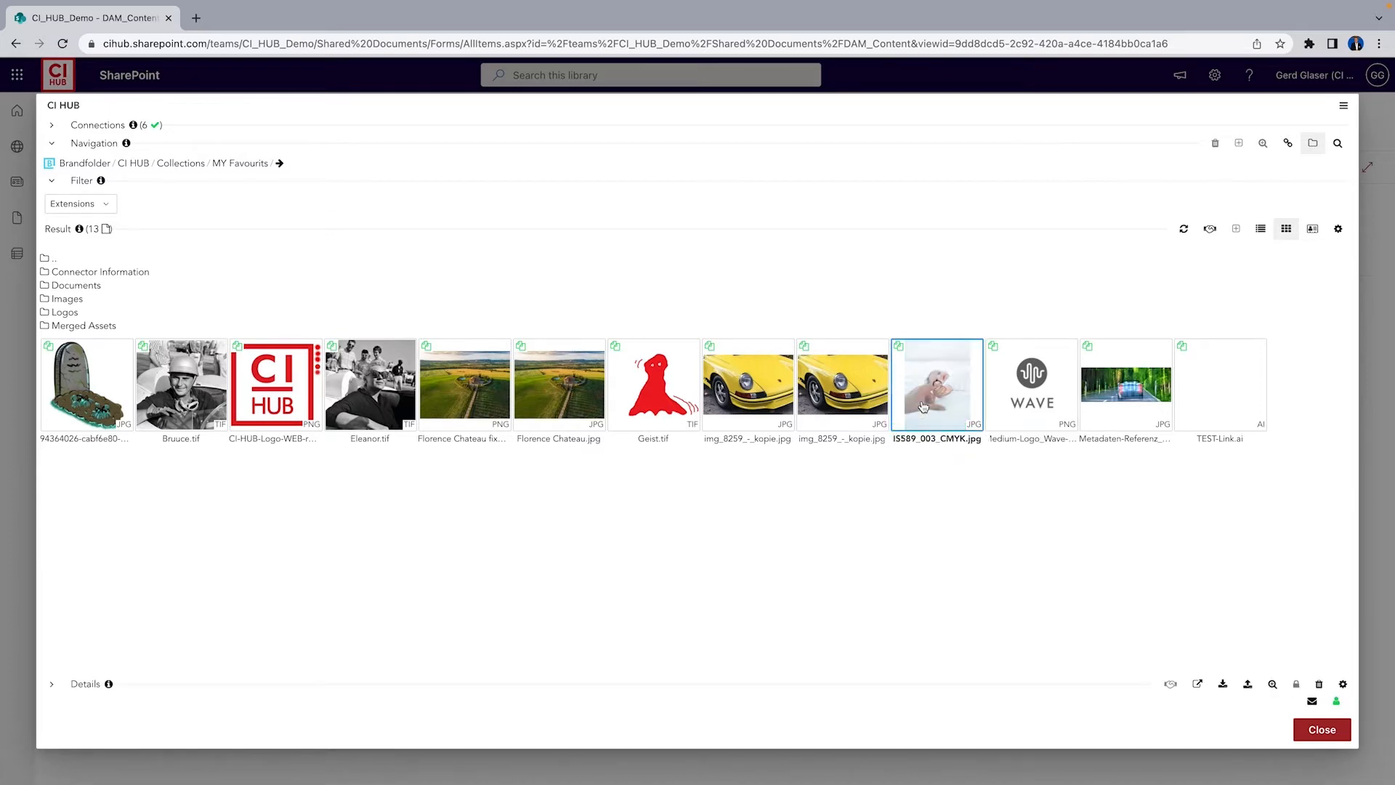
{"action": "left_click", "coordinate": [1321, 732]}
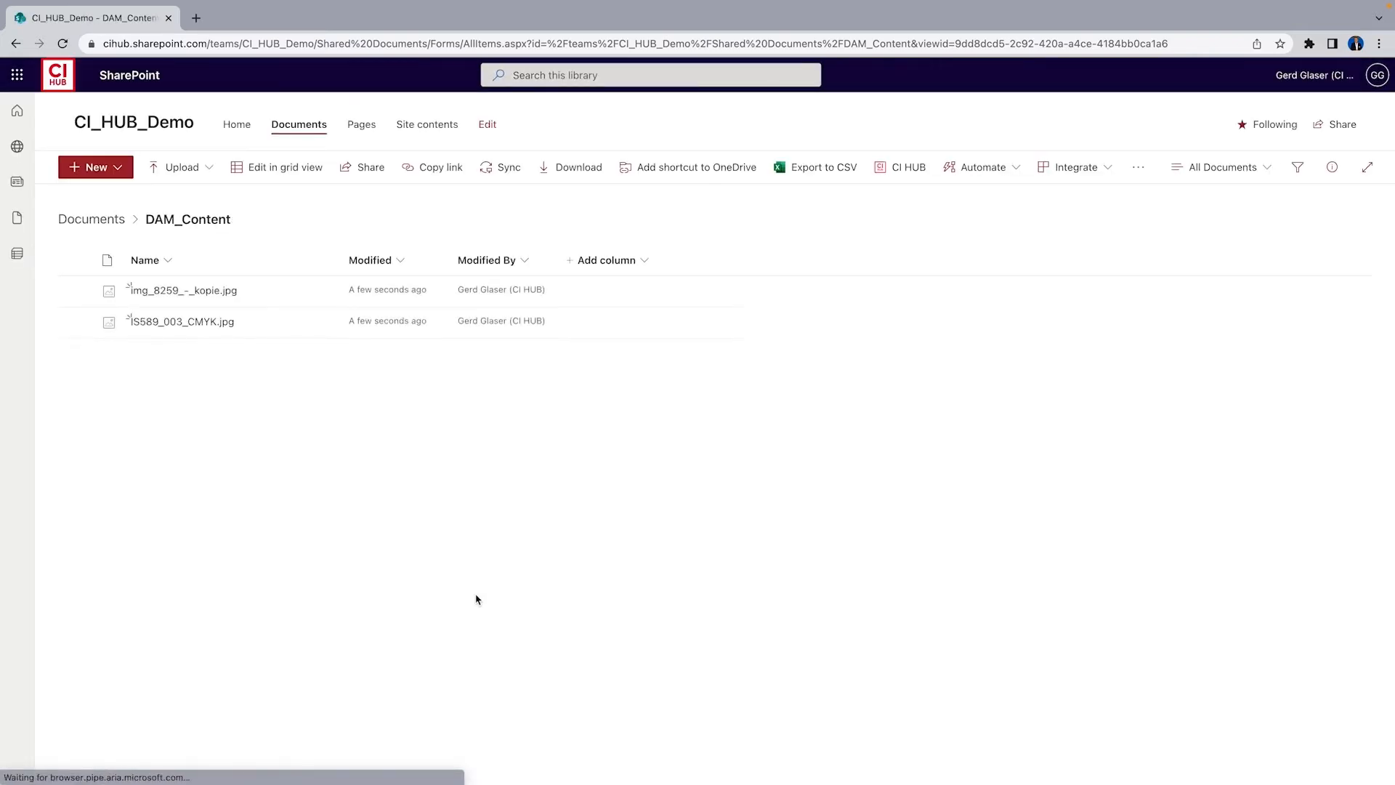
Return to Documents, open the Cloud_Content folder, and launch CI HUB there
{"action": "mouse_move", "coordinate": [174, 323]}
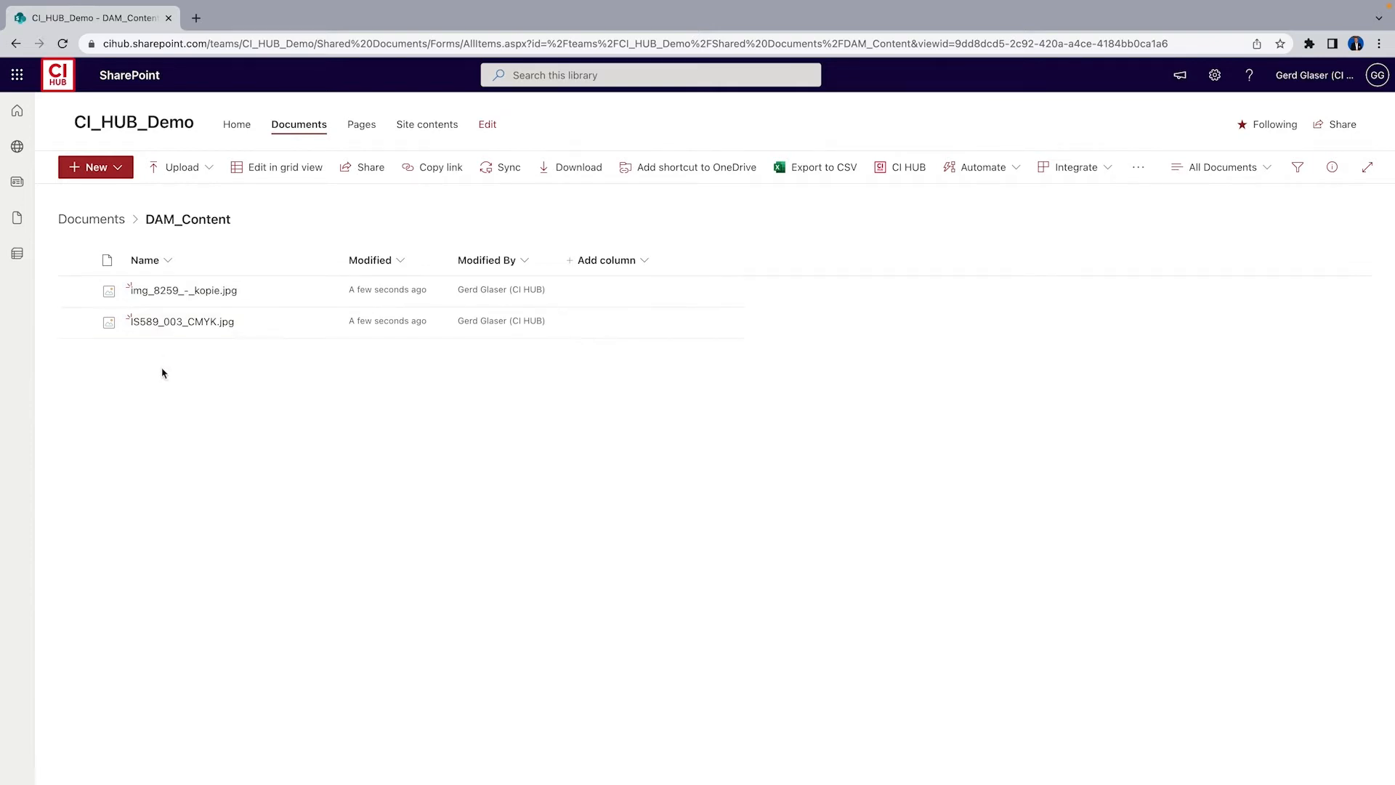
{"action": "left_click", "coordinate": [92, 220]}
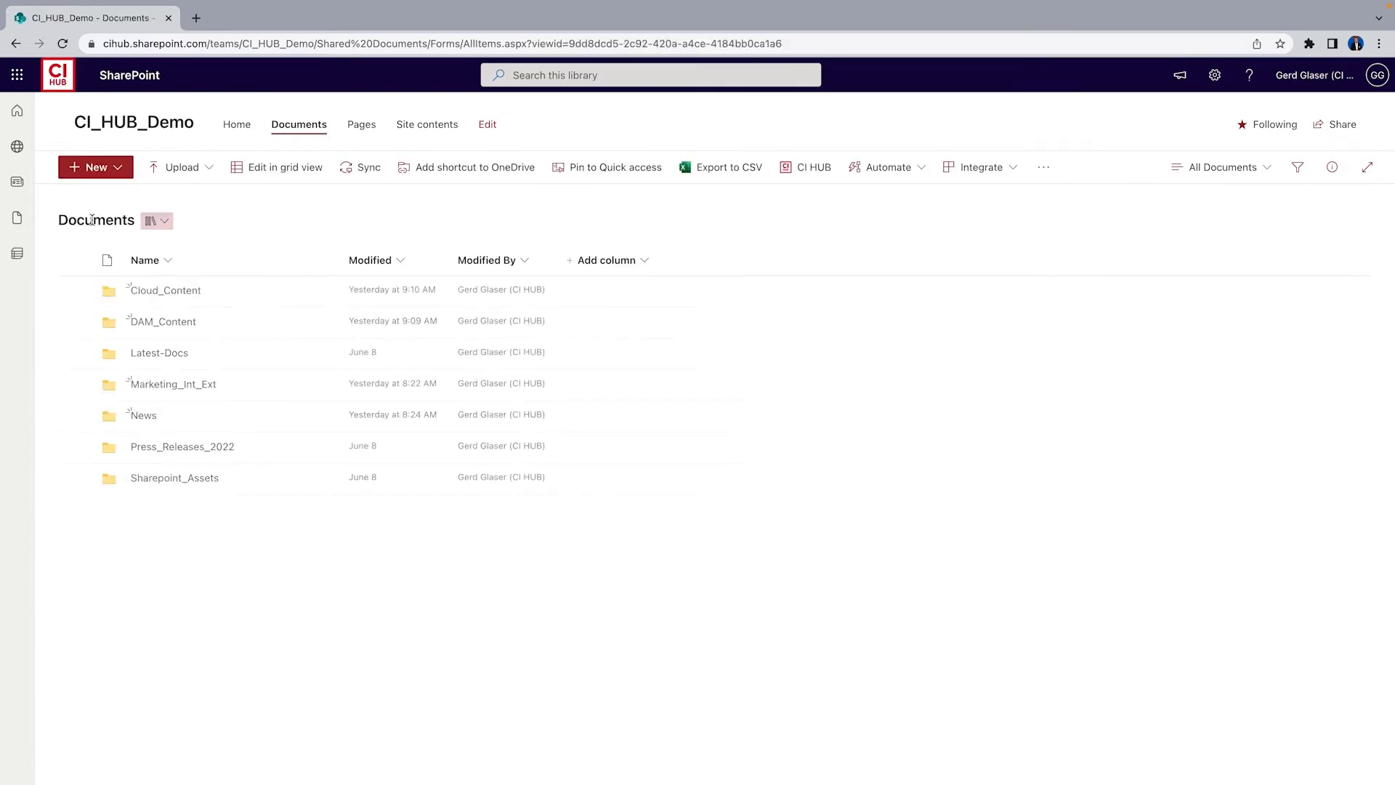
{"action": "left_click", "coordinate": [165, 291]}
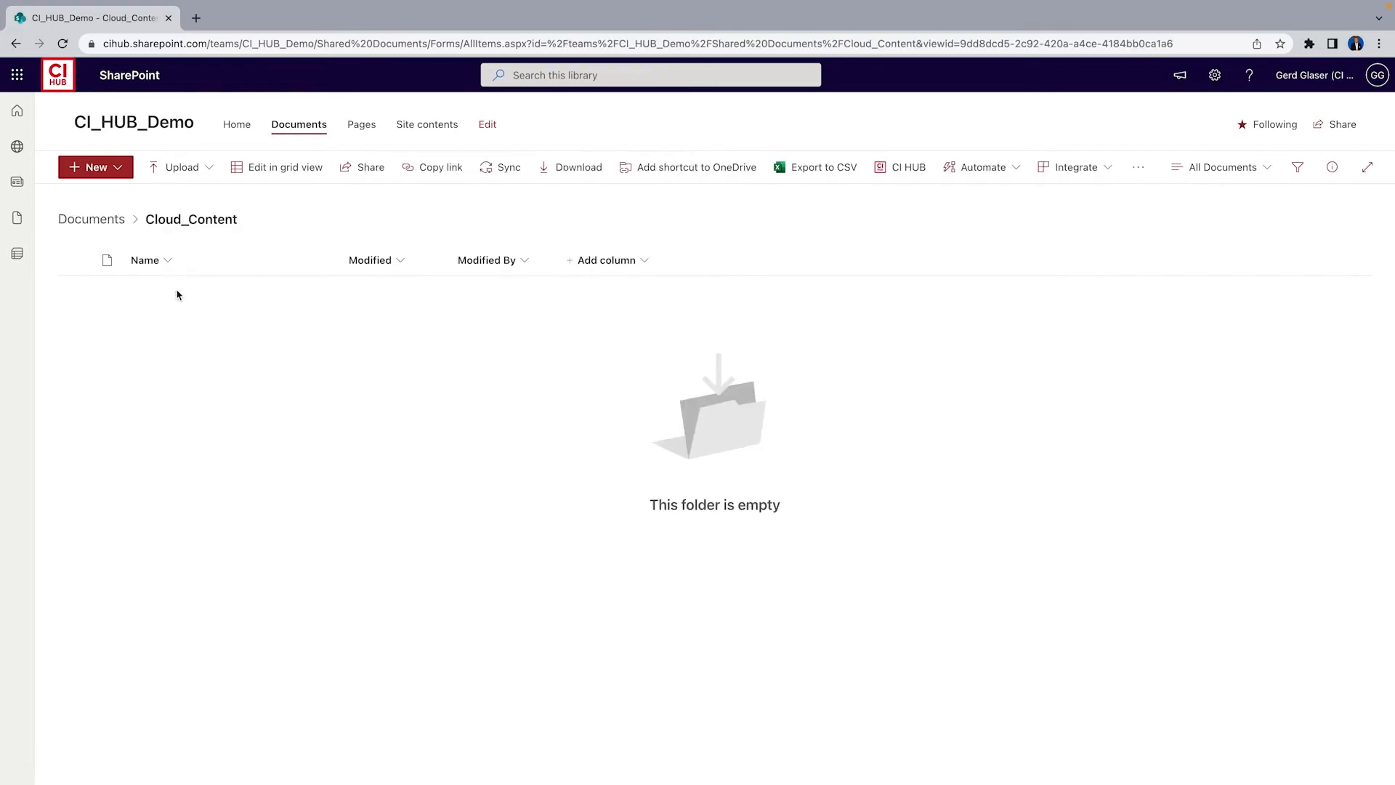
{"action": "left_click", "coordinate": [908, 167]}
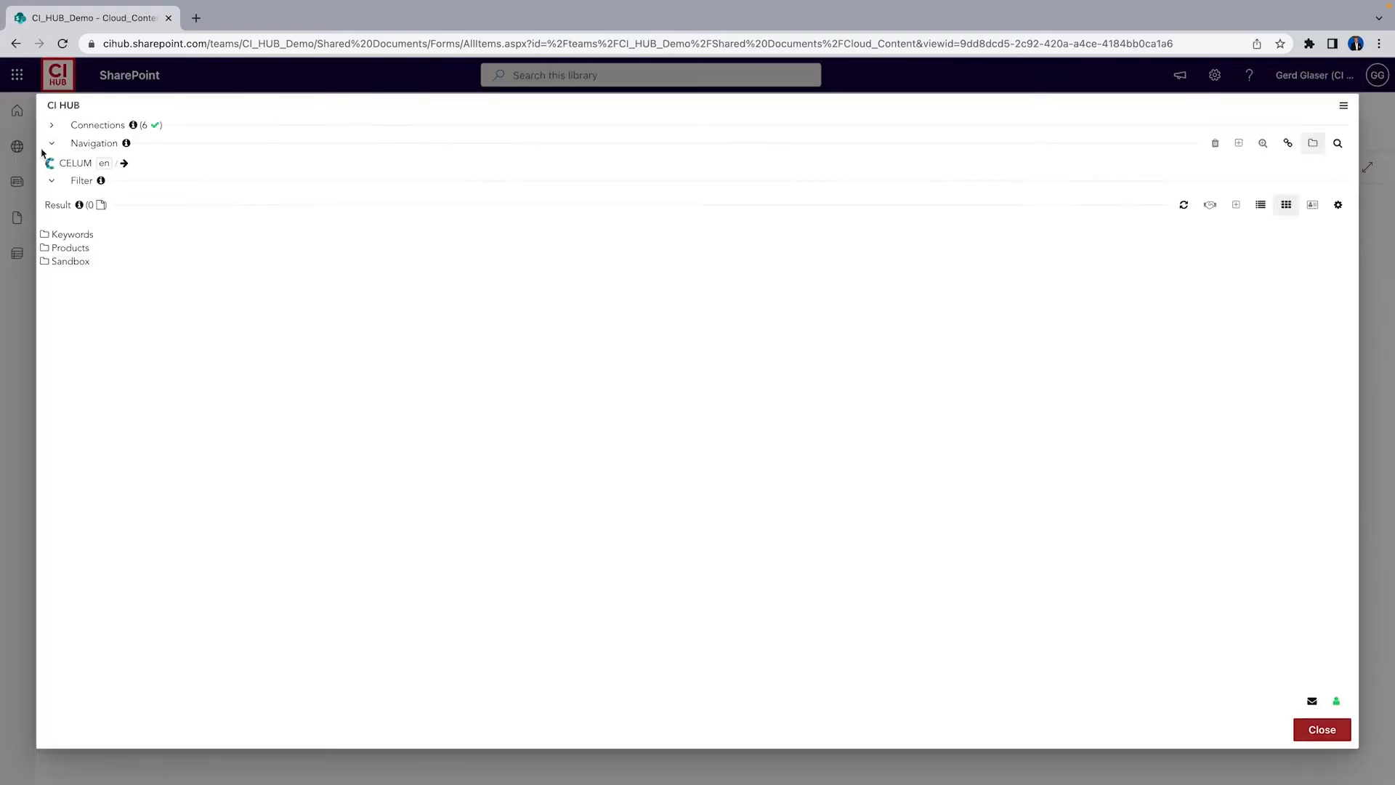
Switch the CI HUB provider to box and open the 03_Images folder
{"action": "left_click", "coordinate": [73, 163]}
{"action": "left_click", "coordinate": [81, 186]}
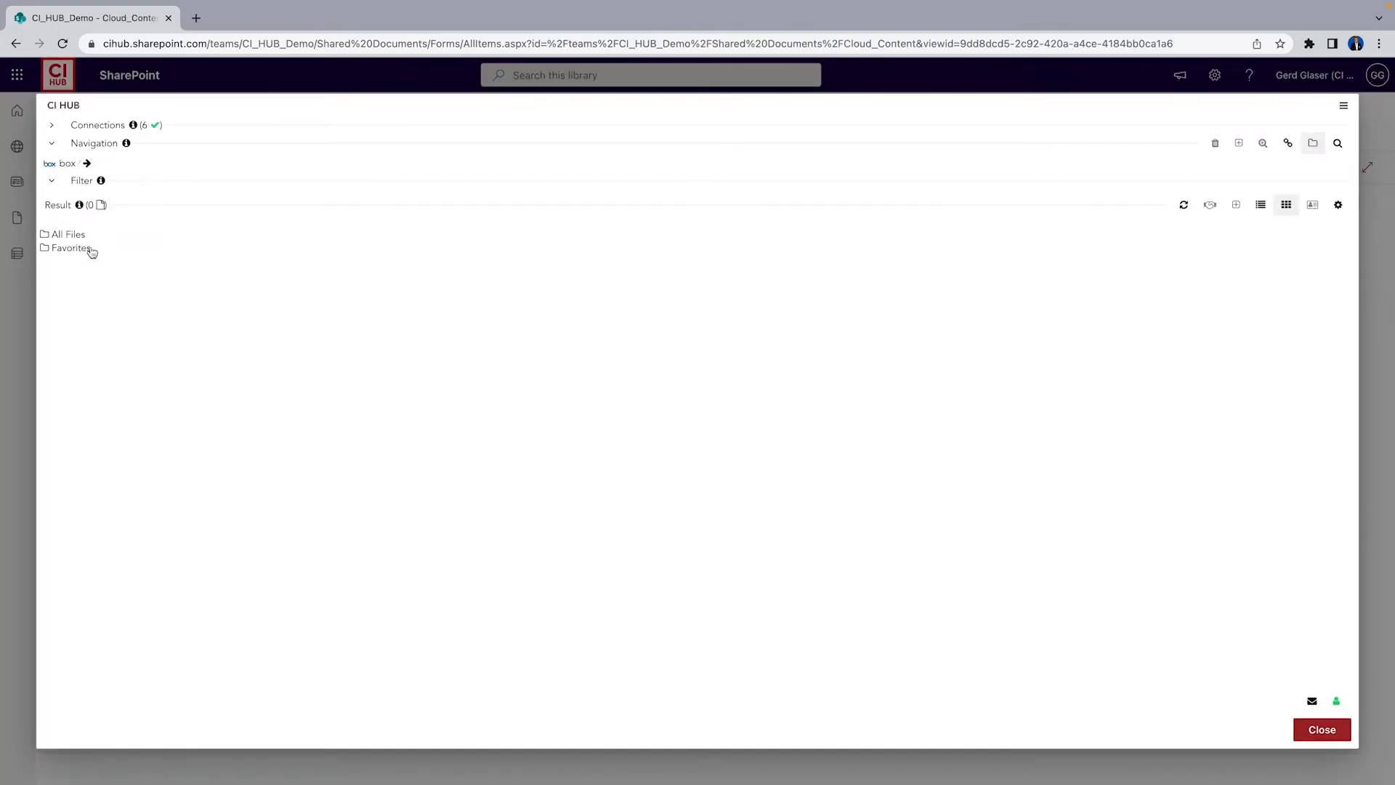
{"action": "left_click", "coordinate": [77, 239]}
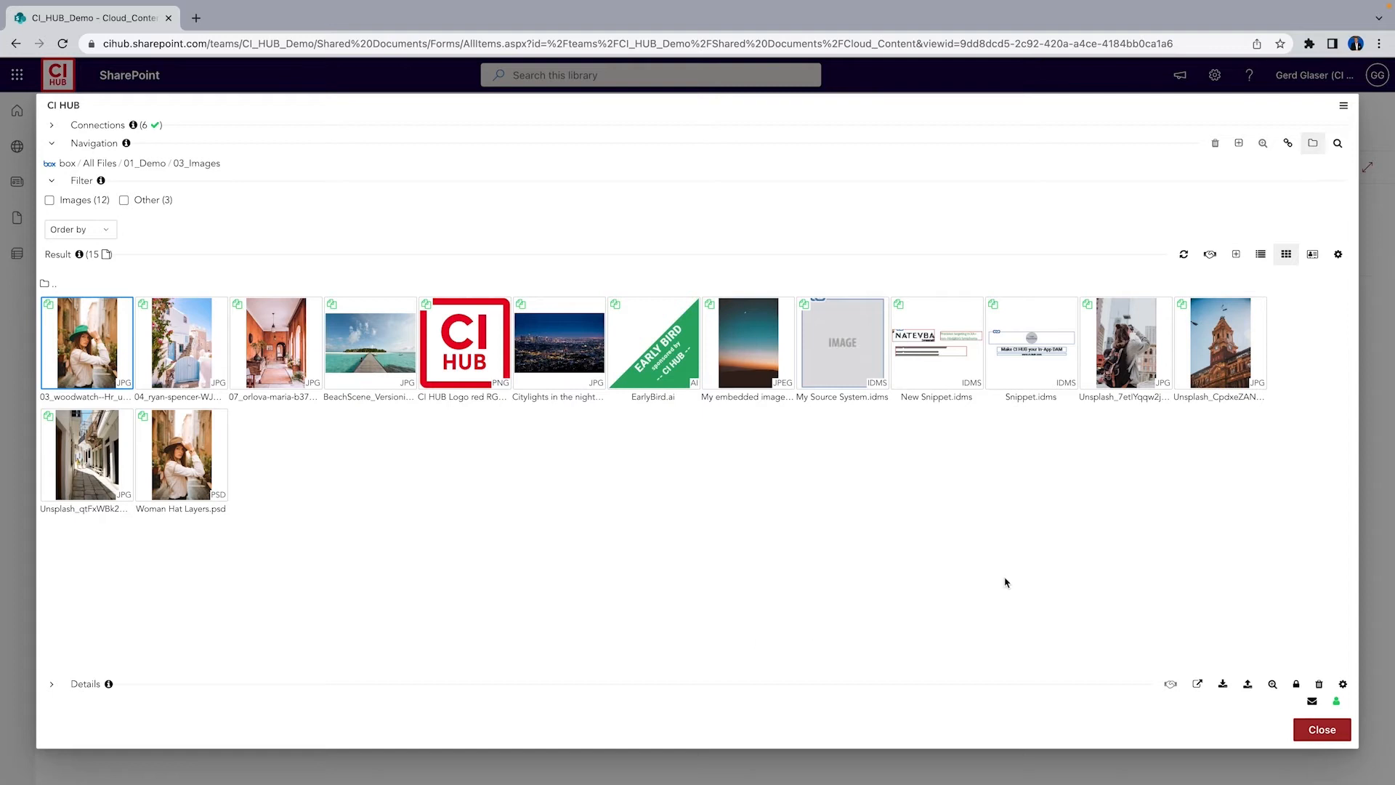
Place Unsplash_qtFxWBk2RiM.jpg in its original format into the Cloud_Content SharePoint folder
{"action": "left_click", "coordinate": [89, 471]}
{"action": "right_click", "coordinate": [87, 468]}
{"action": "left_click", "coordinate": [274, 586]}
{"action": "left_click", "coordinate": [93, 445]}
{"action": "left_click", "coordinate": [1223, 684]}
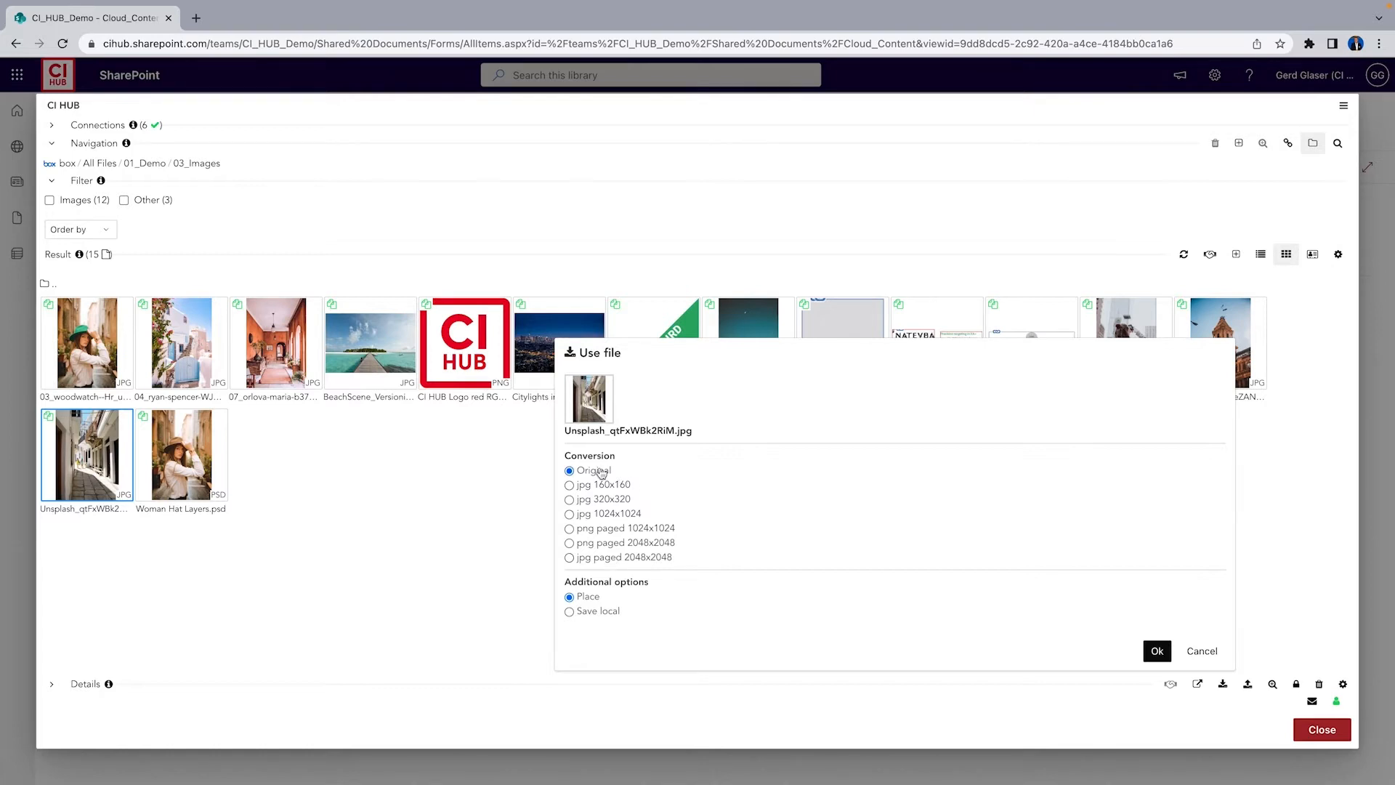
{"action": "left_click", "coordinate": [1157, 651]}
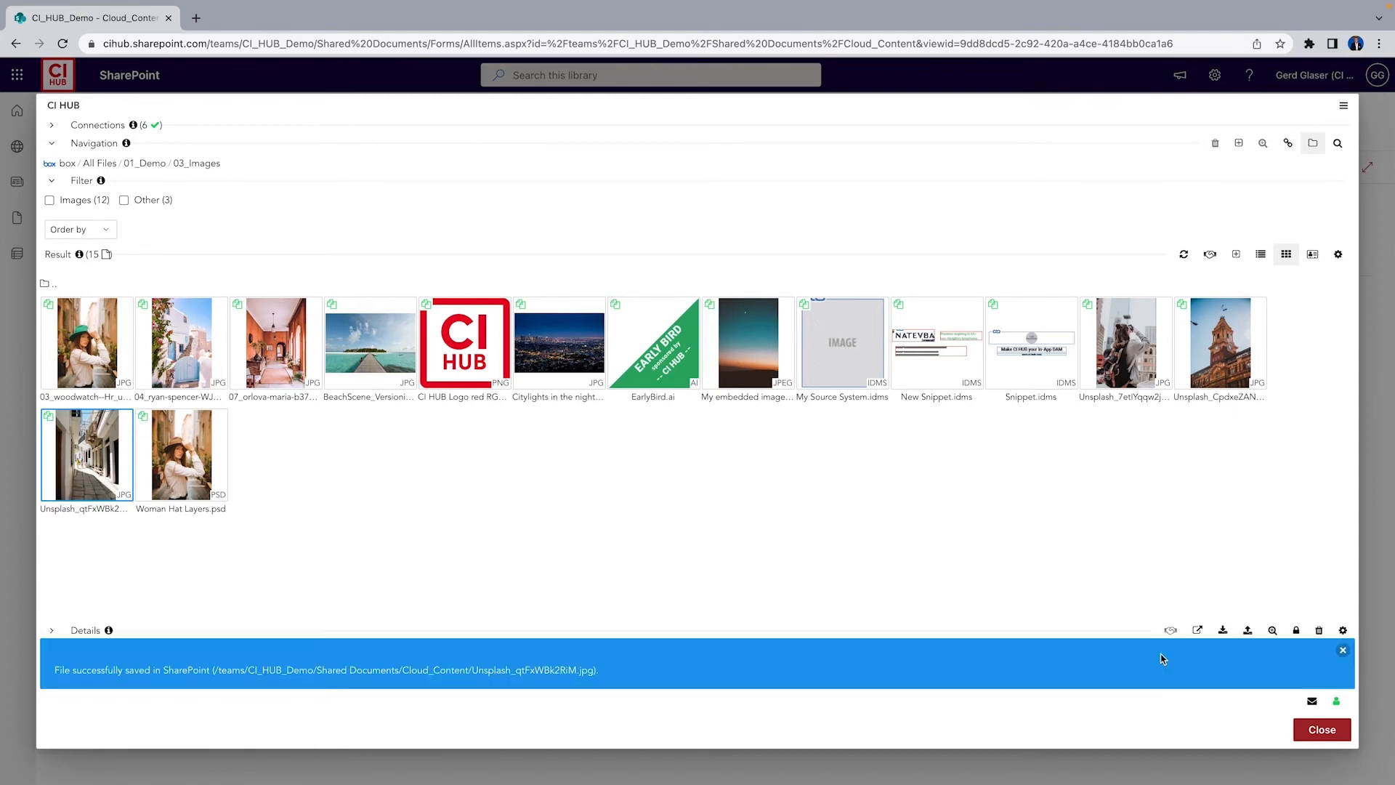
Place EarlyBird.ai into the SharePoint folder and close the CI HUB panel
{"action": "left_click", "coordinate": [654, 342]}
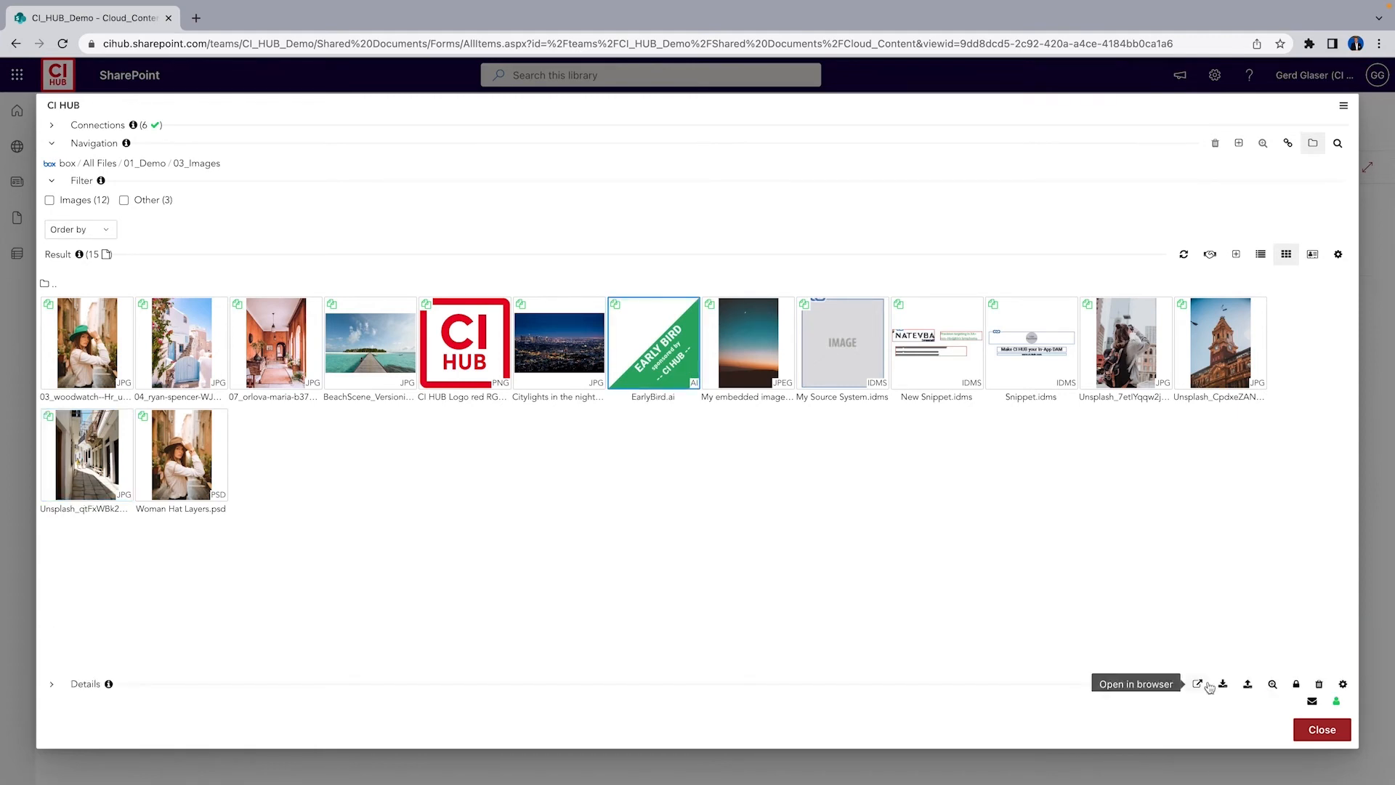
{"action": "left_click", "coordinate": [1224, 685]}
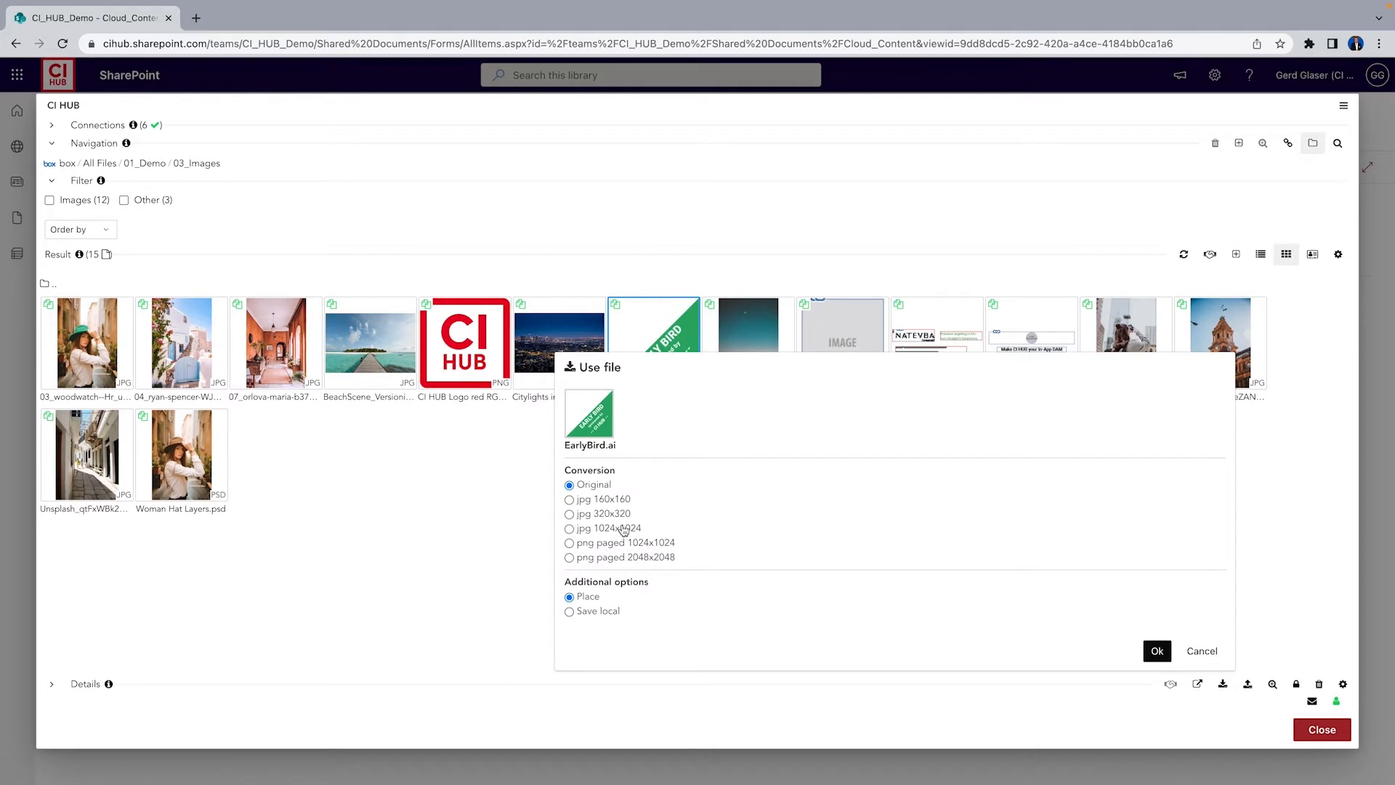
{"action": "left_click", "coordinate": [1159, 654]}
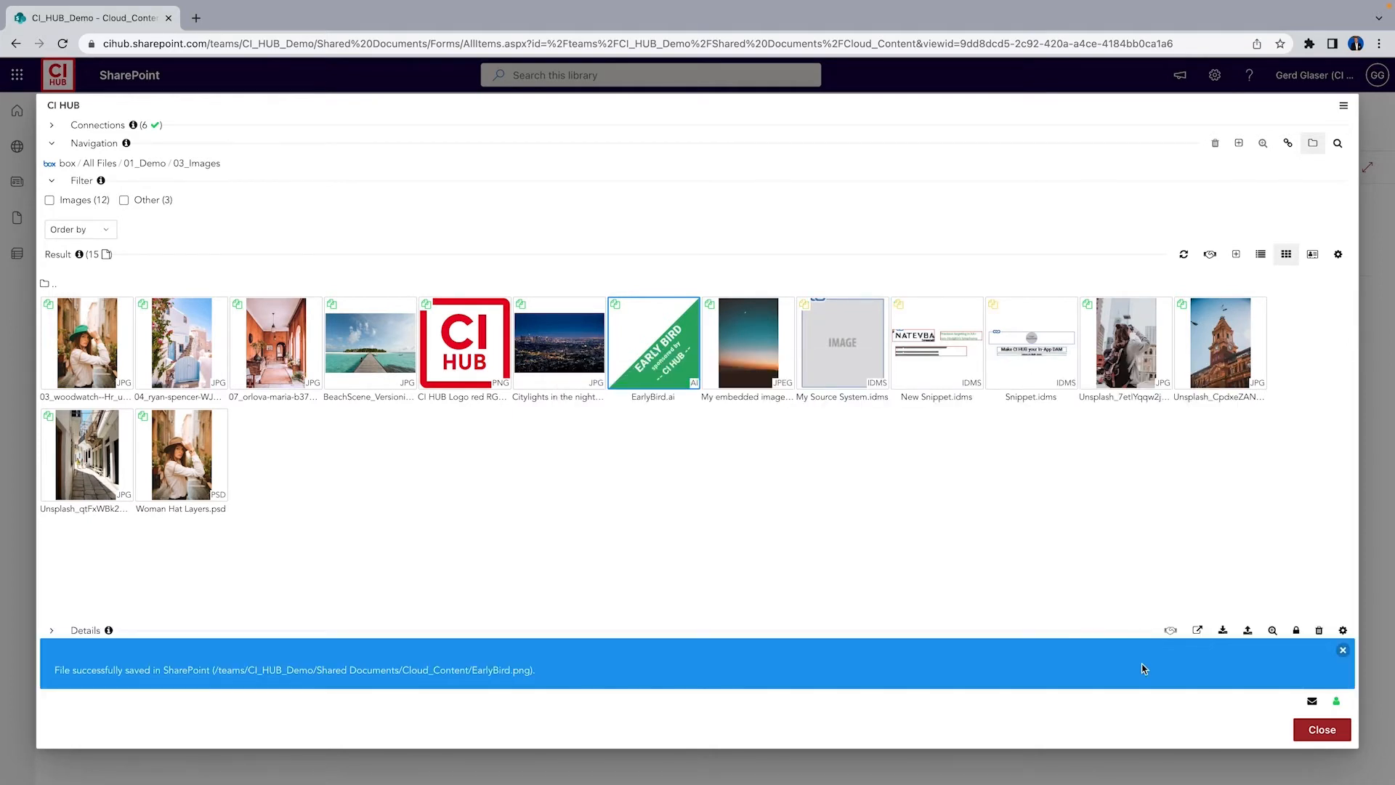
{"action": "left_click", "coordinate": [1323, 730]}
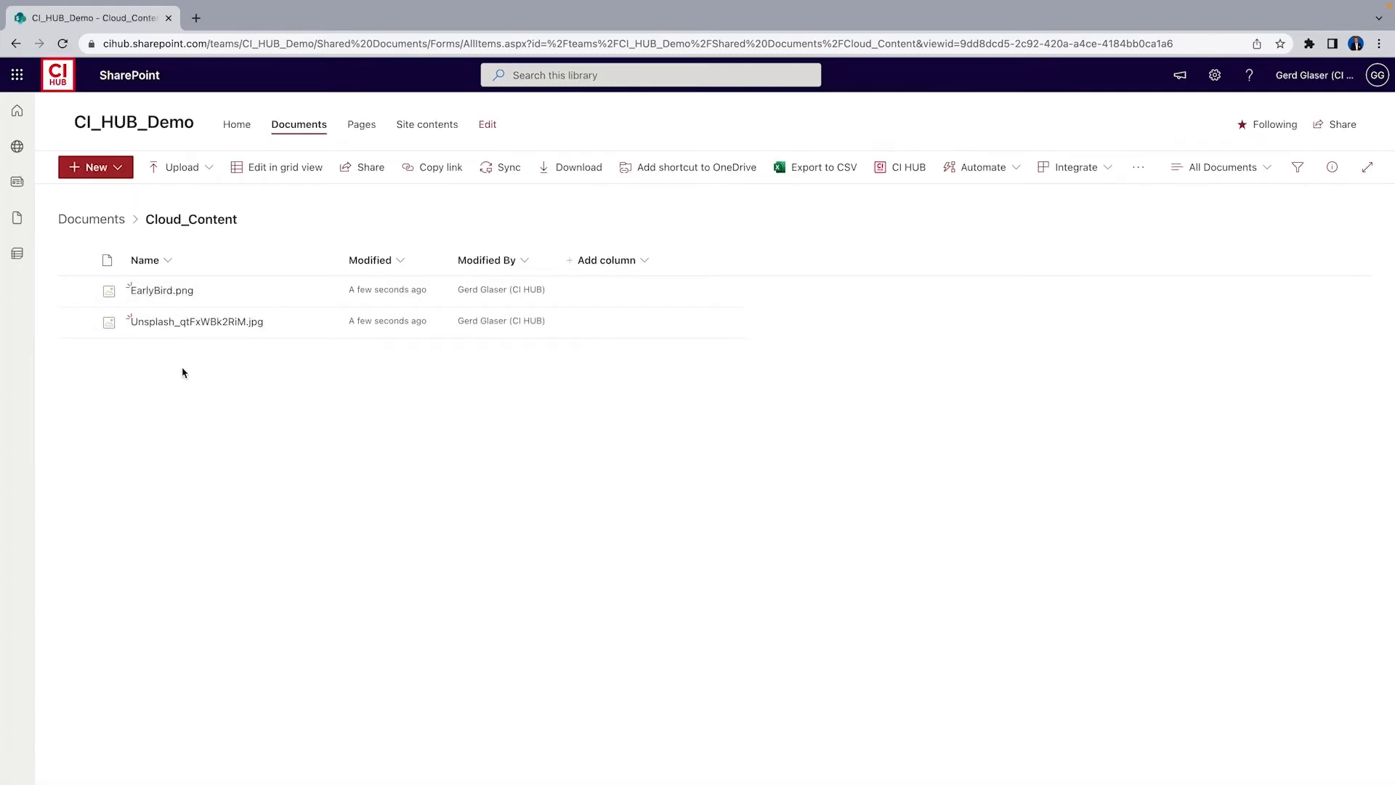
Return to Documents, launch CI HUB, and review the Links list of placed assets under the box provider
{"action": "left_click", "coordinate": [108, 221]}
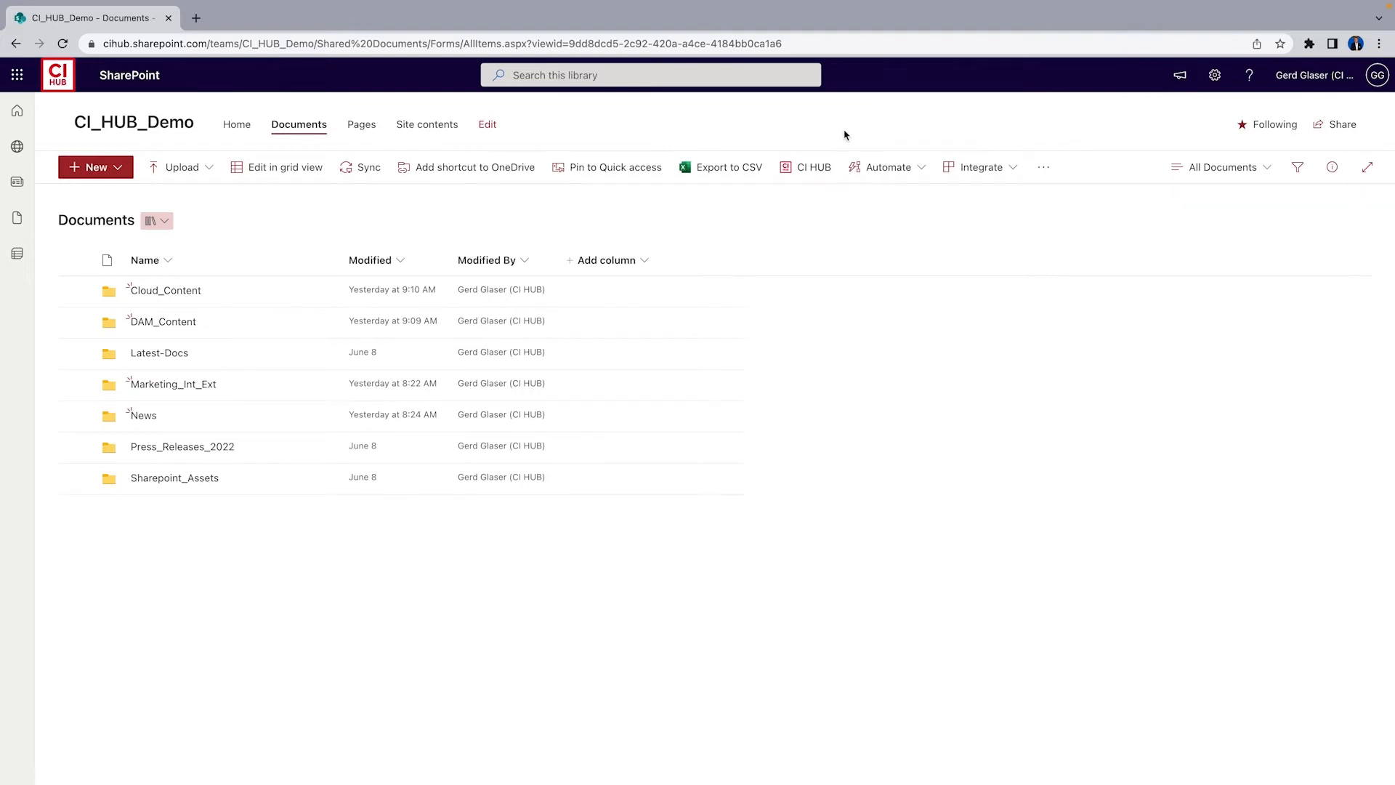
{"action": "left_click", "coordinate": [813, 168]}
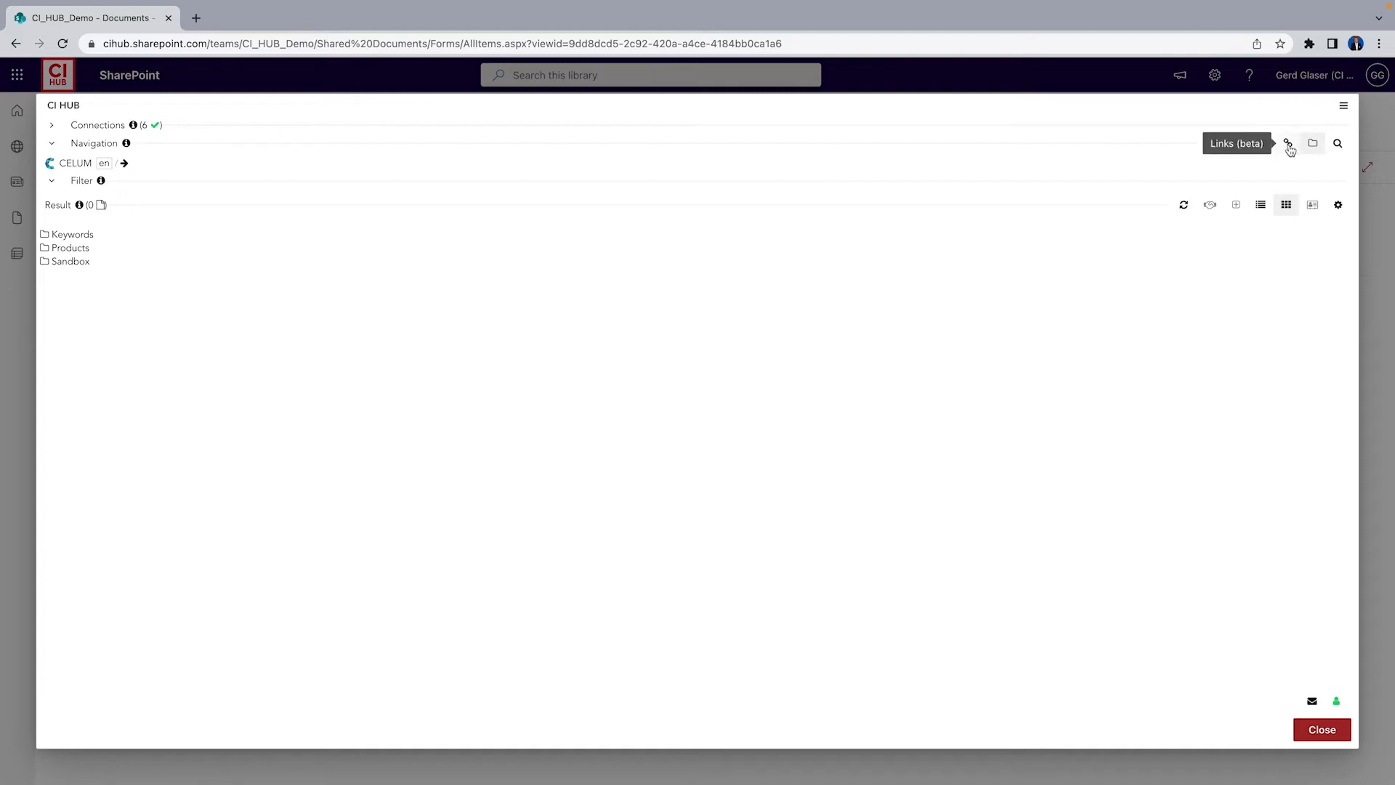
{"action": "left_click", "coordinate": [1289, 145]}
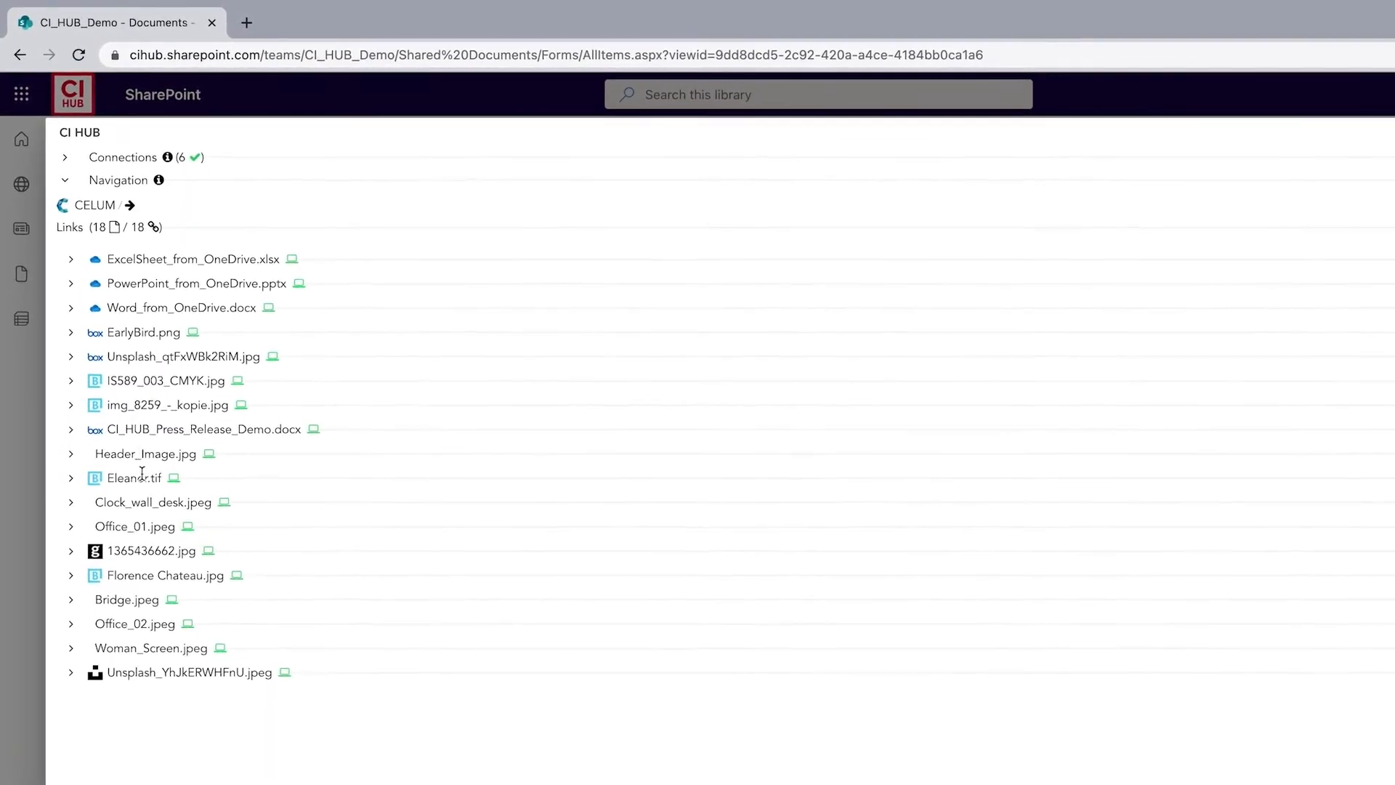
{"action": "left_click", "coordinate": [102, 205]}
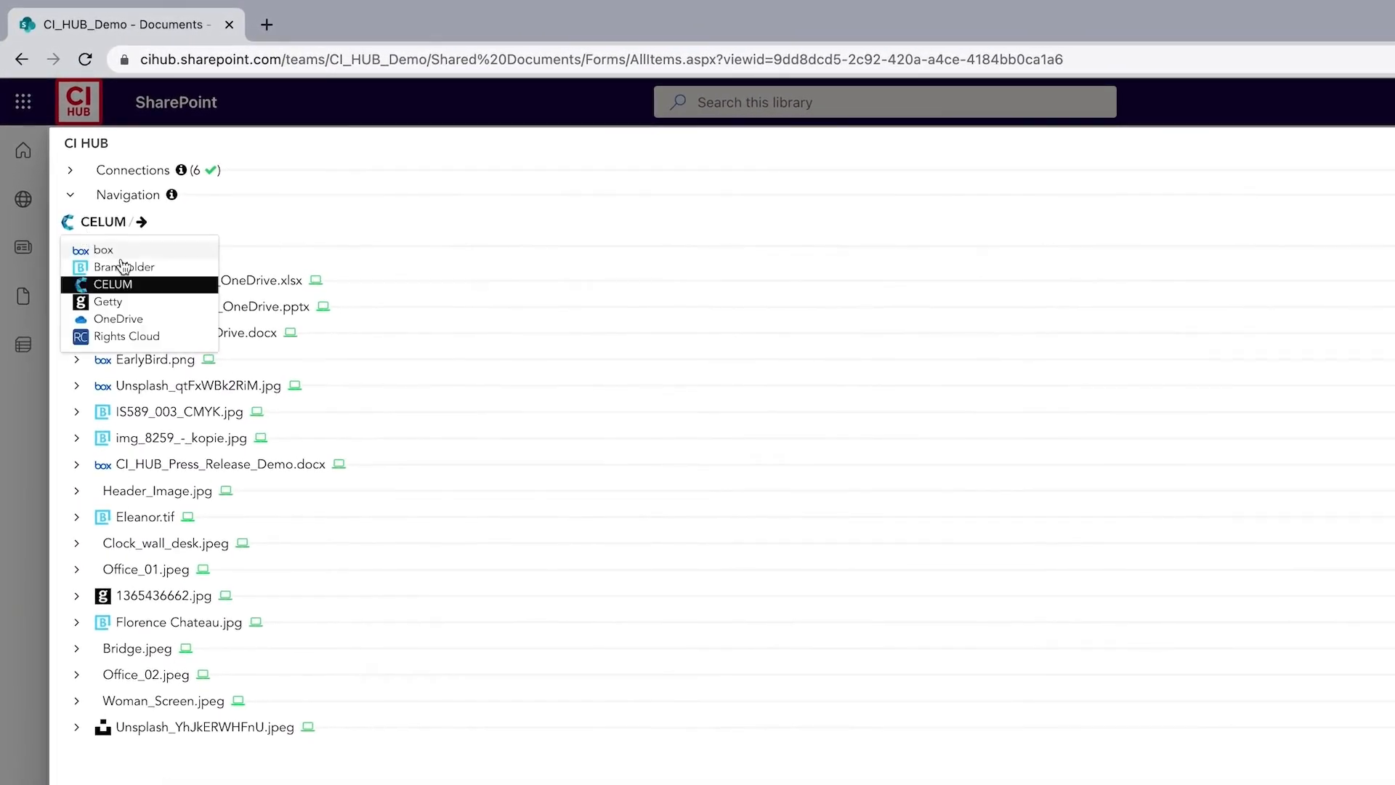
{"action": "left_click", "coordinate": [114, 252]}
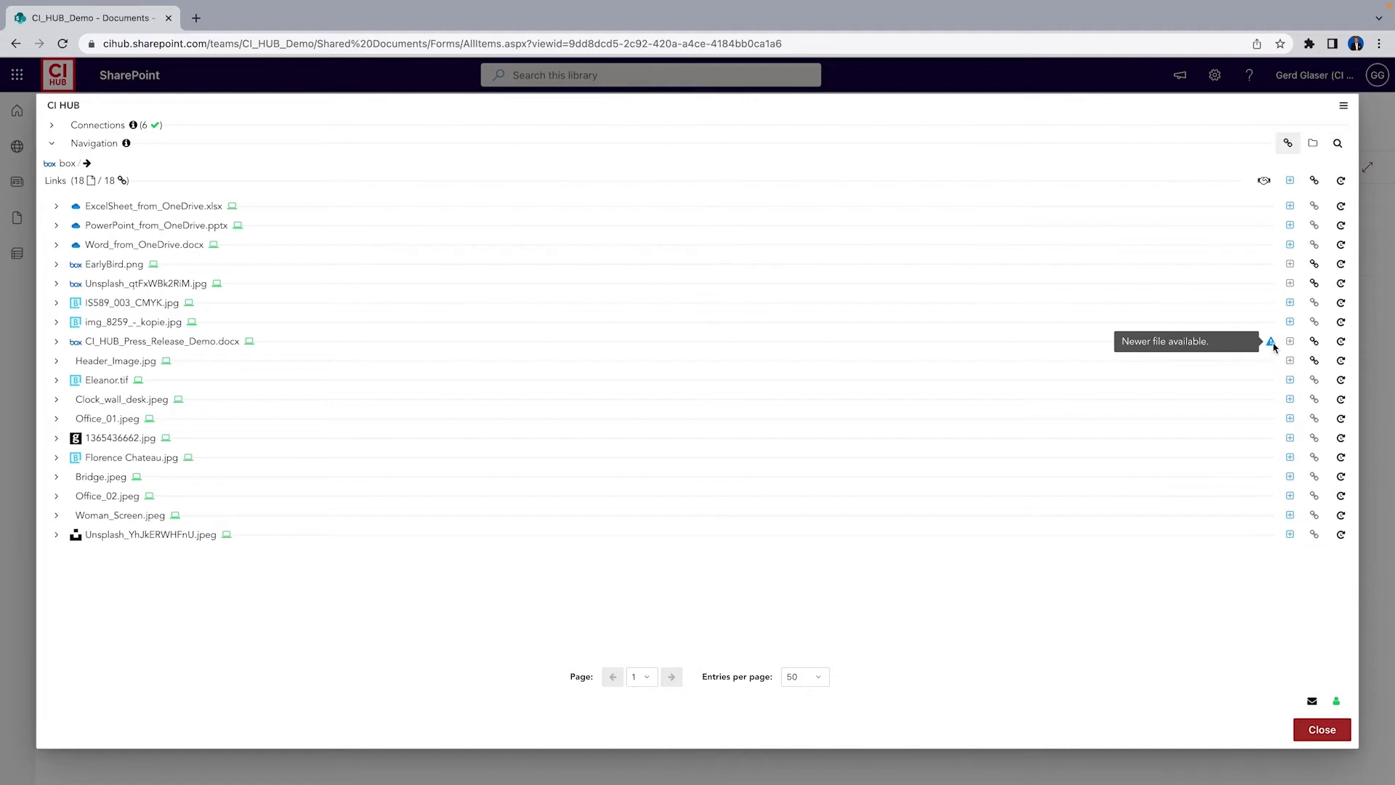
{"action": "left_click", "coordinate": [56, 341]}
{"action": "mouse_move", "coordinate": [85, 530]}
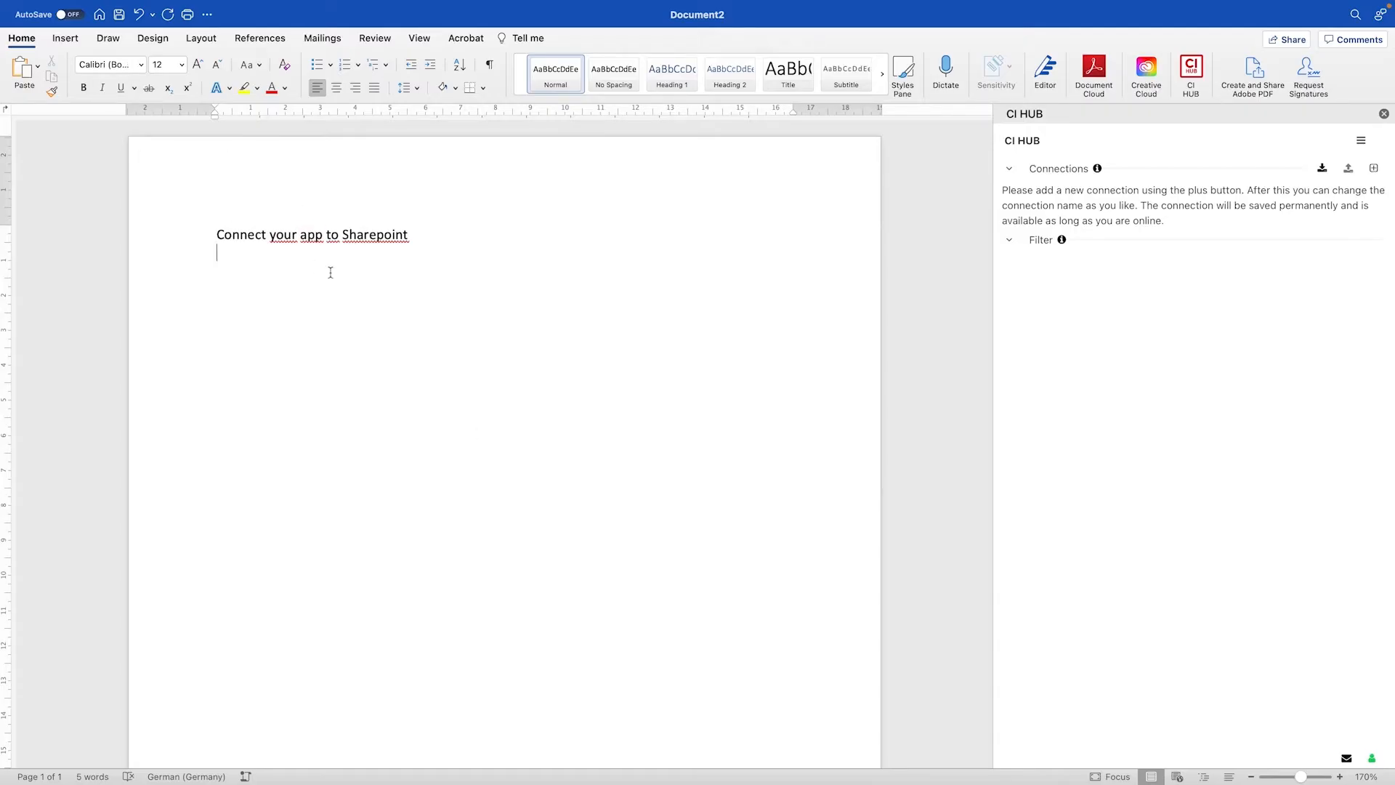
Switch to Word and add a new SharePoint connection in the CI HUB panel, completing the browser login
{"action": "key", "text": "Return"}
{"action": "left_click", "coordinate": [1375, 170]}
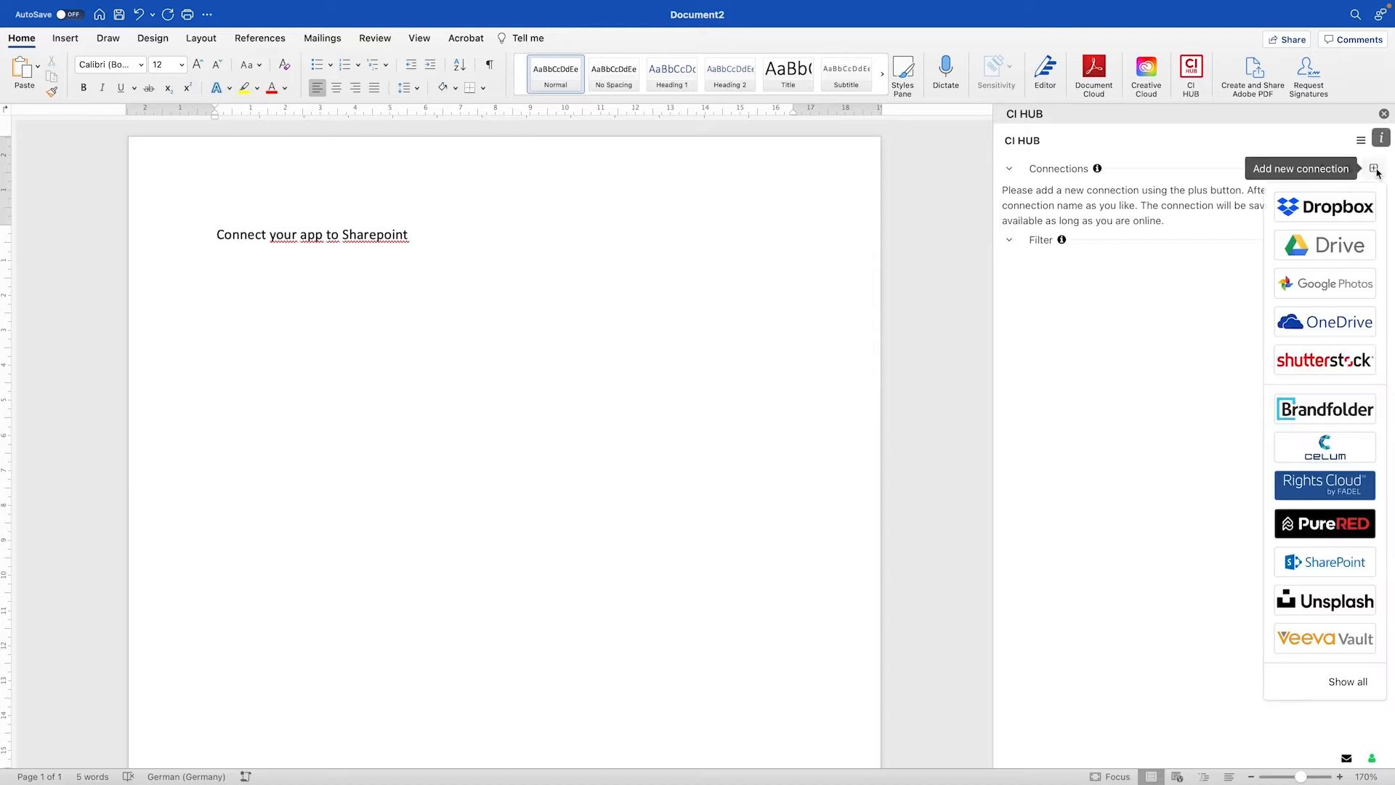
{"action": "left_click", "coordinate": [1329, 567]}
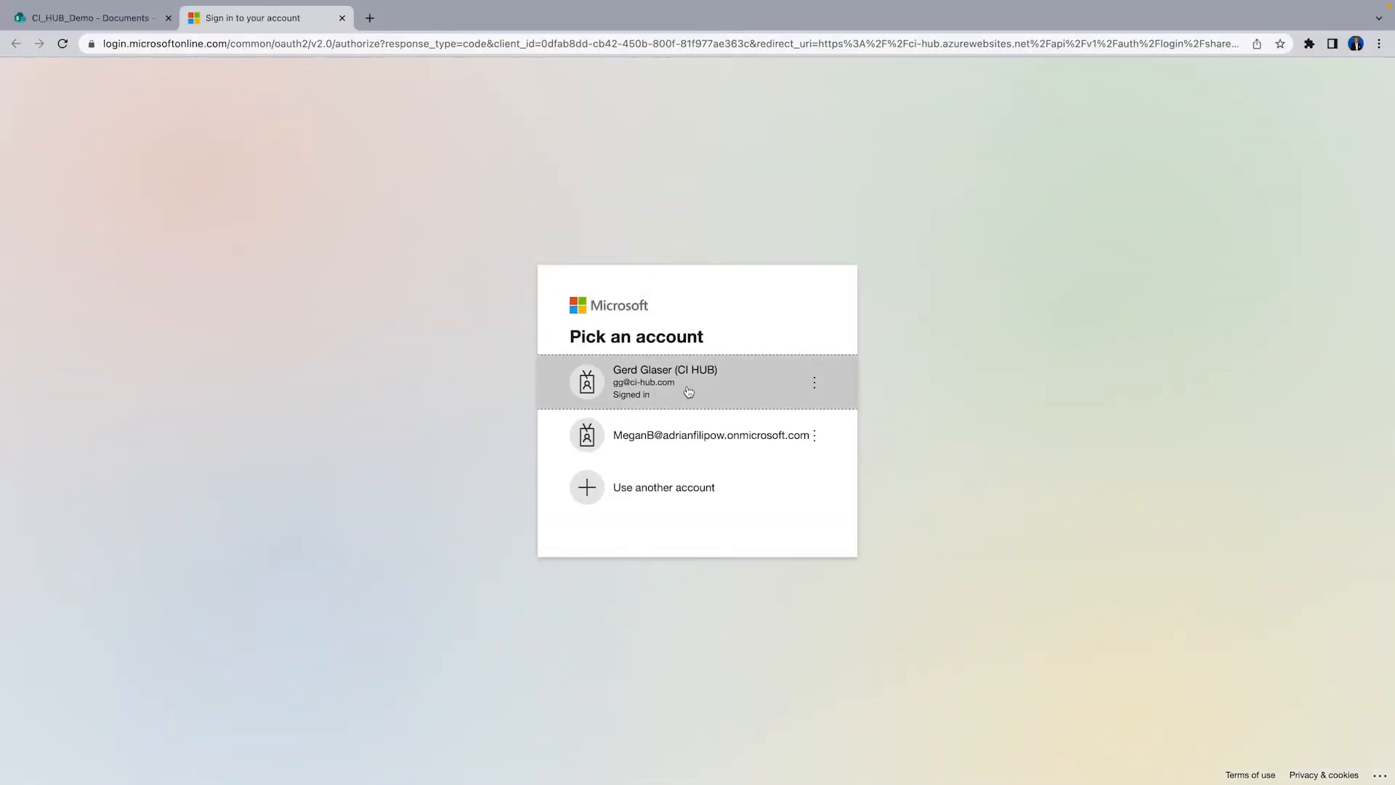
{"action": "left_click", "coordinate": [688, 391]}
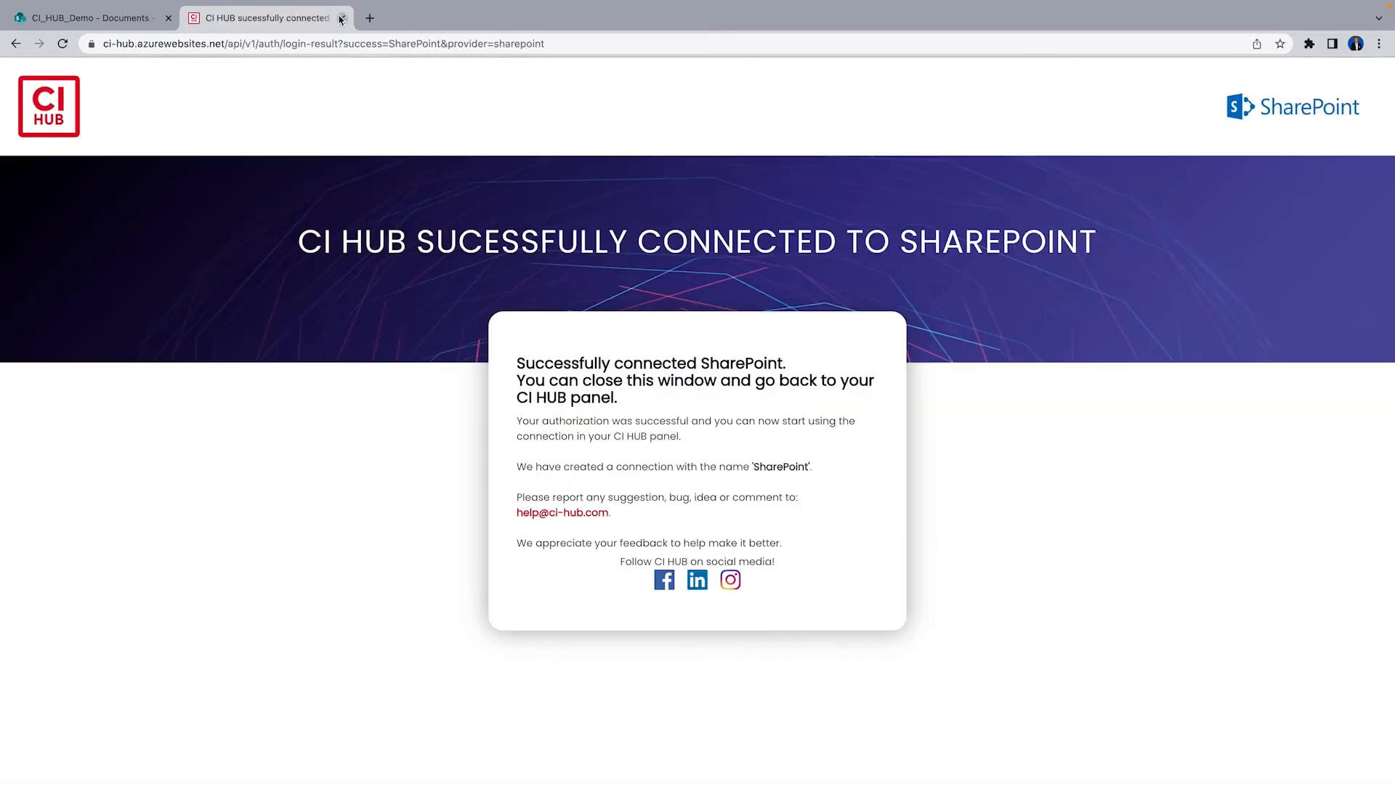
{"action": "left_click", "coordinate": [342, 19]}
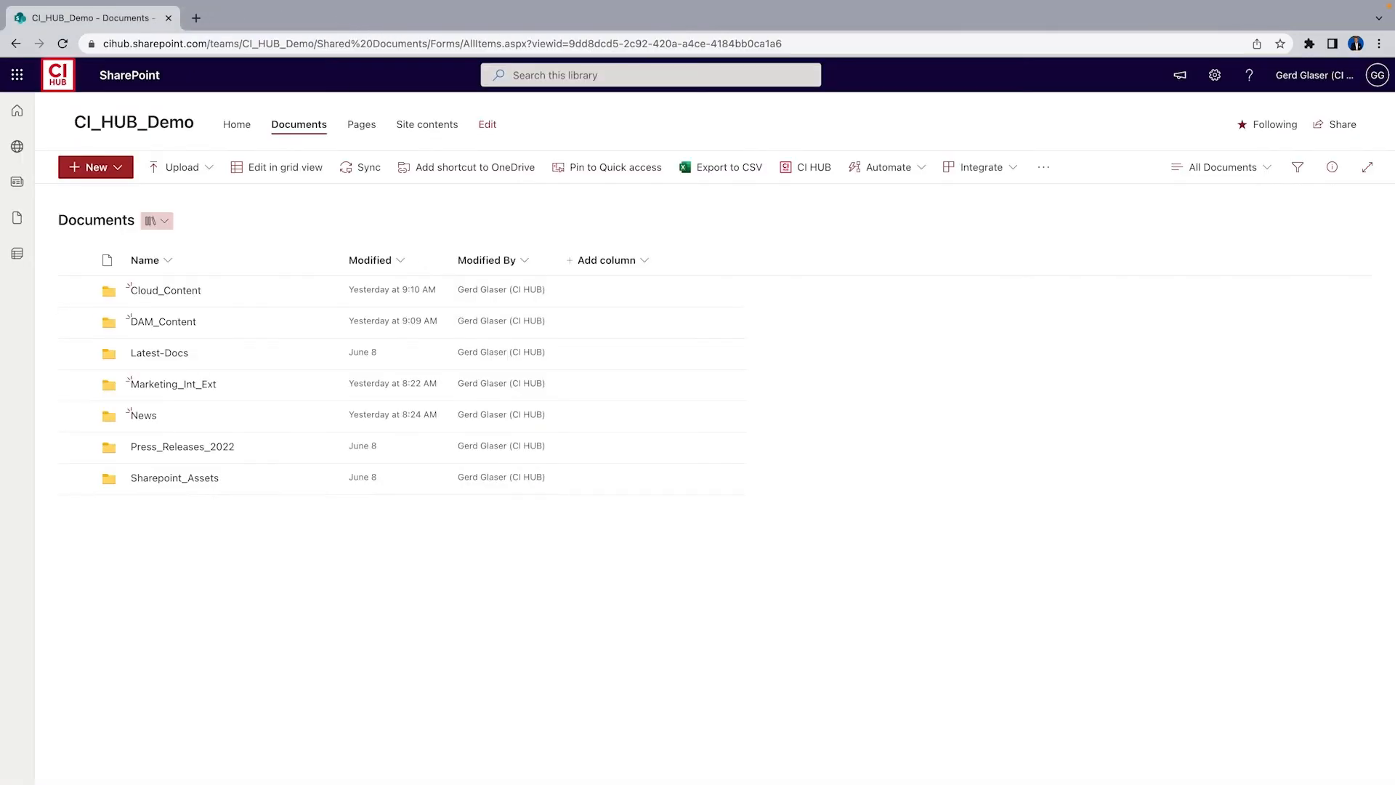
{"action": "key", "text": "super+Tab"}
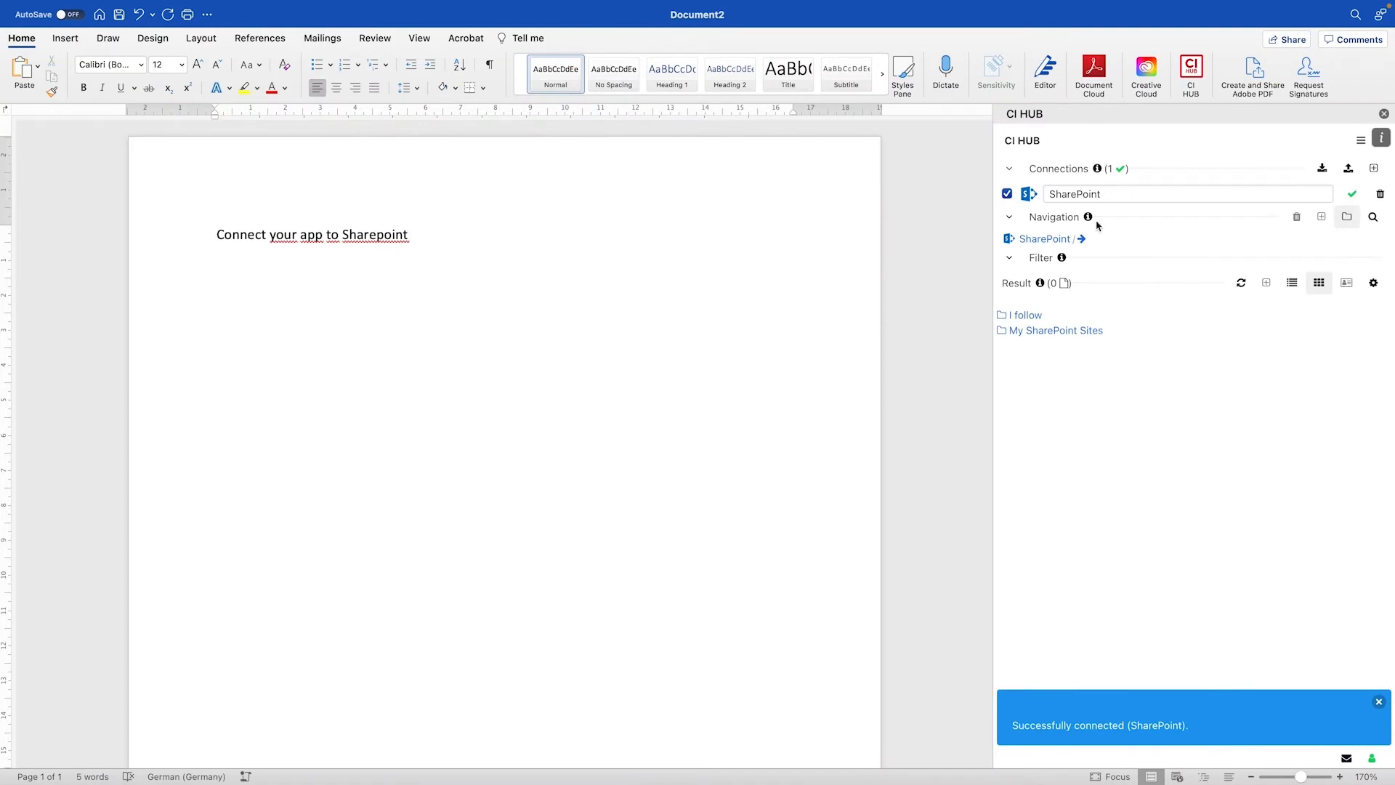
Browse to My SharePoint Sites > CI_HUB_Demo > DAM_Content and place img_8259_-_kopie.jpg into the document
{"action": "left_click", "coordinate": [1009, 168]}
{"action": "left_click", "coordinate": [1045, 298]}
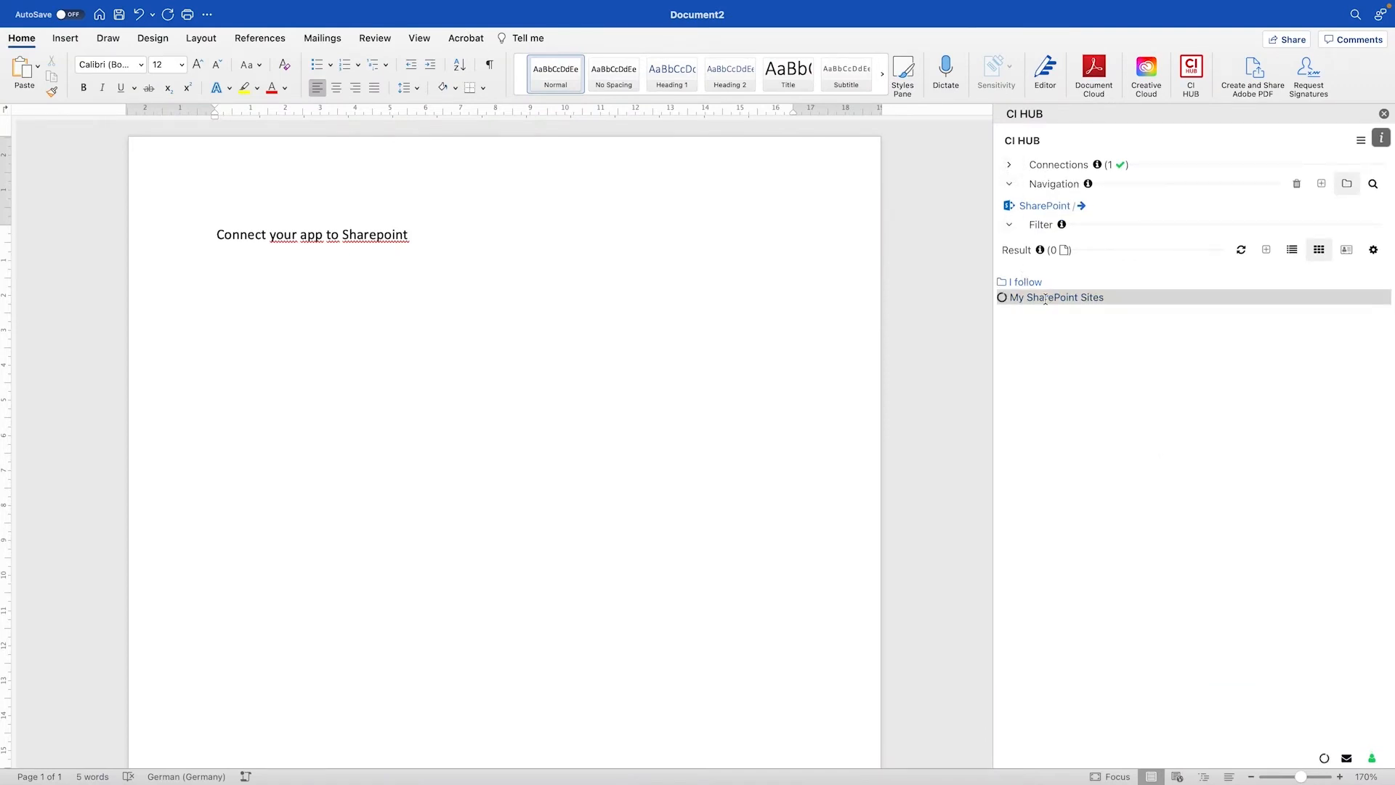
{"action": "left_click", "coordinate": [1045, 298]}
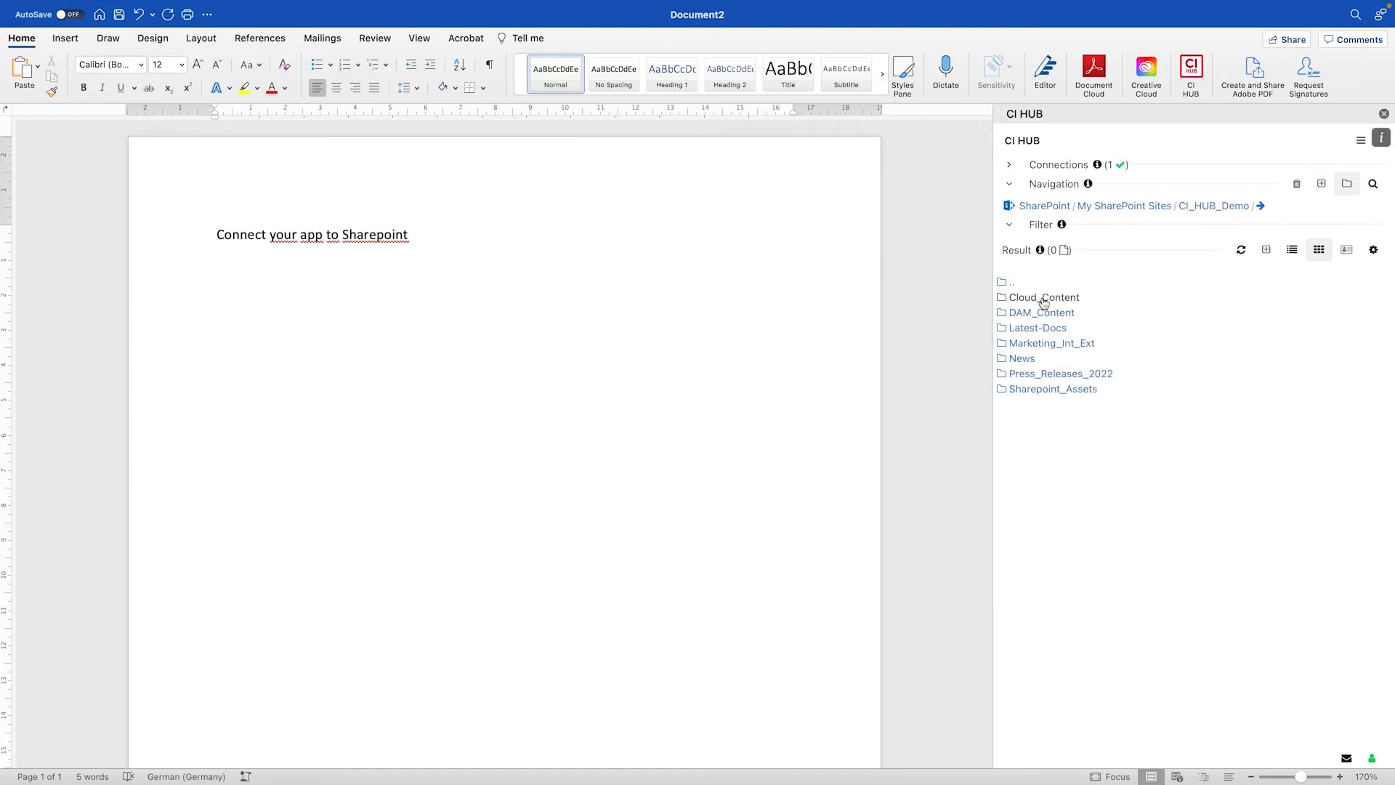
{"action": "left_click", "coordinate": [1059, 313]}
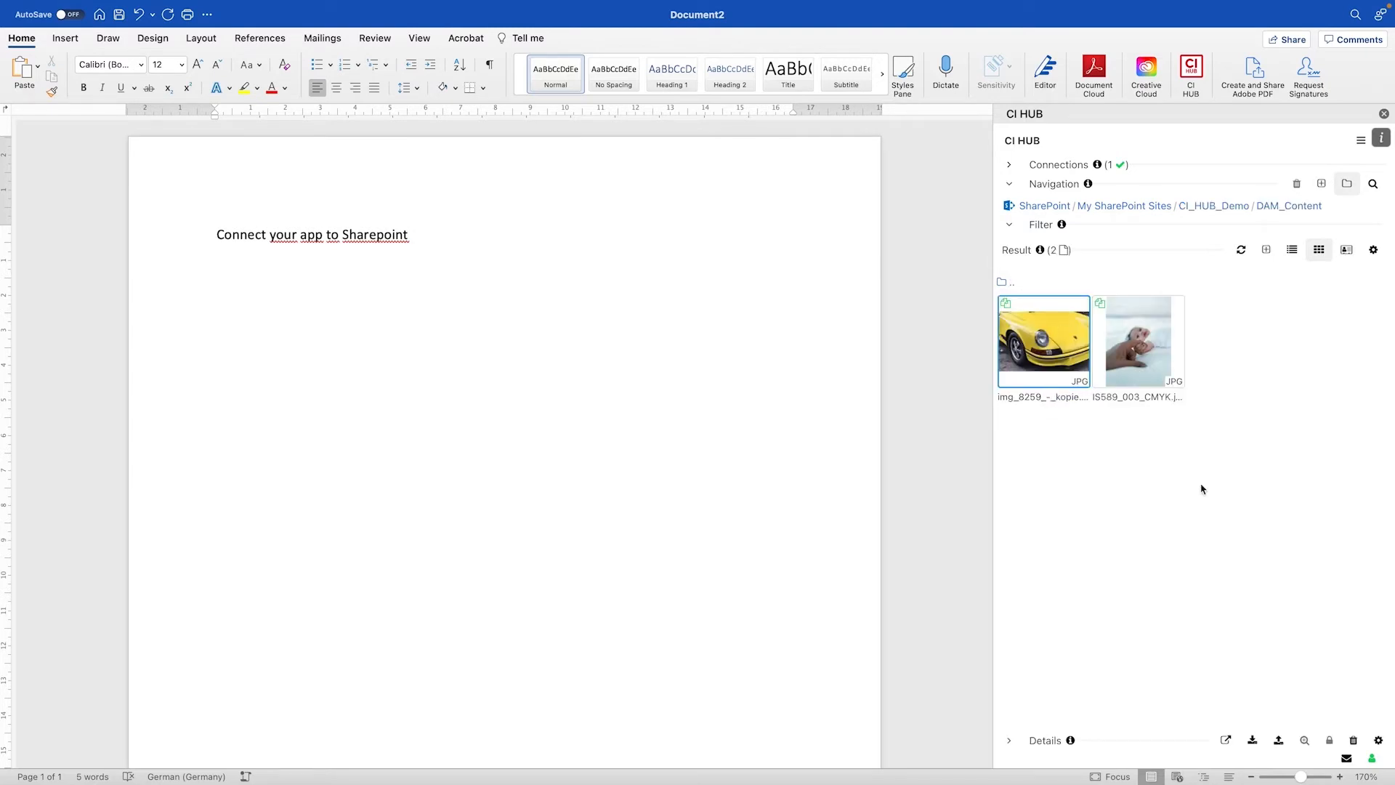
{"action": "left_click", "coordinate": [1252, 741]}
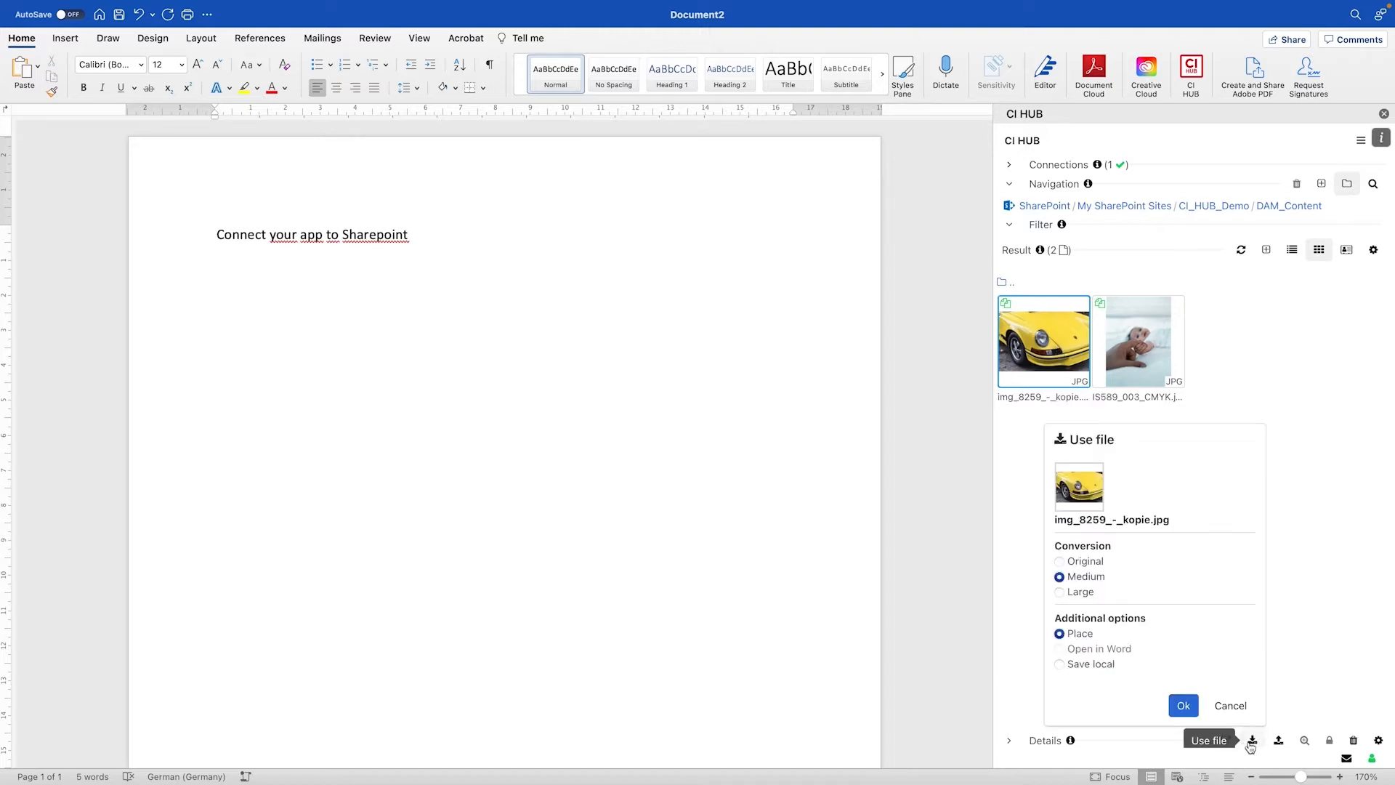
{"action": "left_click", "coordinate": [1183, 706]}
Add the caption line 'Place content from SharePoint' below the placed car image
{"action": "left_click", "coordinate": [426, 362]}
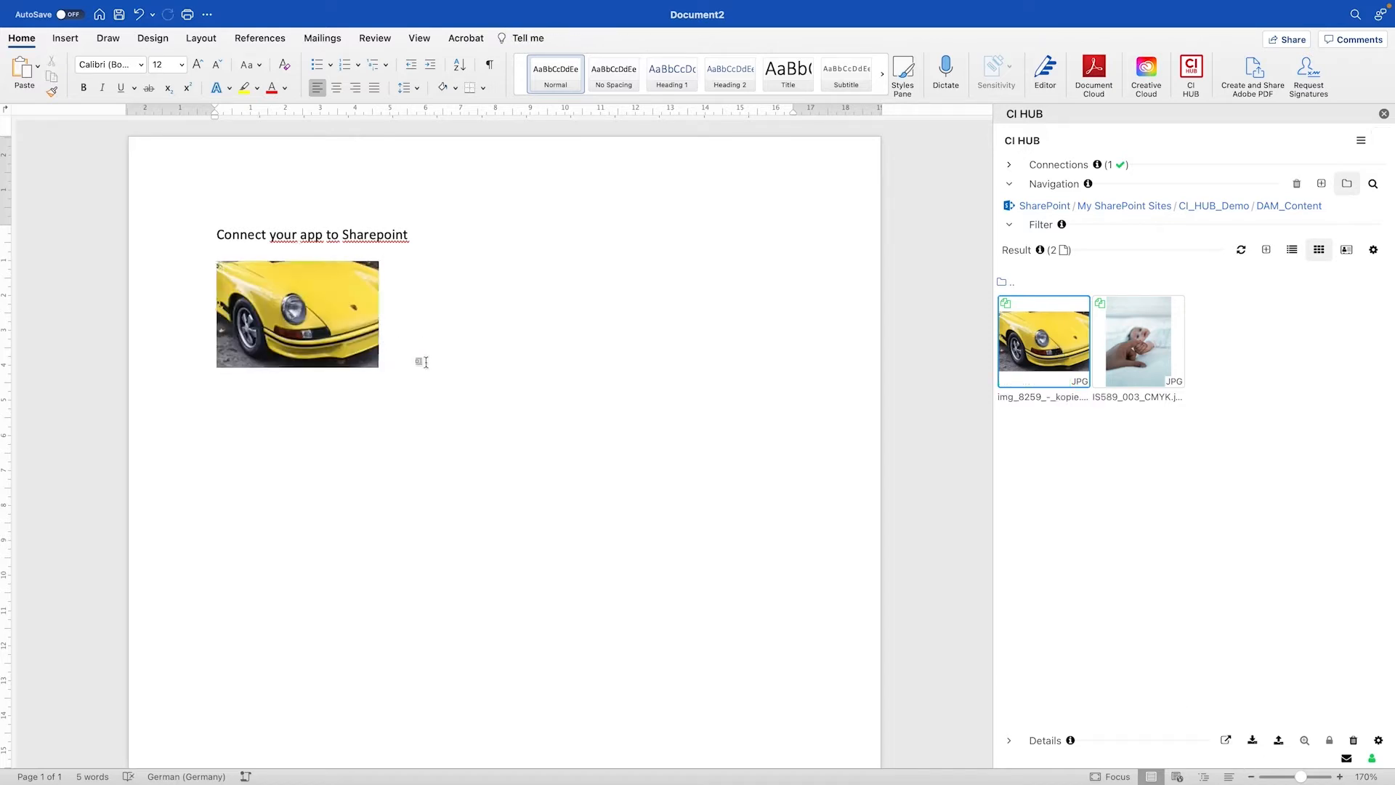
{"action": "type", "text": "Place content from SharePoint"}
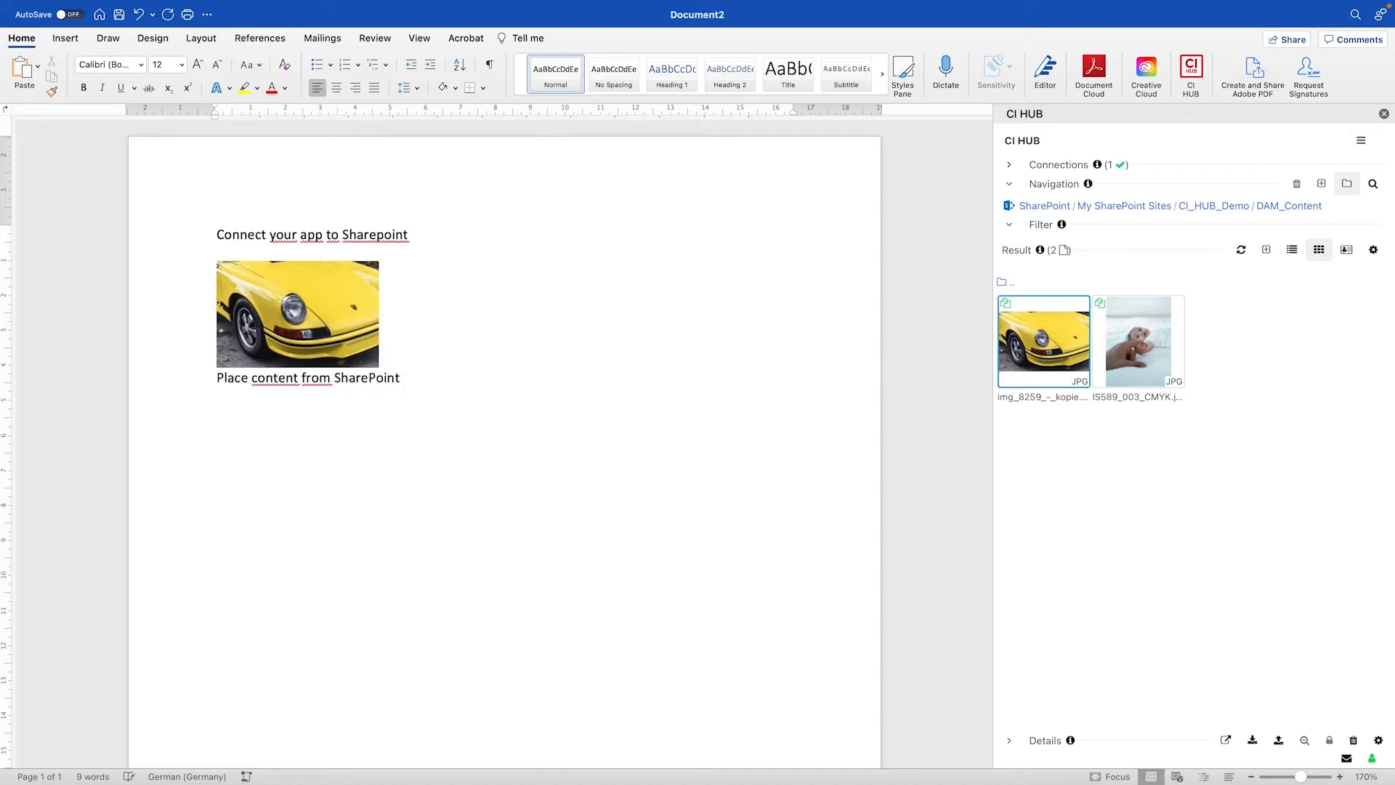
Place IS589_003_CMYK.jpg into the document at Large conversion size
{"action": "left_click", "coordinate": [1138, 341]}
{"action": "left_click", "coordinate": [1255, 741]}
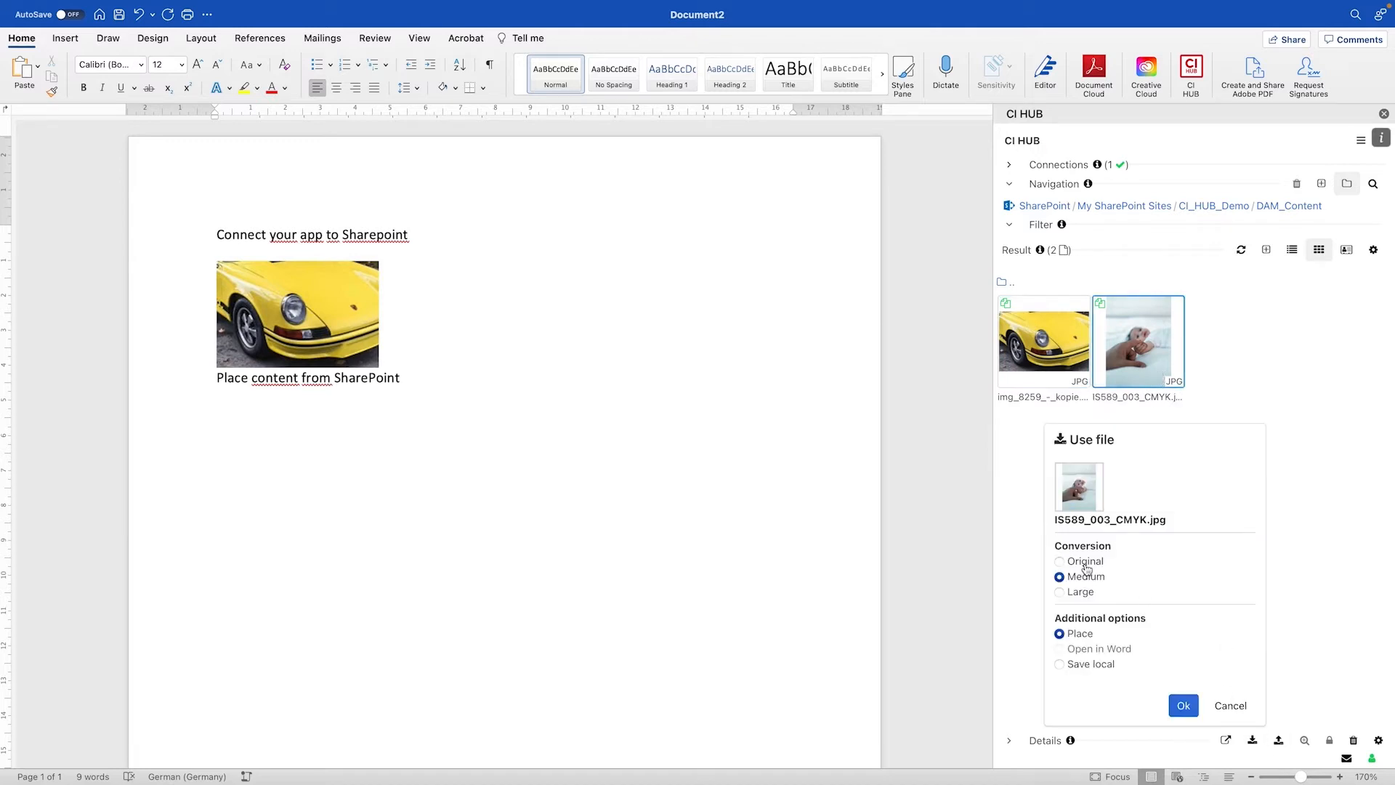
{"action": "left_click", "coordinate": [1082, 593]}
{"action": "left_click", "coordinate": [1183, 705]}
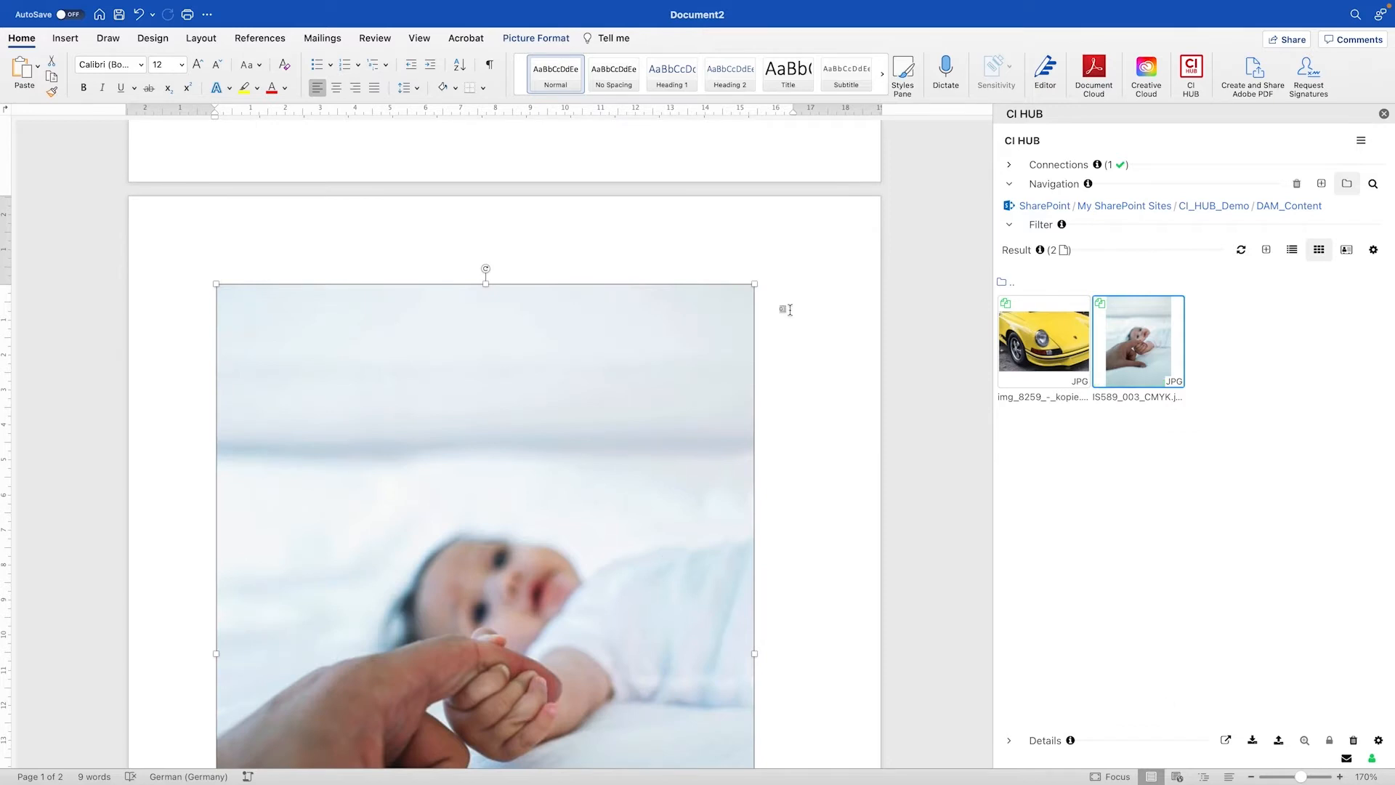
Resize the placed baby image down to a small size below the caption
{"action": "left_click_drag", "start_coordinate": [755, 283], "coordinate": [253, 560]}
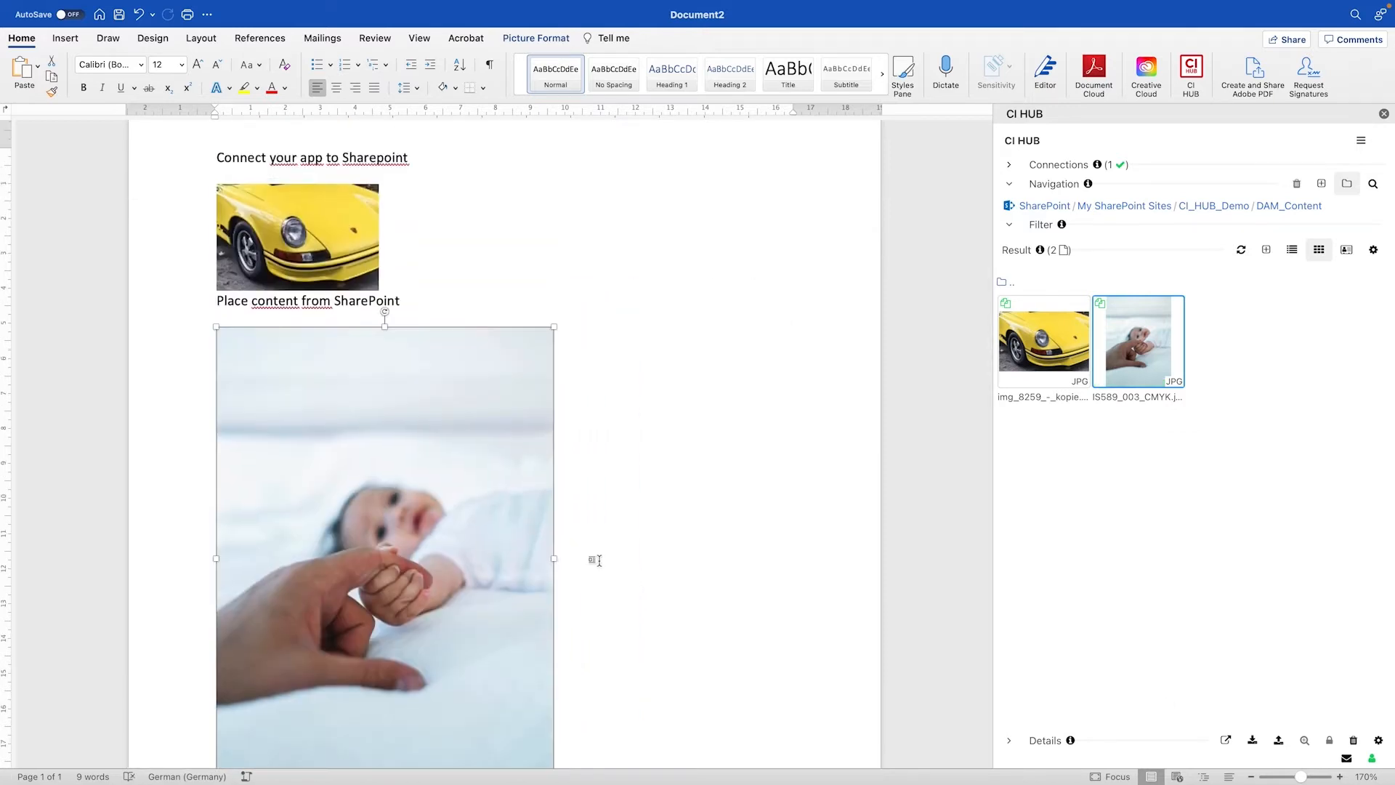
{"action": "scroll", "coordinate": [566, 560], "scroll_direction": "down", "scroll_amount": 1}
{"action": "left_click_drag", "start_coordinate": [554, 749], "coordinate": [408, 546]}
{"action": "left_click", "coordinate": [563, 408]}
Open the Latest-Docs folder in CI HUB and add the line 'Save this doc to SharePoint' below the image
{"action": "left_click", "coordinate": [1009, 283]}
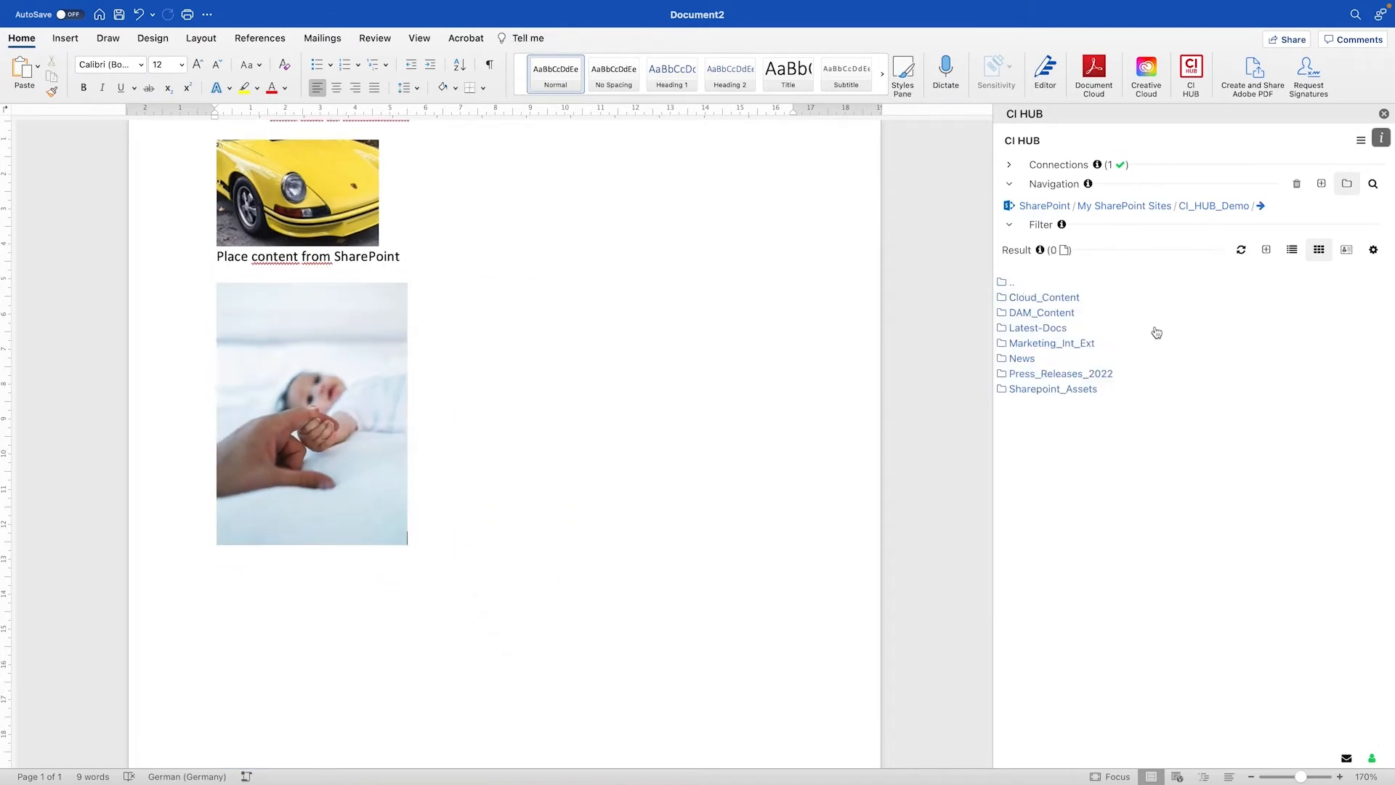
{"action": "left_click", "coordinate": [1050, 327]}
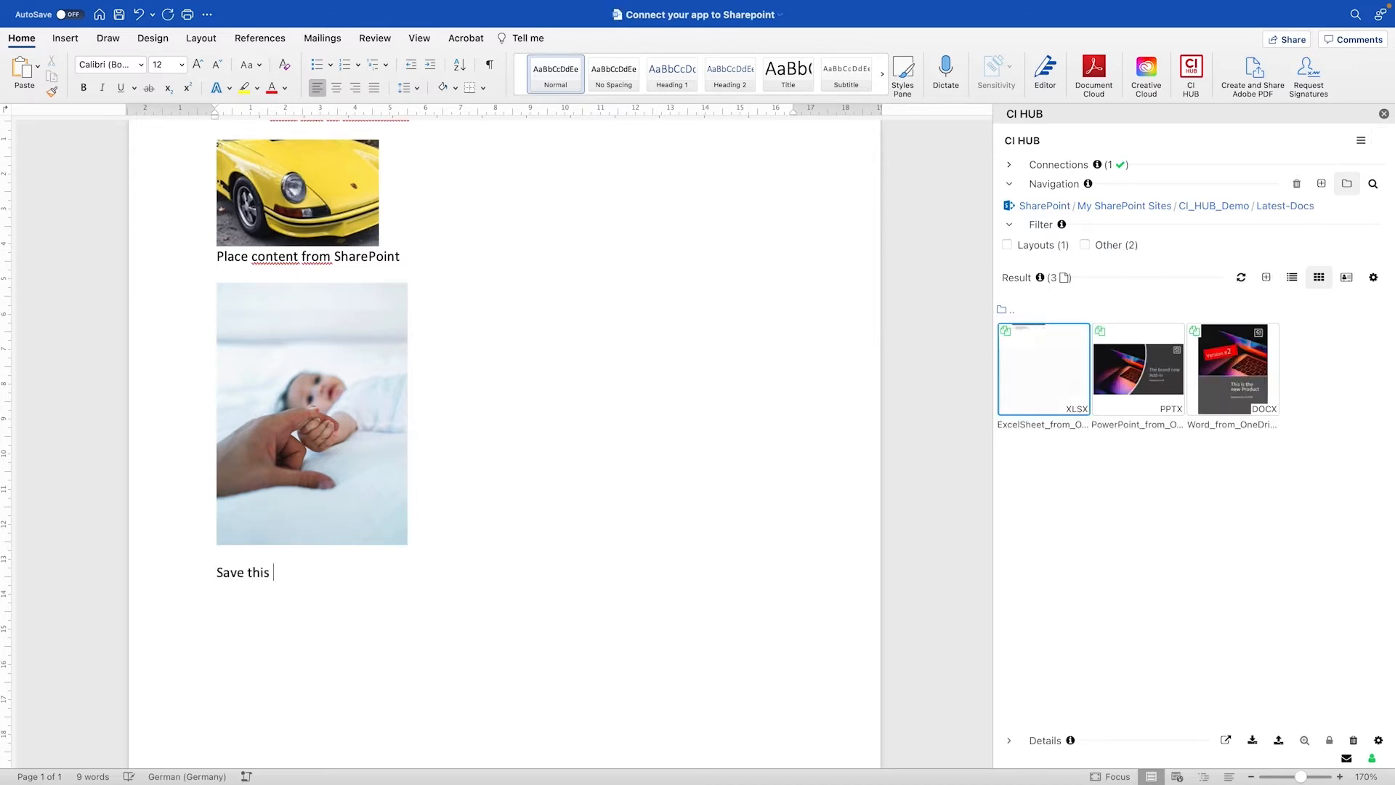
{"action": "type", "text": "harePoint"}
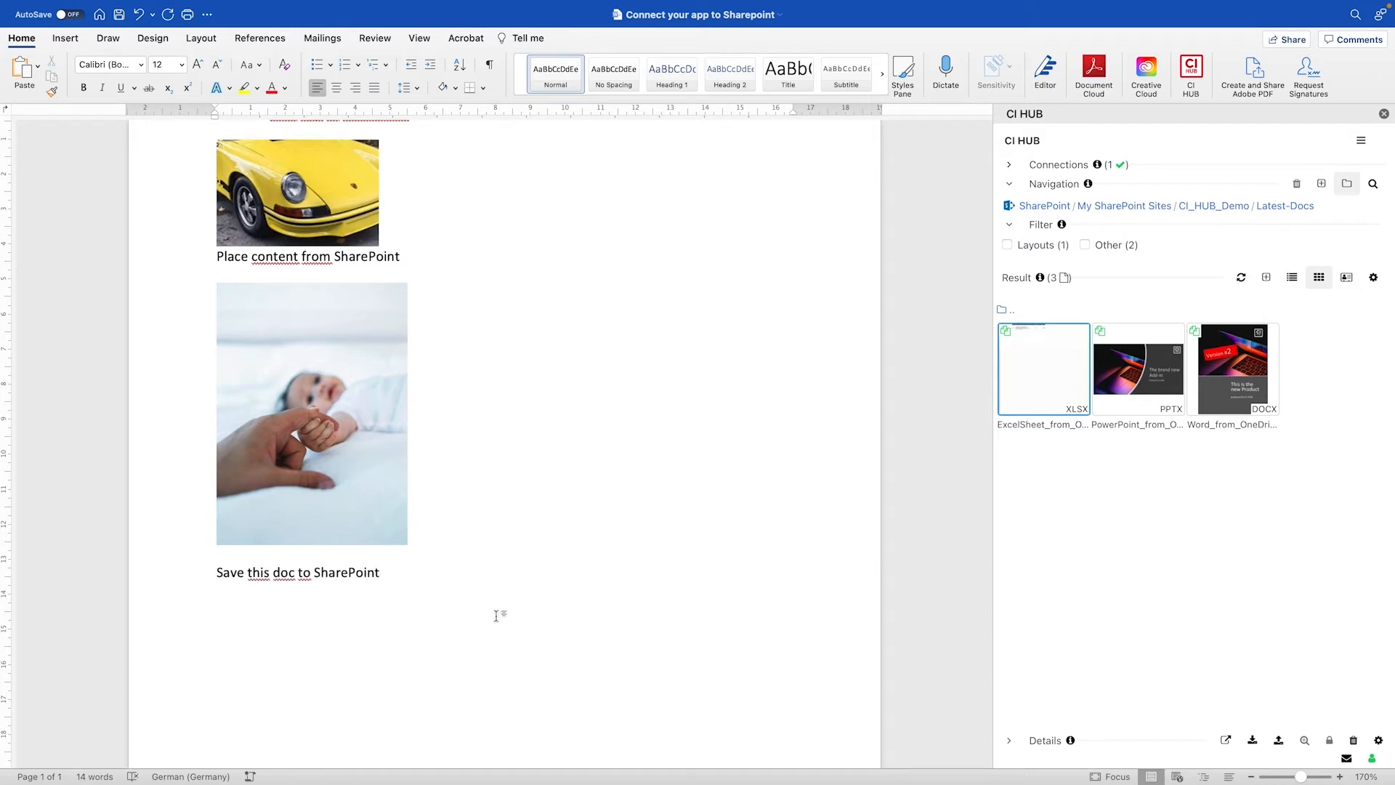
Add the active Word document to the Latest-Docs folder as a new file named My new WordDoc
{"action": "left_click", "coordinate": [1168, 519]}
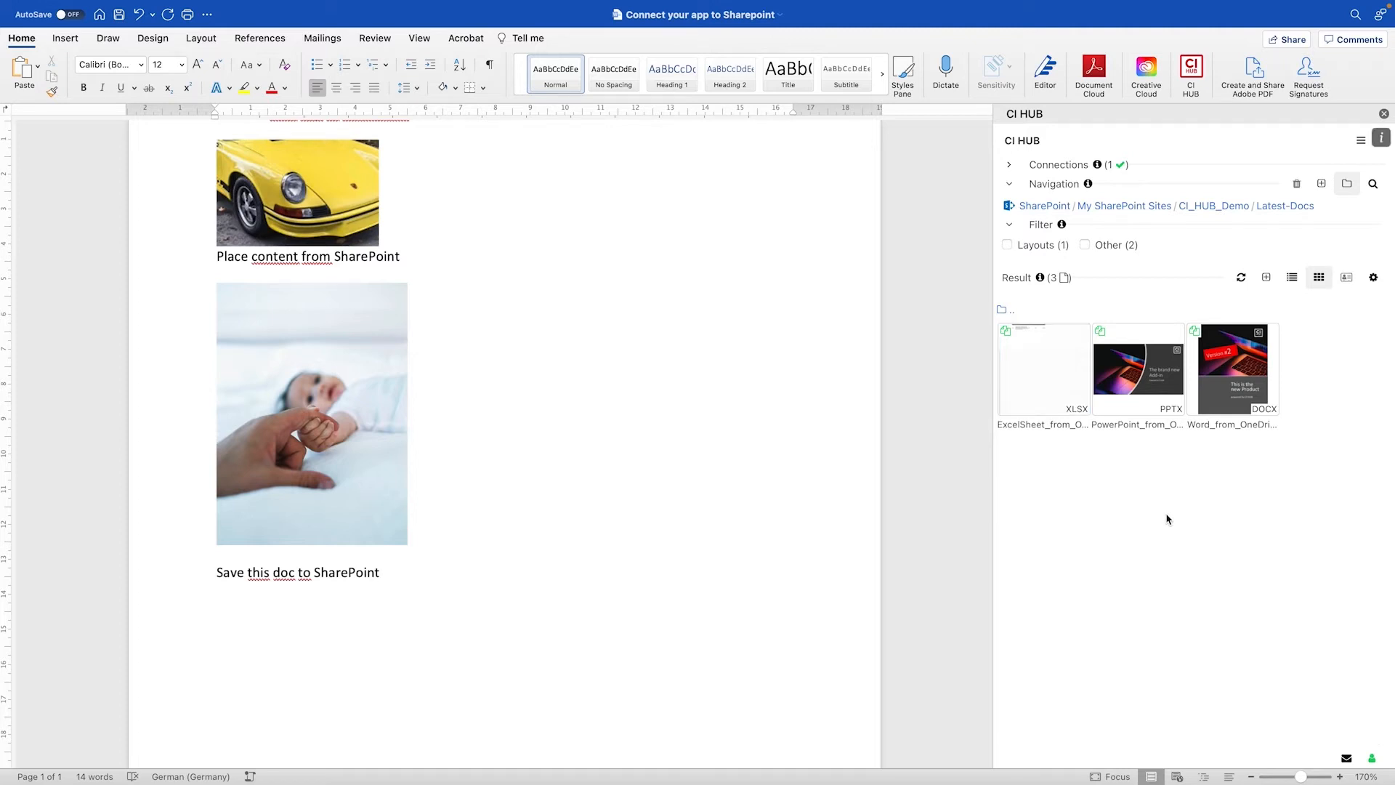
{"action": "left_click", "coordinate": [1268, 278]}
{"action": "left_click", "coordinate": [1166, 523]}
{"action": "type", "text": "My new WordDoc"}
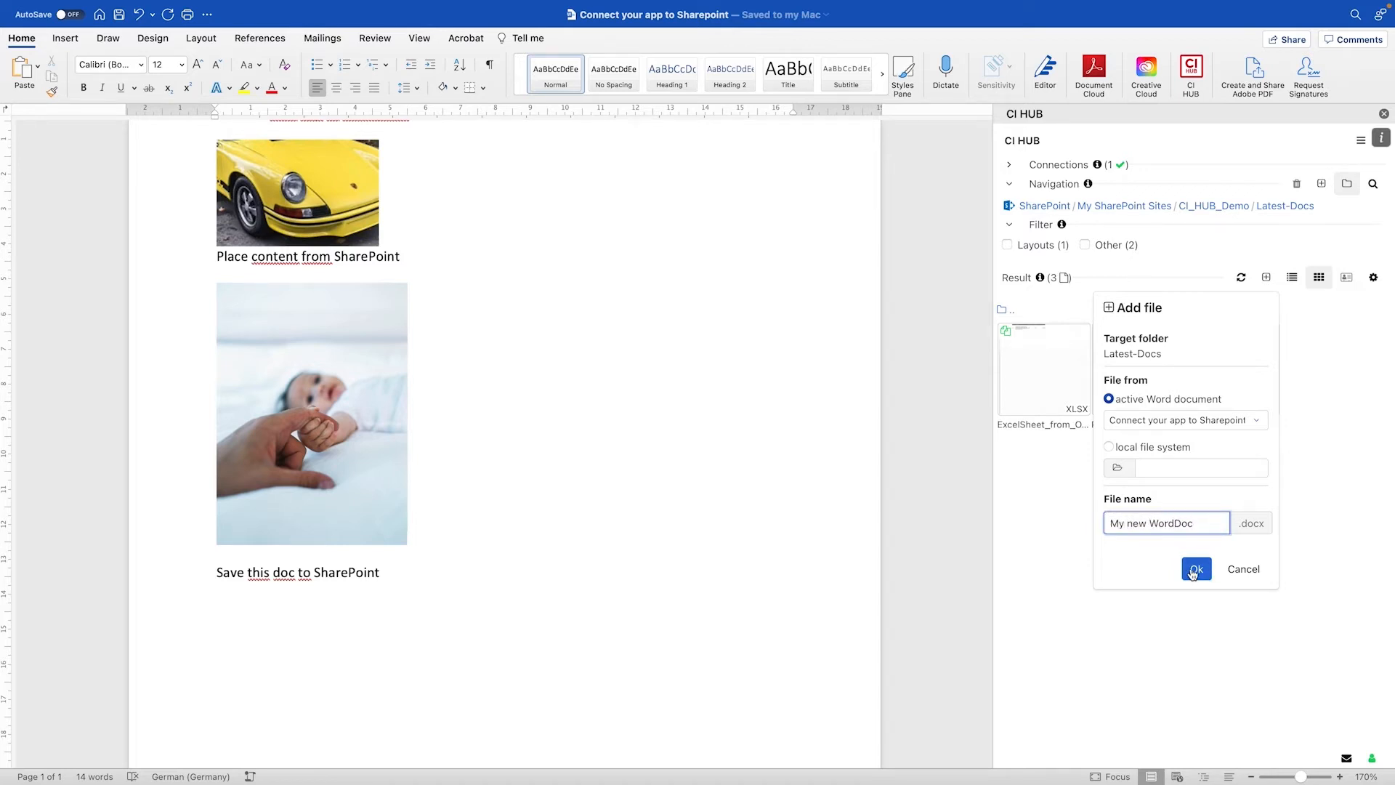
{"action": "left_click", "coordinate": [1195, 573]}
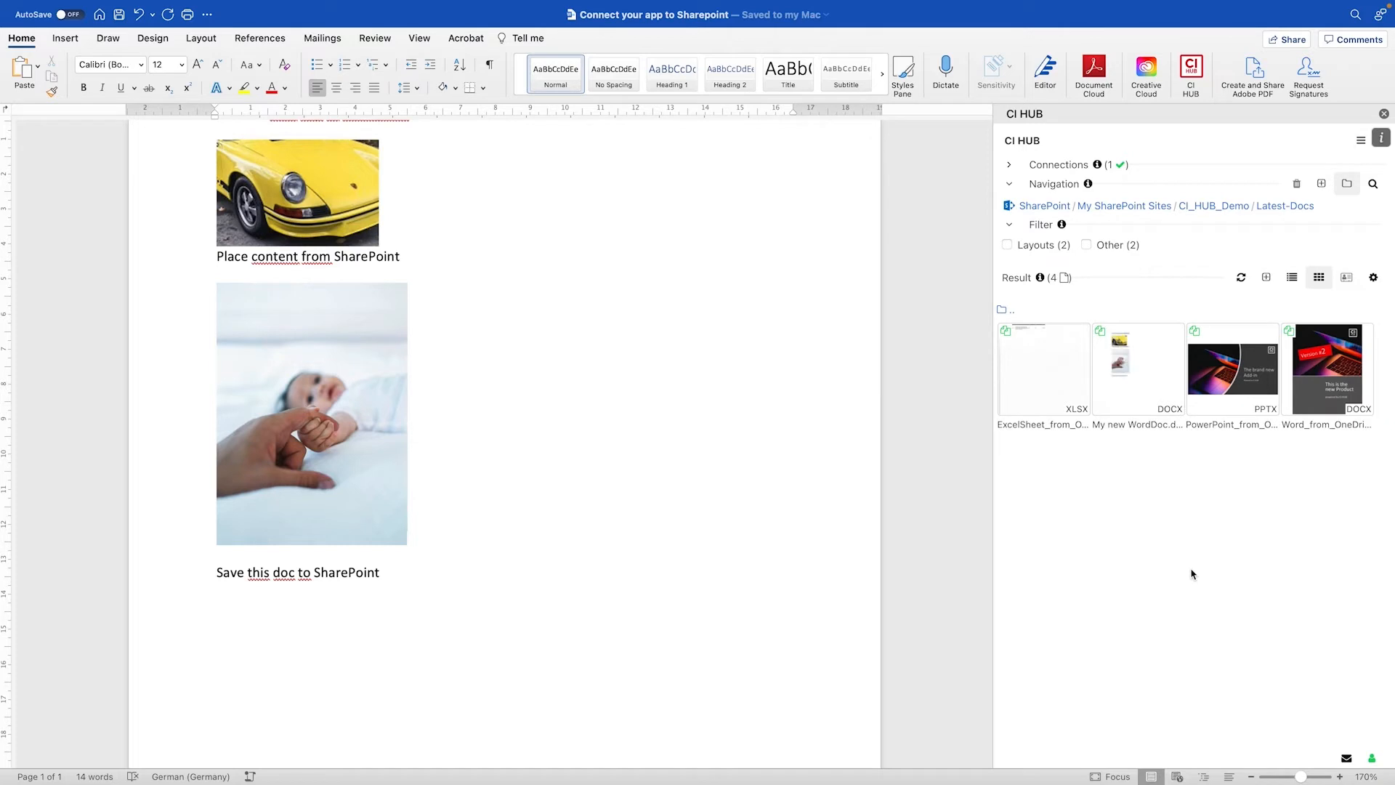
Add the line 'Do changes and create a new Version!' below the caption and save the document
{"action": "left_click", "coordinate": [1143, 378]}
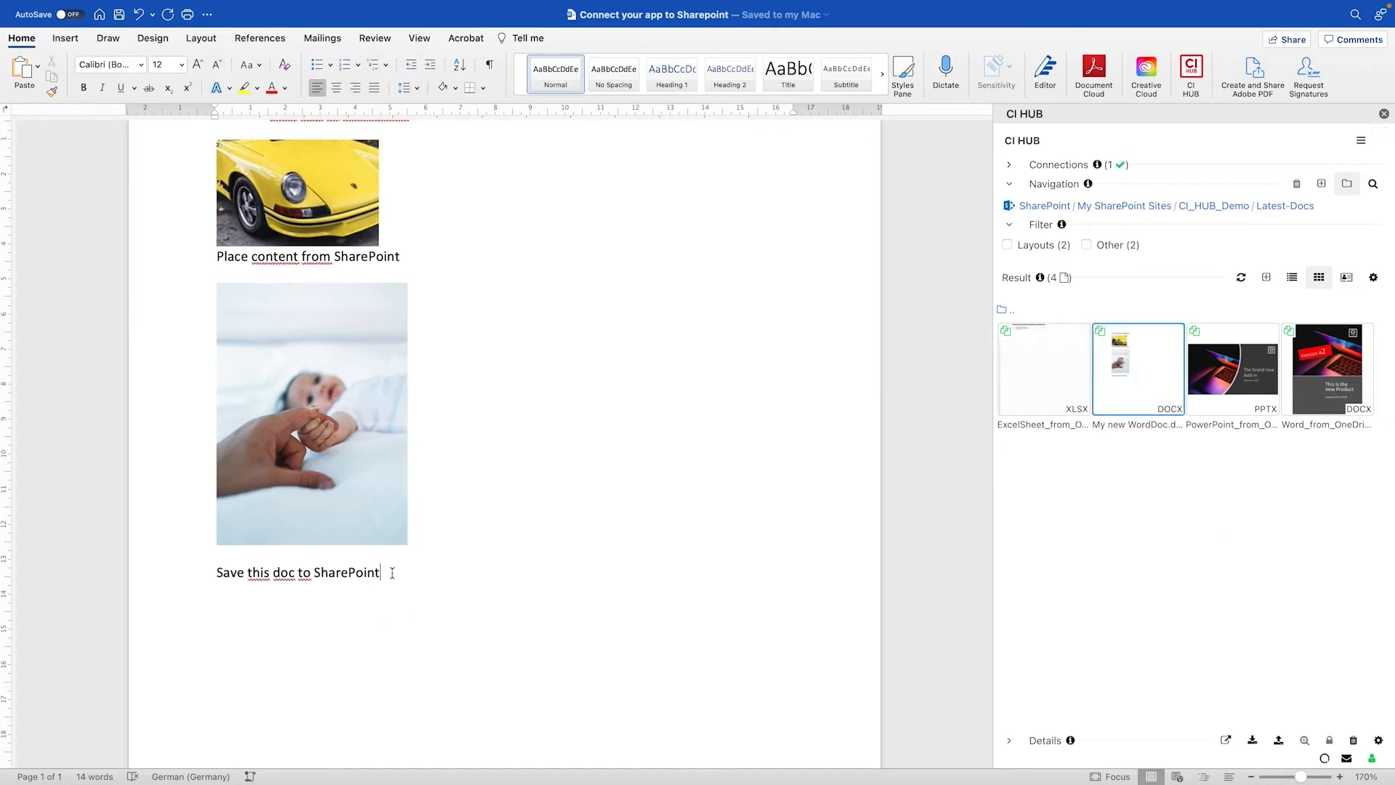
{"action": "key", "text": "Return"}
{"action": "type", "text": "Do changes and create"}
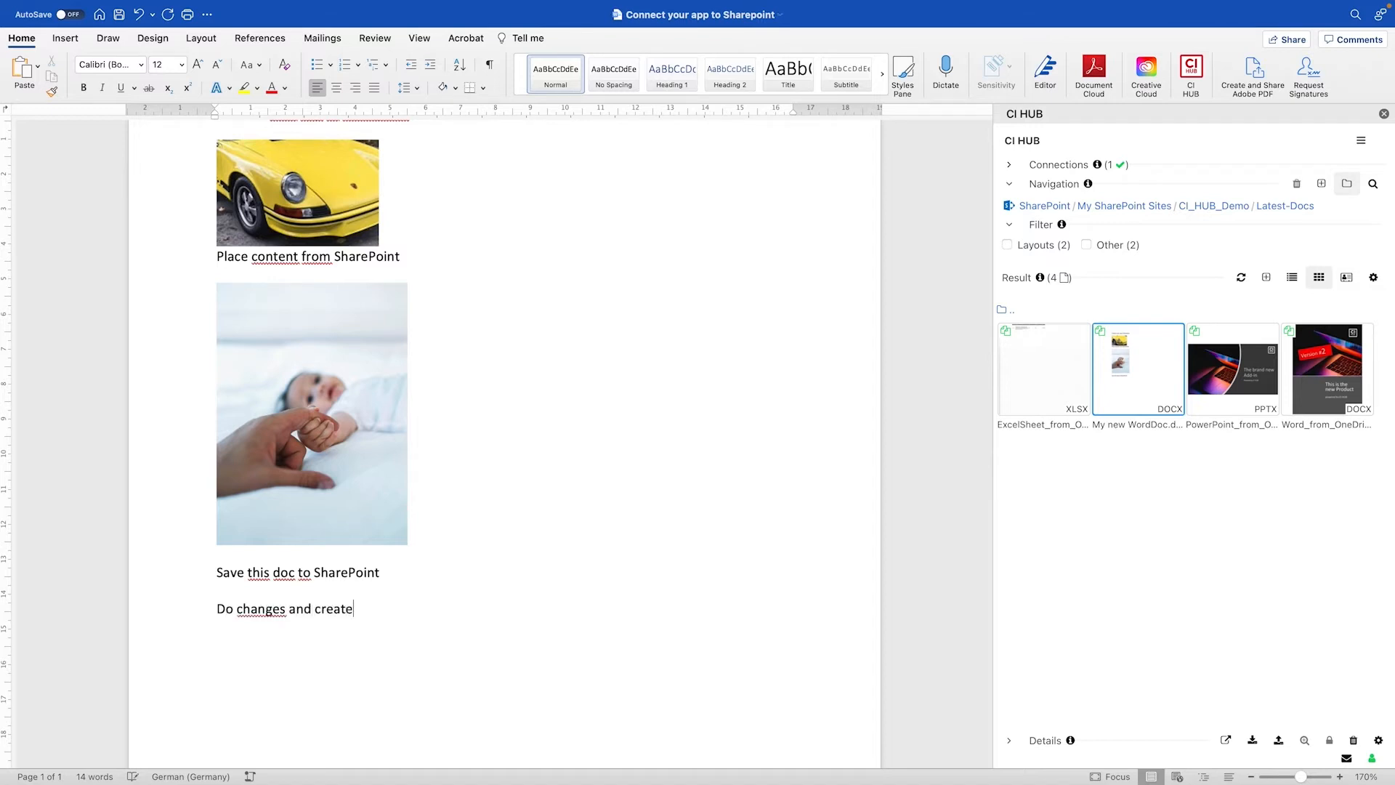
{"action": "type", "text": " a nerw Version!"}
{"action": "key", "text": "super+s"}
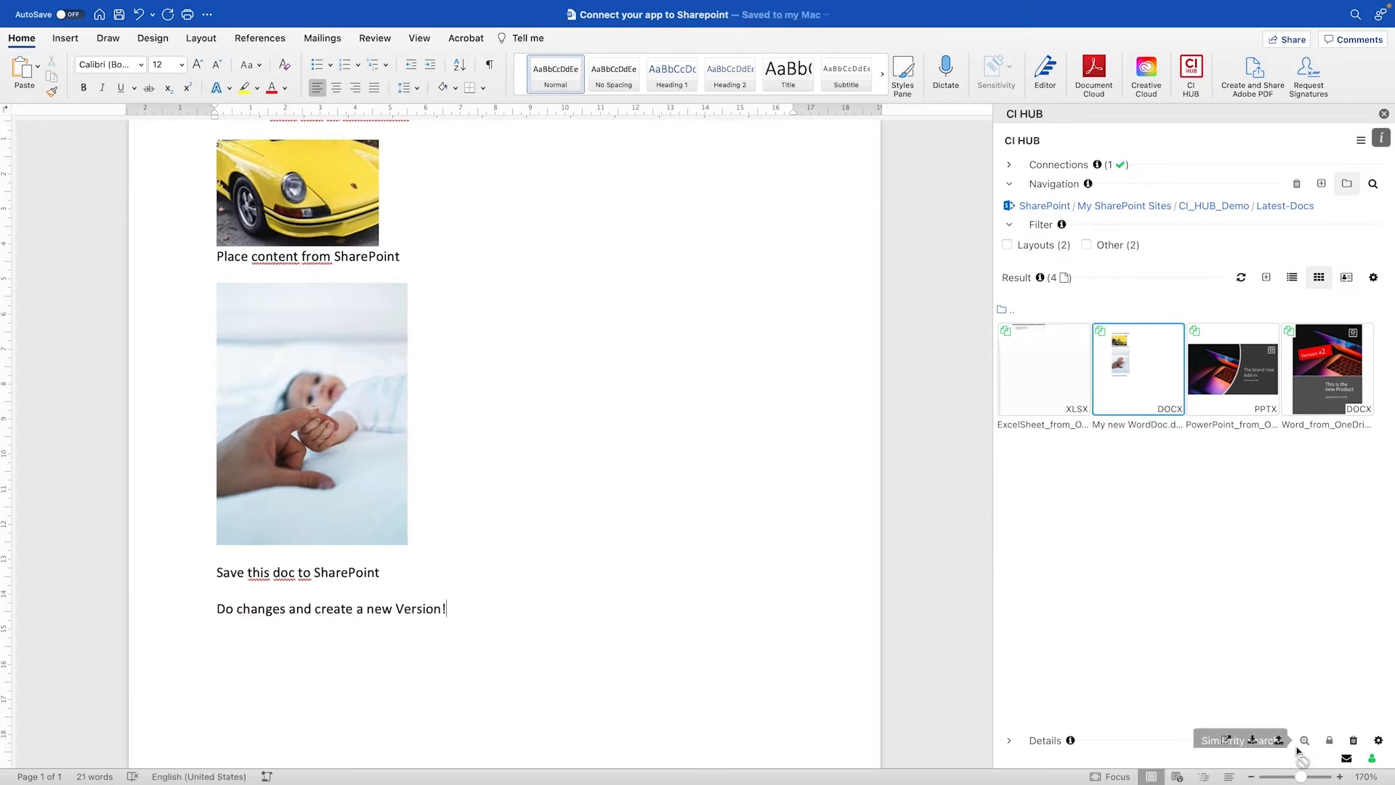
Update My new WordDoc.docx in SharePoint with the active Word document as a new version
{"action": "left_click", "coordinate": [1280, 740]}
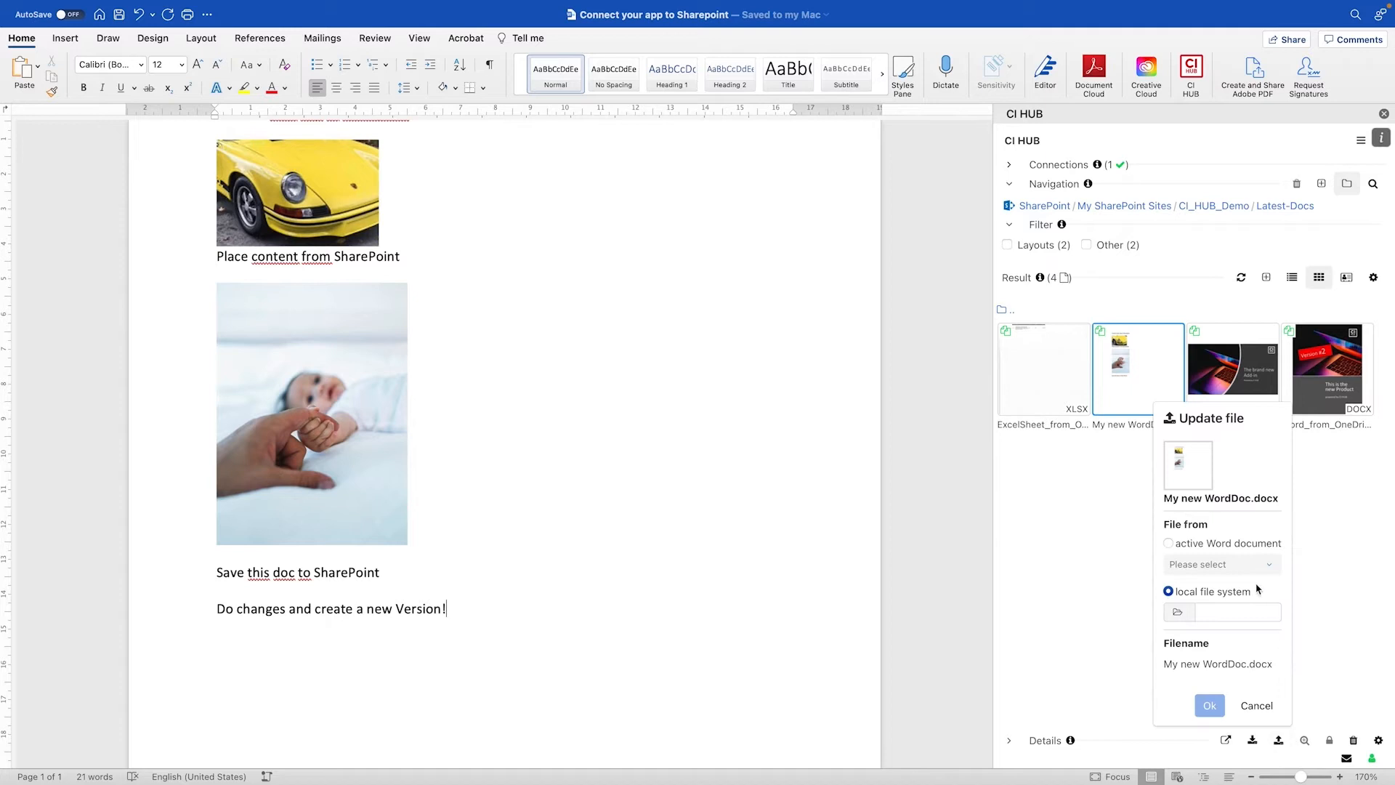
{"action": "left_click", "coordinate": [1199, 562]}
{"action": "left_click", "coordinate": [1199, 577]}
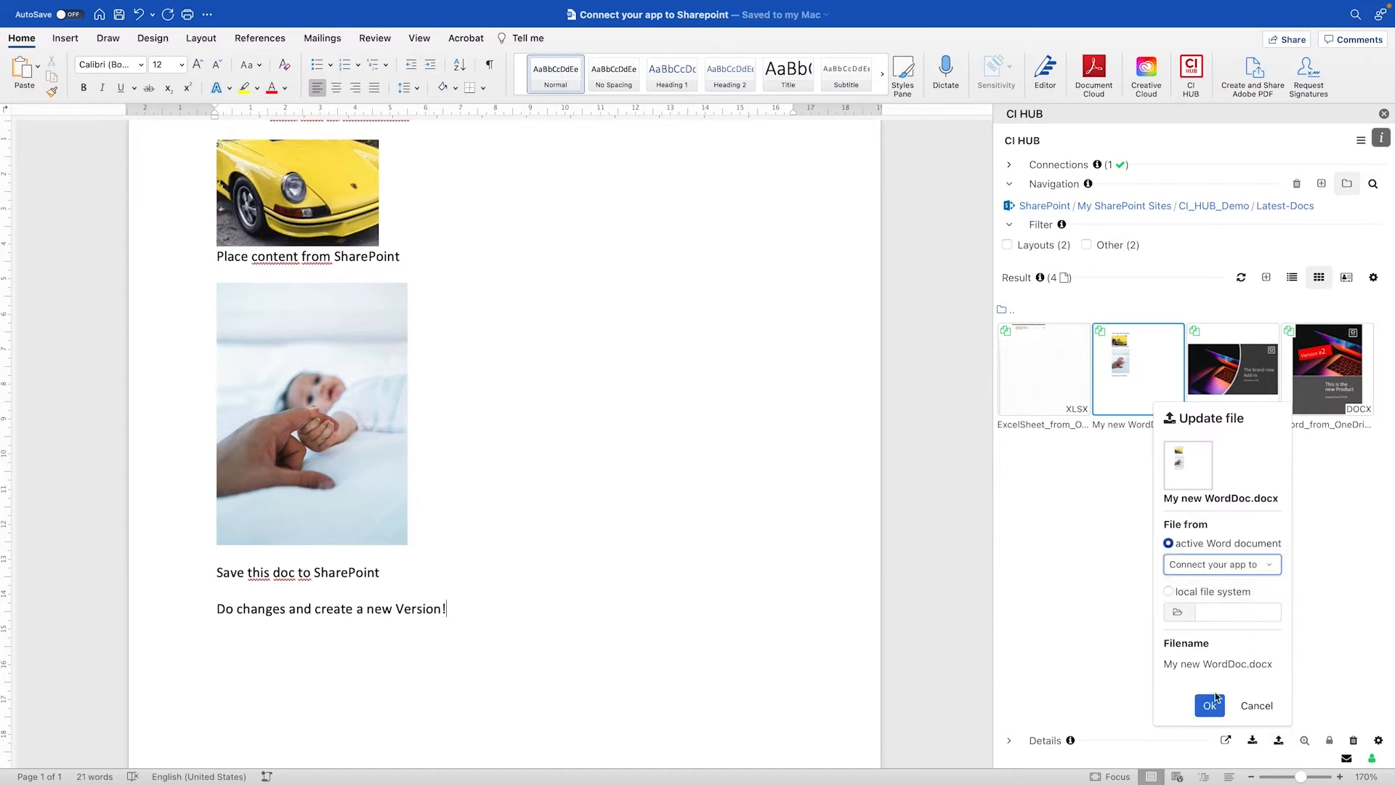
{"action": "left_click", "coordinate": [1209, 705]}
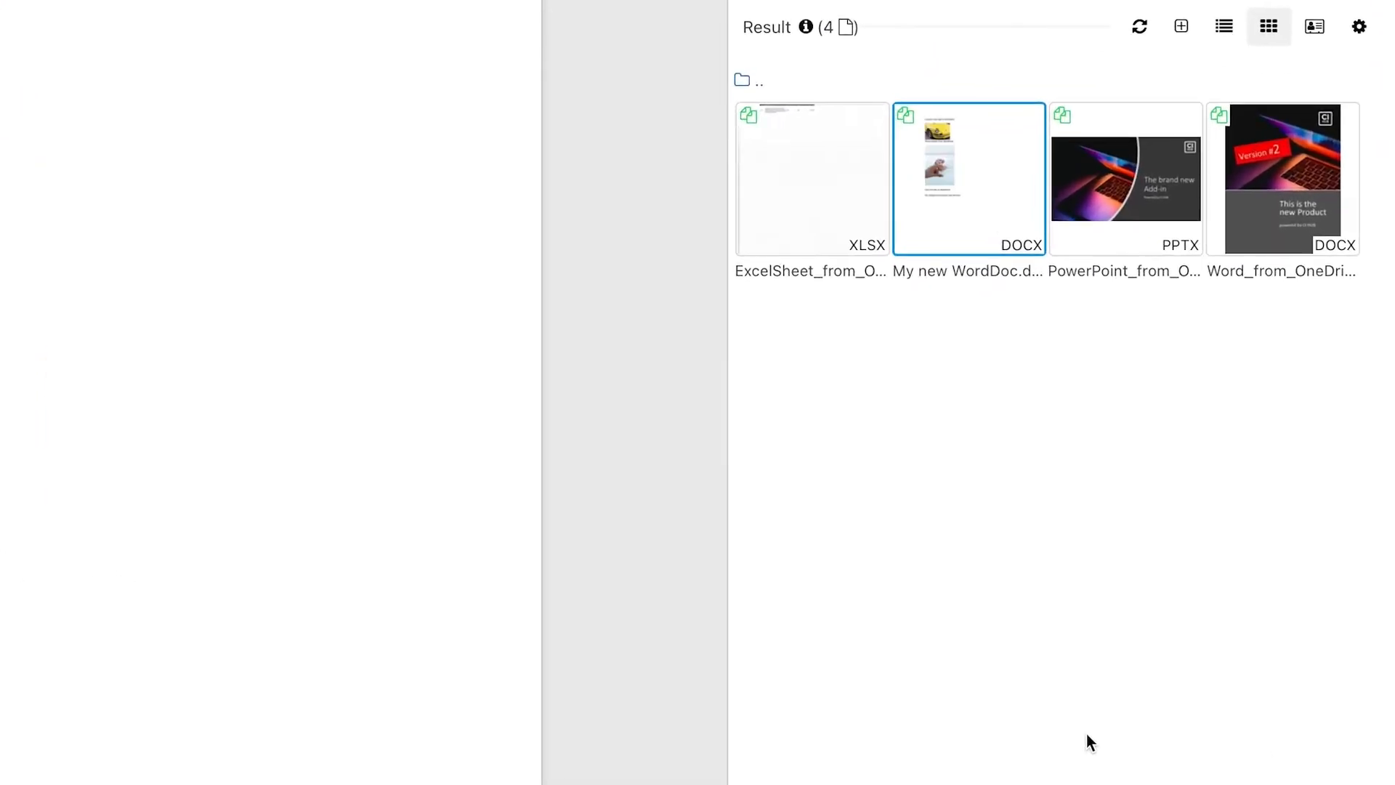
Open the Latest-Docs folder on the SharePoint site in the browser and view My new WordDoc.docx
{"action": "left_click", "coordinate": [963, 194]}
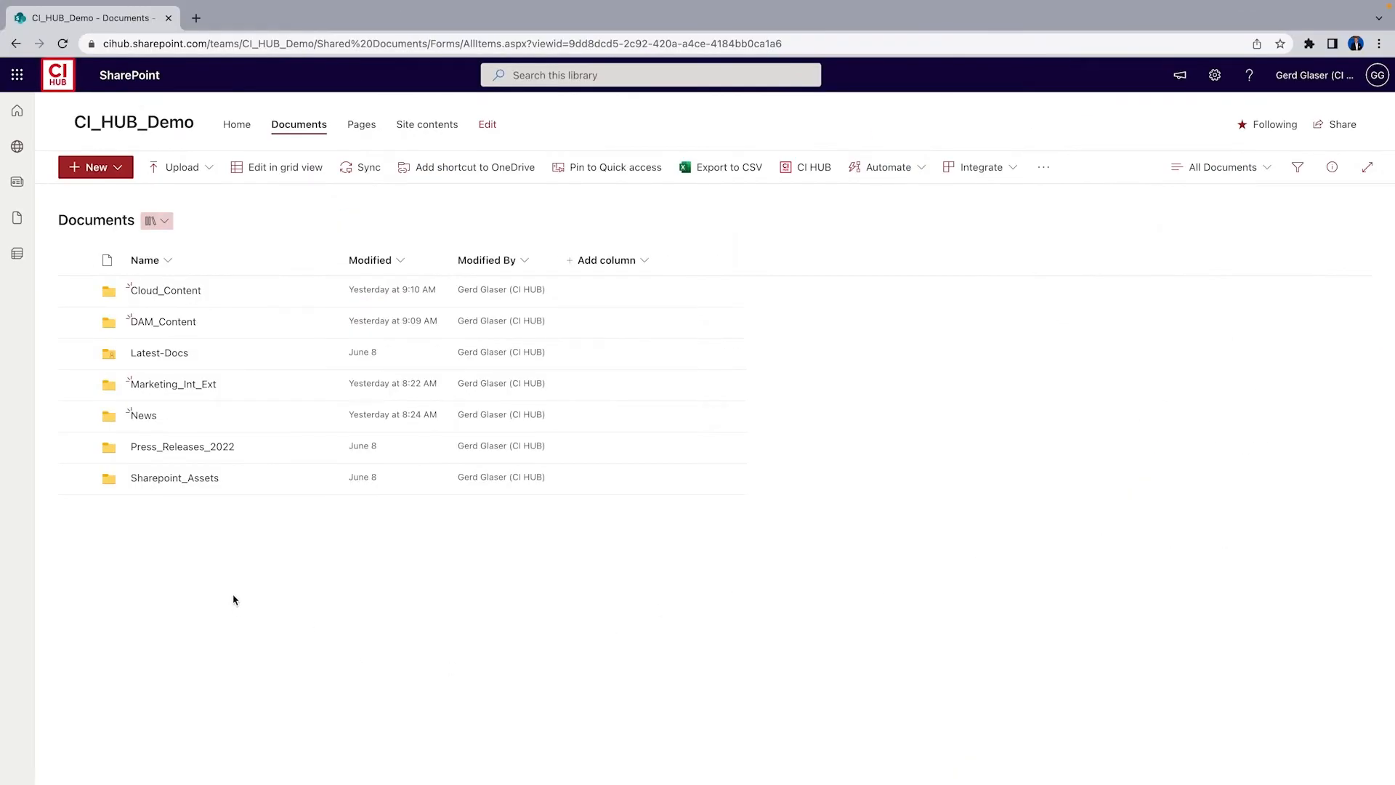
{"action": "double_click", "coordinate": [108, 356]}
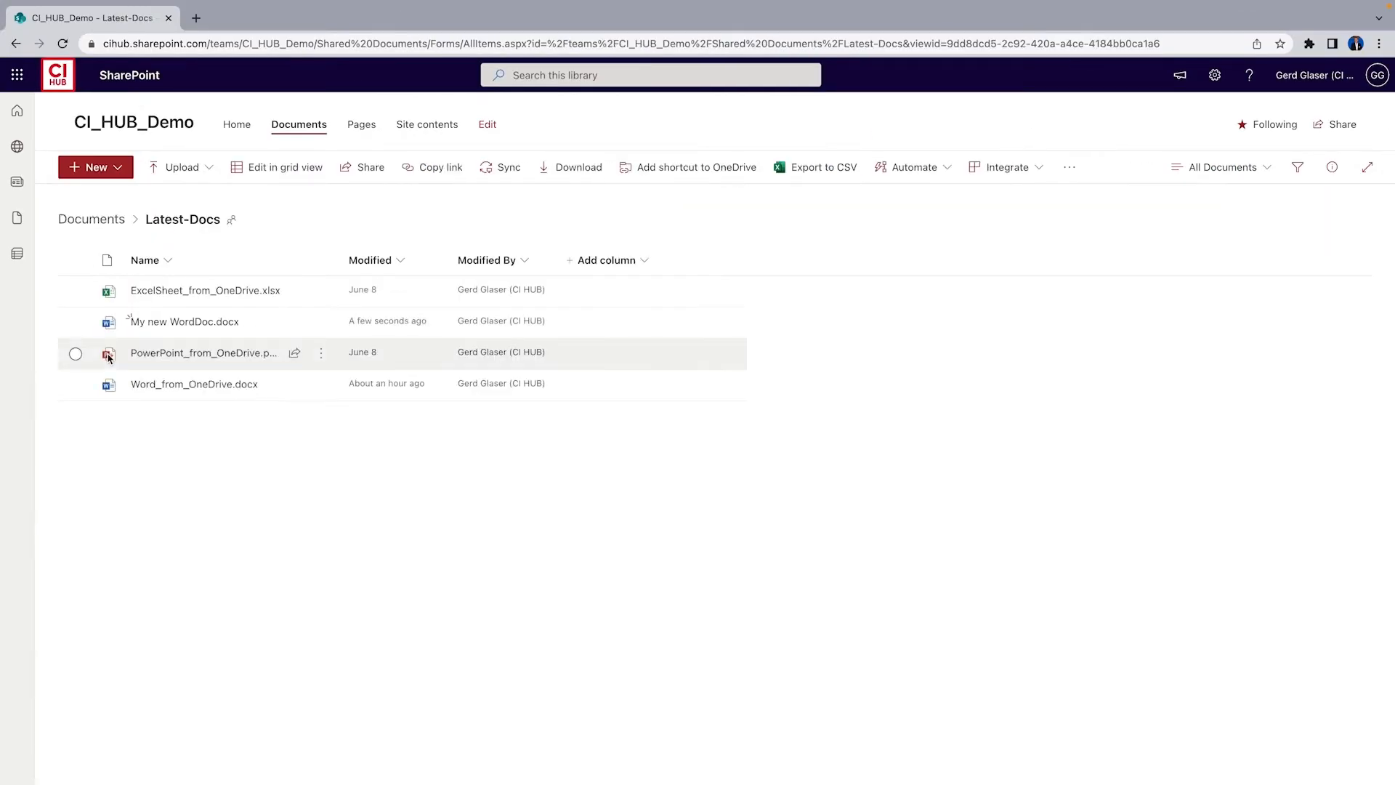
{"action": "left_click", "coordinate": [157, 321]}
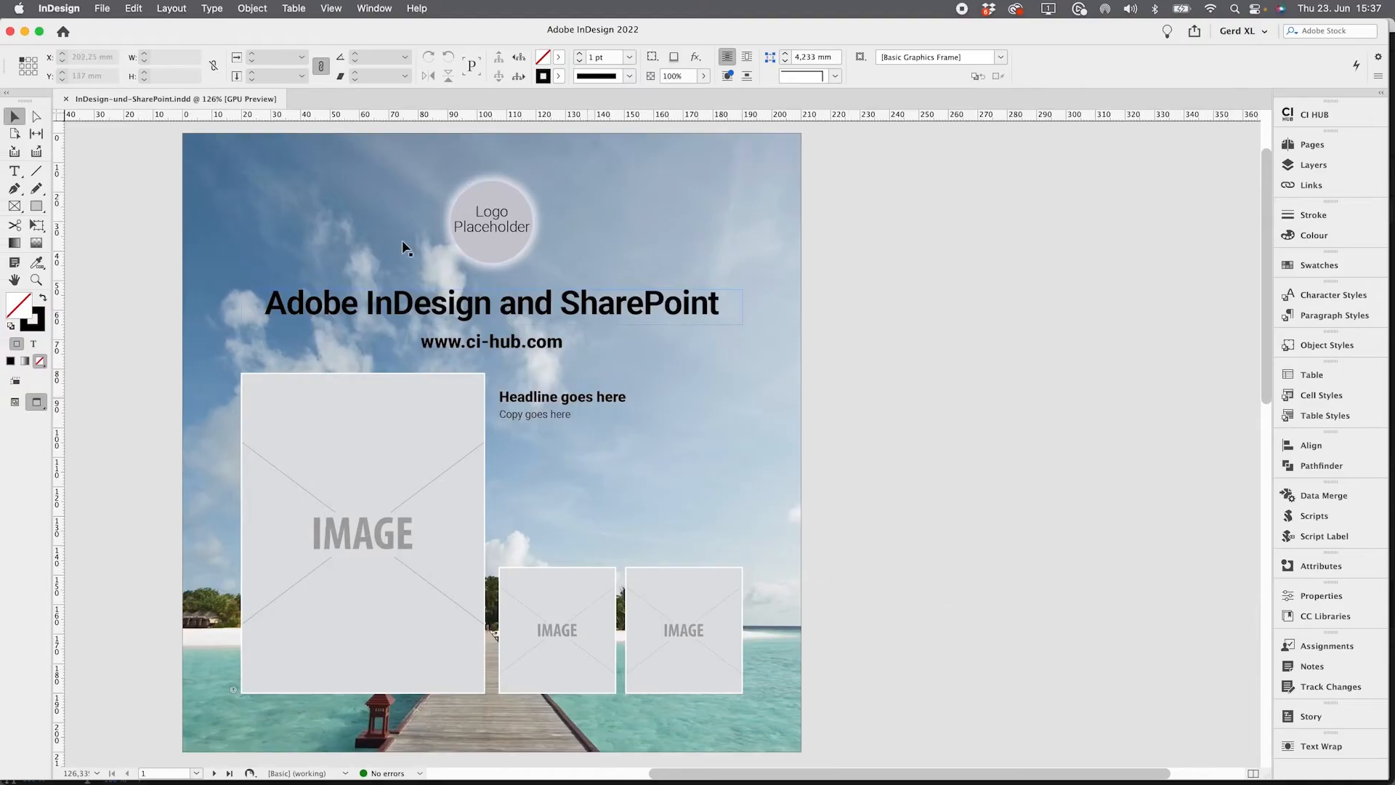
Open the CI HUB panel in InDesign and place 1365436662.jpg from Sharepoint_Assets into the large image frame
{"action": "left_click", "coordinate": [1312, 114]}
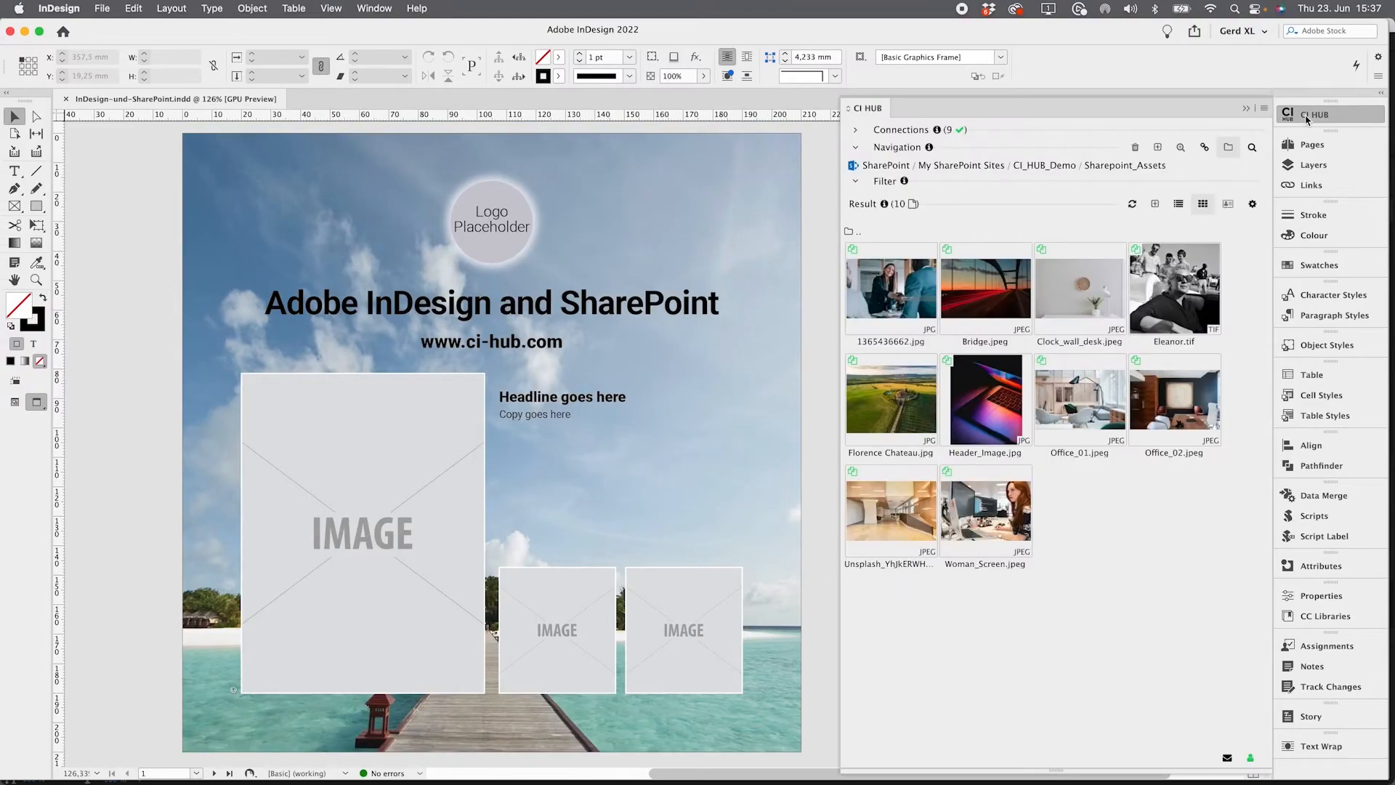
{"action": "left_click", "coordinate": [935, 165]}
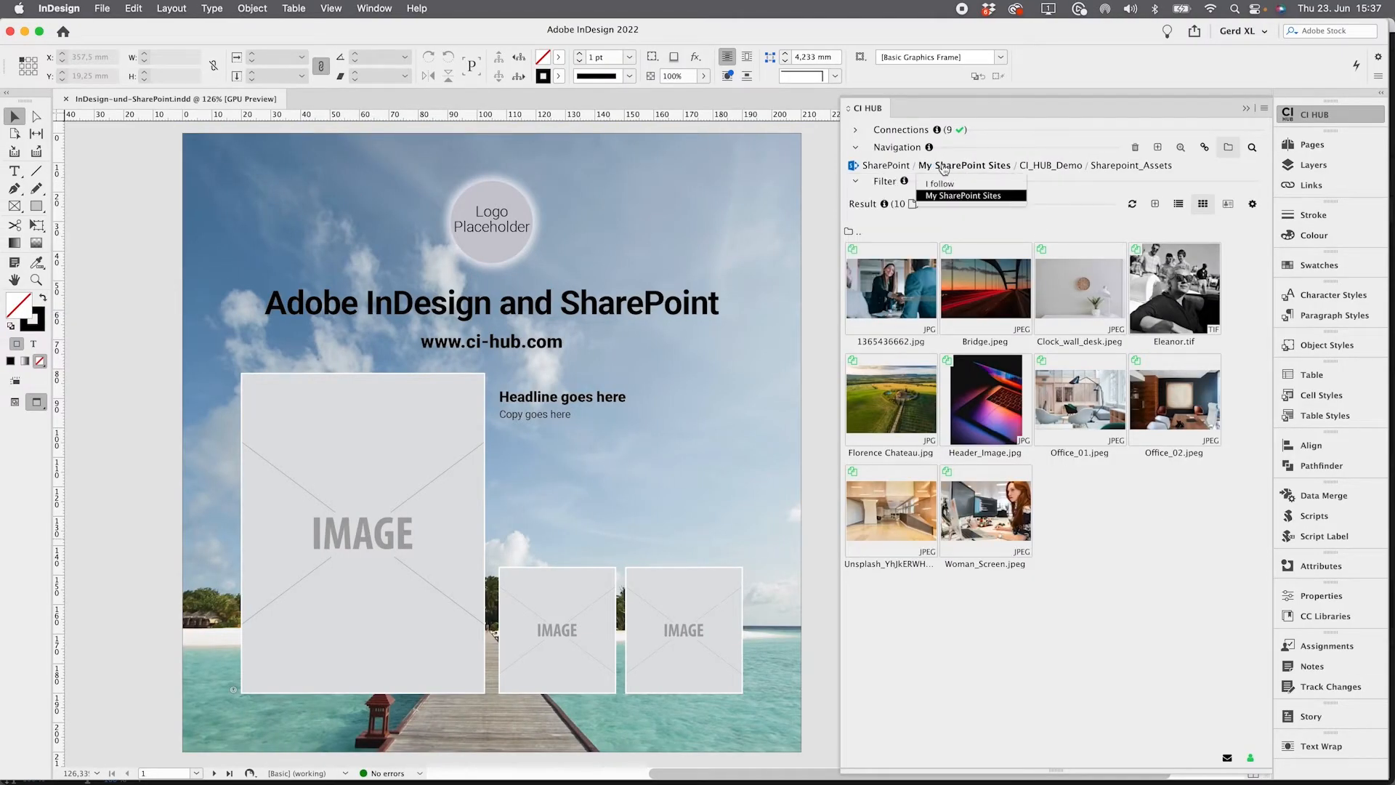
{"action": "left_click", "coordinate": [467, 465]}
{"action": "right_click", "coordinate": [893, 293]}
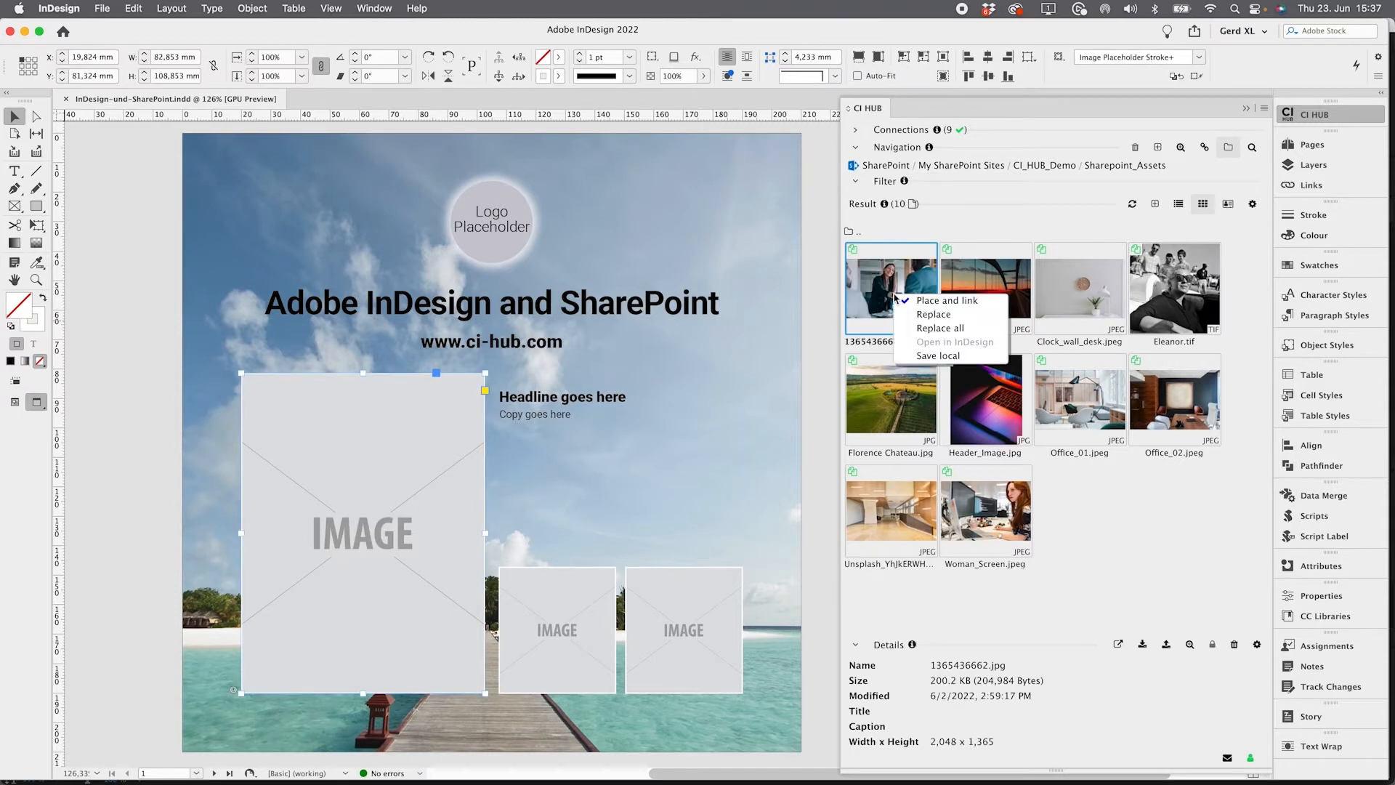
{"action": "left_click", "coordinate": [944, 305]}
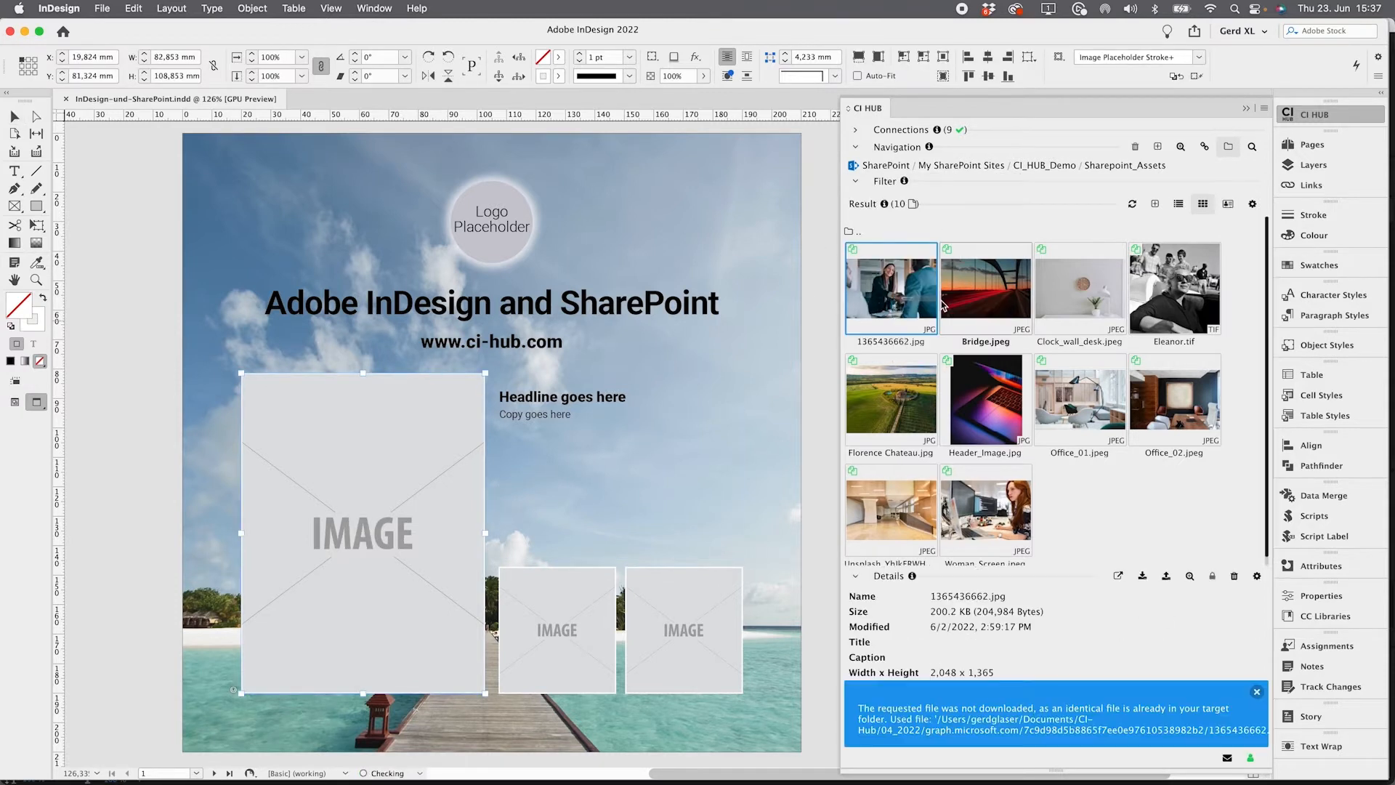
{"action": "left_click", "coordinate": [1258, 693]}
{"action": "left_click_drag", "start_coordinate": [893, 291], "coordinate": [367, 465]}
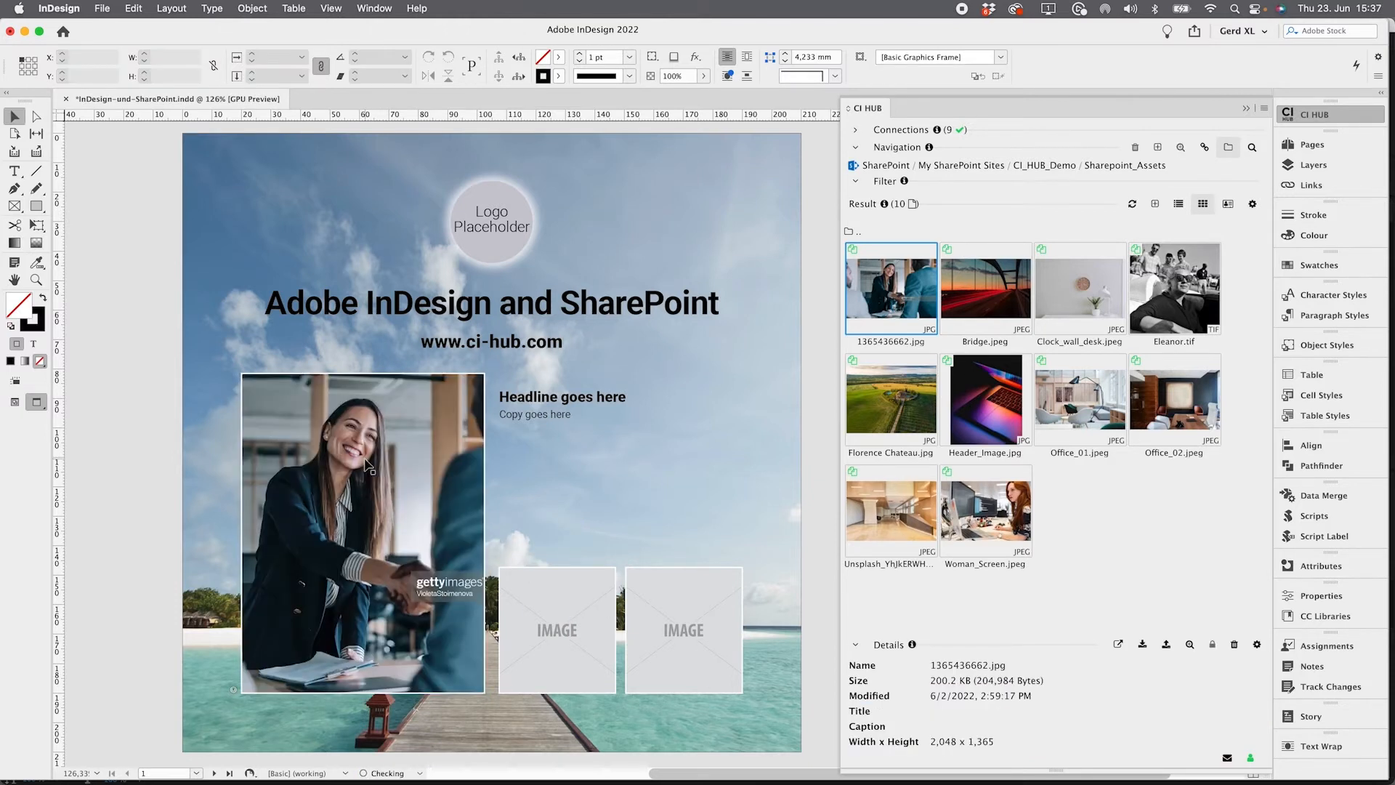
Place and link Woman_Screen.jpeg into the middle small image frame
{"action": "right_click", "coordinate": [1000, 517]}
{"action": "left_click", "coordinate": [1052, 453]}
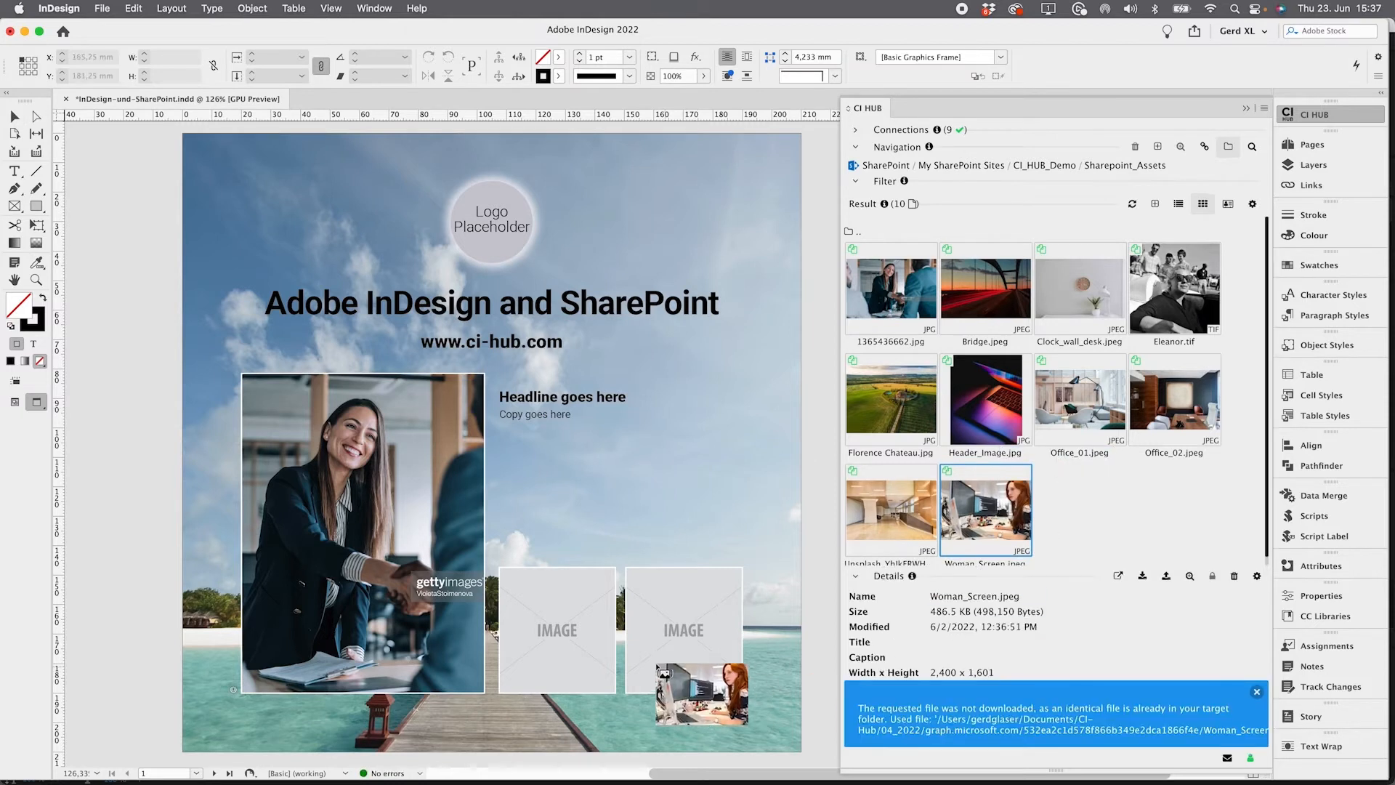
{"action": "left_click", "coordinate": [541, 622]}
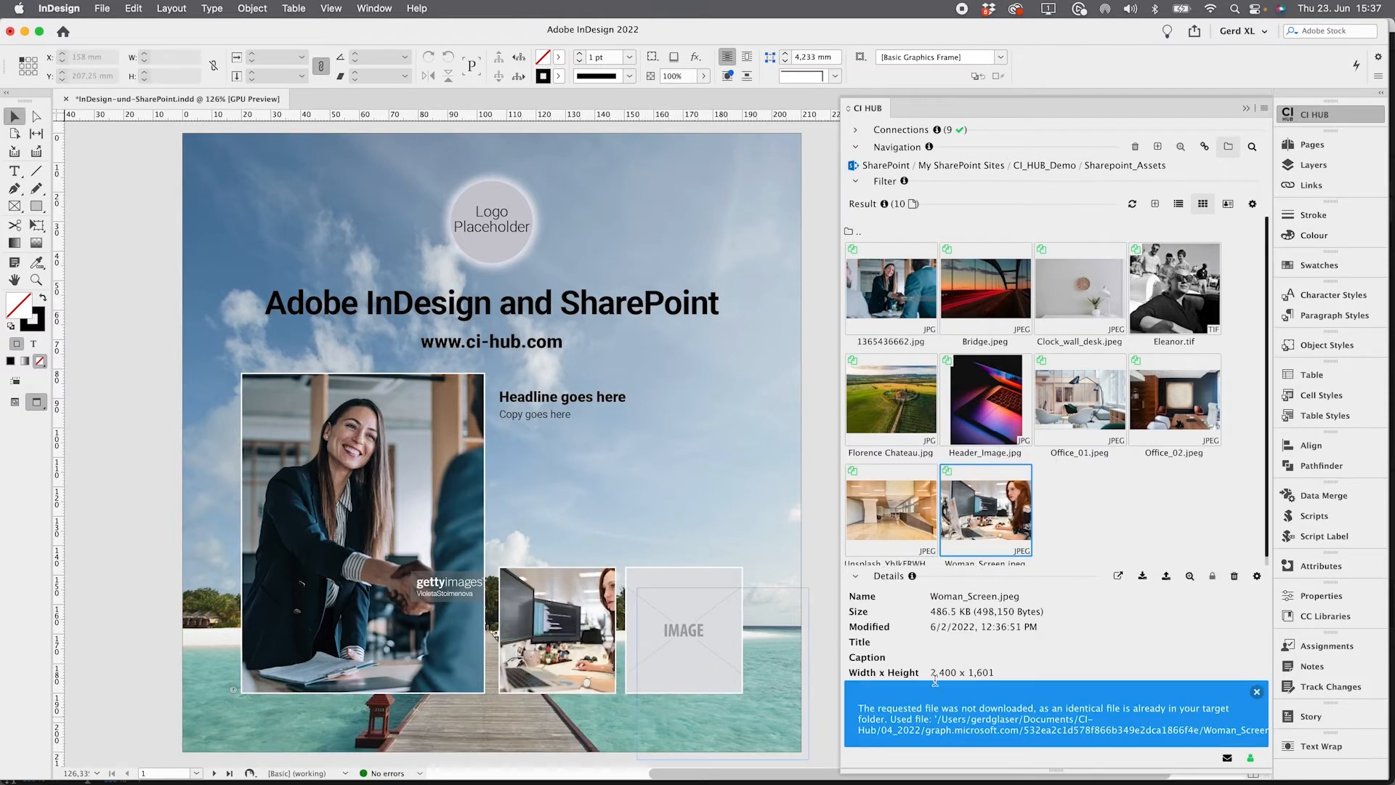
Place Office_02.jpeg into the right small image frame
{"action": "right_click", "coordinate": [1192, 393]}
{"action": "left_click", "coordinate": [1131, 400]}
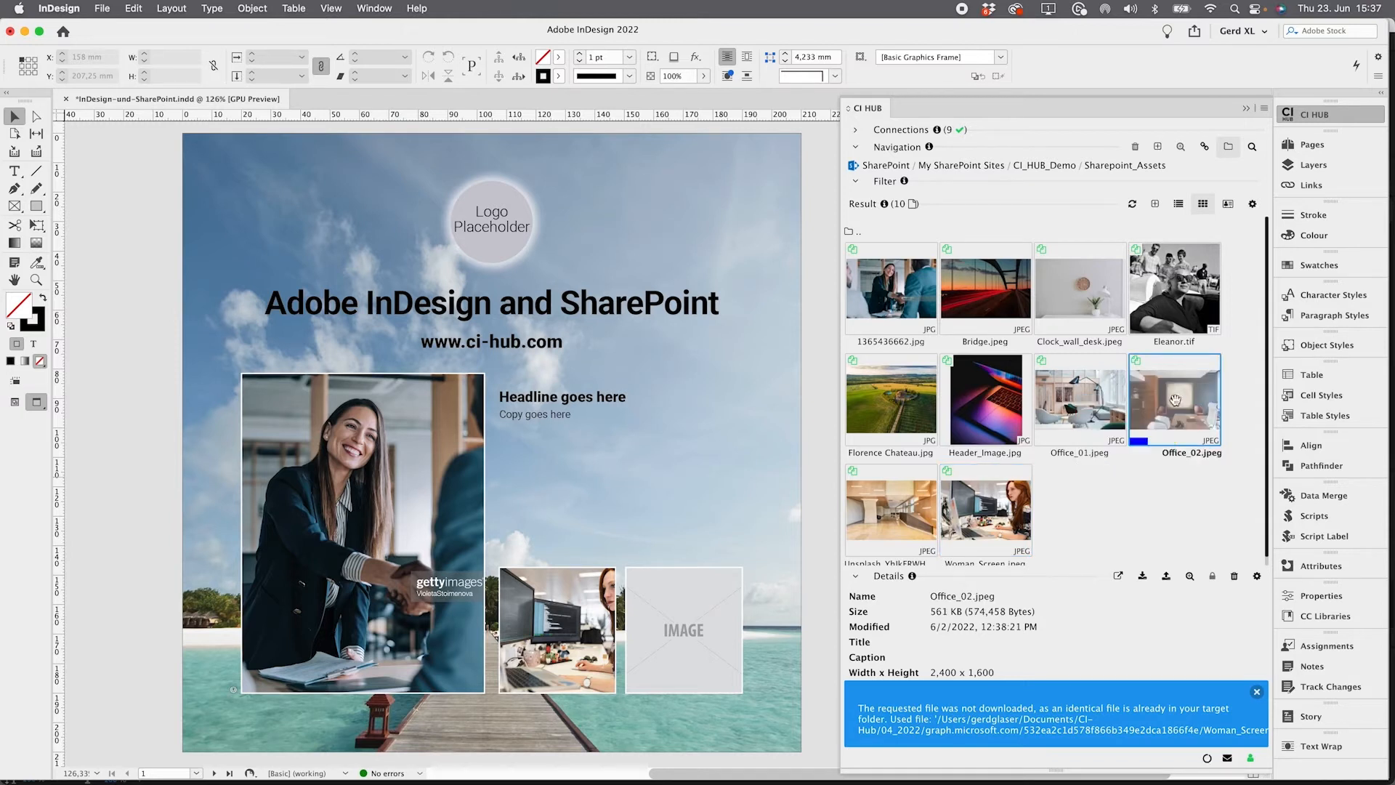
{"action": "left_click", "coordinate": [646, 576]}
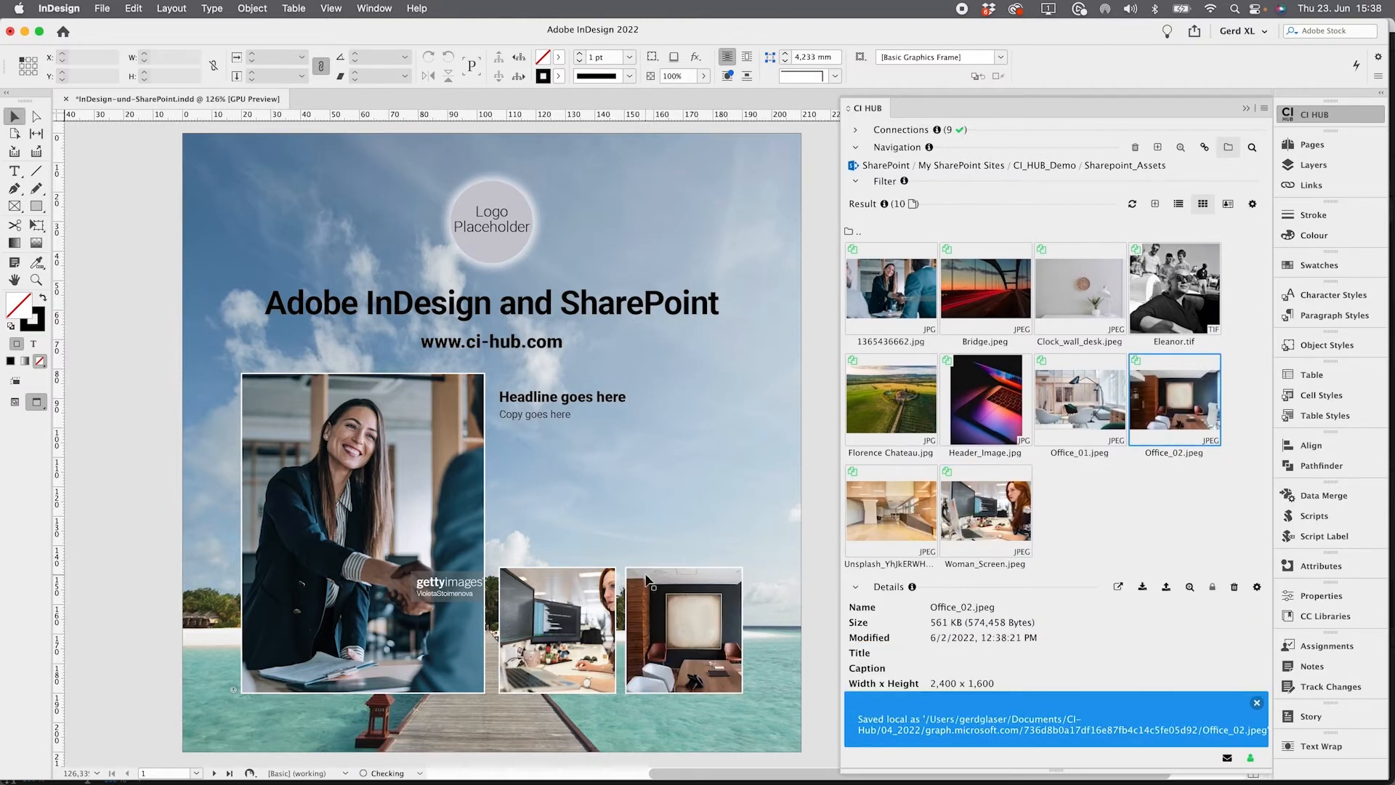
{"action": "left_click", "coordinate": [1156, 507]}
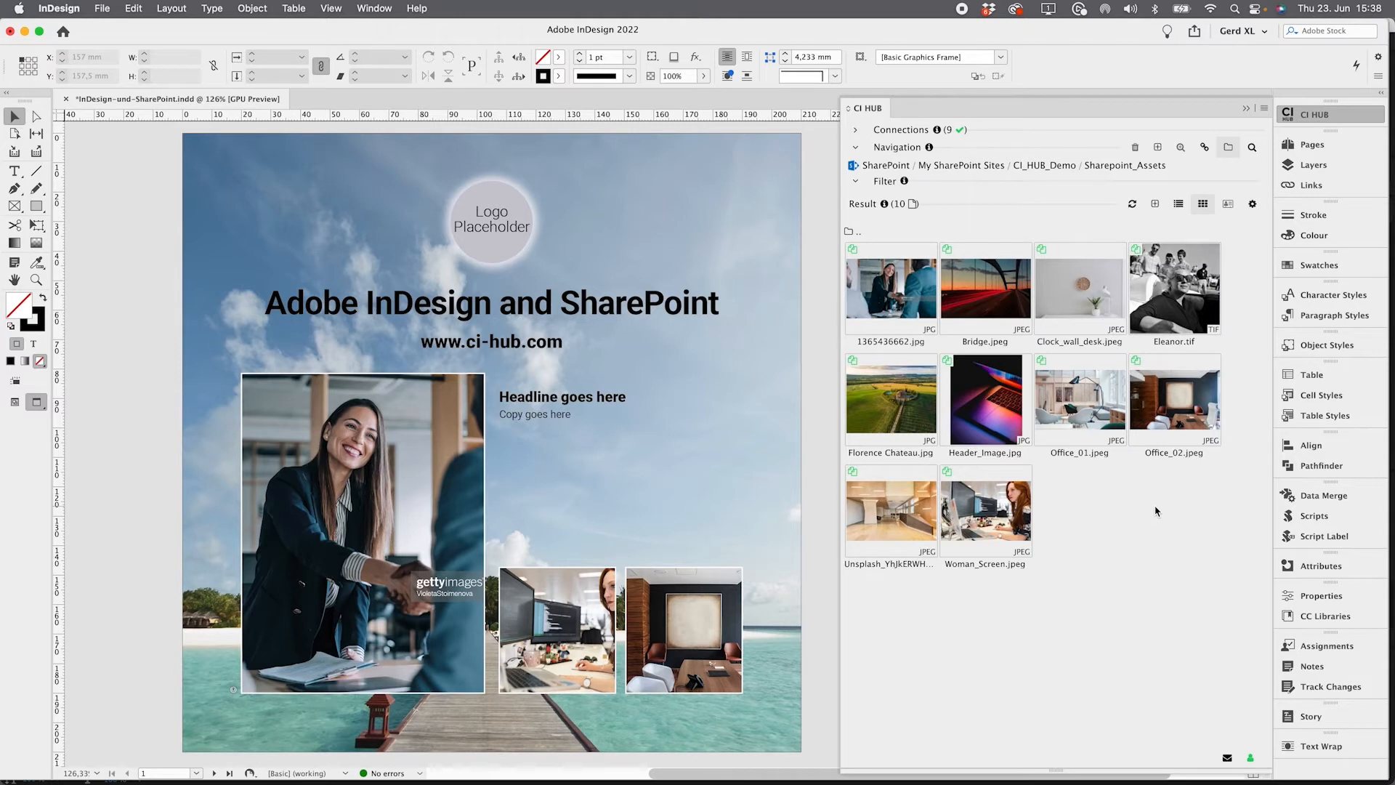
Switch CI HUB to the box my images connection and open All Files/01_Demo/03_Images
{"action": "left_click", "coordinate": [885, 166]}
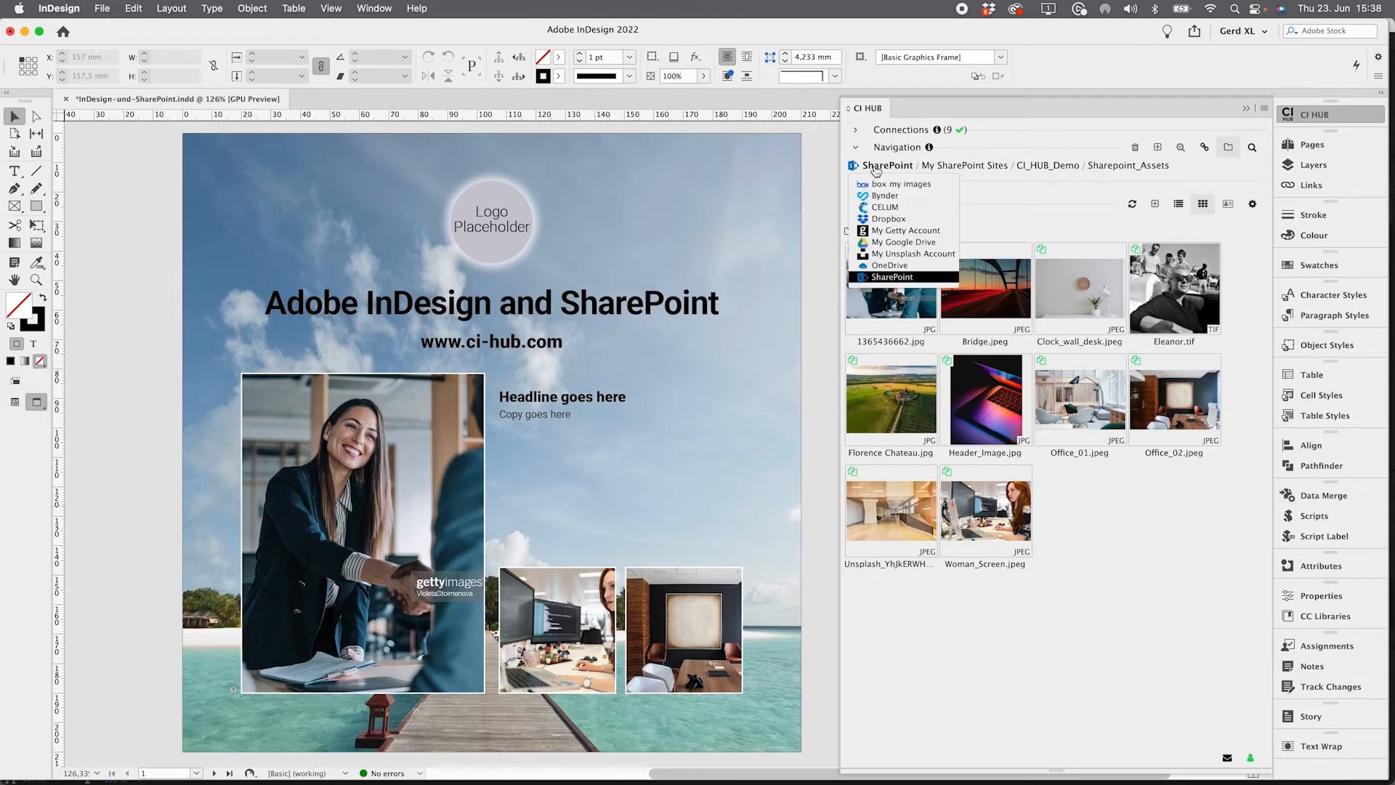
{"action": "left_click", "coordinate": [879, 186]}
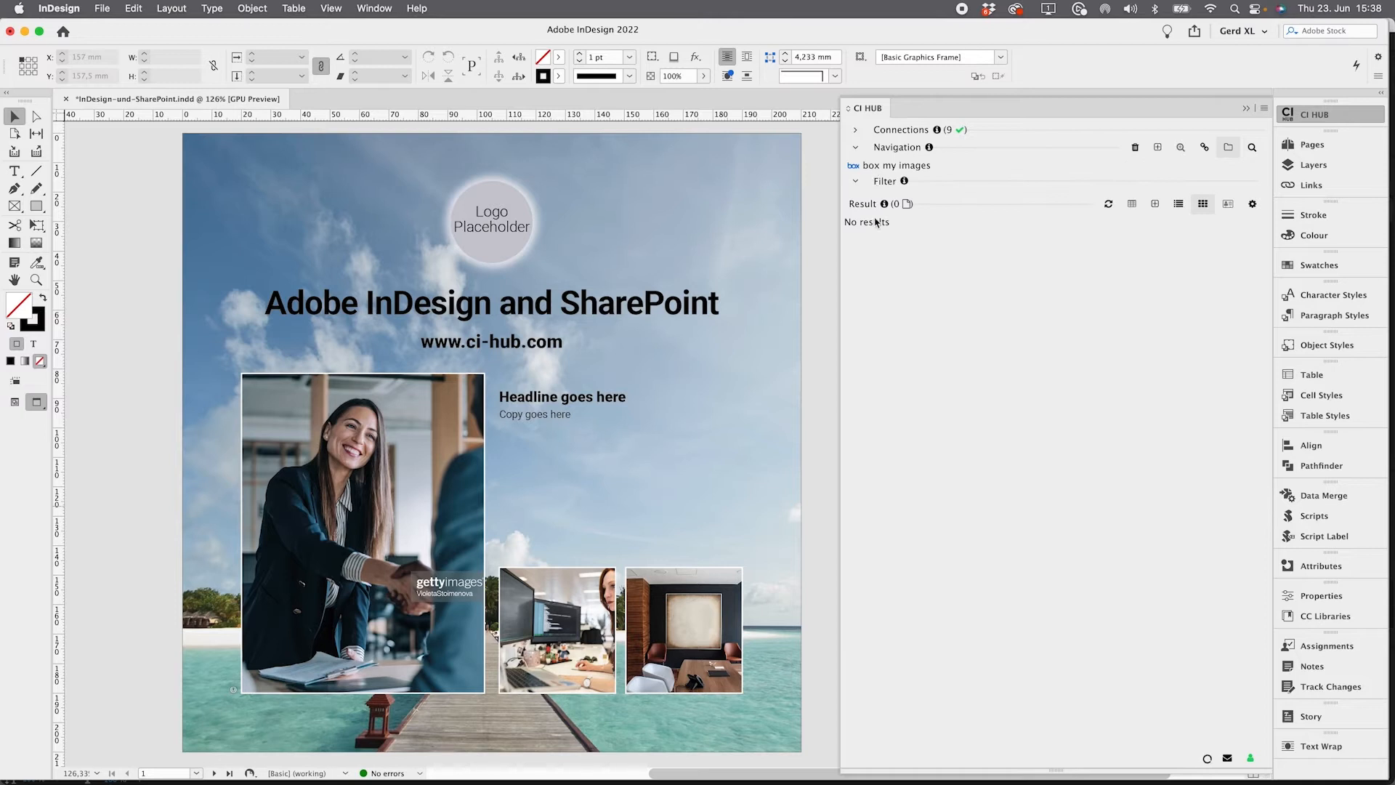
{"action": "left_click", "coordinate": [873, 235]}
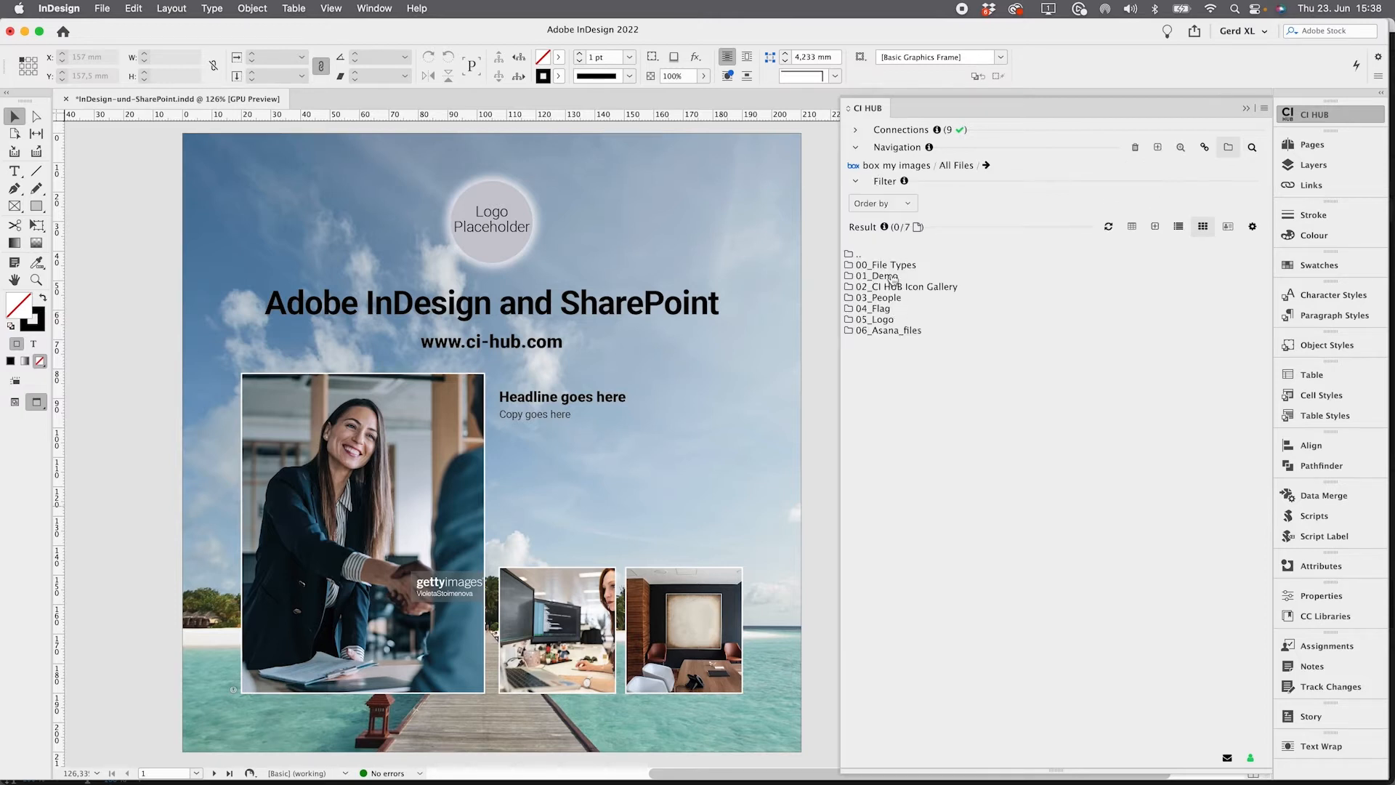
{"action": "left_click", "coordinate": [892, 277]}
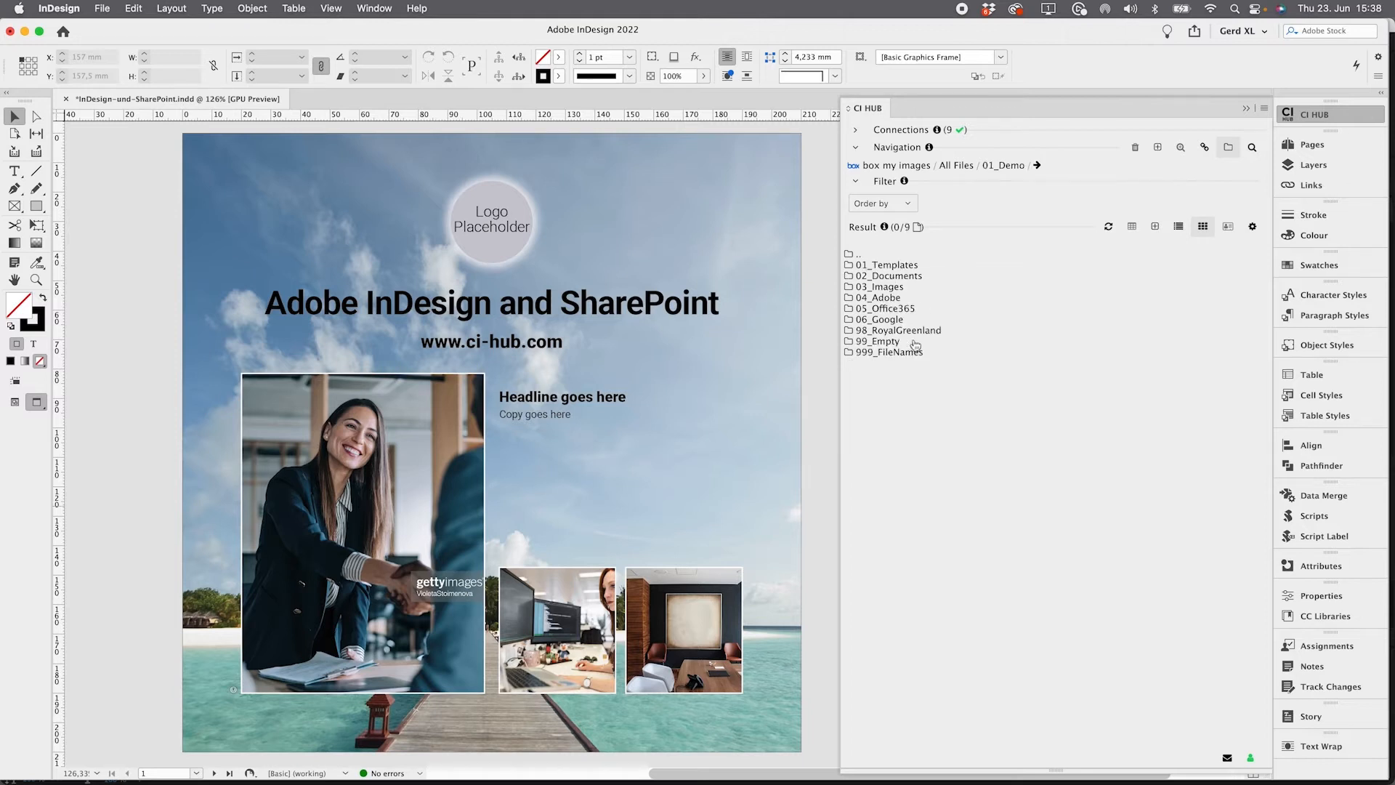
{"action": "left_click", "coordinate": [894, 288]}
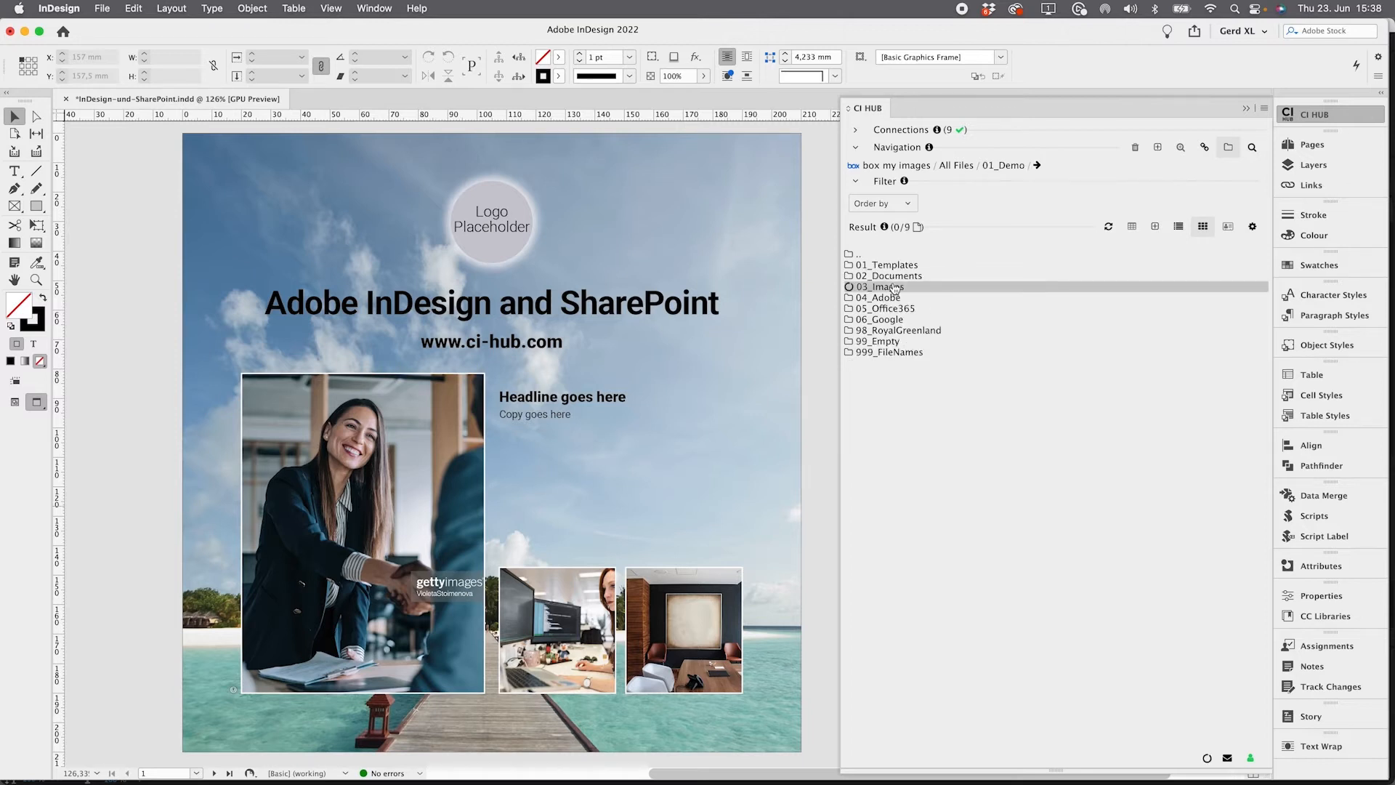
Delete the 'Headline goes here' placeholder text
{"action": "double_click", "coordinate": [579, 399]}
{"action": "triple_click", "coordinate": [579, 399]}
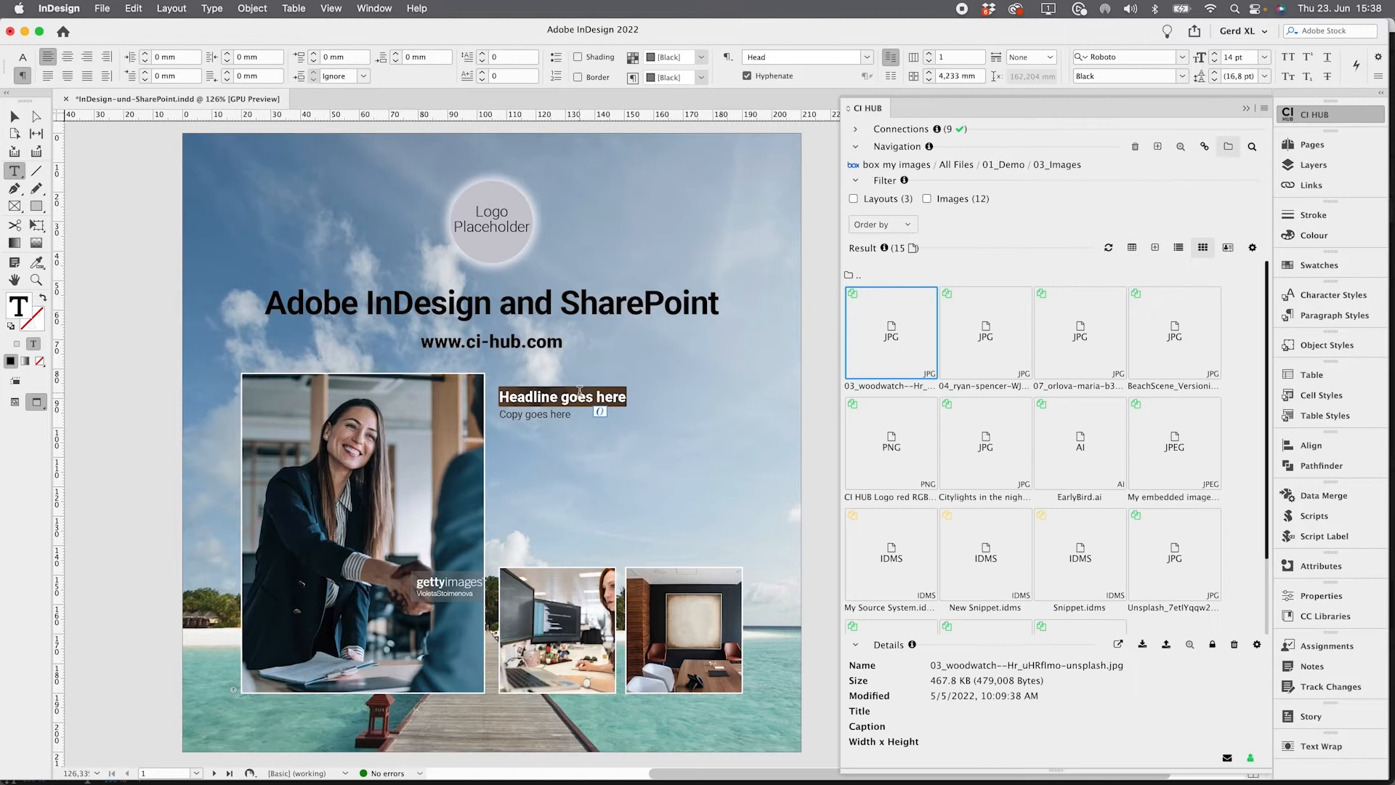
{"action": "key", "text": "BackSpace"}
Open the metadata of Unsplash_7etIYqqw2jU.jpg and place its Headline field into the headline text frame
{"action": "double_click", "coordinate": [1174, 556]}
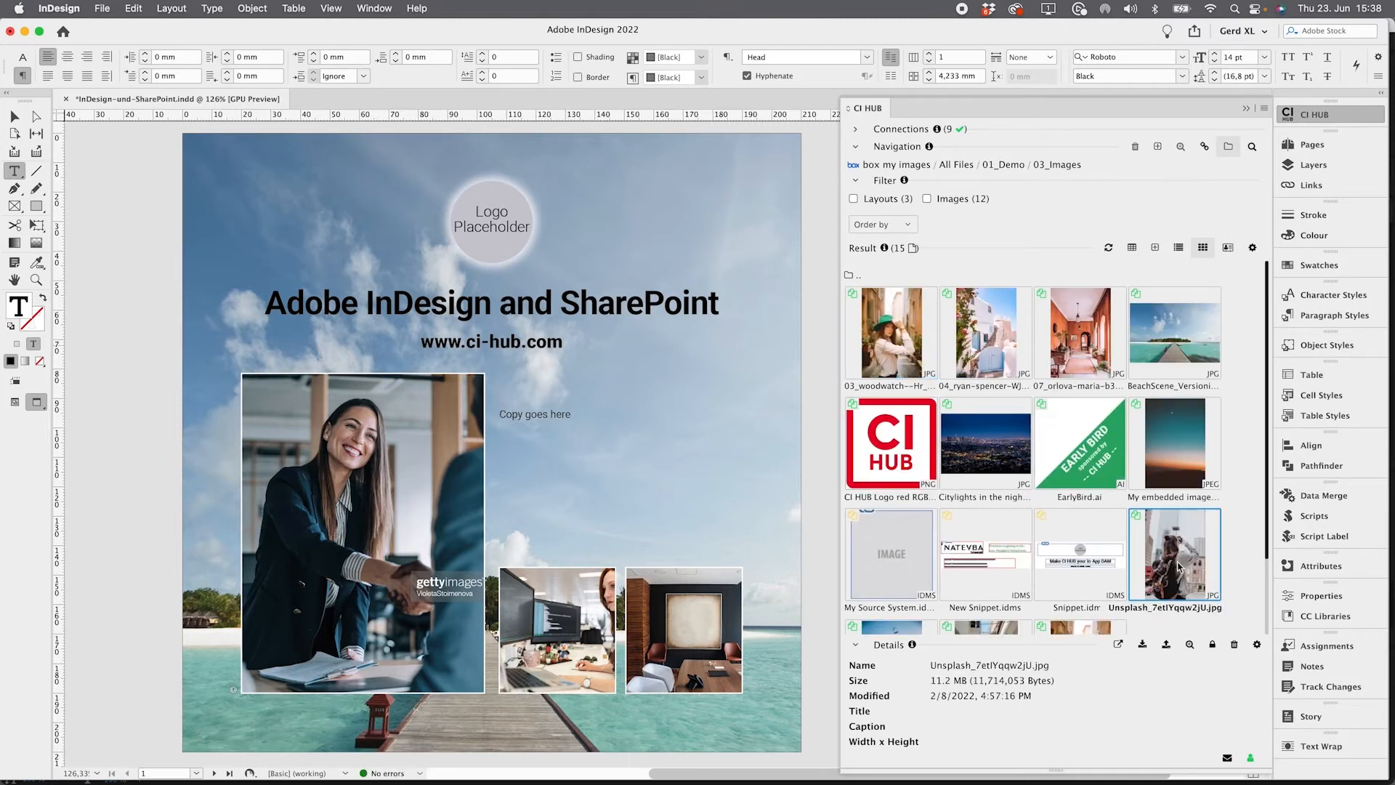
{"action": "left_click", "coordinate": [860, 456]}
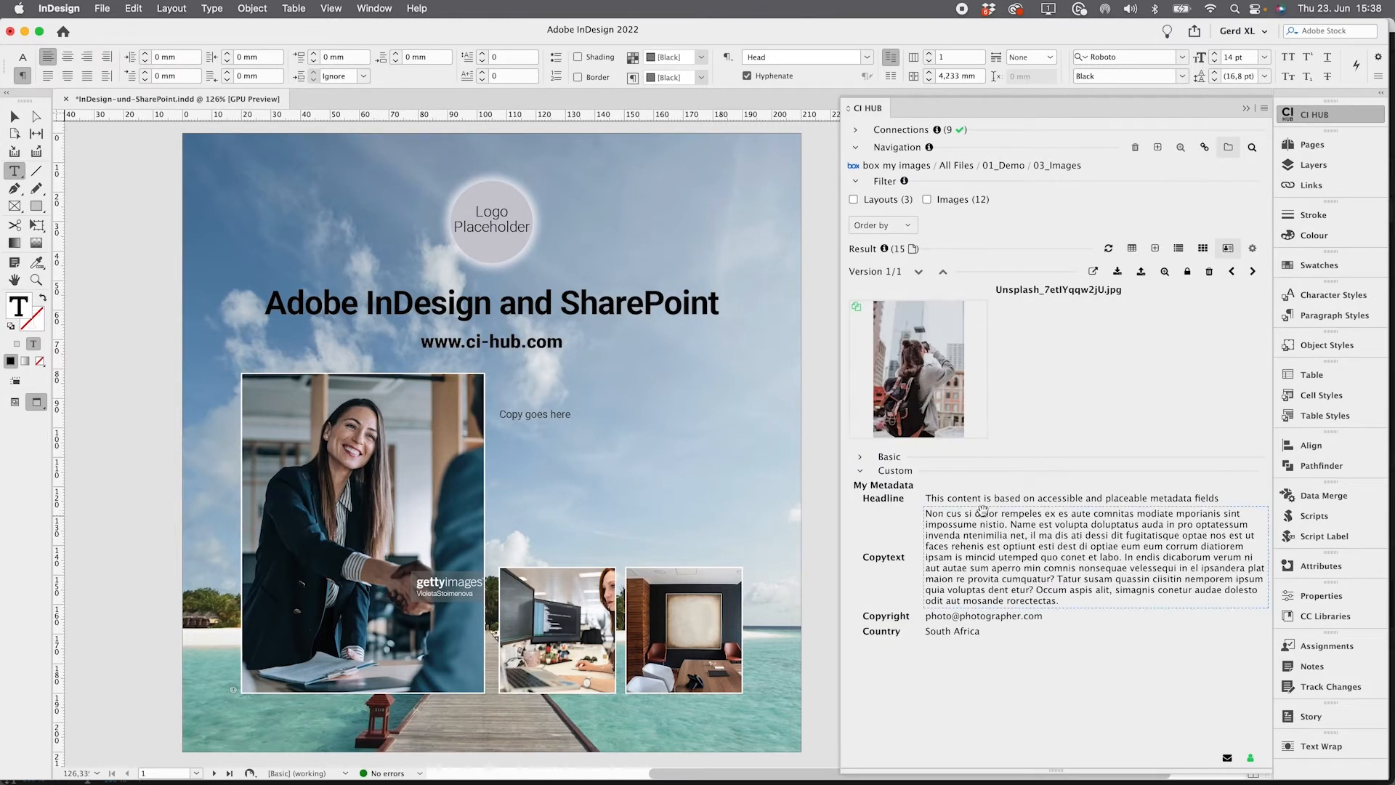
{"action": "left_click_drag", "start_coordinate": [982, 502], "coordinate": [531, 394]}
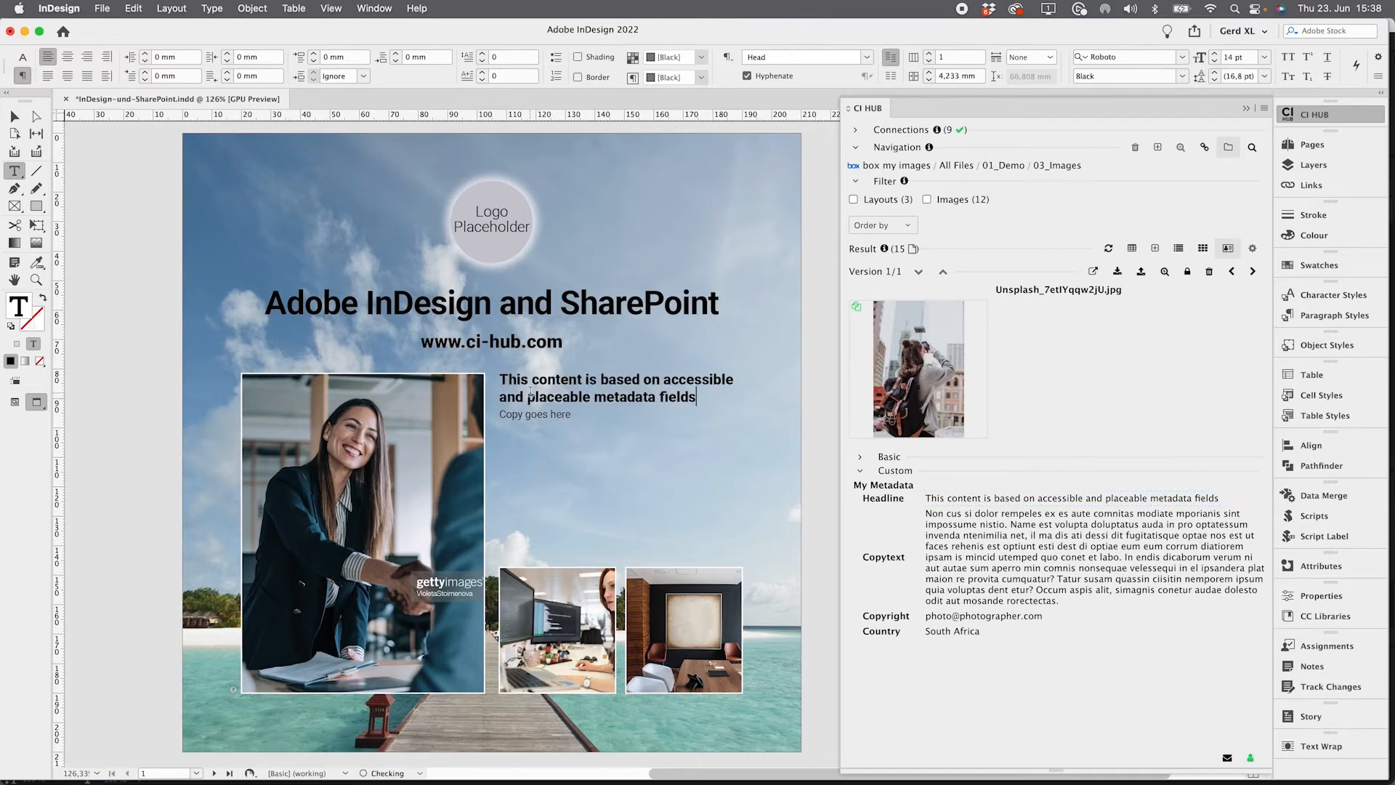
Replace the 'Copy goes here' text with the image's Copytext metadata field
{"action": "triple_click", "coordinate": [528, 415]}
{"action": "key", "text": "BackSpace"}
{"action": "left_click_drag", "start_coordinate": [931, 523], "coordinate": [575, 457]}
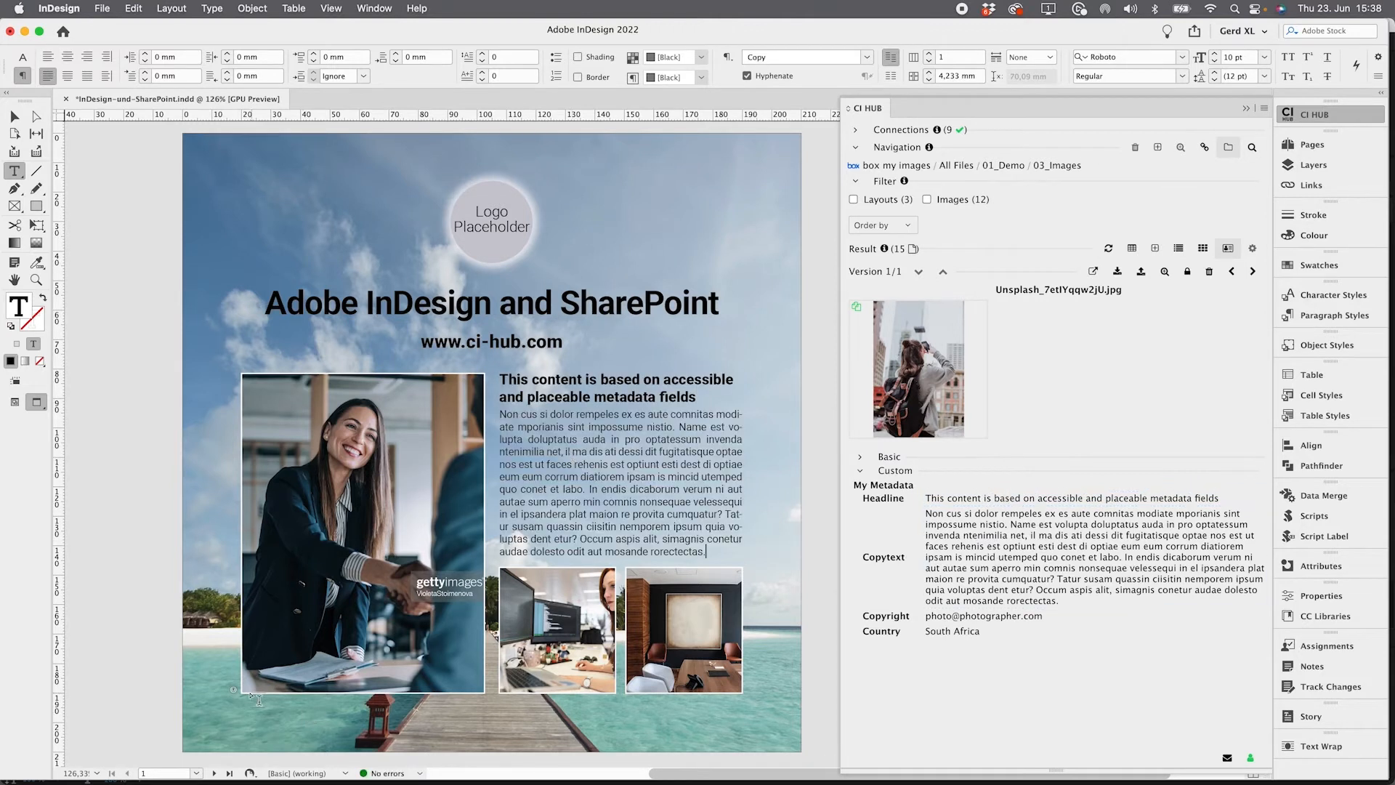
Place the Copyright metadata field into the vertical text frame beside the large image
{"action": "left_click", "coordinate": [229, 681]}
{"action": "left_click_drag", "start_coordinate": [956, 617], "coordinate": [234, 670]}
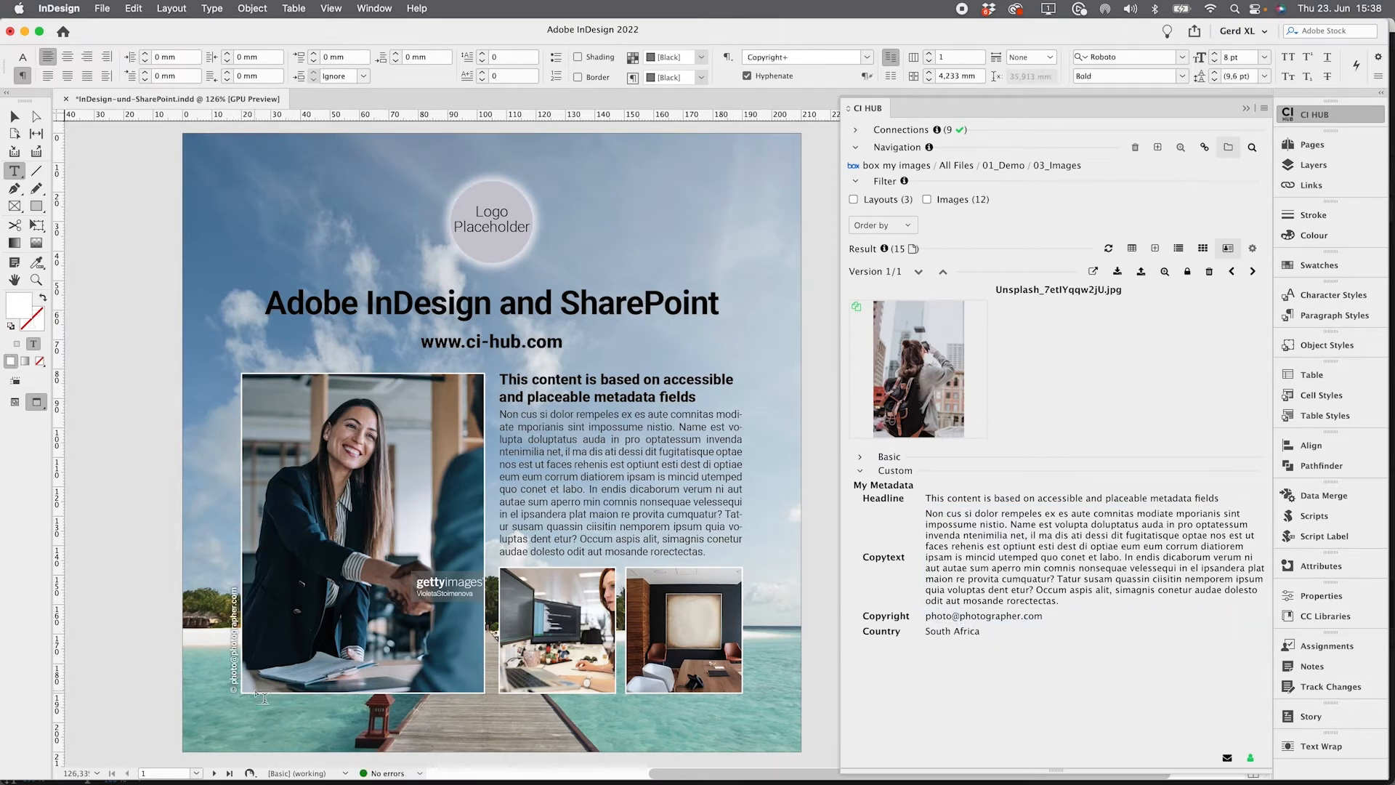
{"action": "left_click", "coordinate": [14, 116]}
{"action": "left_click", "coordinate": [120, 221]}
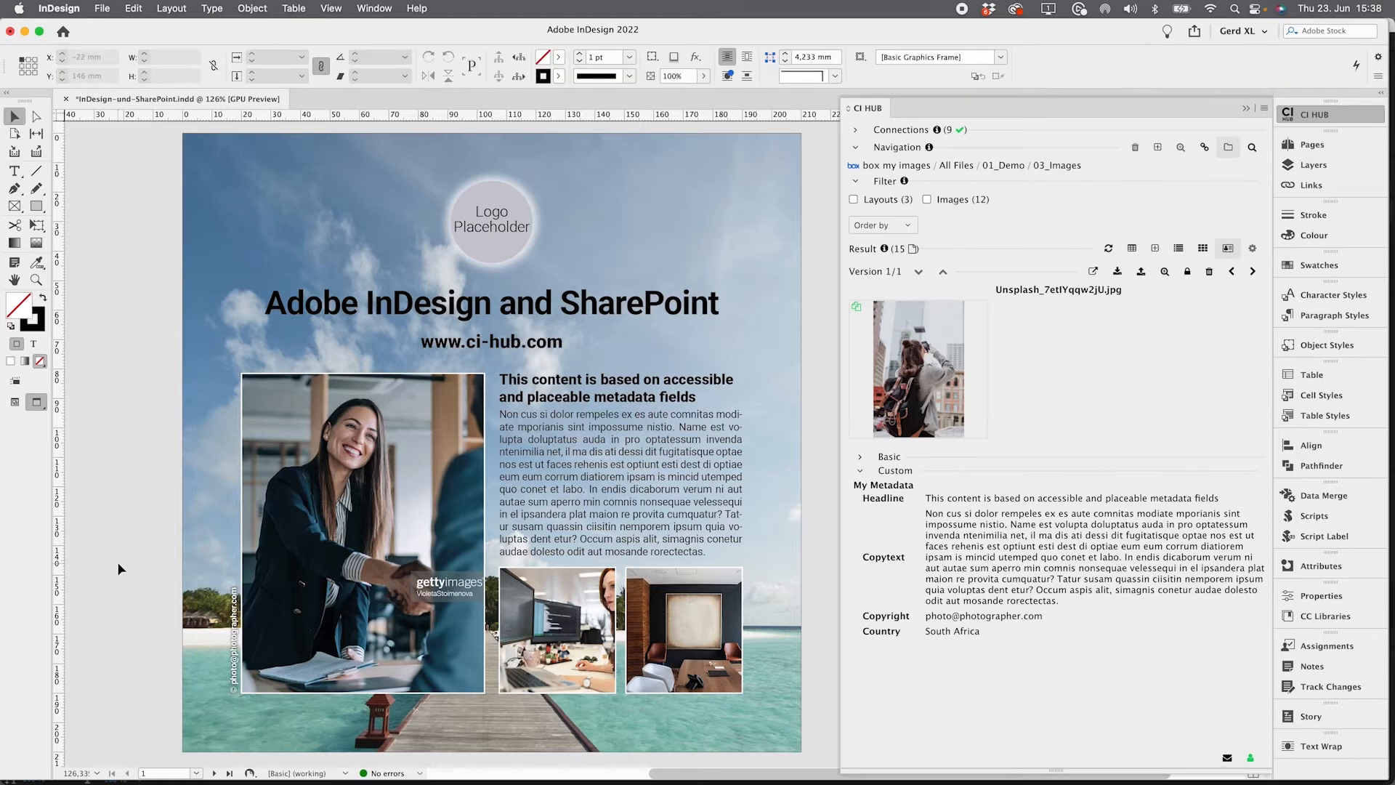
Place the CI HUB Logo red RGB.png asset into the round logo placeholder frame
{"action": "left_click", "coordinate": [1204, 250]}
{"action": "left_click", "coordinate": [476, 223]}
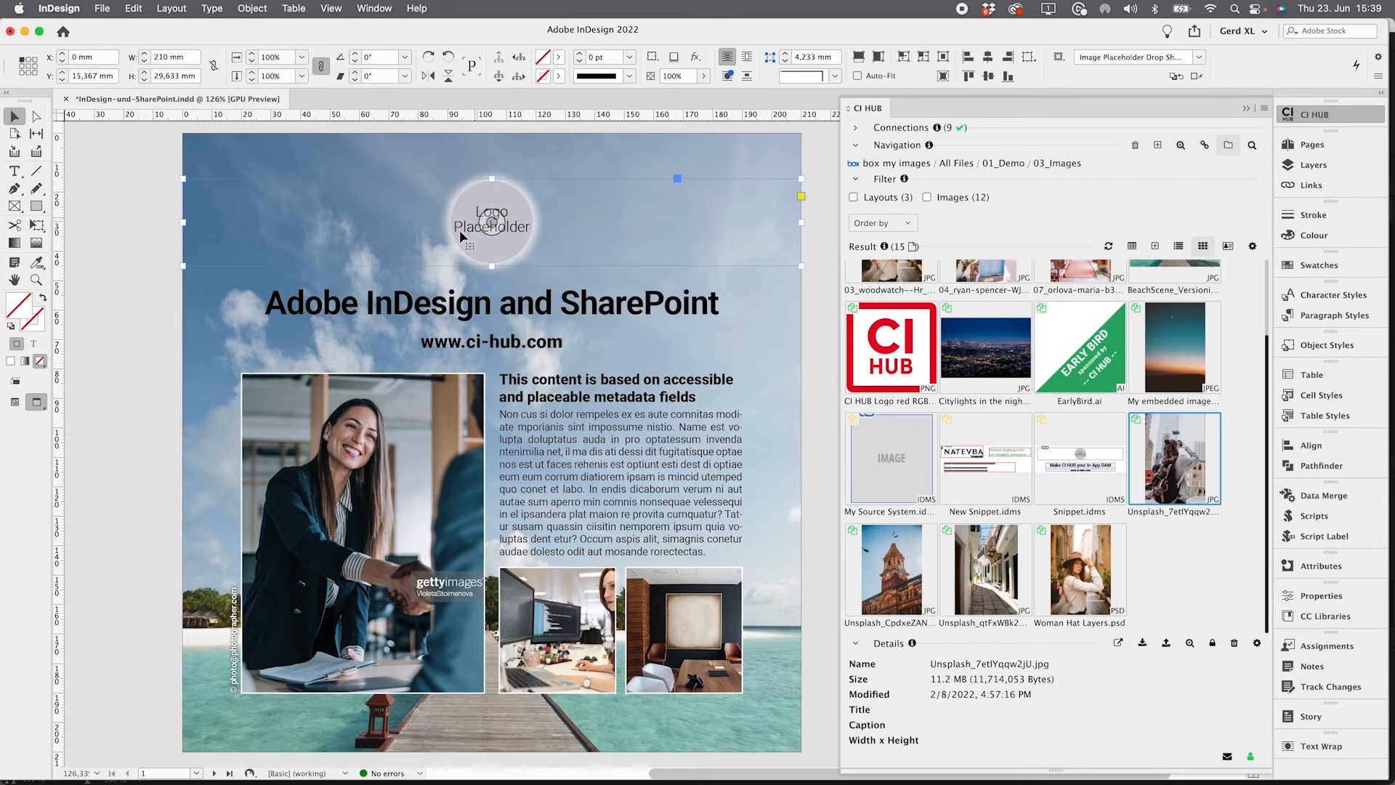
{"action": "right_click", "coordinate": [931, 348]}
{"action": "left_click", "coordinate": [957, 356]}
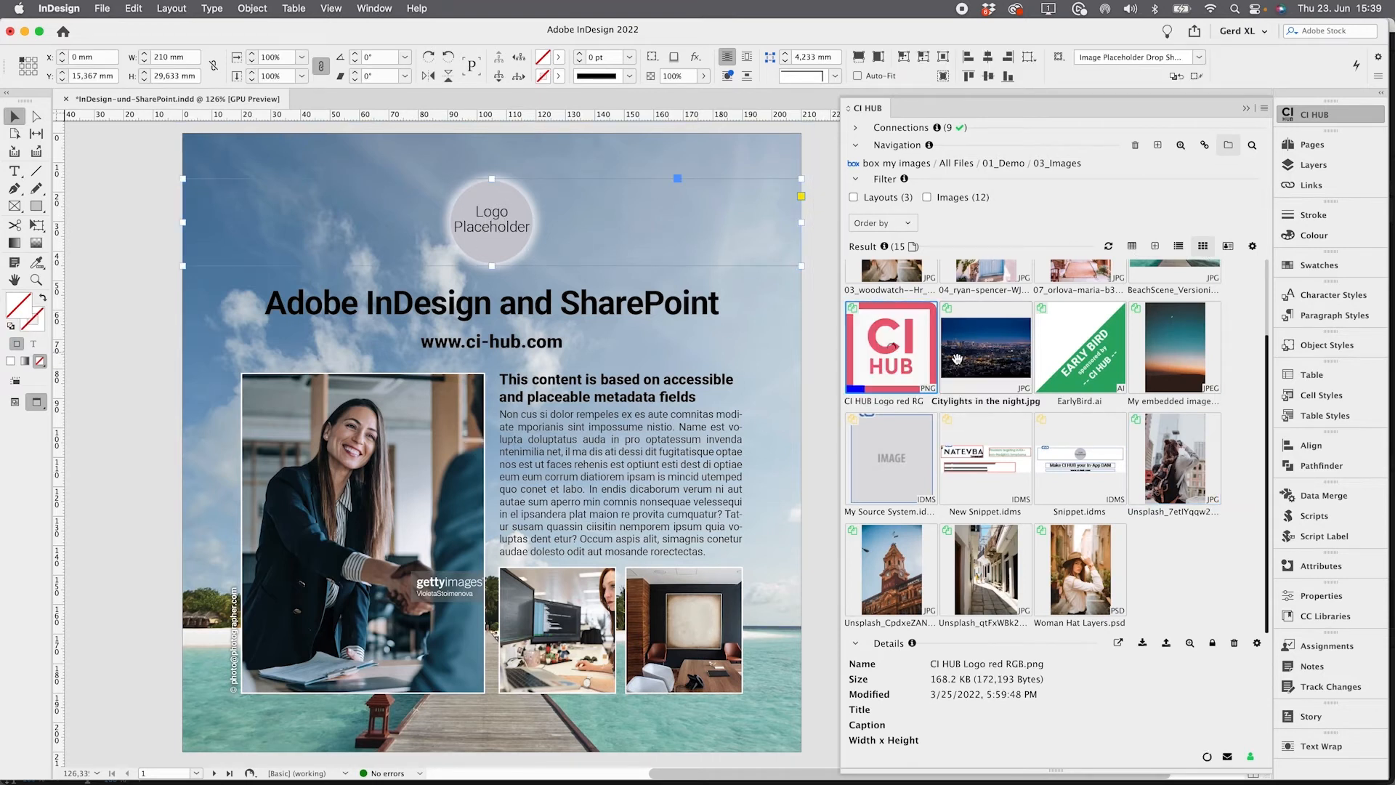
{"action": "left_click_drag", "start_coordinate": [891, 347], "coordinate": [495, 214]}
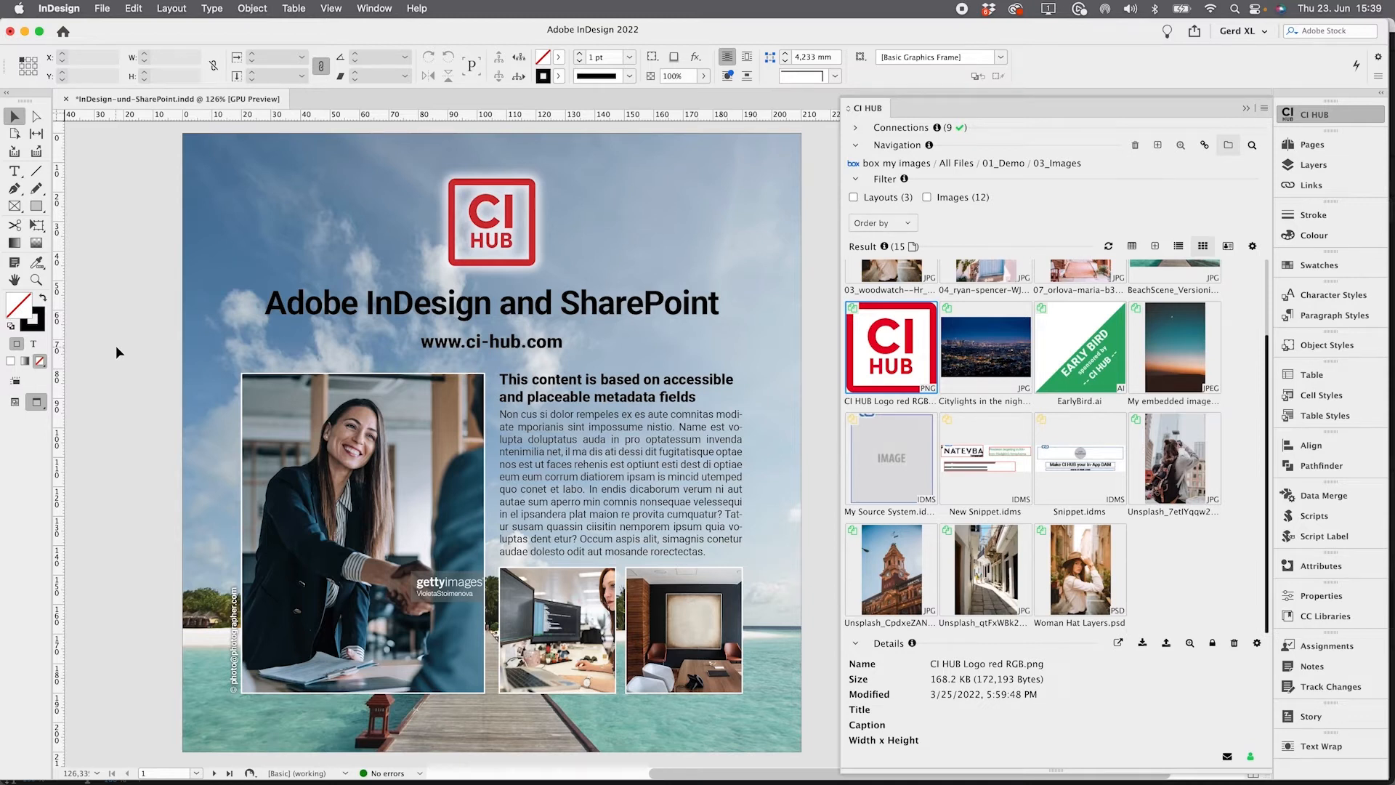
Save the active InDesign document to the SharePoint Marketing_Int_Ext folder with a PDF but without the InDesign package
{"action": "left_click", "coordinate": [894, 164]}
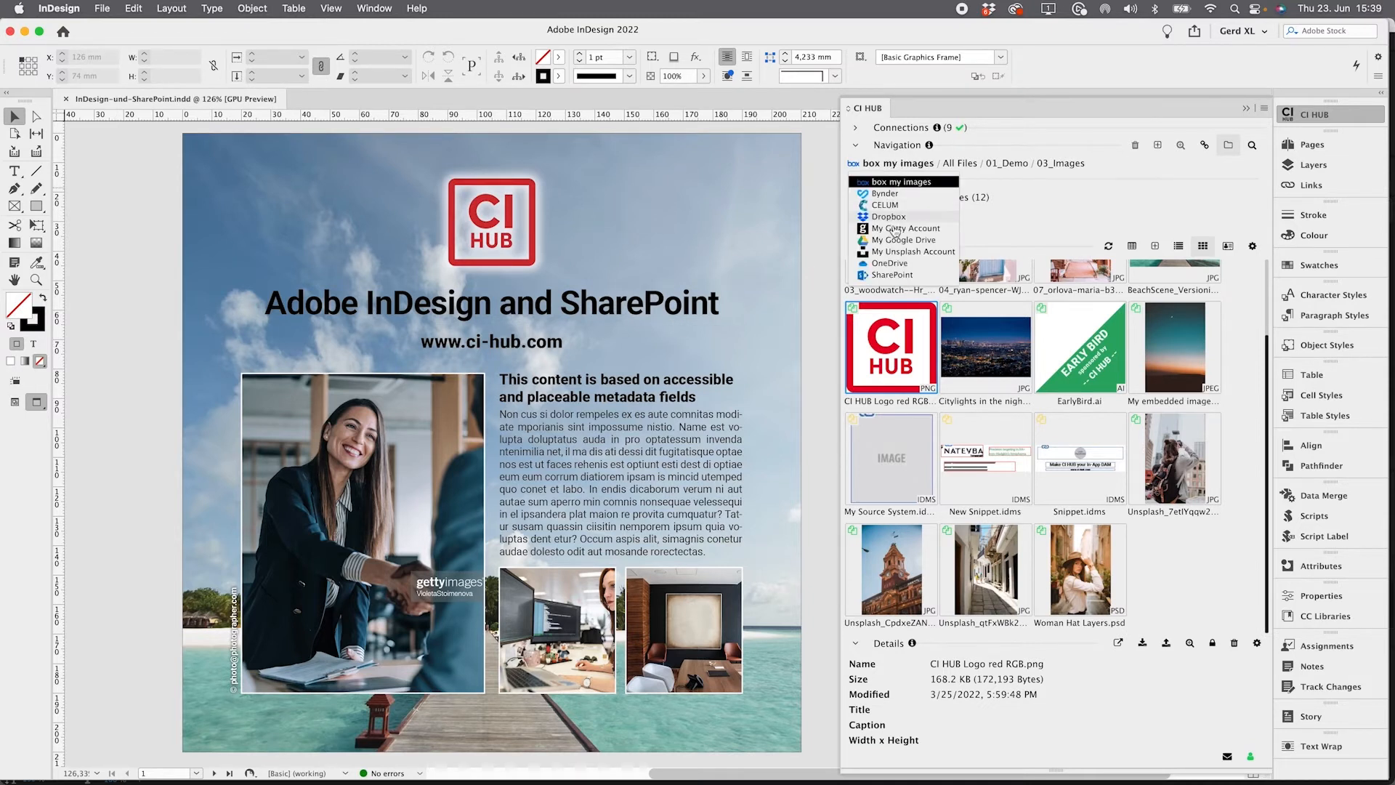
{"action": "left_click", "coordinate": [893, 275]}
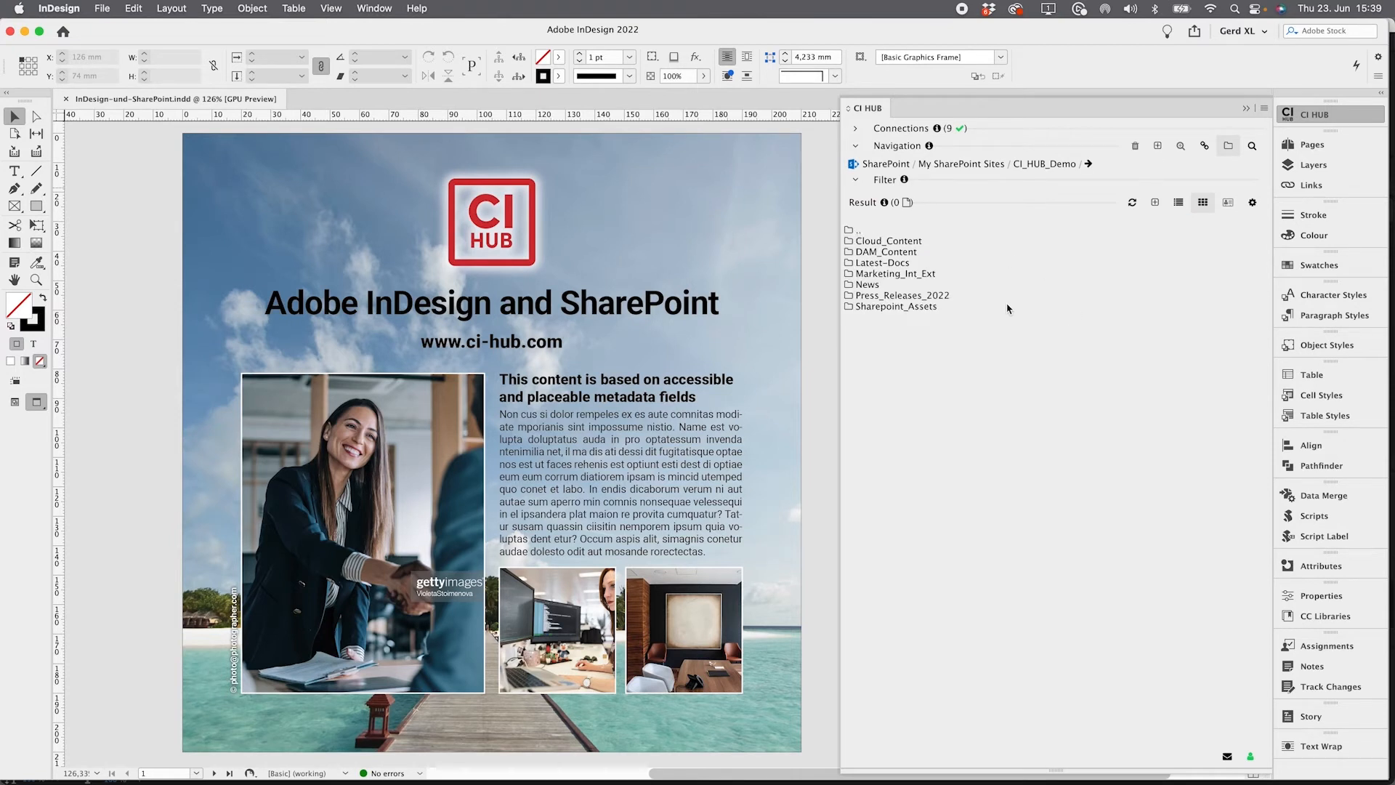
{"action": "double_click", "coordinate": [901, 278]}
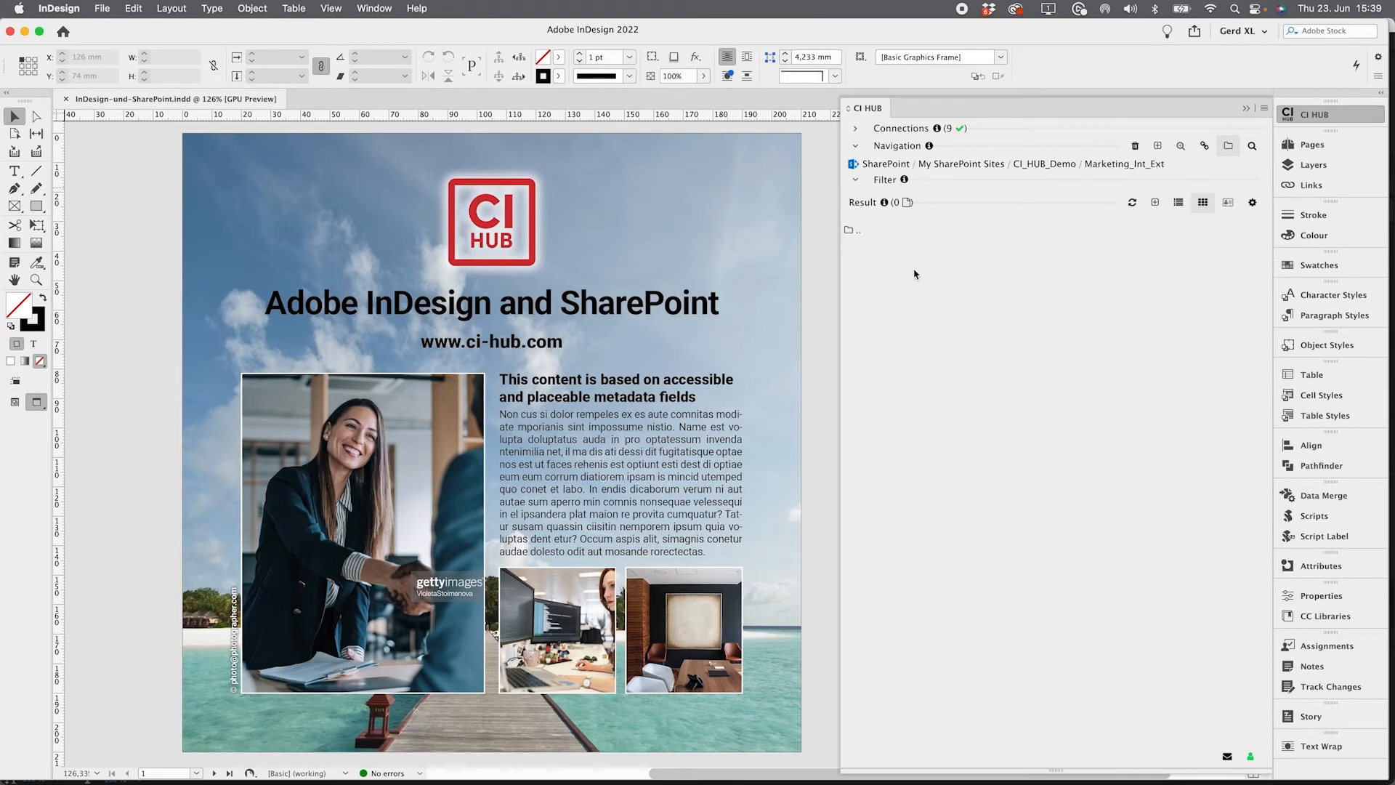
{"action": "left_click", "coordinate": [1081, 310]}
{"action": "left_click", "coordinate": [1074, 329]}
{"action": "left_click", "coordinate": [1078, 356]}
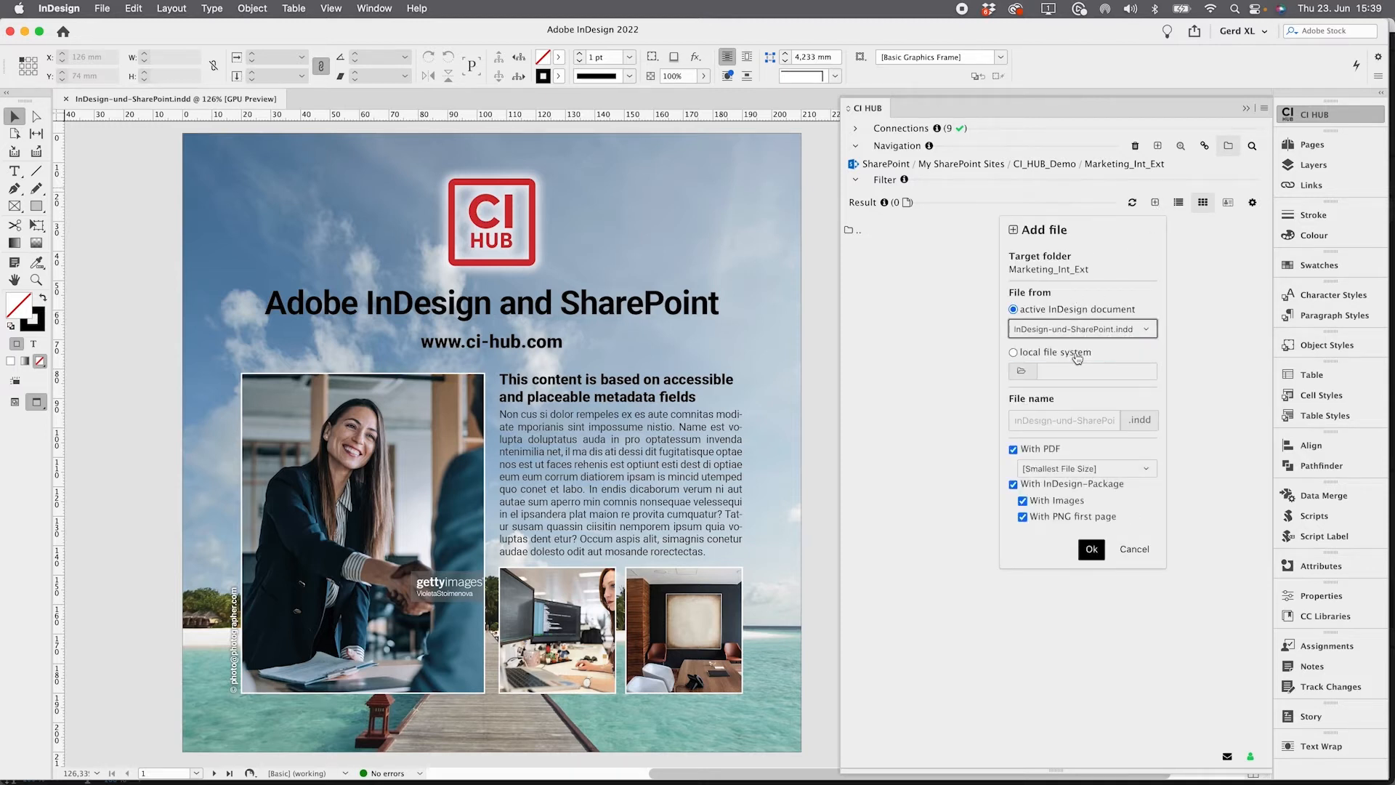
{"action": "left_click", "coordinate": [1053, 487]}
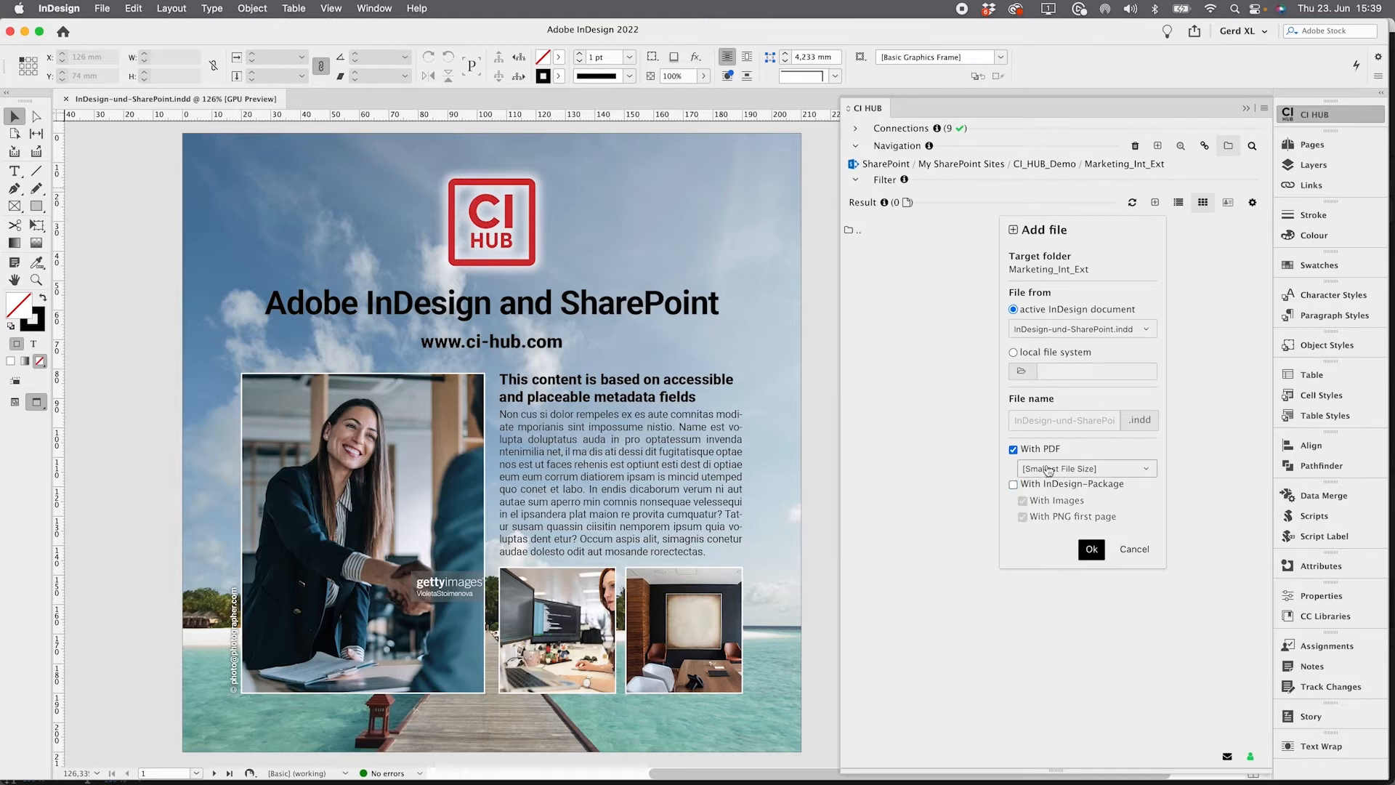
{"action": "left_click", "coordinate": [1090, 550]}
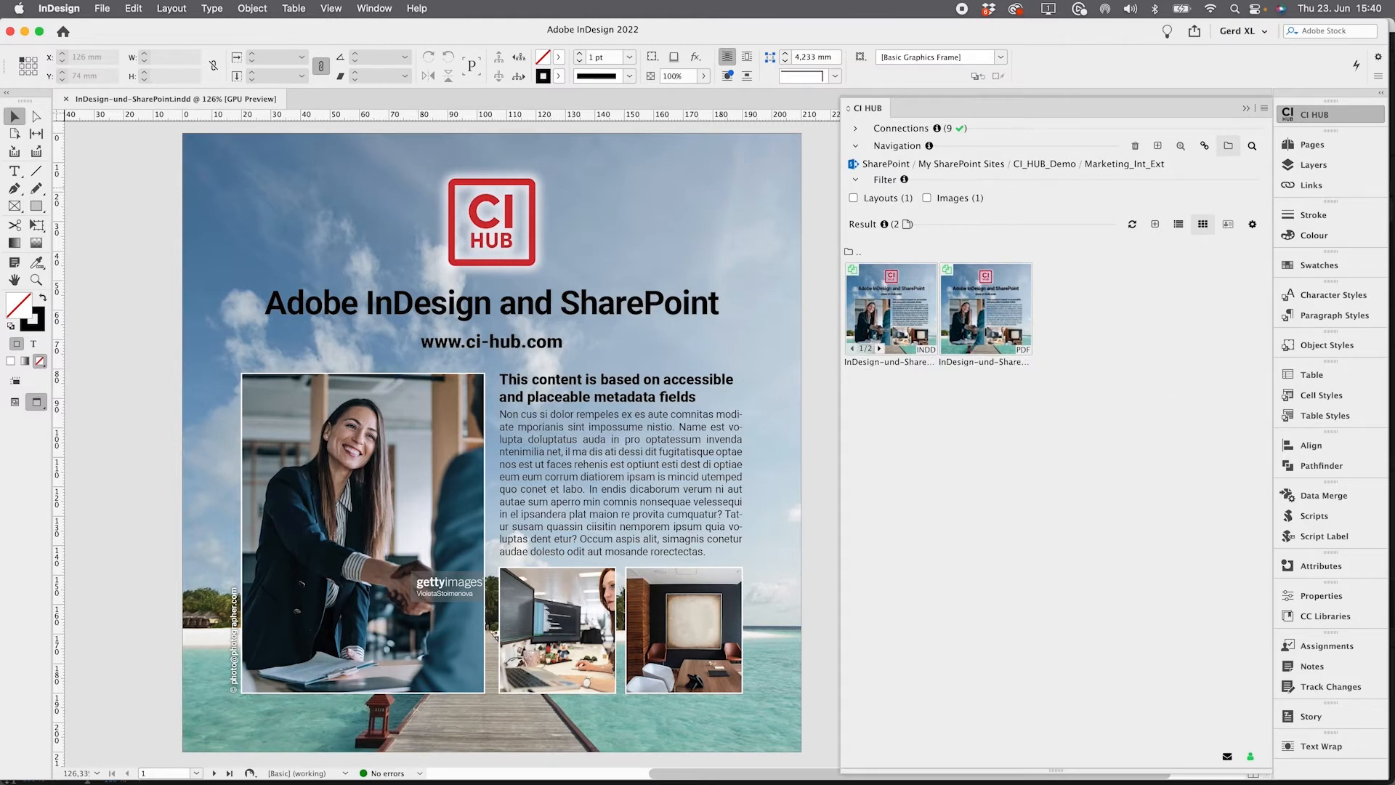
Inspect the uploaded InDesign file and PDF in the SharePoint Marketing_Int_Ext folder in the browser
{"action": "key", "text": "ctrl+Right"}
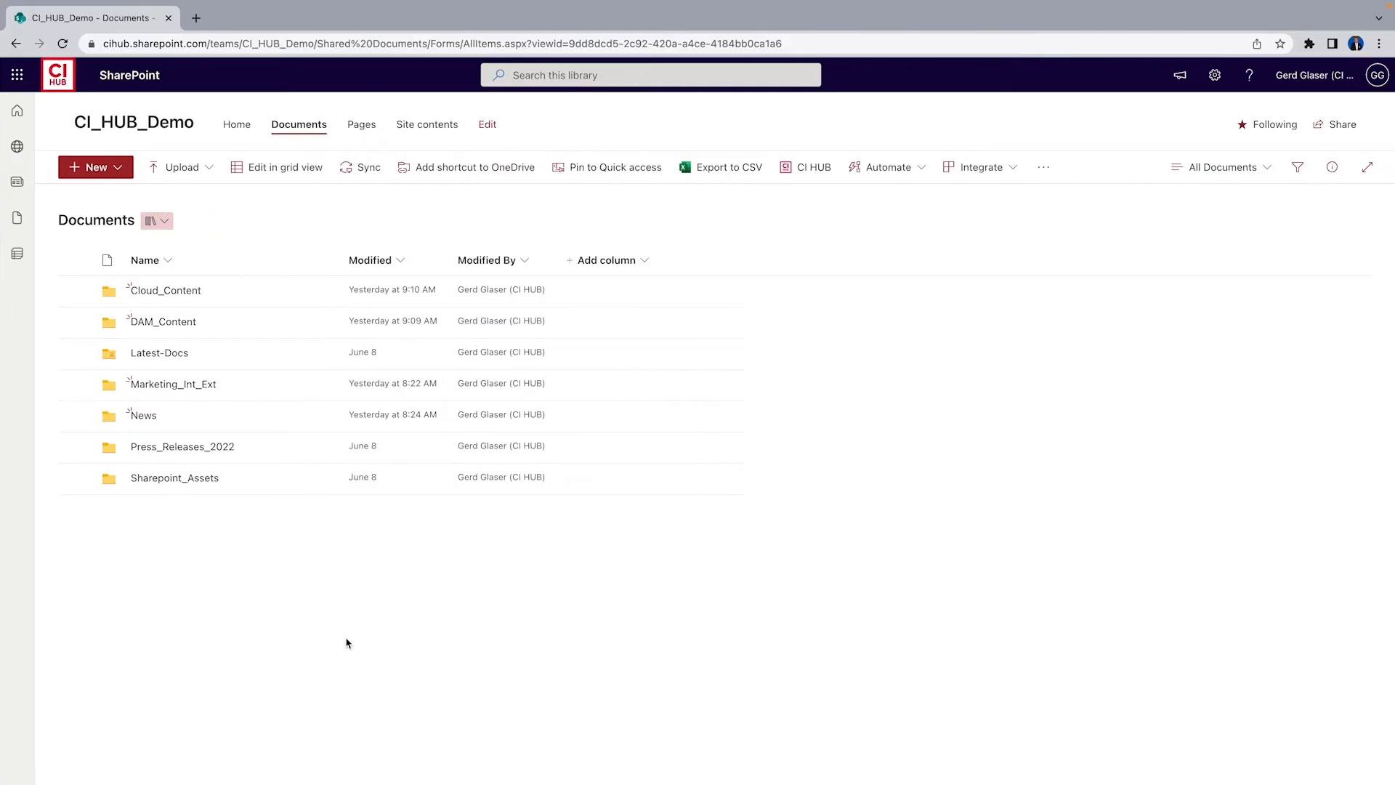
{"action": "left_click", "coordinate": [181, 386]}
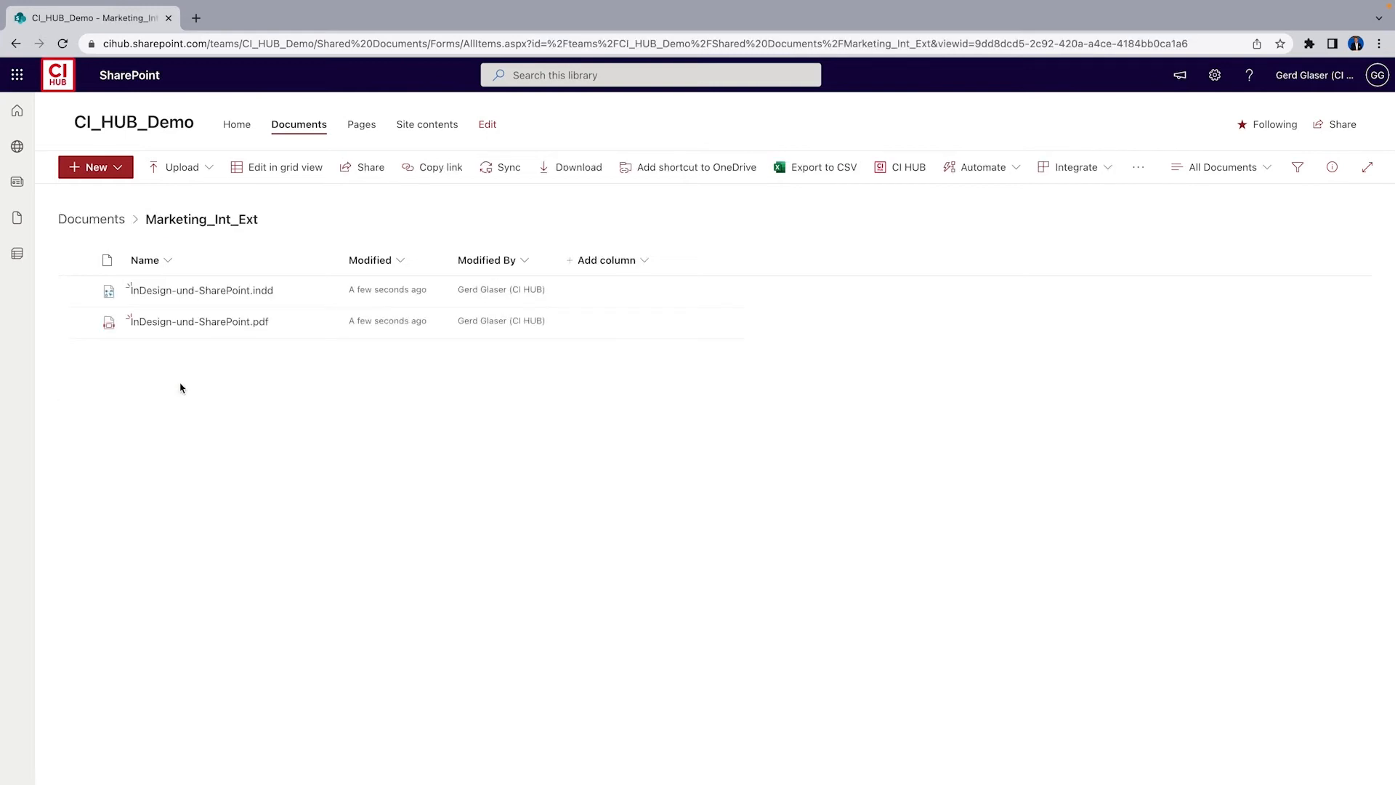
{"action": "left_click", "coordinate": [162, 323]}
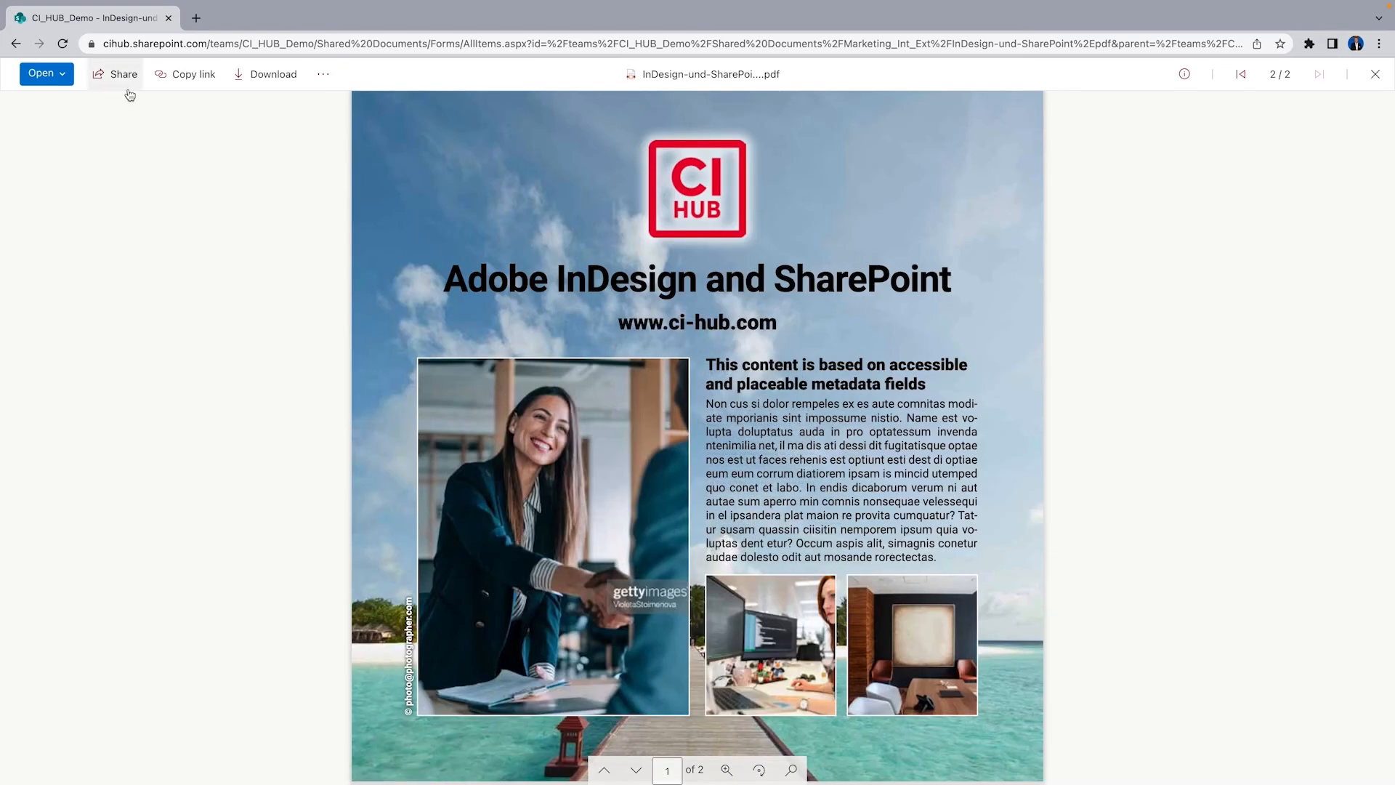
{"action": "right_click", "coordinate": [16, 44]}
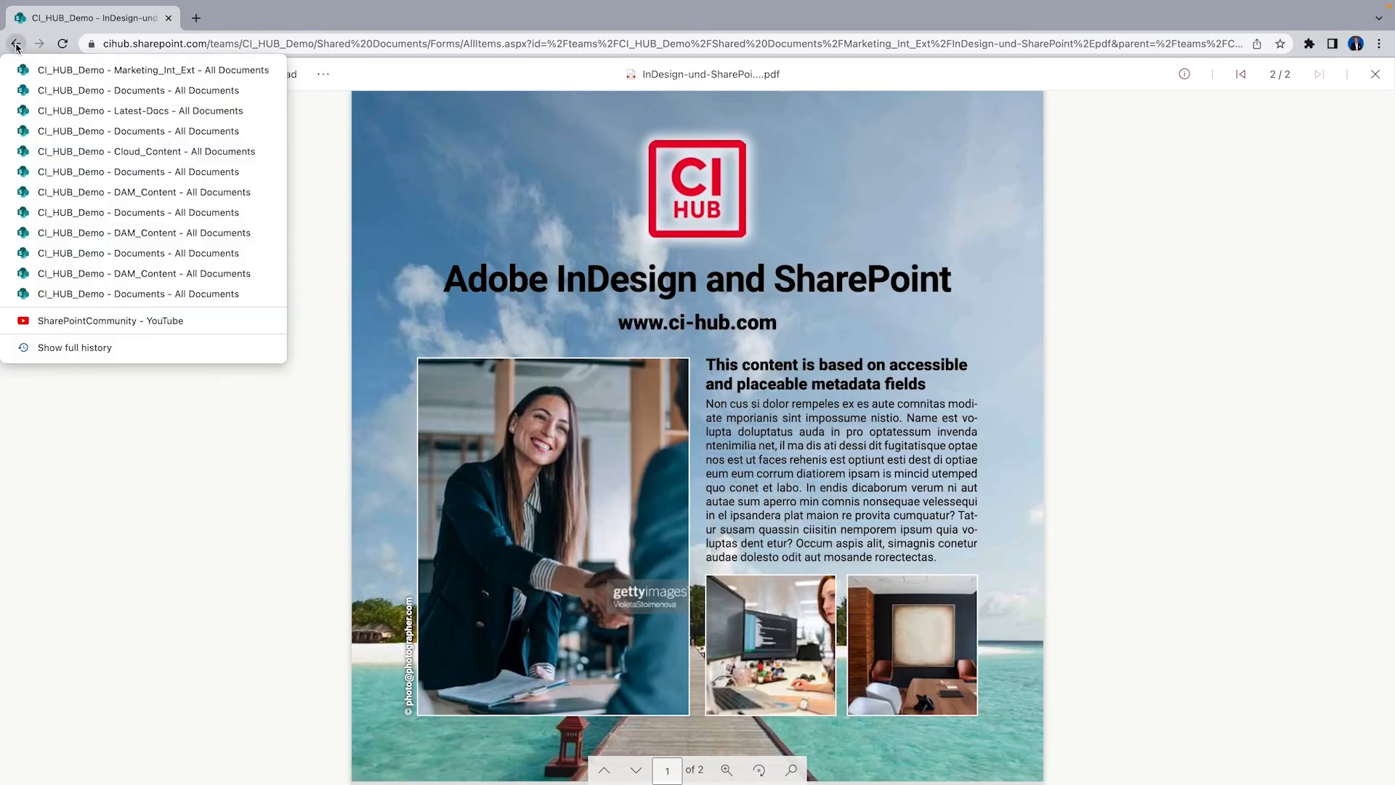
{"action": "left_click", "coordinate": [16, 44]}
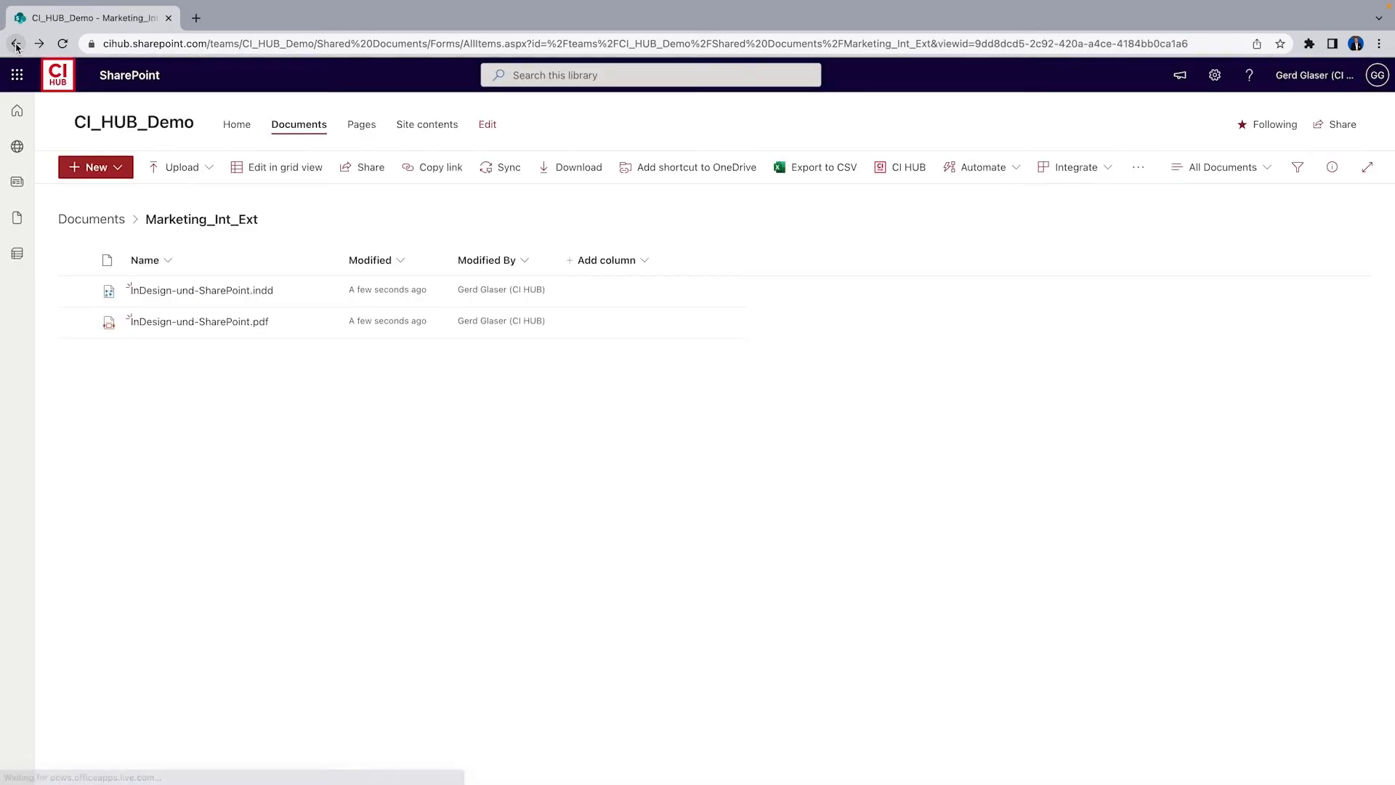
{"action": "left_click", "coordinate": [91, 220]}
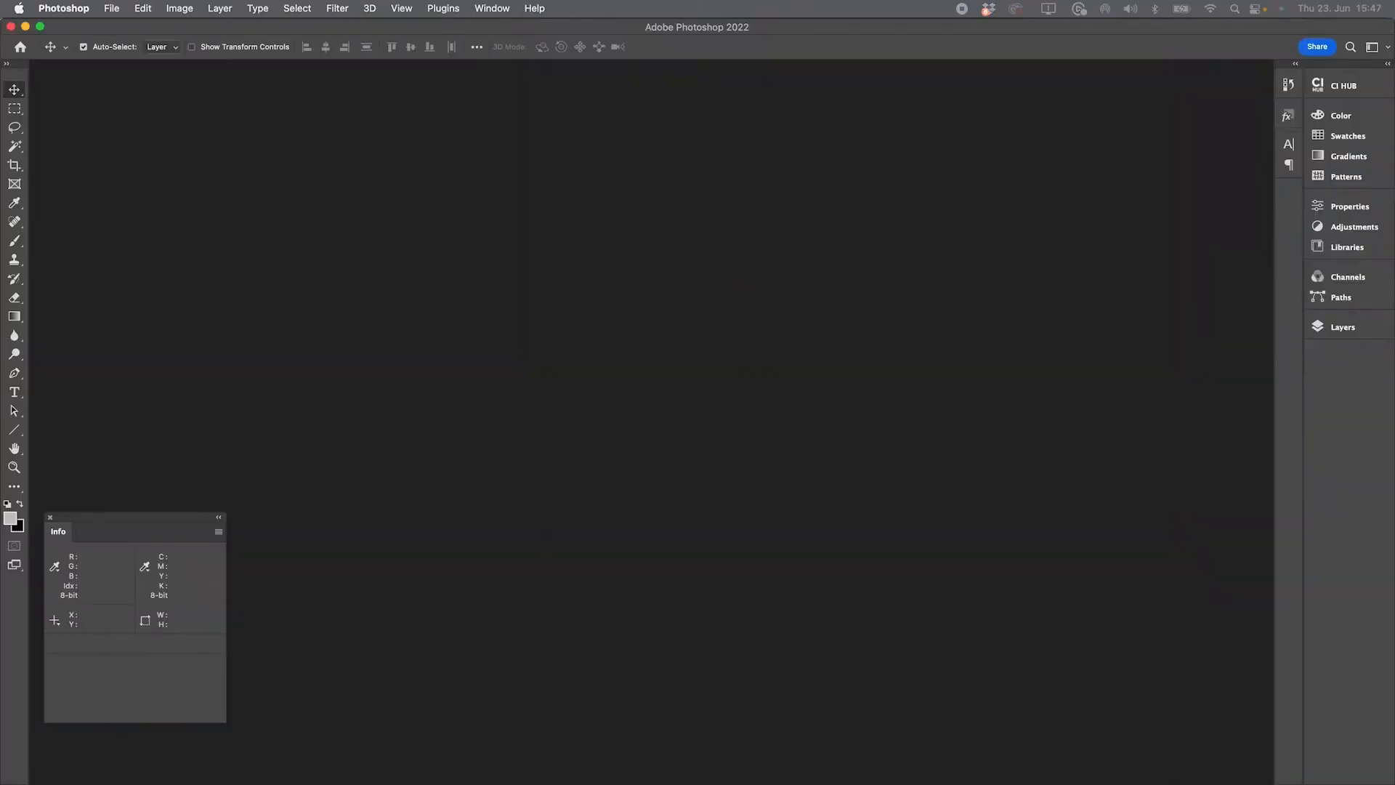
Open Header_Image.jpg from the SharePoint CI_HUB_Demo Sharepoint_Assets folder in Photoshop
{"action": "left_click", "coordinate": [1344, 87]}
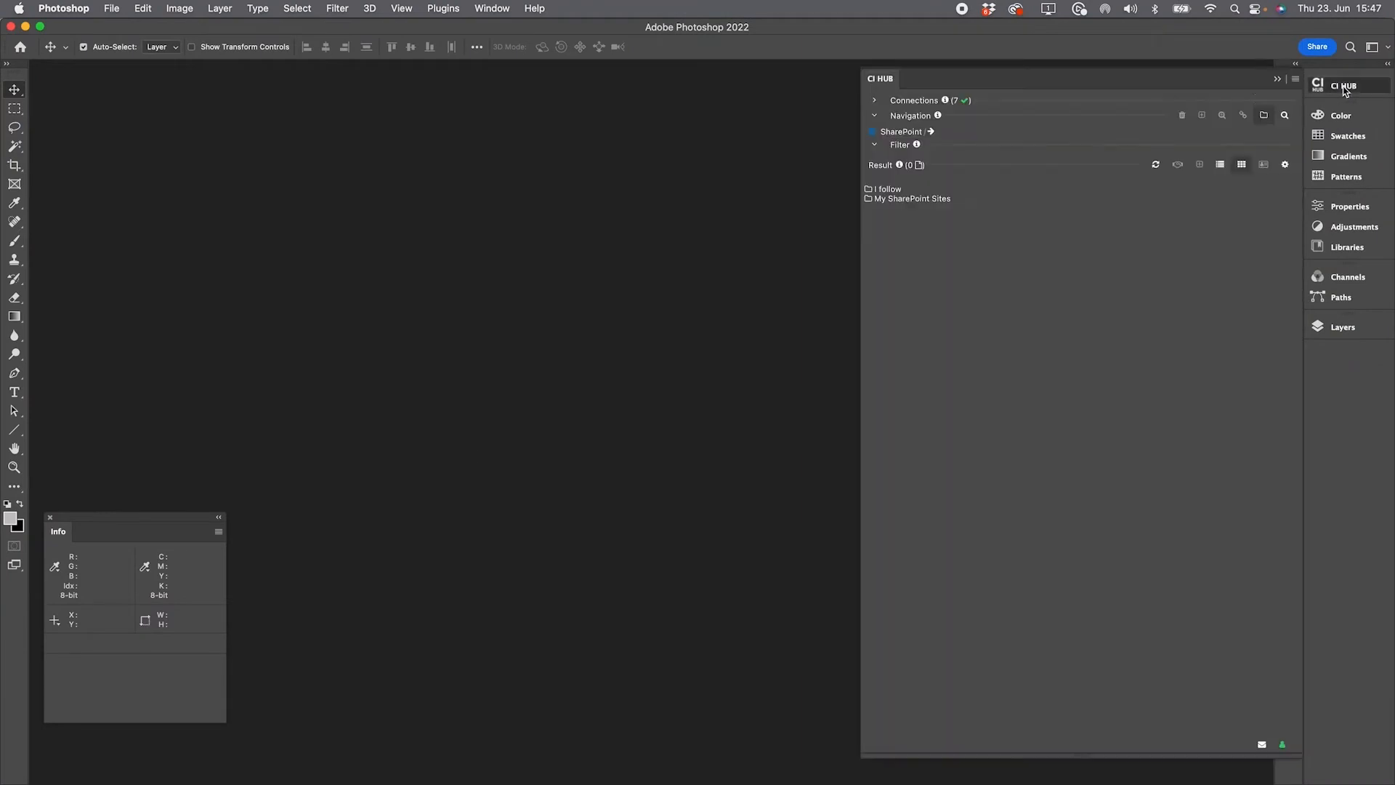
{"action": "left_click", "coordinate": [905, 199]}
{"action": "left_click", "coordinate": [906, 200]}
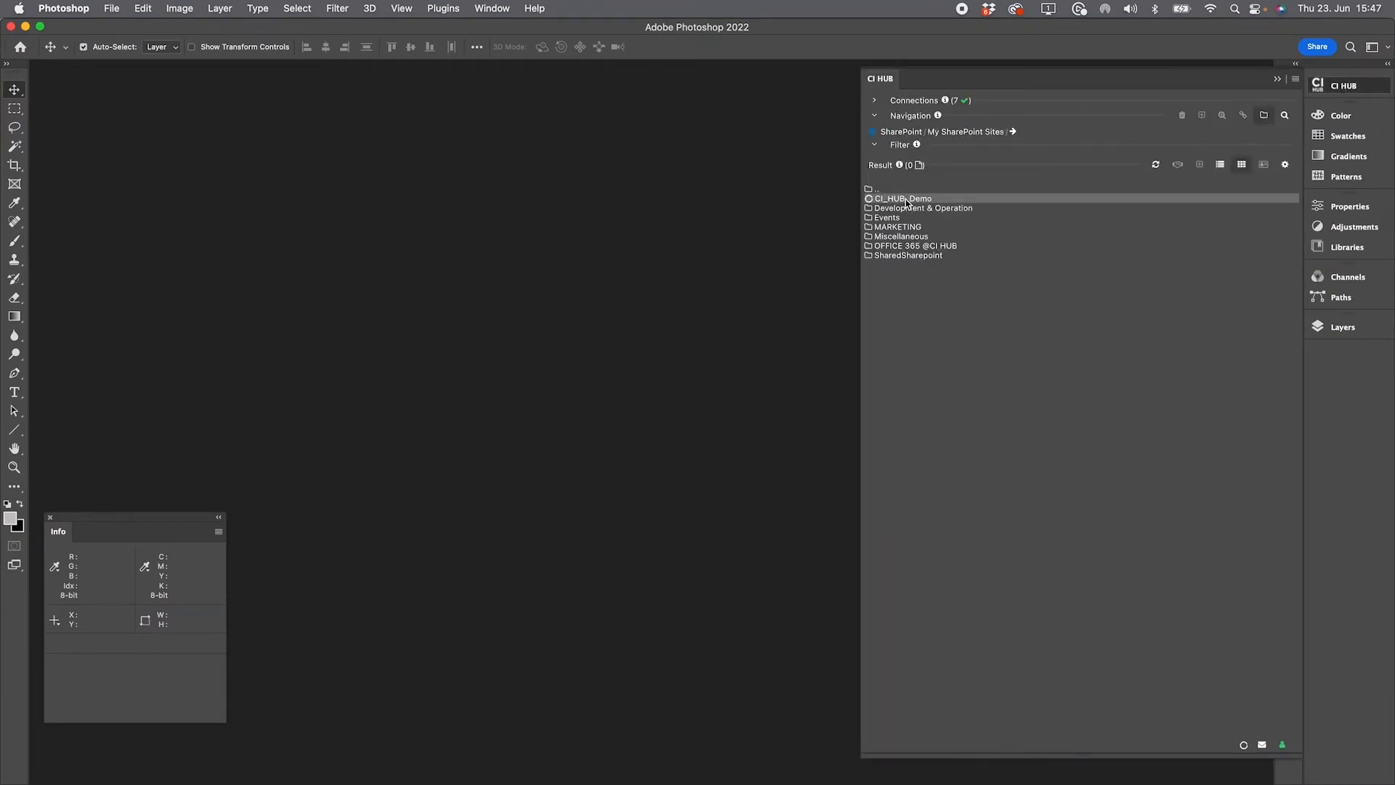
{"action": "left_click", "coordinate": [902, 257]}
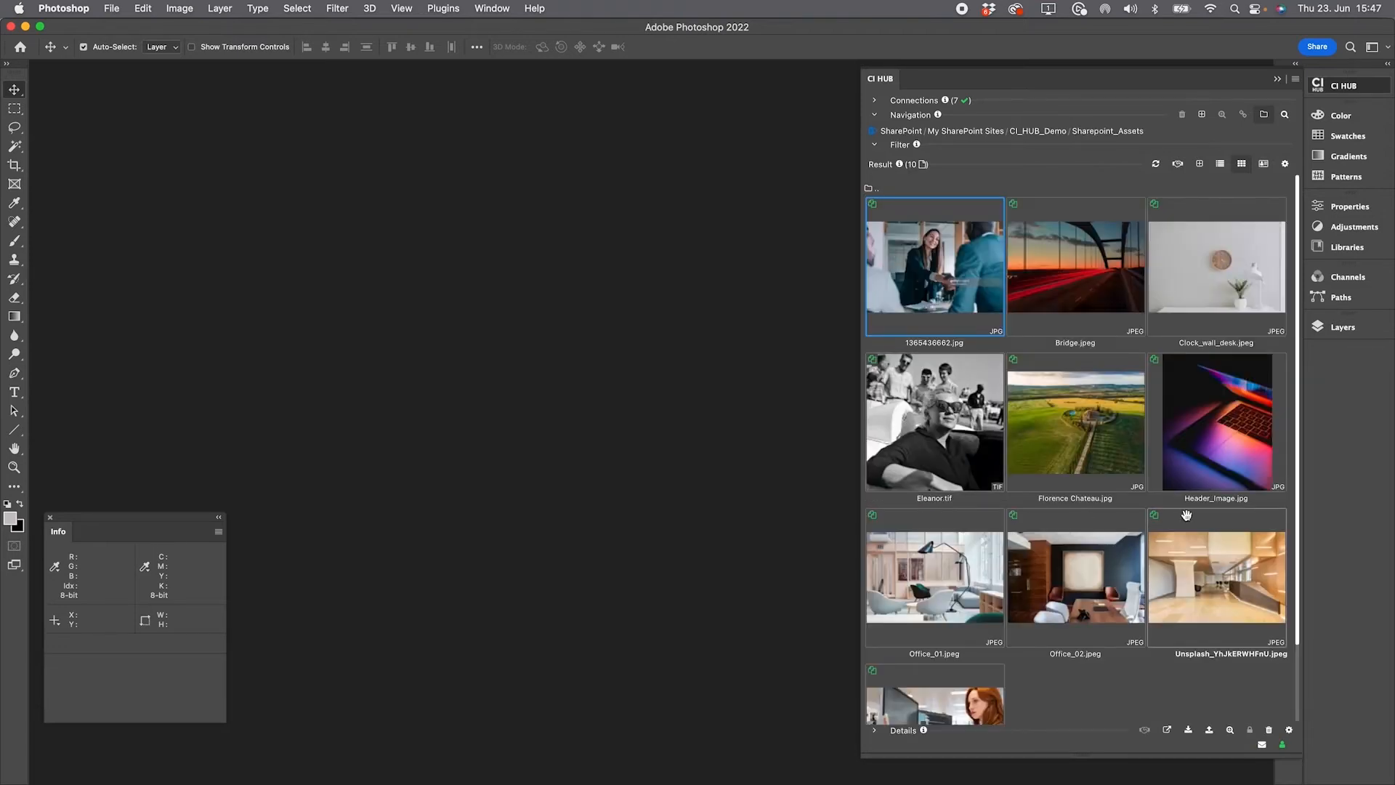
{"action": "scroll", "coordinate": [1186, 515], "scroll_direction": "down", "scroll_amount": 3}
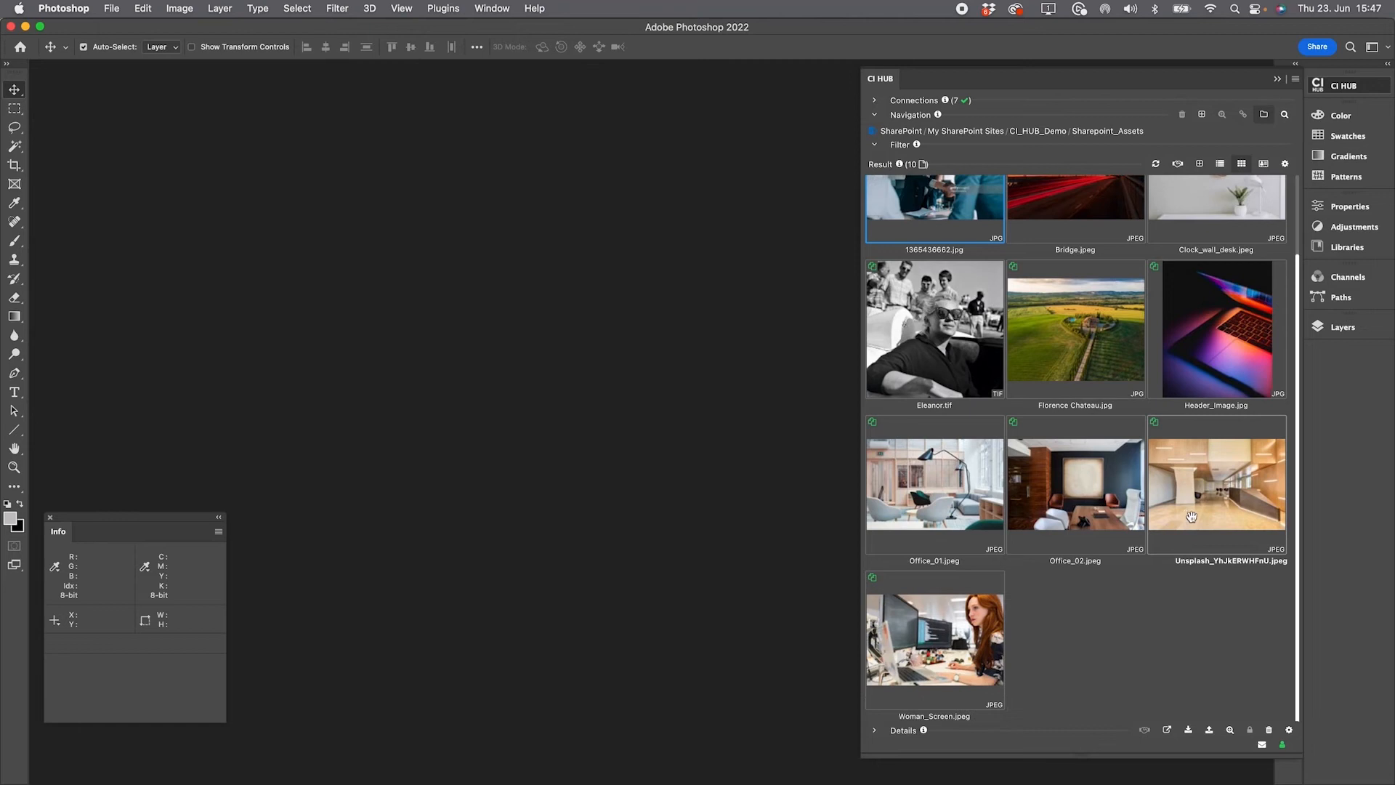
{"action": "right_click", "coordinate": [1218, 379]}
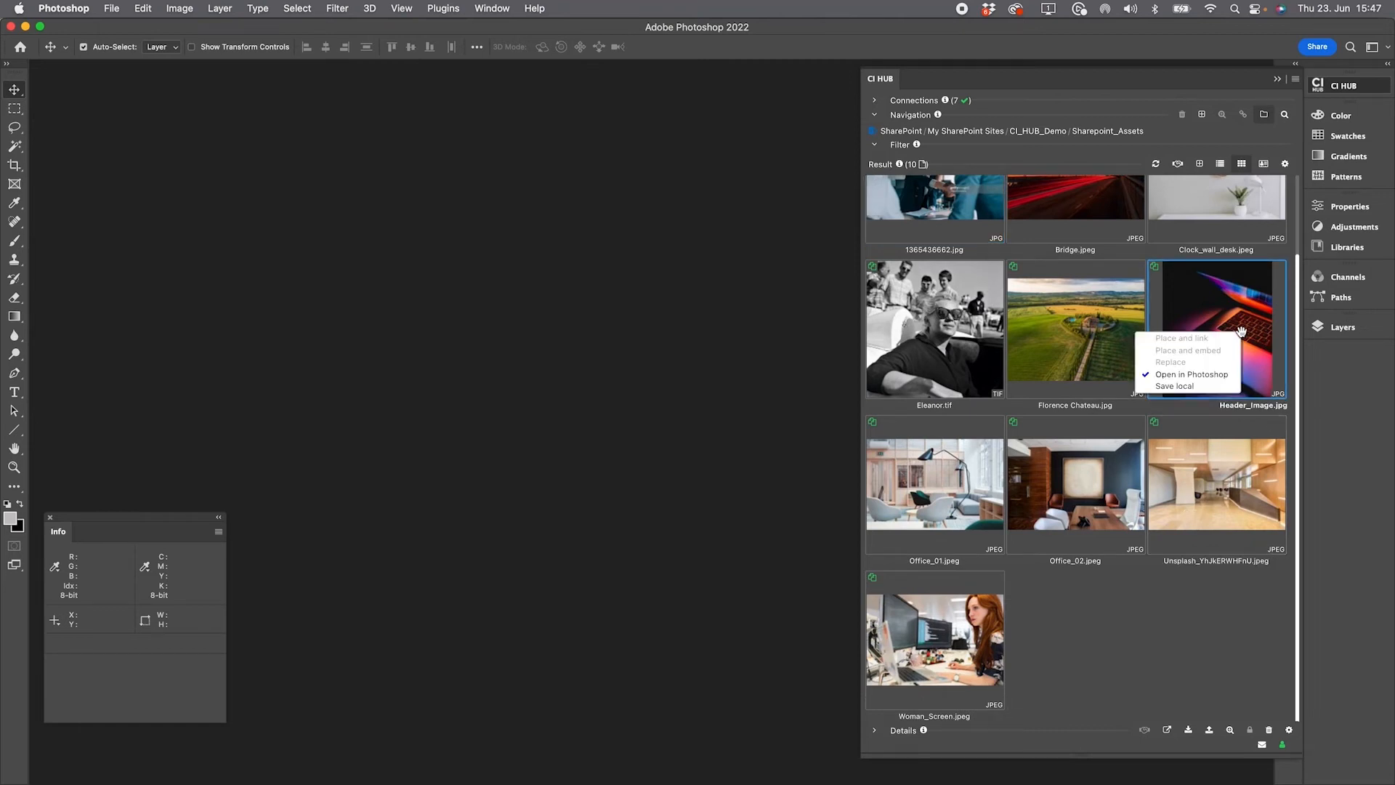
{"action": "left_click", "coordinate": [1219, 378]}
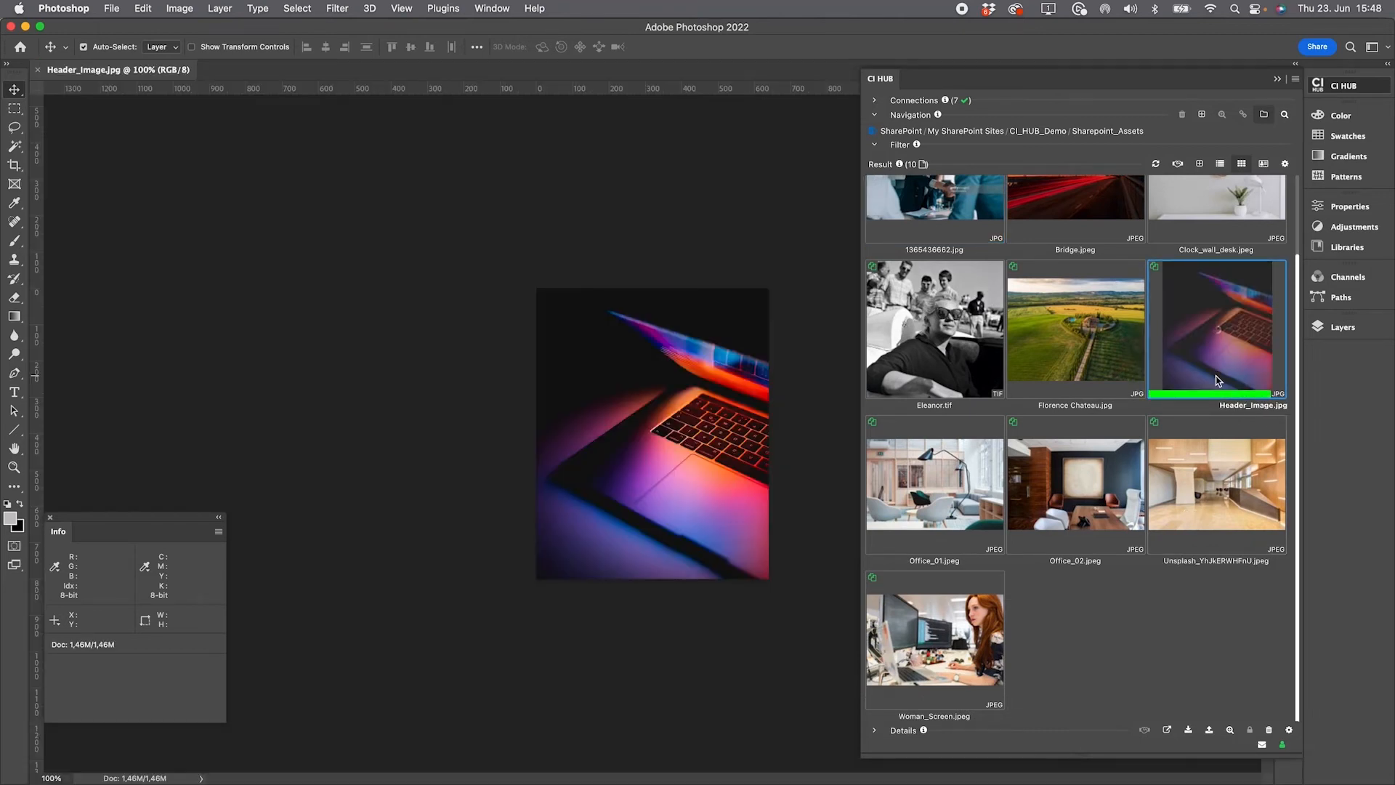
Desaturate the image with Hue/Saturation at saturation -100 and save it
{"action": "key", "text": "super+u"}
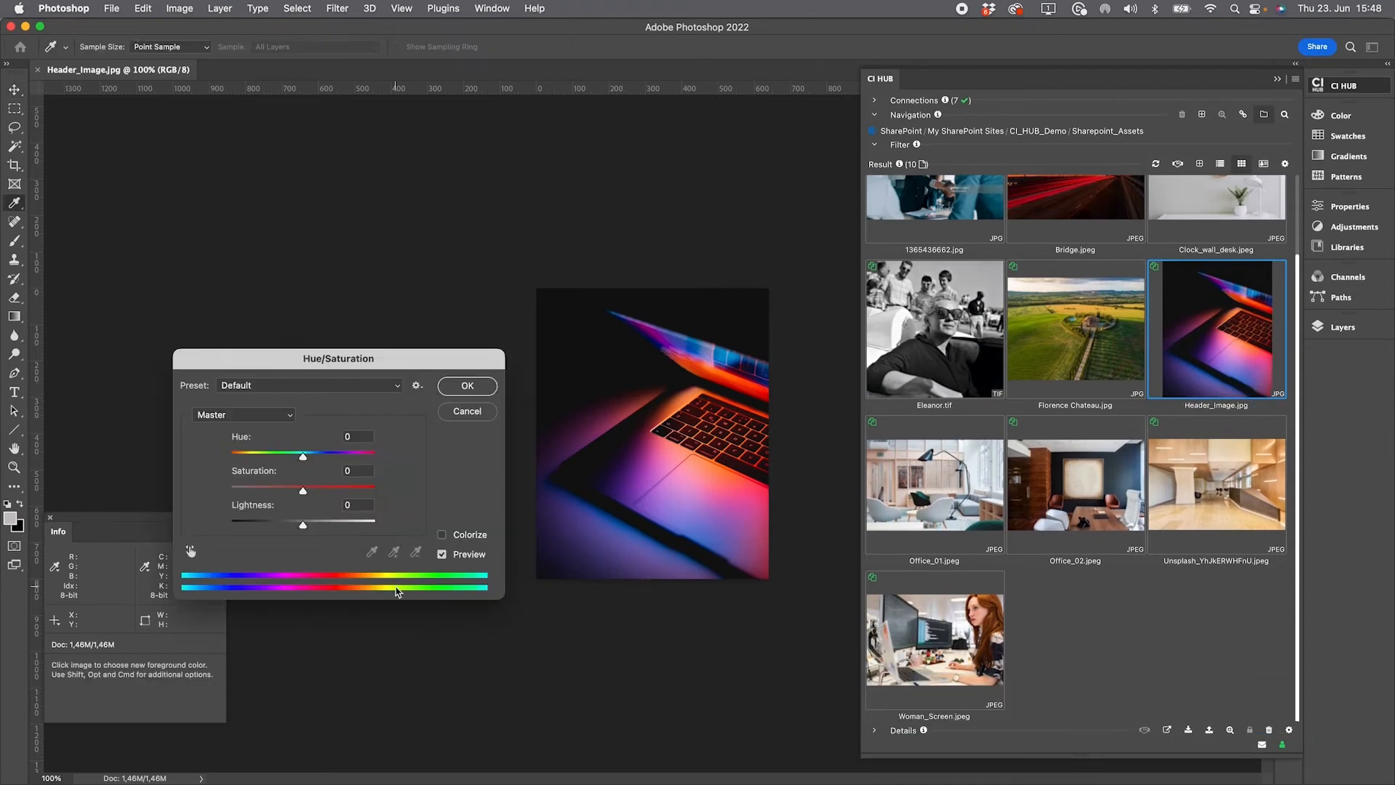
{"action": "mouse_move", "coordinate": [302, 529]}
{"action": "left_mouse_down"}
{"action": "mouse_move", "coordinate": [279, 530]}
{"action": "mouse_move", "coordinate": [299, 530]}
{"action": "mouse_move", "coordinate": [257, 493]}
{"action": "mouse_move", "coordinate": [230, 493]}
{"action": "mouse_move", "coordinate": [306, 529]}
{"action": "left_mouse_up"}
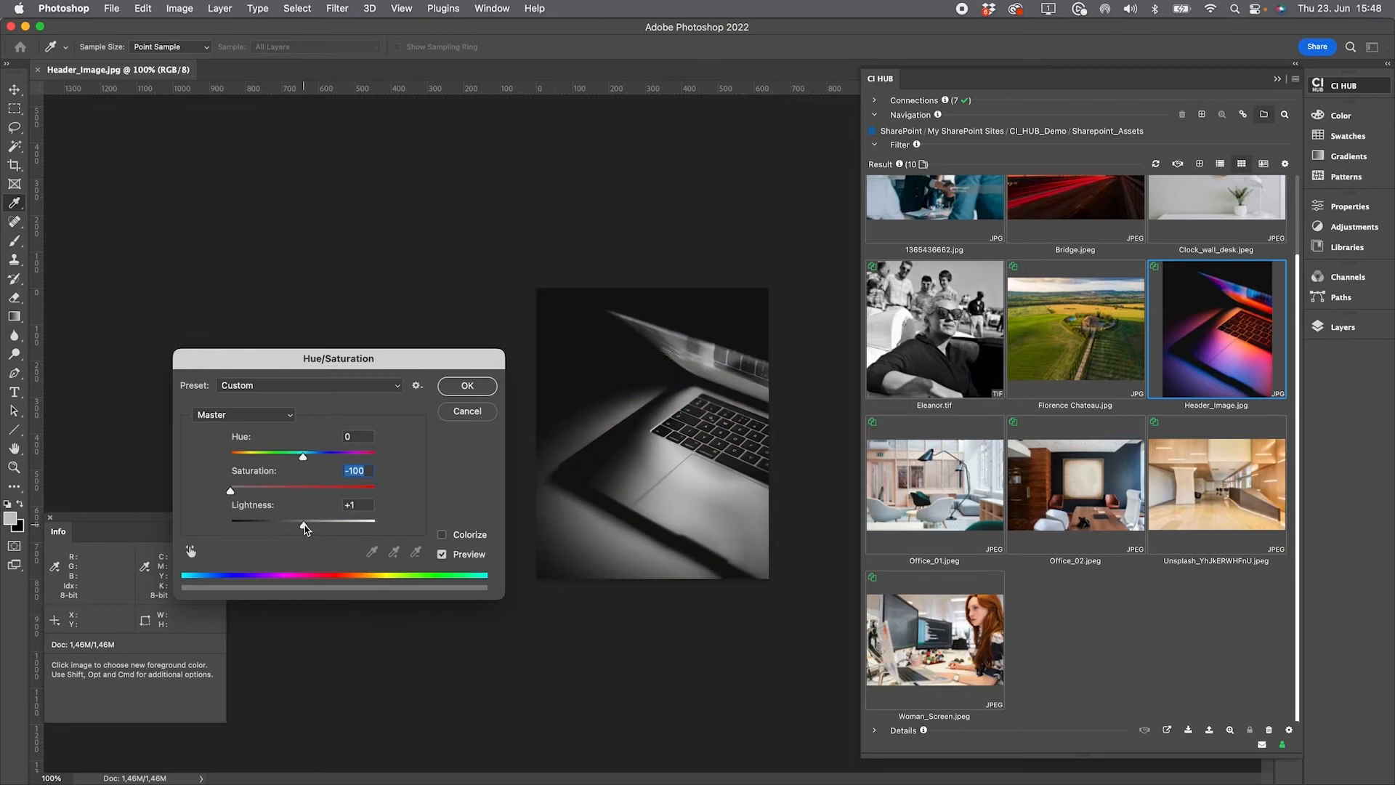
{"action": "left_click", "coordinate": [473, 391]}
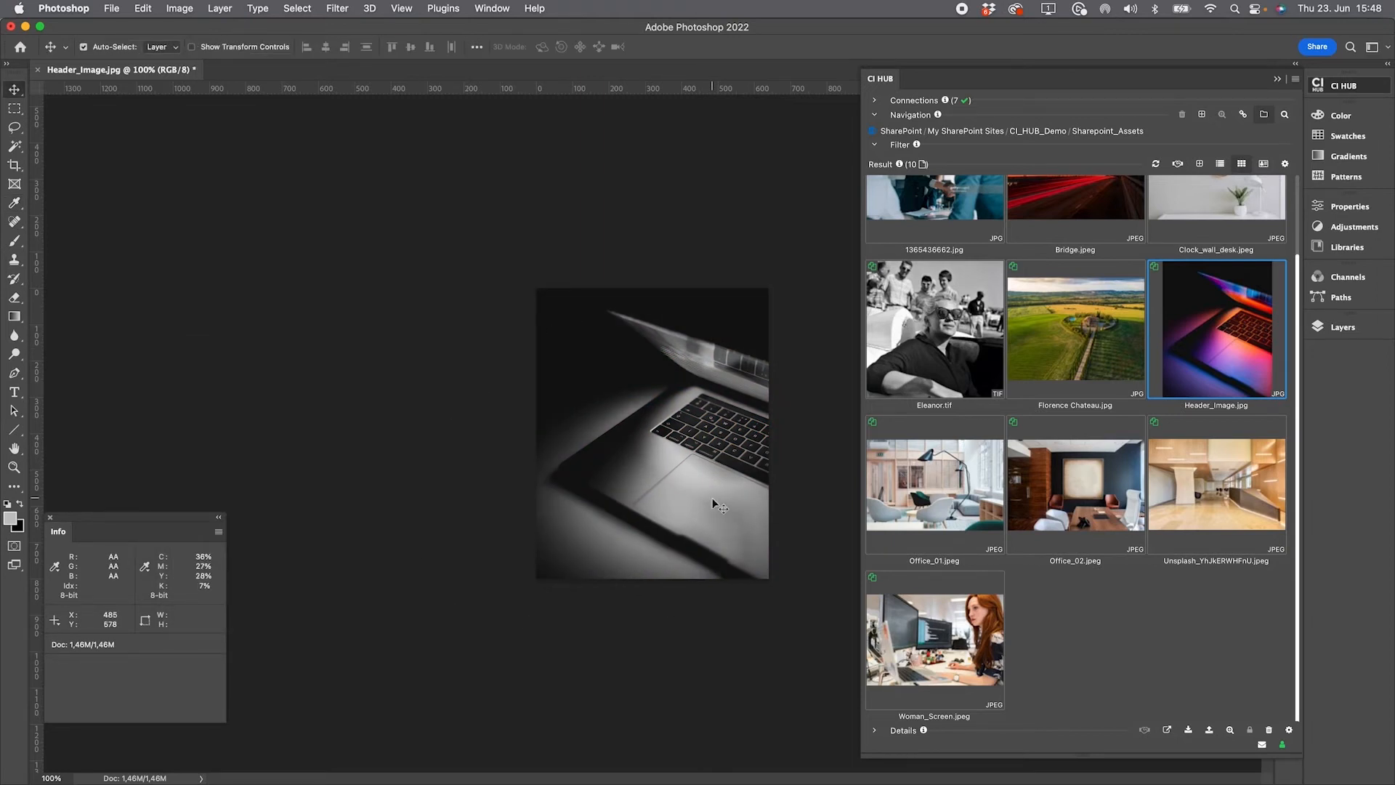
{"action": "key", "text": "super+s"}
{"action": "left_click", "coordinate": [761, 215]}
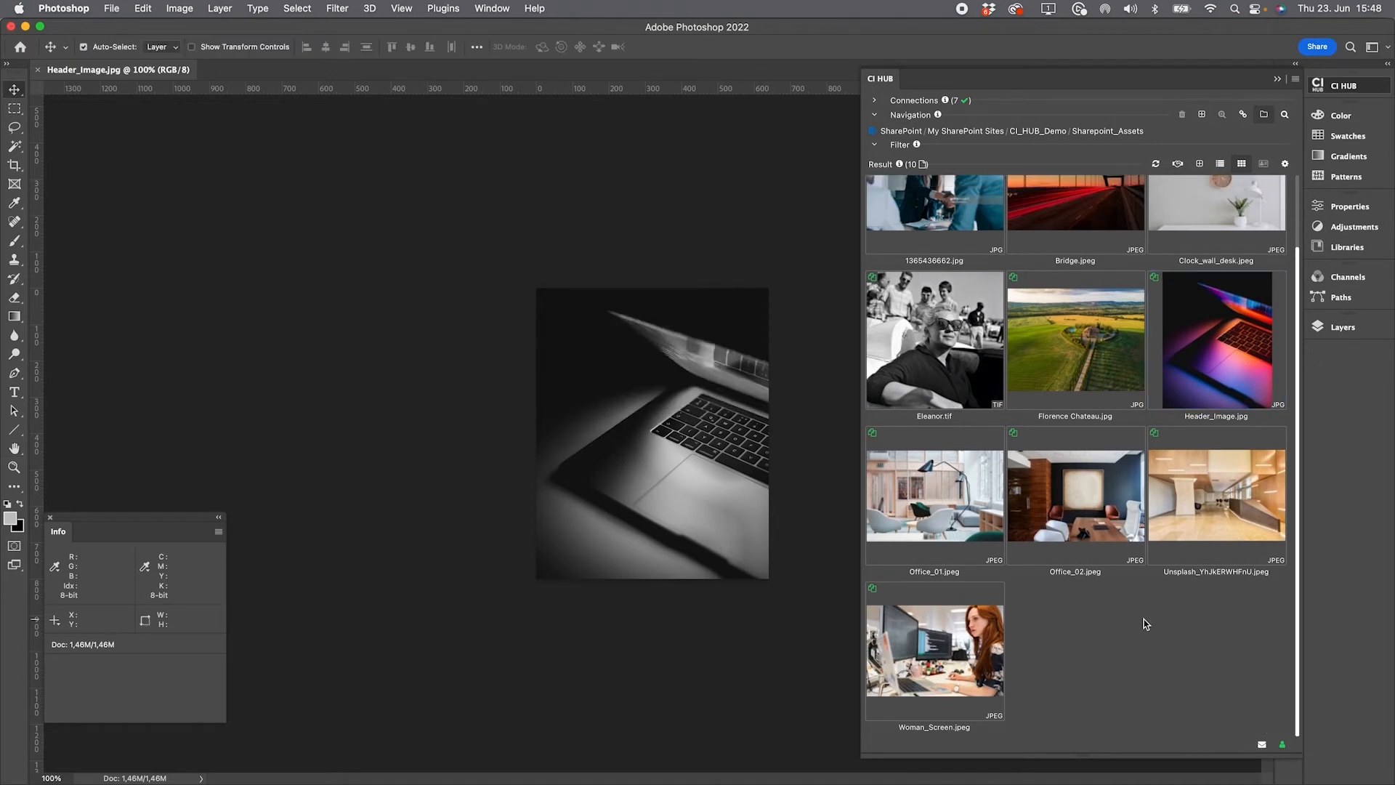
Add the active Photoshop document to Sharepoint_Assets under the file name Header_Black_White
{"action": "left_click", "coordinate": [1202, 166]}
{"action": "left_click", "coordinate": [1124, 276]}
{"action": "left_click", "coordinate": [1122, 298]}
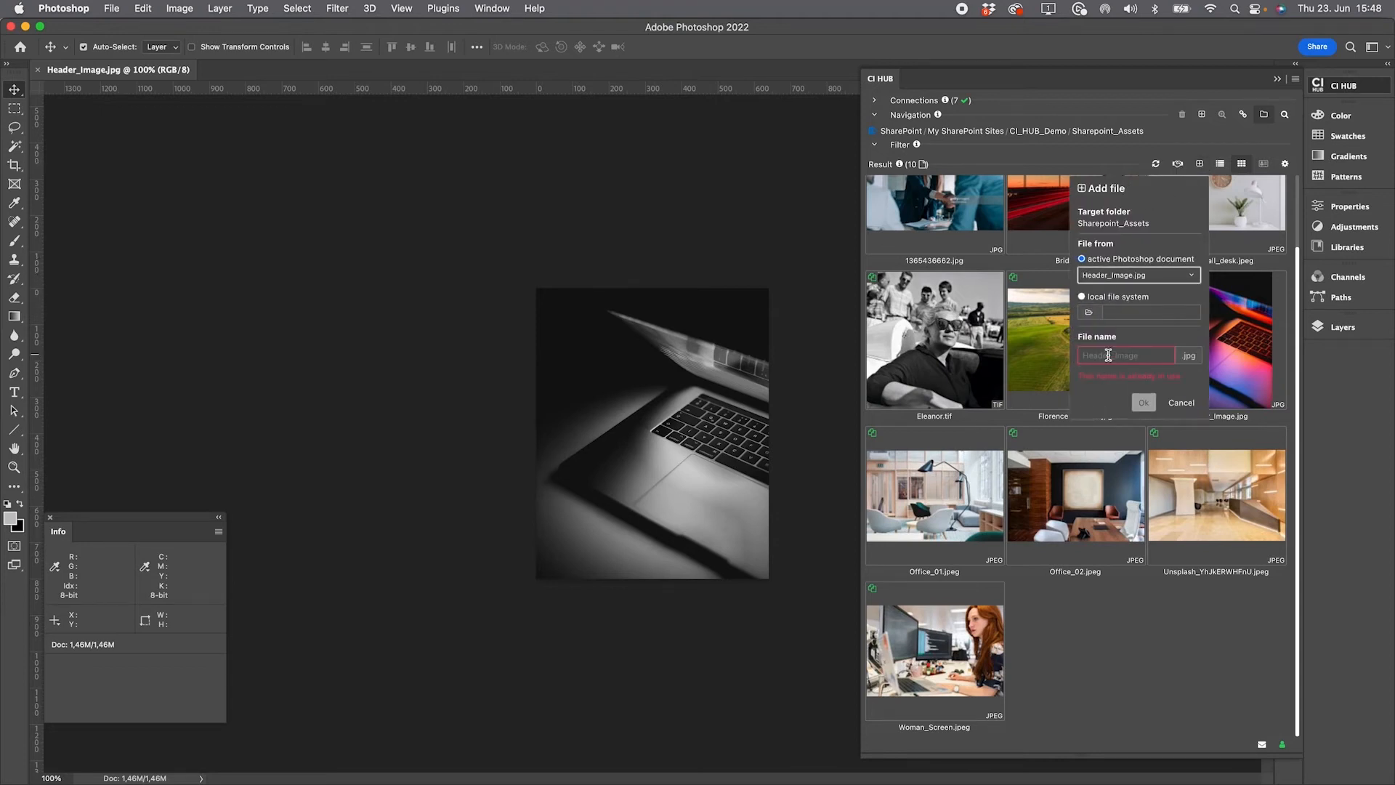
{"action": "type", "text": "Header_Black_White"}
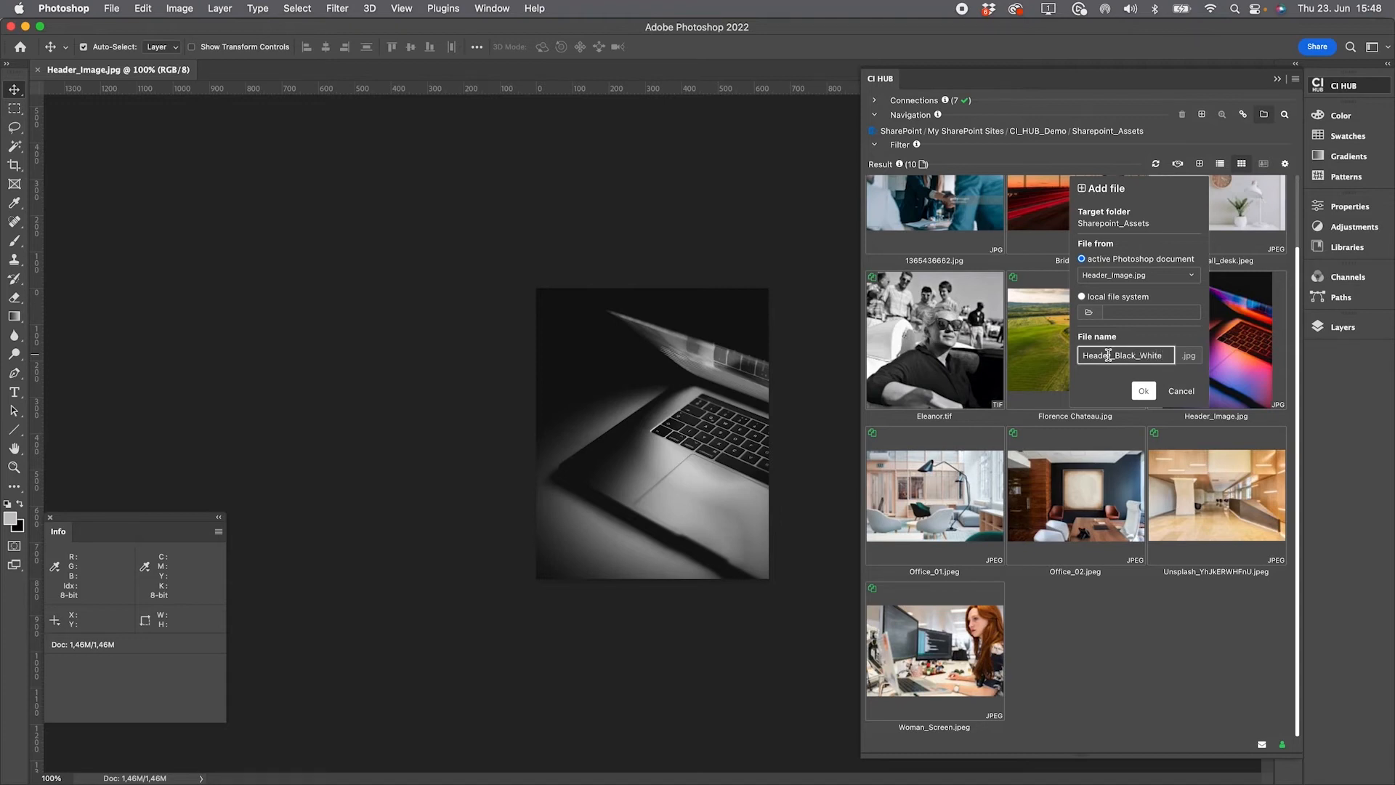
{"action": "left_click", "coordinate": [1145, 393]}
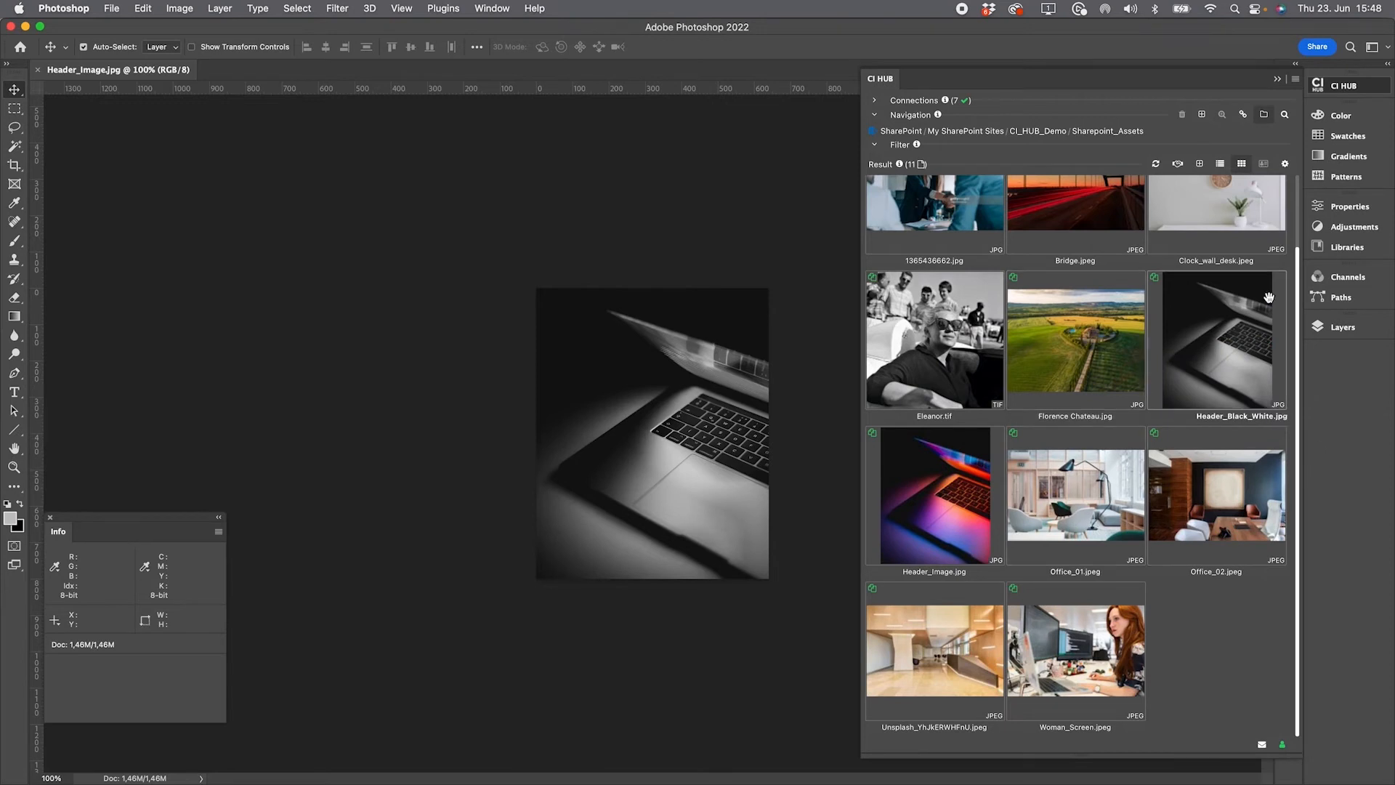
Check Header_Black_White.jpg's details in the connector panel and in the SharePoint Sharepoint_Assets library
{"action": "left_click", "coordinate": [1214, 355]}
{"action": "double_click", "coordinate": [1214, 355]}
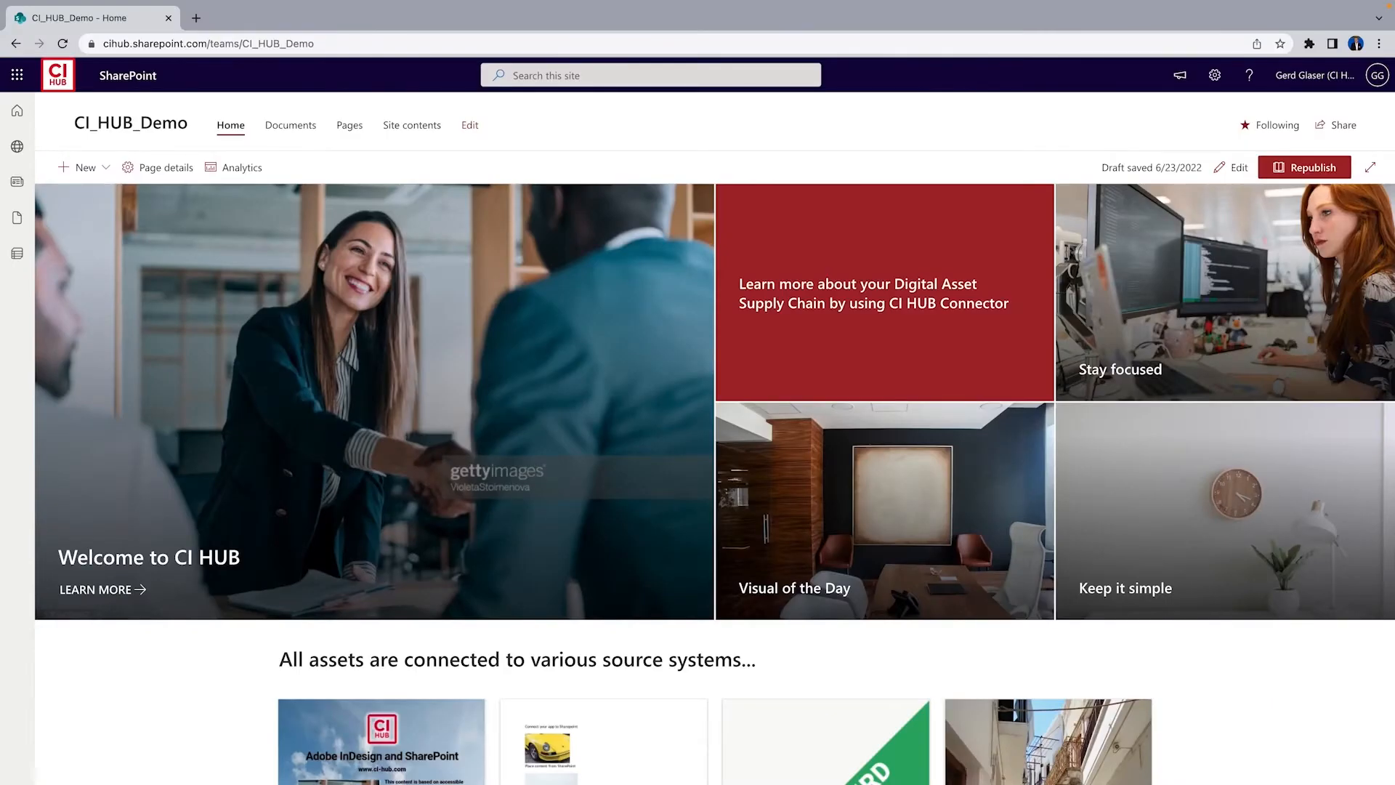
{"action": "left_click", "coordinate": [291, 126]}
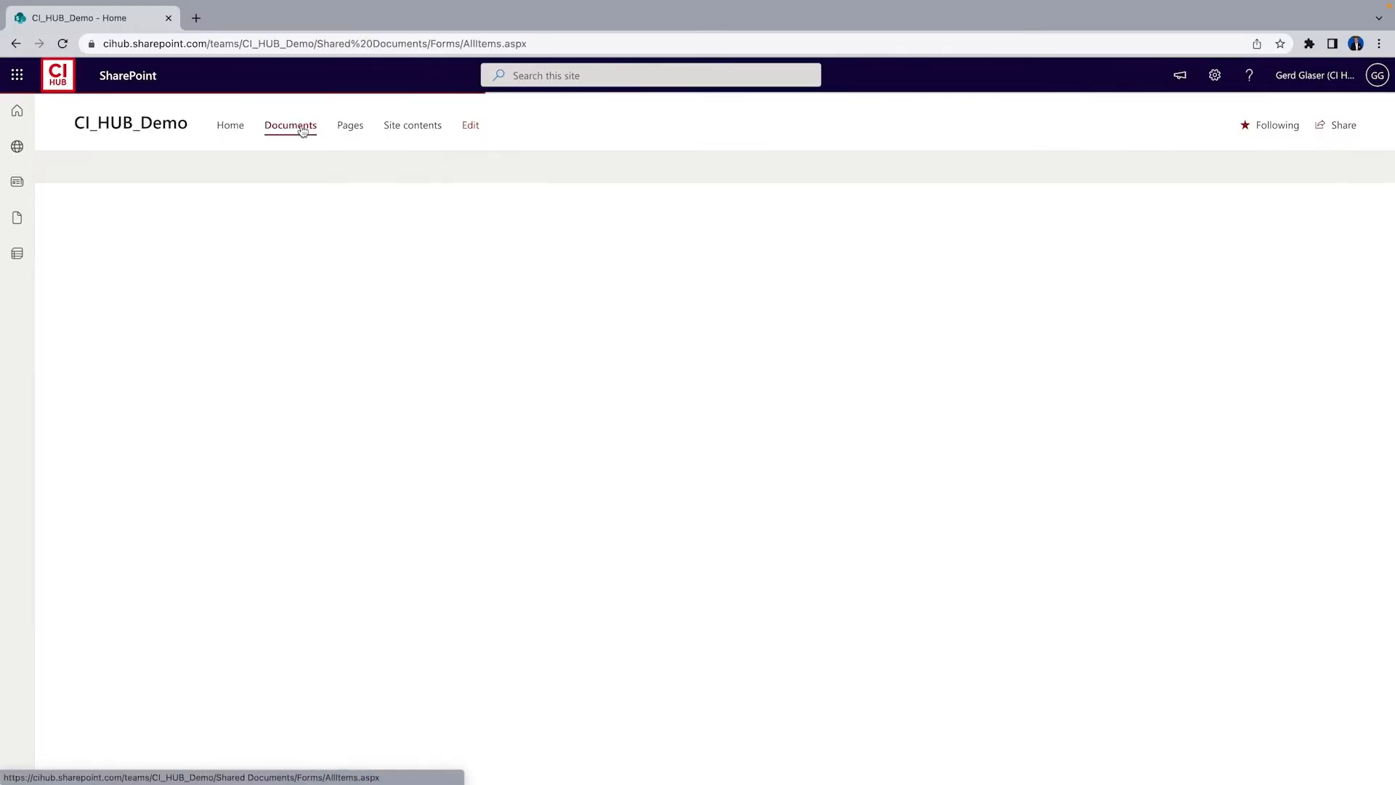
{"action": "left_click", "coordinate": [152, 479]}
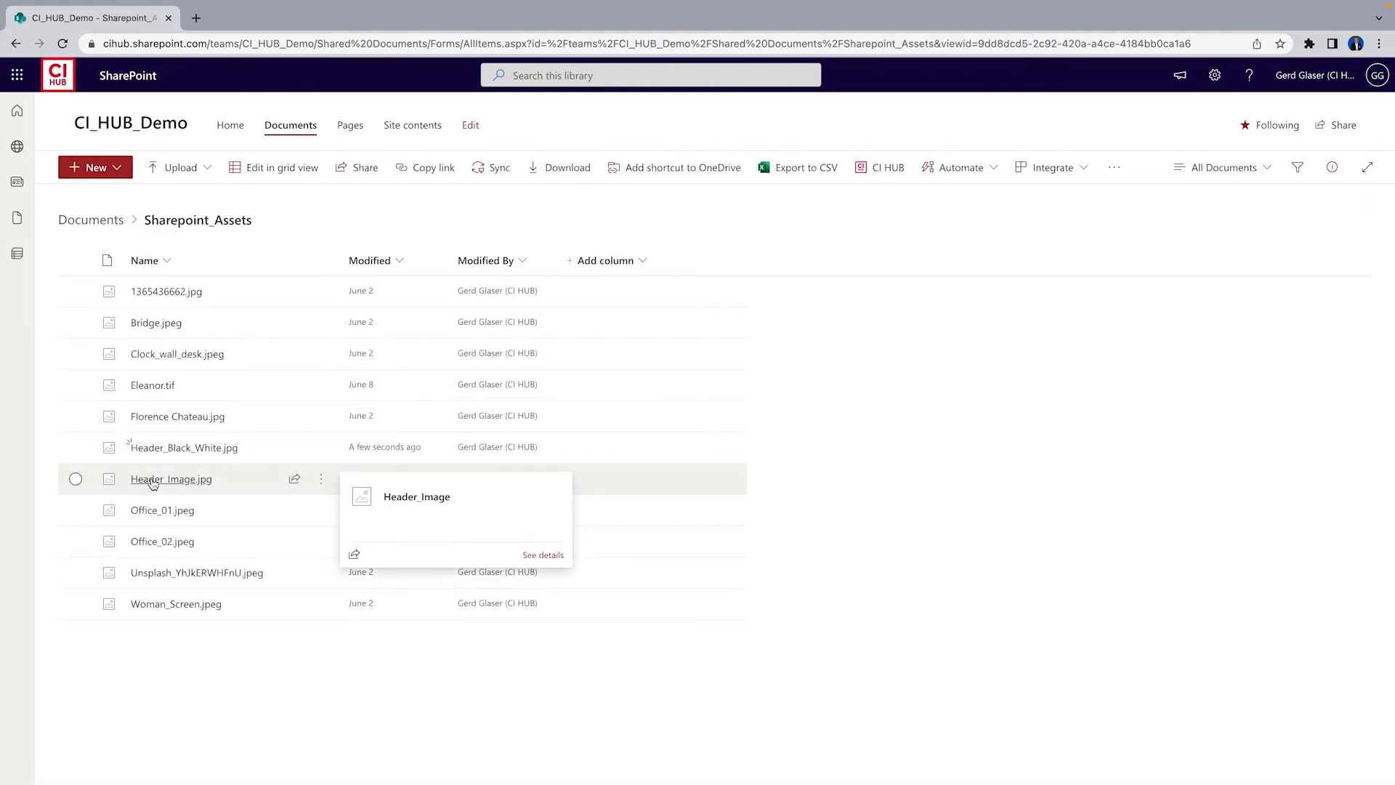
{"action": "left_click", "coordinate": [175, 448]}
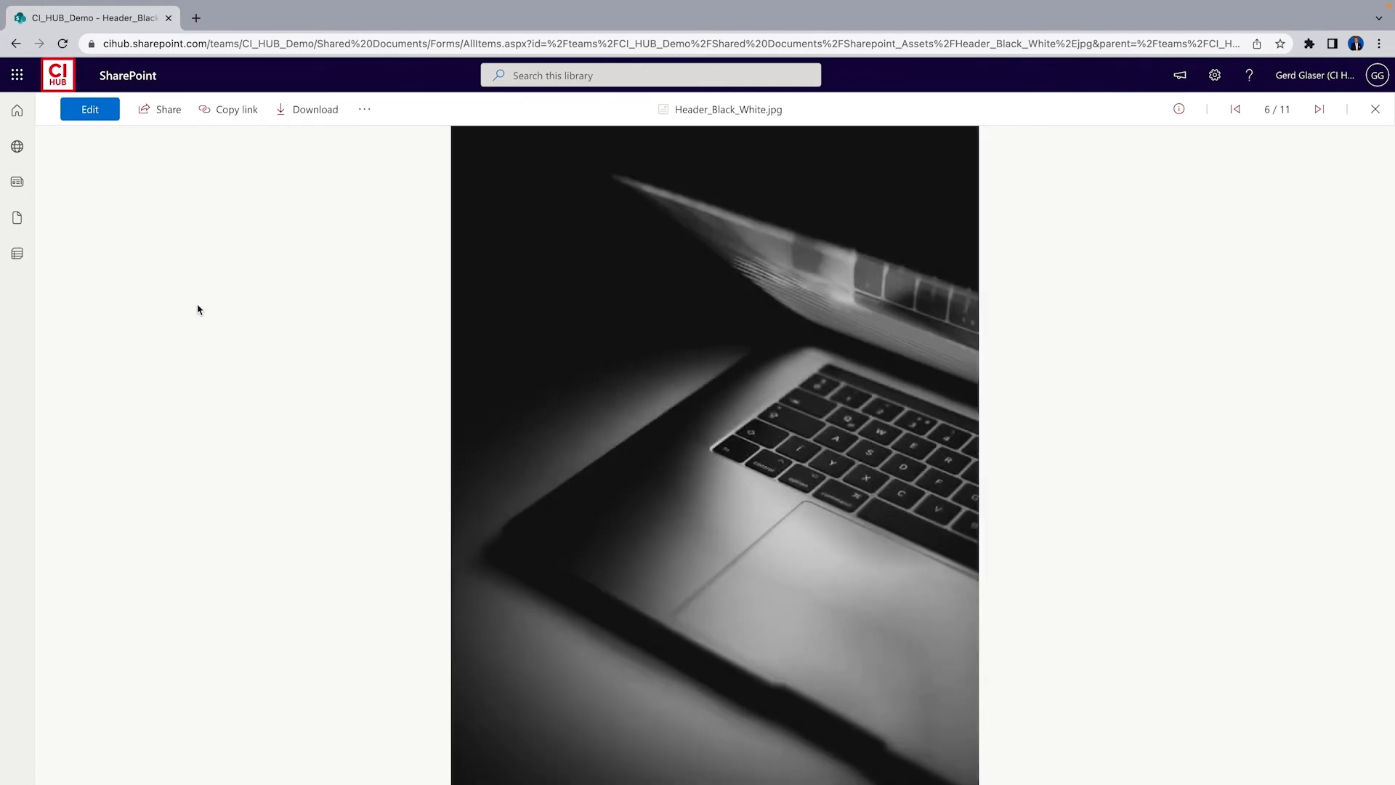
{"action": "left_click", "coordinate": [16, 43]}
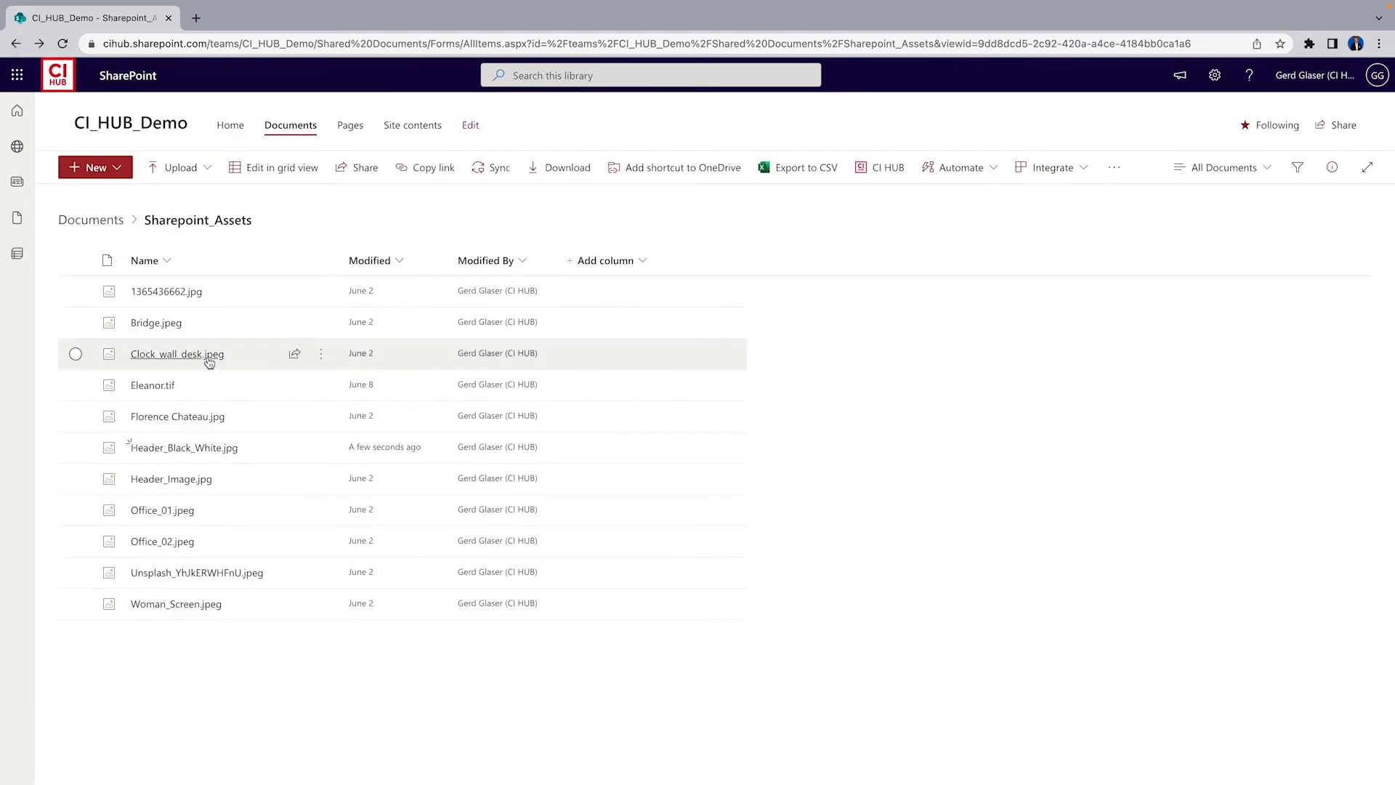
{"action": "left_click", "coordinate": [234, 130]}
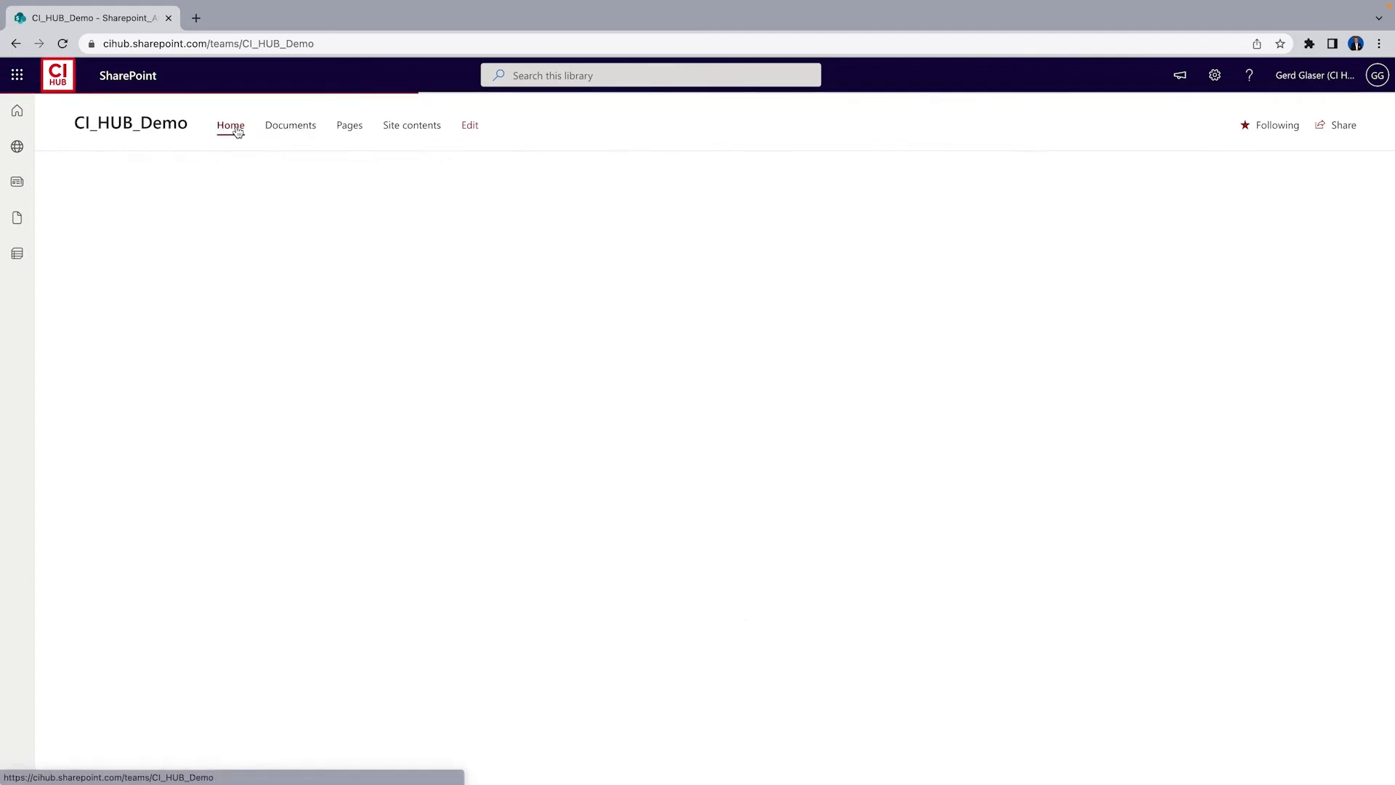
{"action": "scroll", "coordinate": [564, 548], "scroll_direction": "down", "scroll_amount": 4}
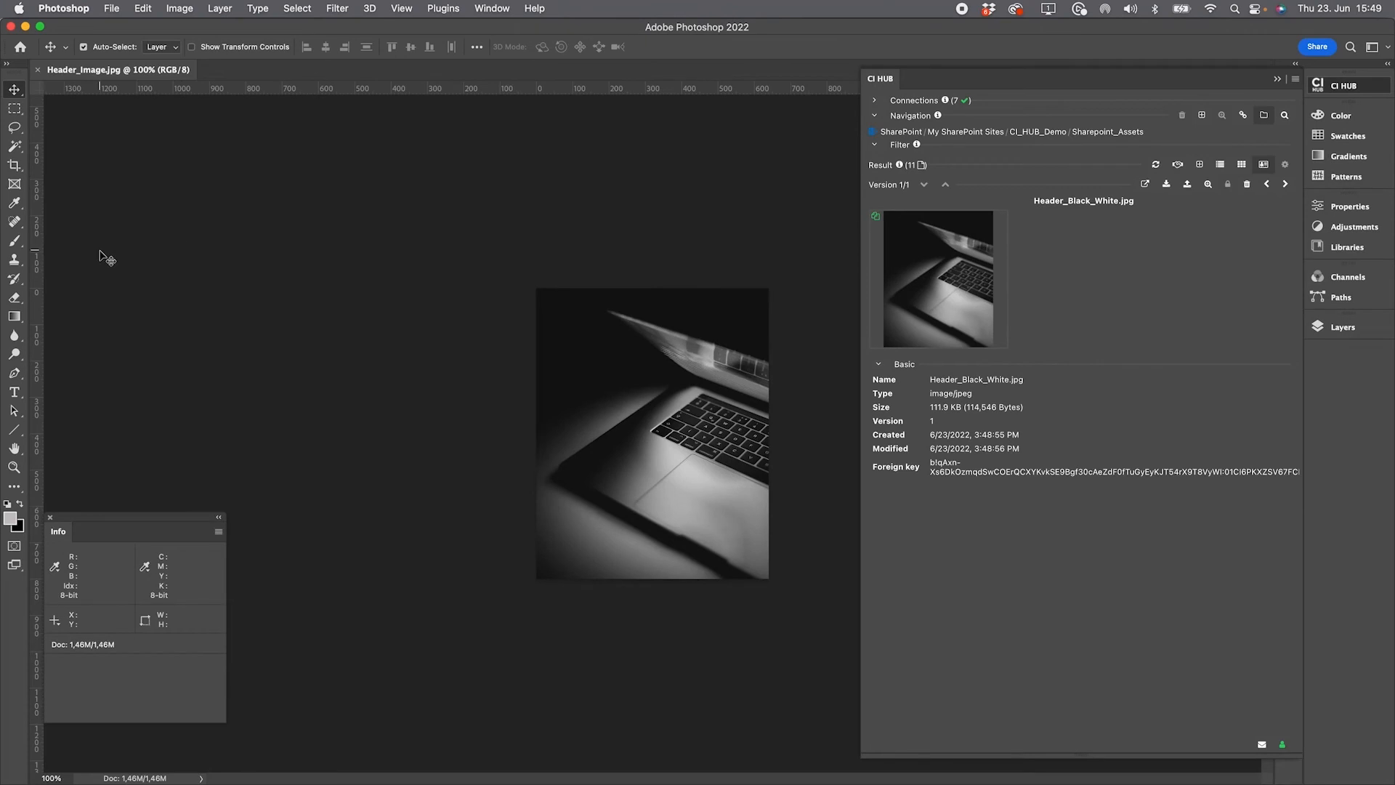
Add the italic text "New Version" in white at 60 pt near the image's upper left corner
{"action": "key", "text": "t"}
{"action": "left_click_drag", "start_coordinate": [552, 338], "coordinate": [641, 380]}
{"action": "key", "text": "BackSpace"}
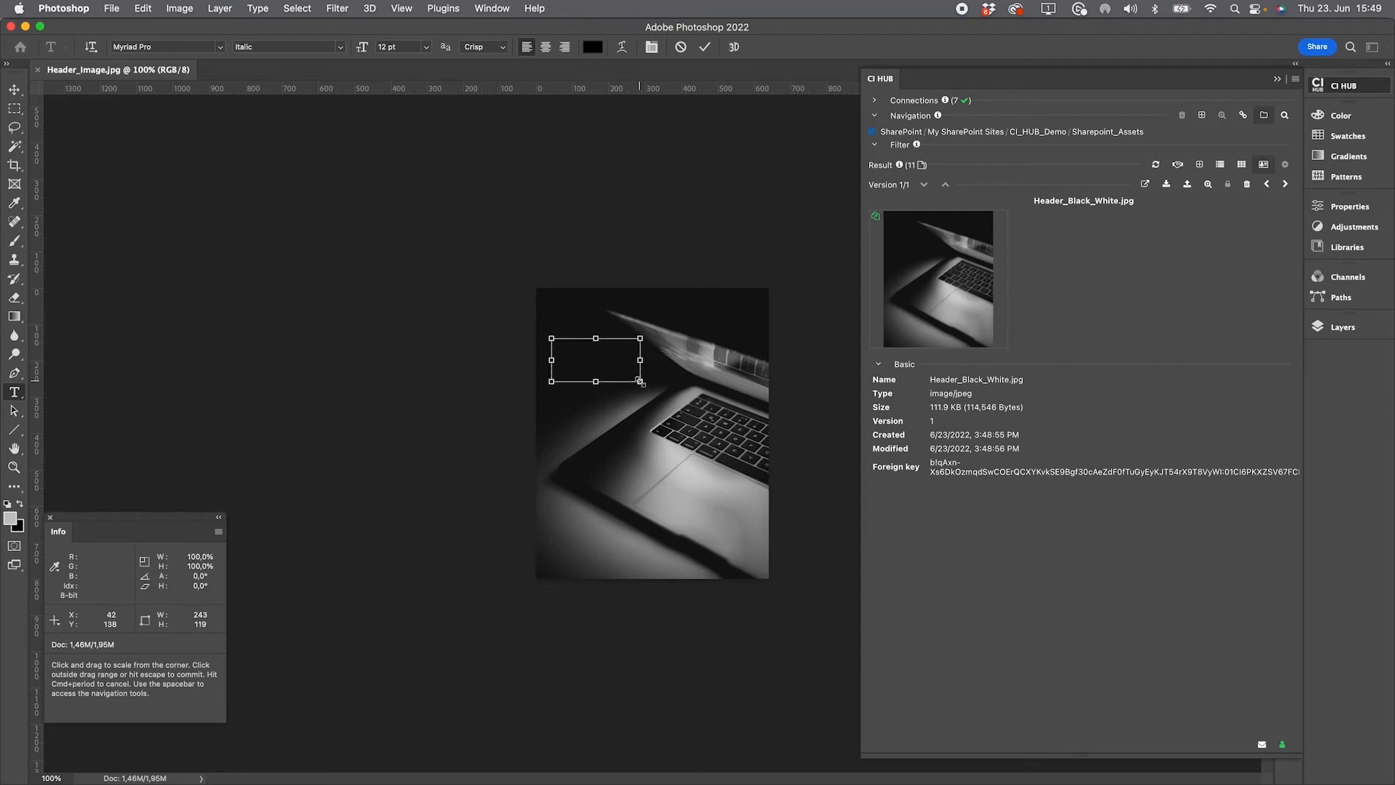
{"action": "left_click", "coordinate": [427, 47]}
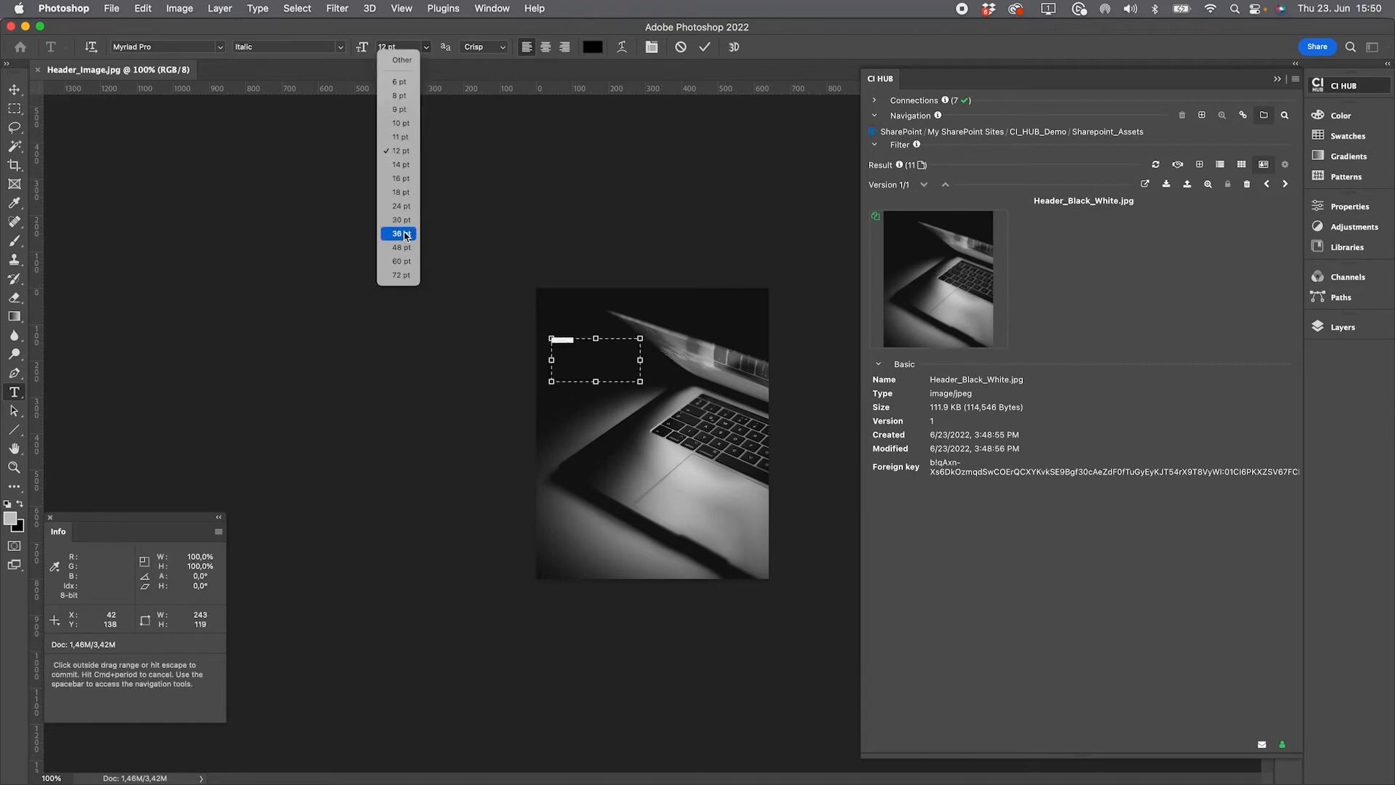
{"action": "left_click", "coordinate": [404, 235]}
{"action": "left_click", "coordinate": [593, 47]}
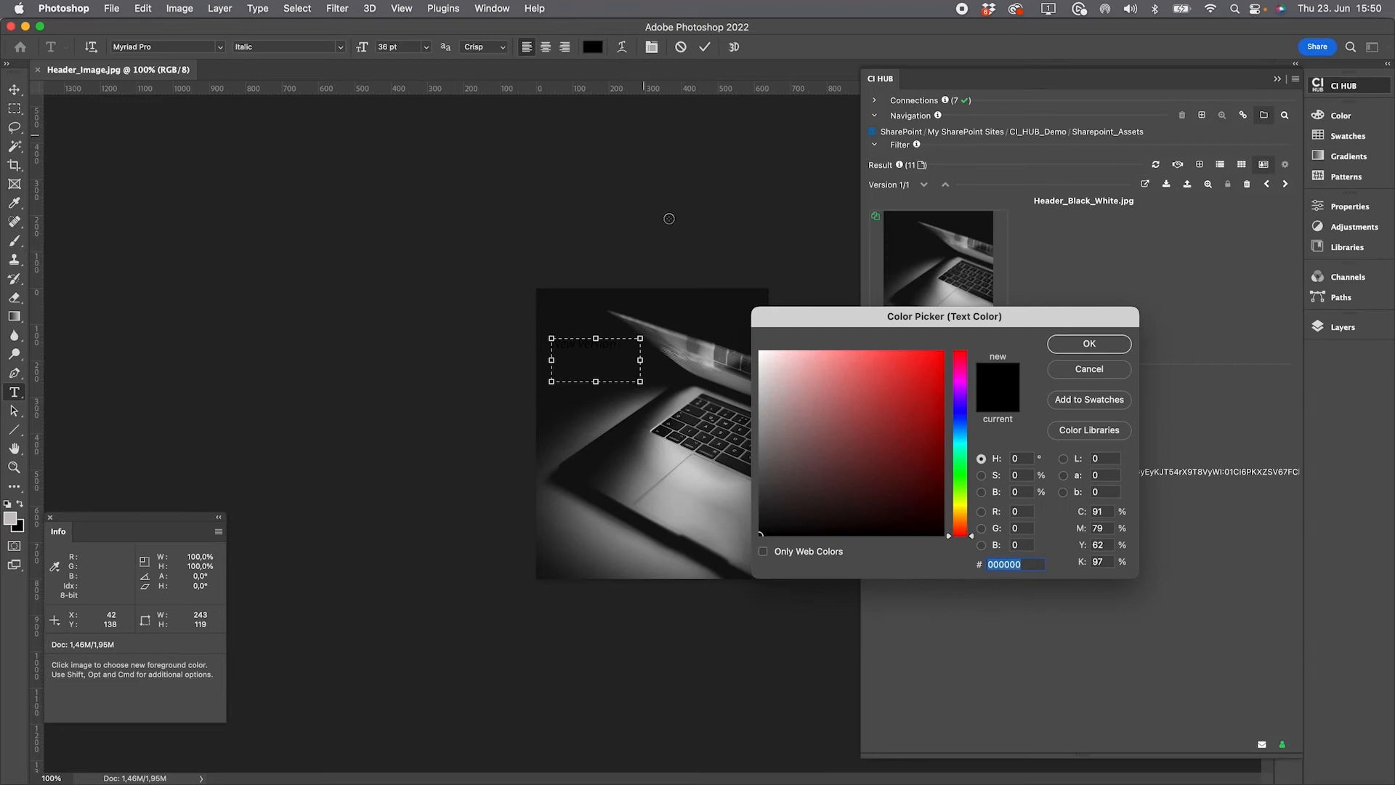
{"action": "left_click", "coordinate": [761, 359]}
{"action": "left_click", "coordinate": [1093, 347]}
{"action": "left_click", "coordinate": [426, 47]}
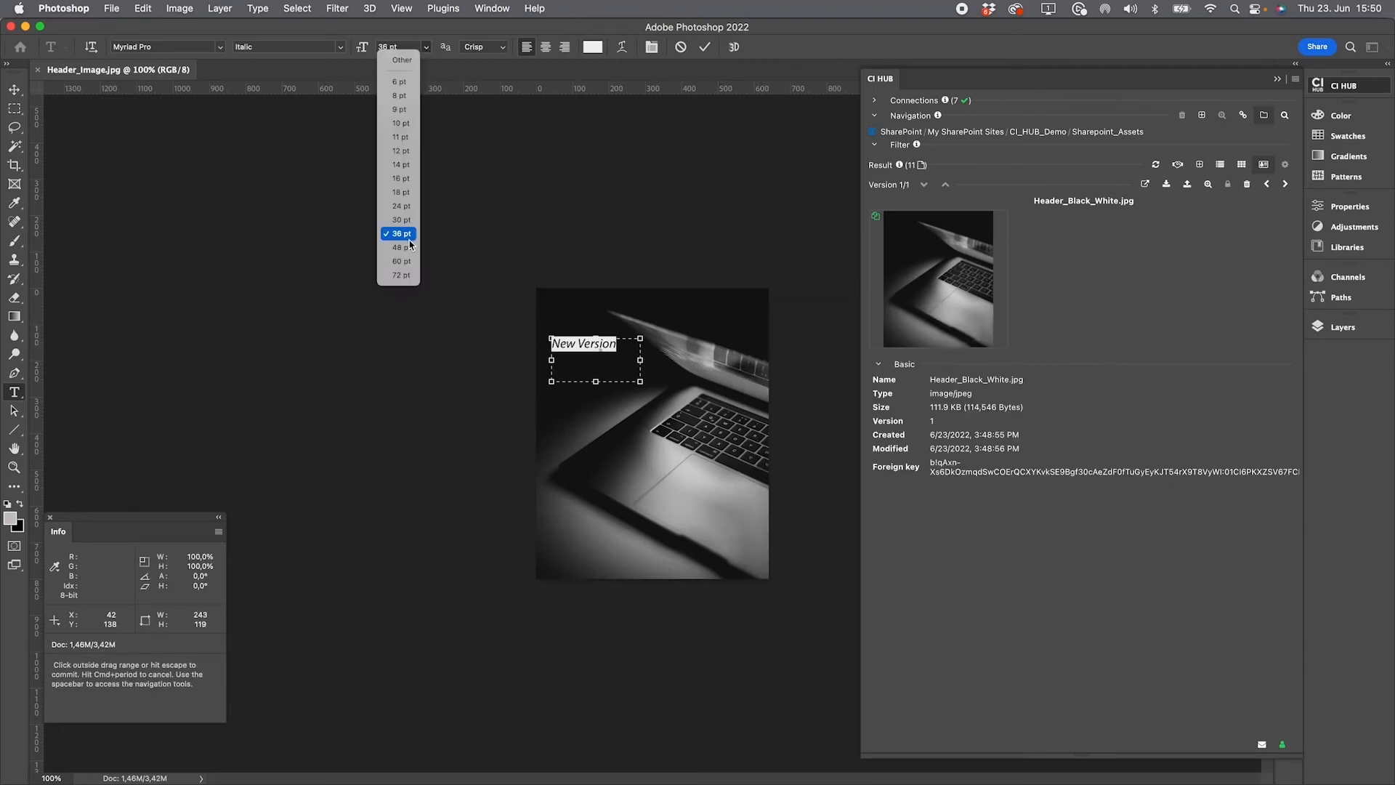
{"action": "left_click", "coordinate": [403, 261]}
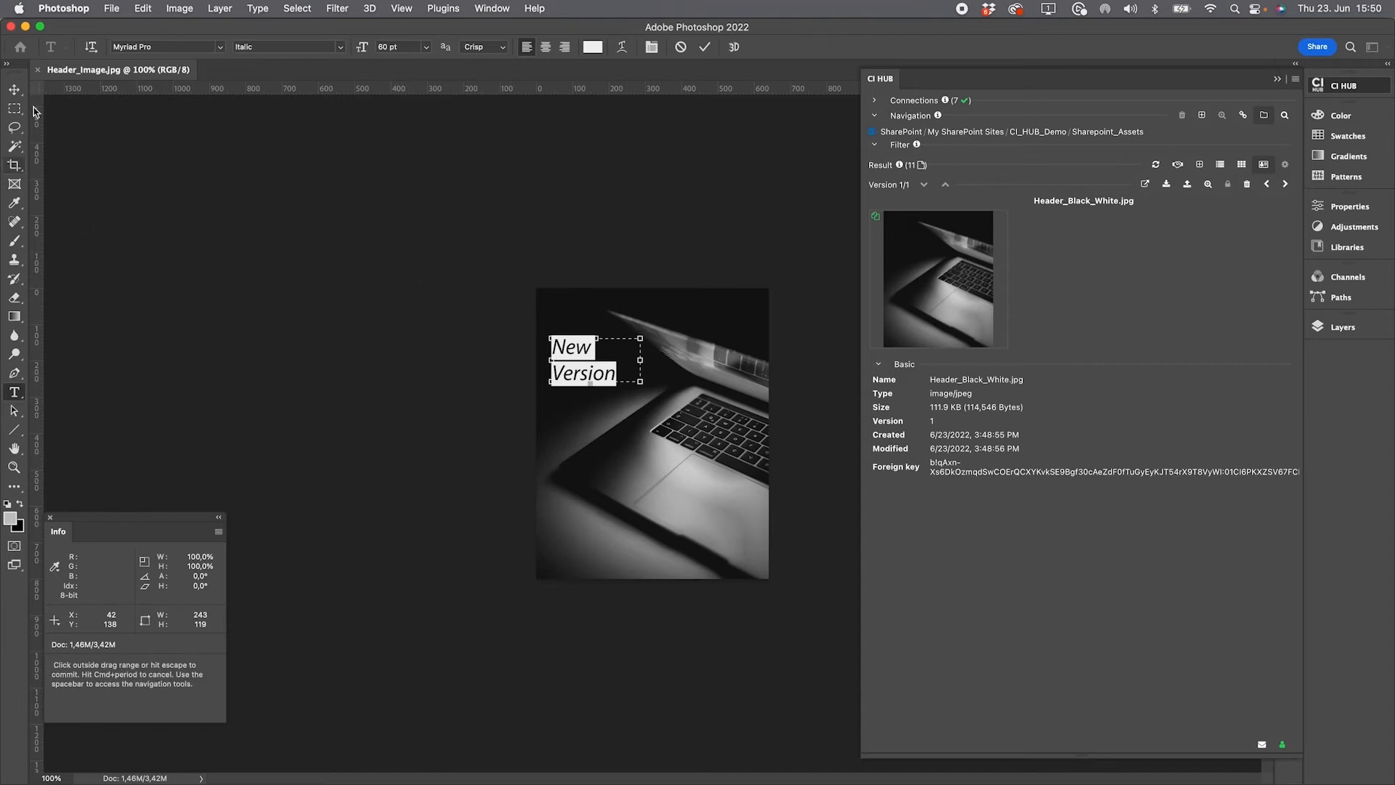
{"action": "left_click", "coordinate": [14, 89]}
Flatten the image into a single background layer
{"action": "left_click", "coordinate": [1317, 327]}
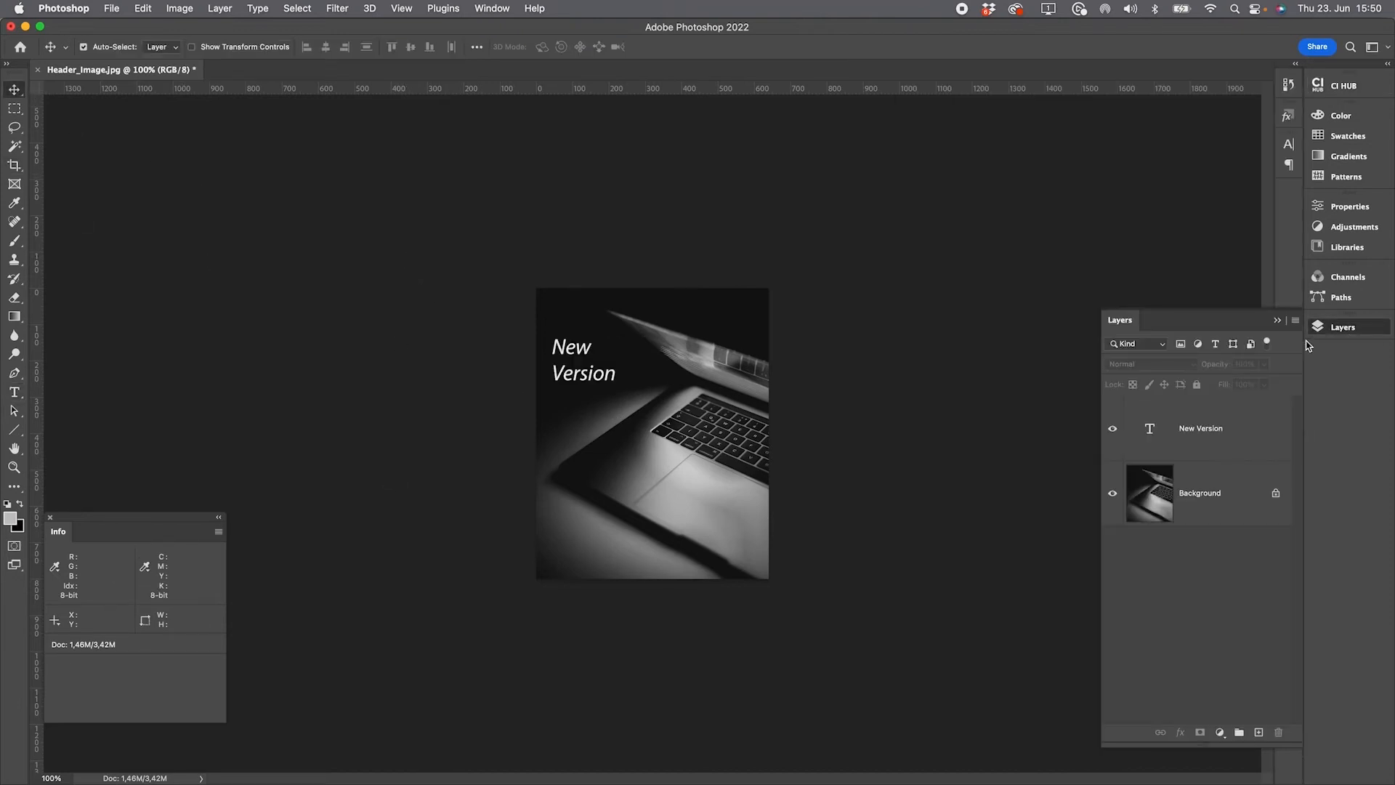
{"action": "right_click", "coordinate": [1300, 328]}
{"action": "left_click", "coordinate": [1225, 704]}
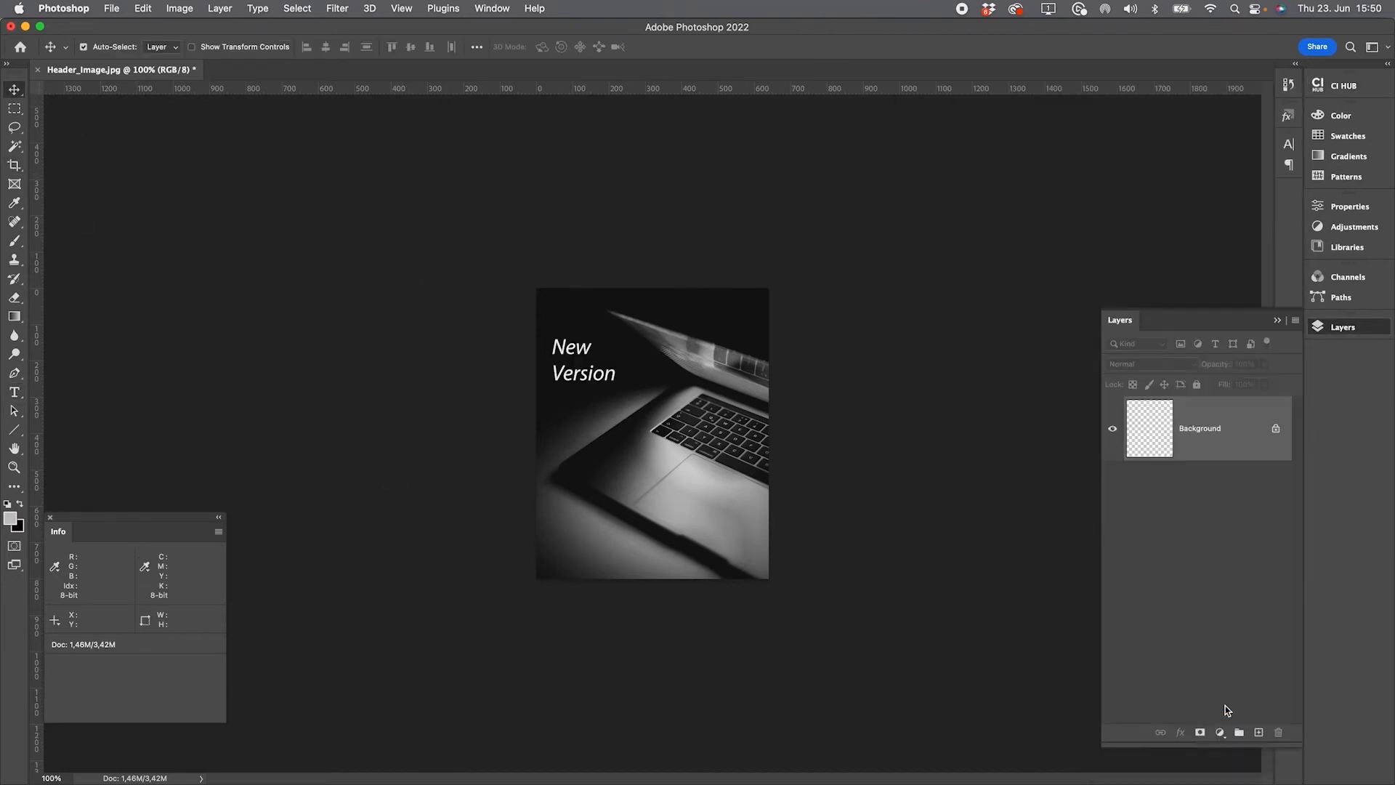
Update Header_Black_White.jpg in SharePoint with the active Photoshop document Header_Image.jpg
{"action": "left_click", "coordinate": [1344, 86]}
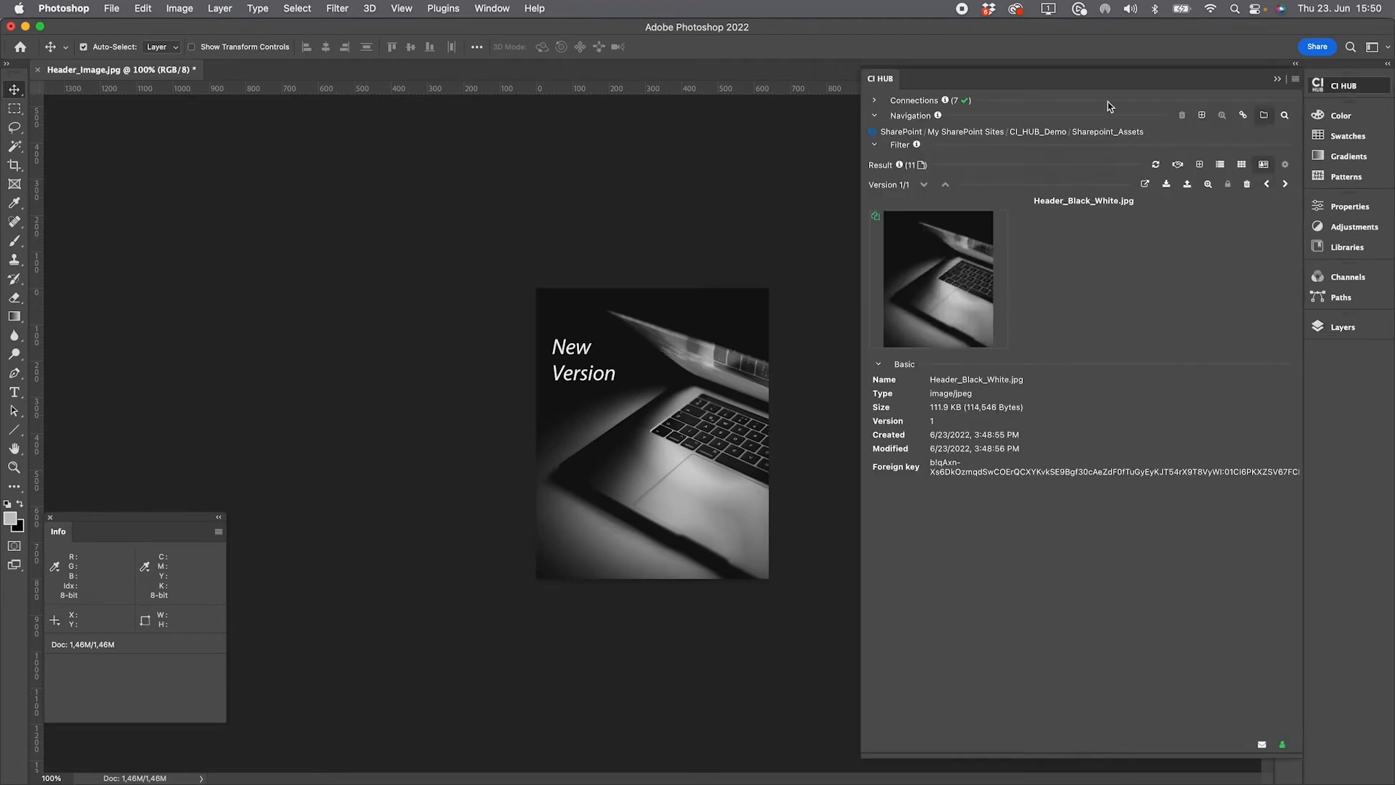
{"action": "left_click", "coordinate": [1189, 187]}
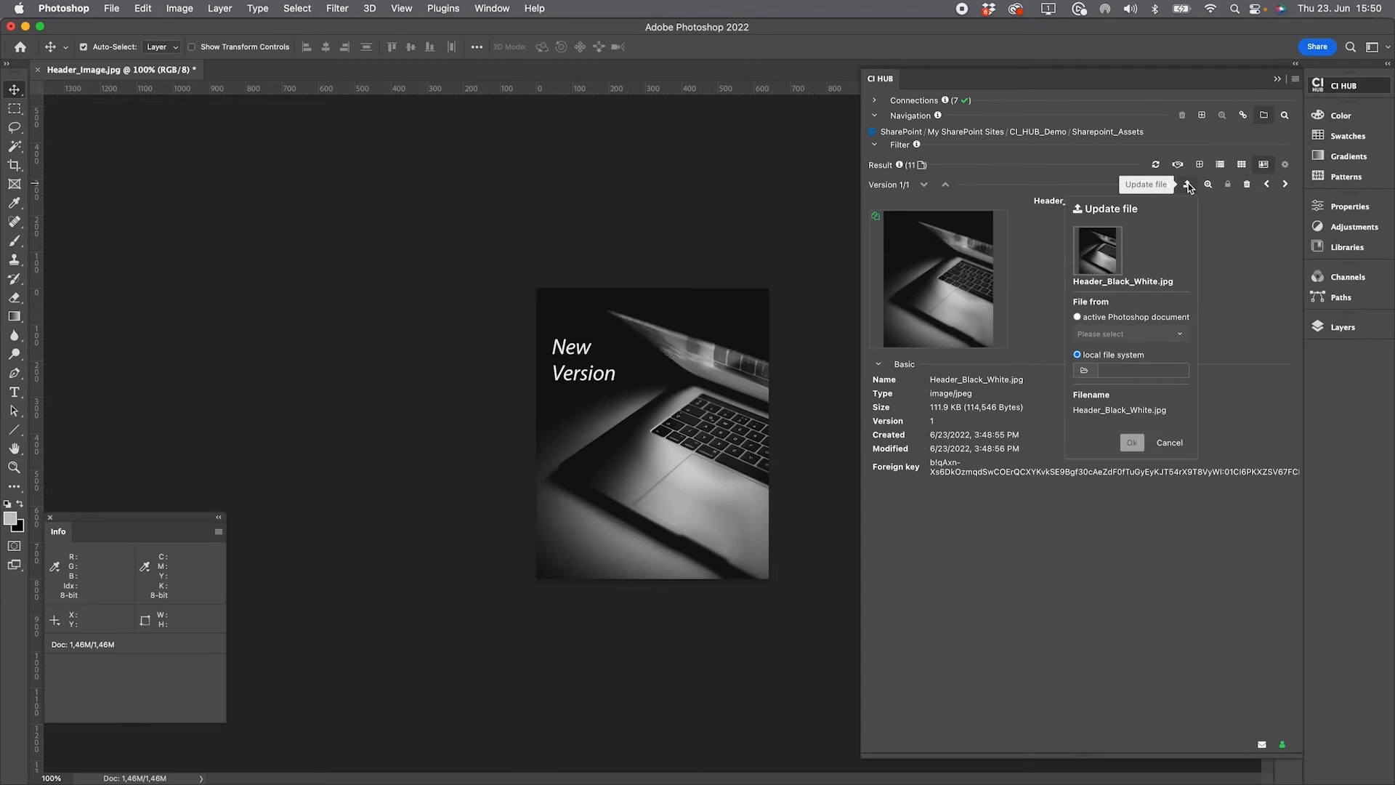
{"action": "left_click", "coordinate": [1145, 317]}
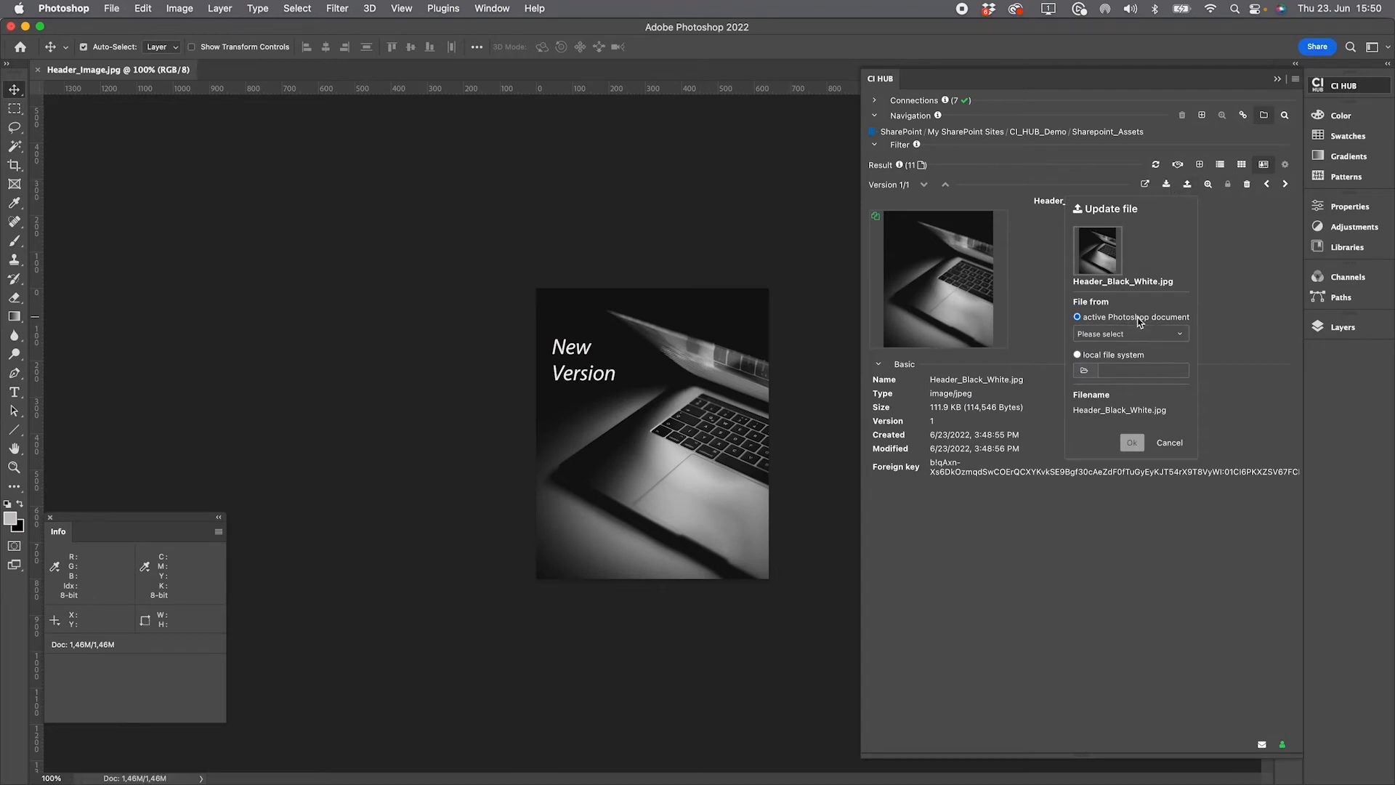
{"action": "left_click", "coordinate": [1130, 334]}
{"action": "left_click", "coordinate": [1130, 356]}
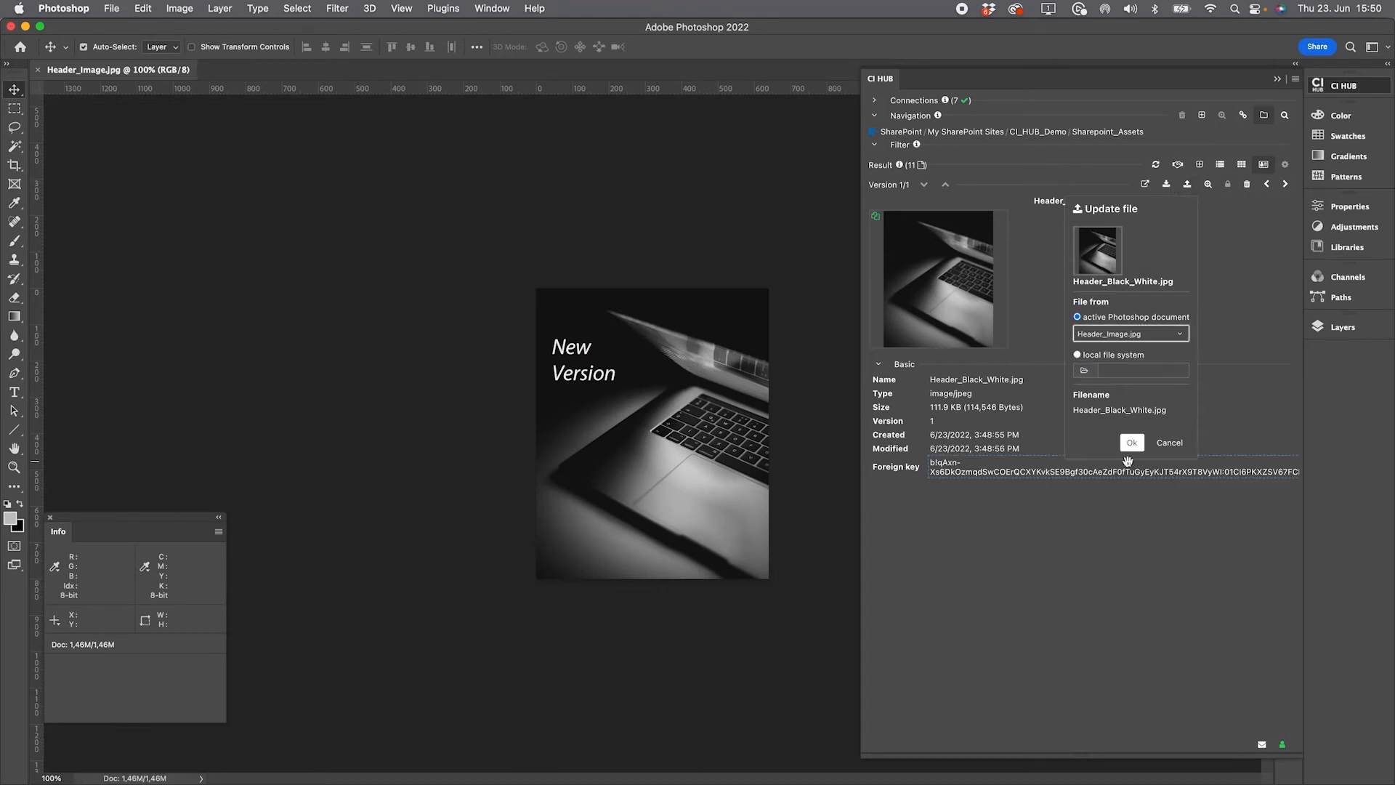
{"action": "left_click", "coordinate": [1132, 443]}
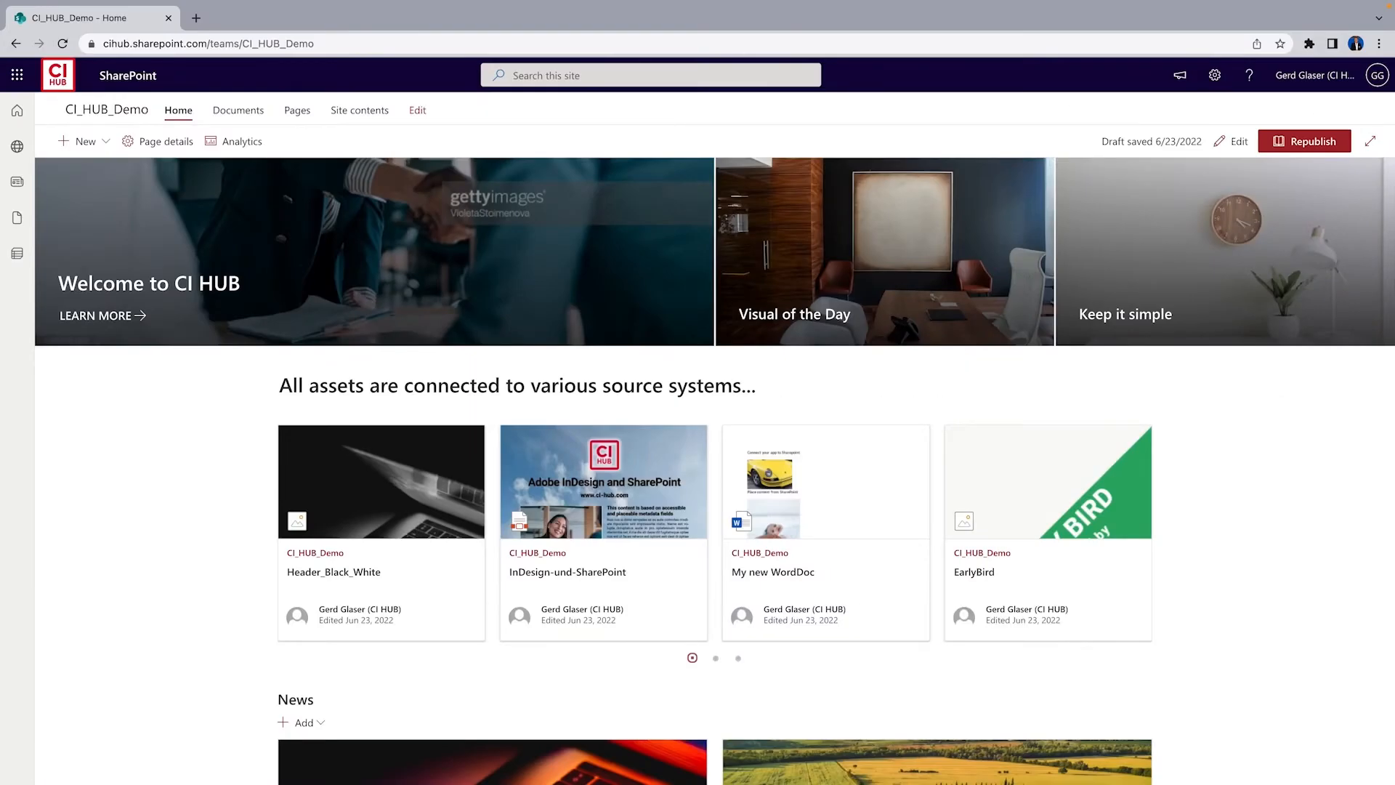
Open the updated Header_Black_White.jpg in the SharePoint Sharepoint_Assets library to check the new version
{"action": "left_click", "coordinate": [237, 110]}
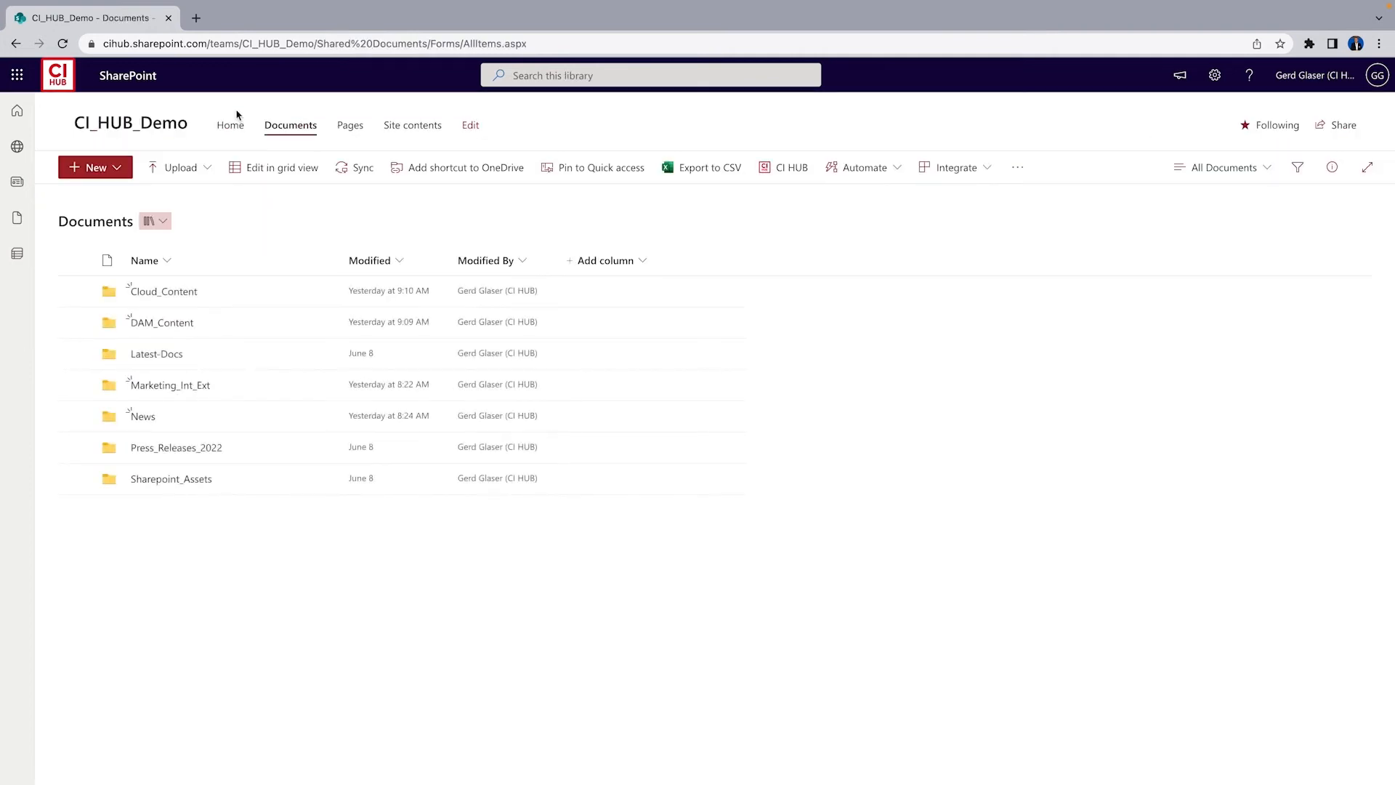
{"action": "left_click", "coordinate": [205, 488]}
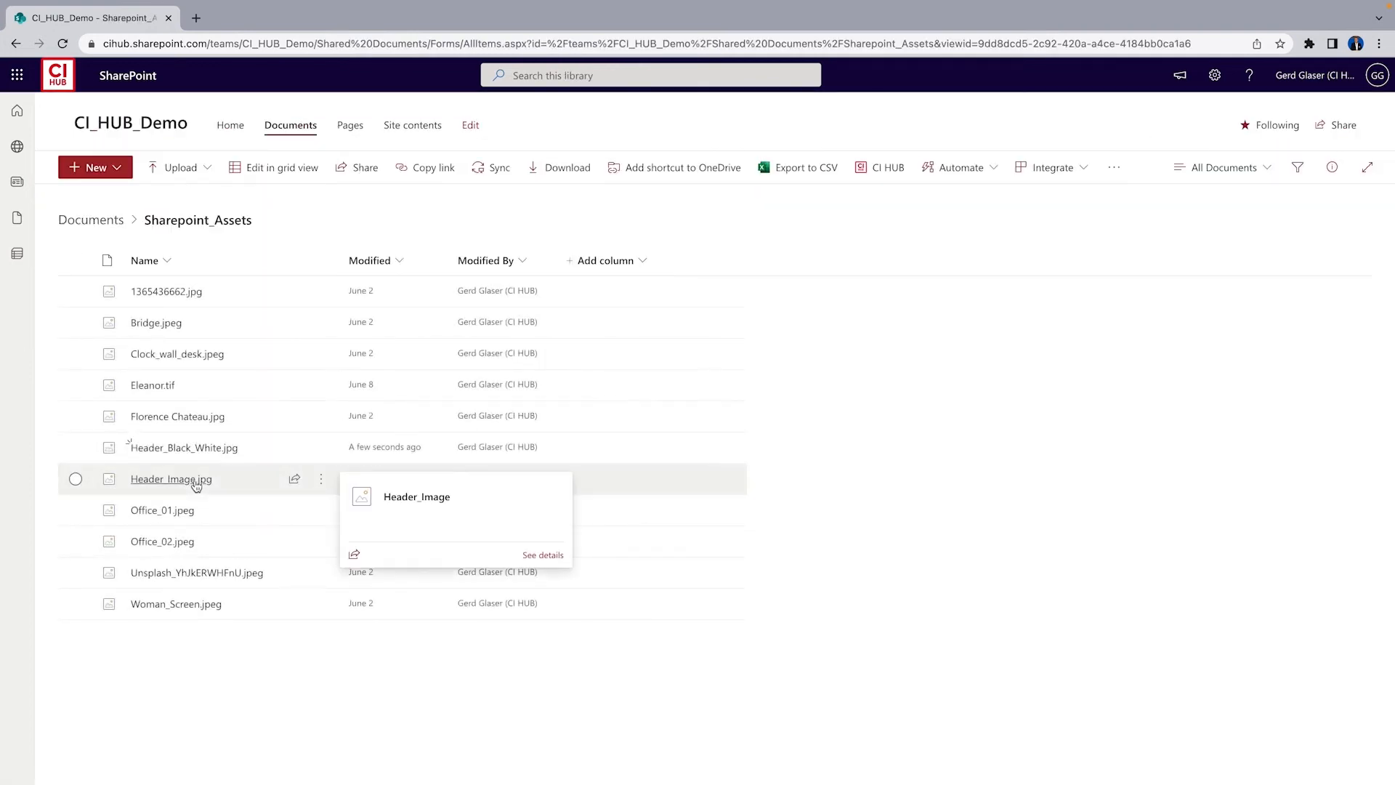
{"action": "left_click", "coordinate": [190, 449]}
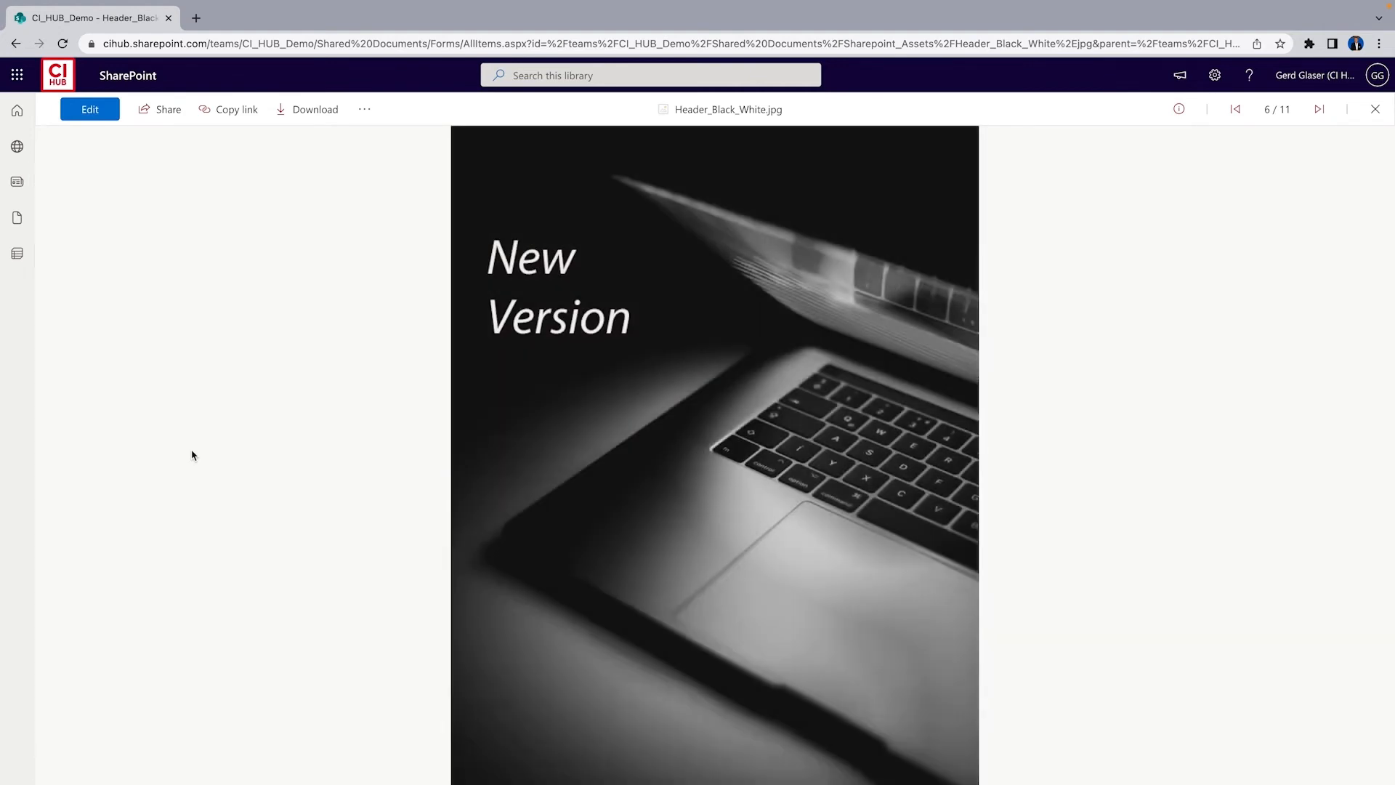
{"action": "left_click", "coordinate": [15, 43]}
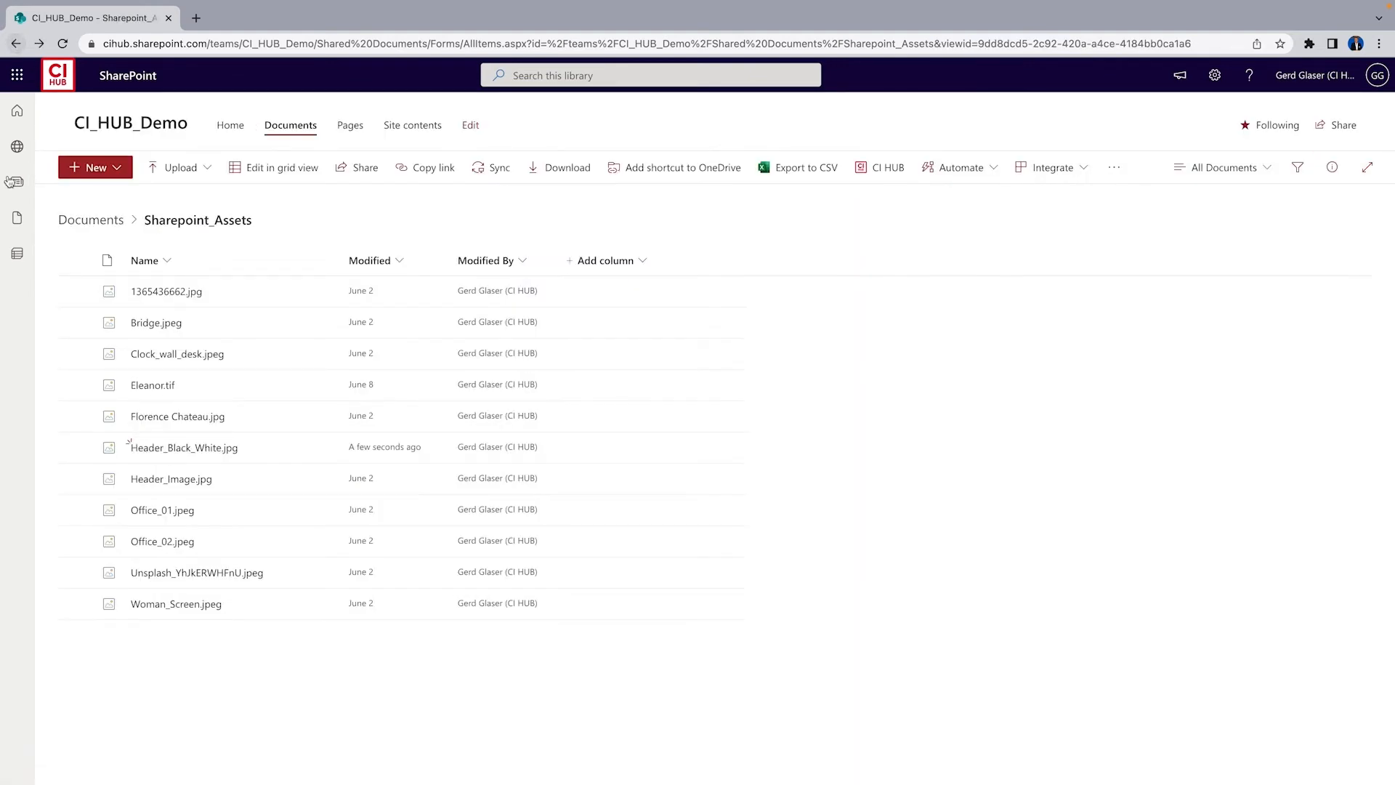
{"action": "left_click", "coordinate": [230, 128]}
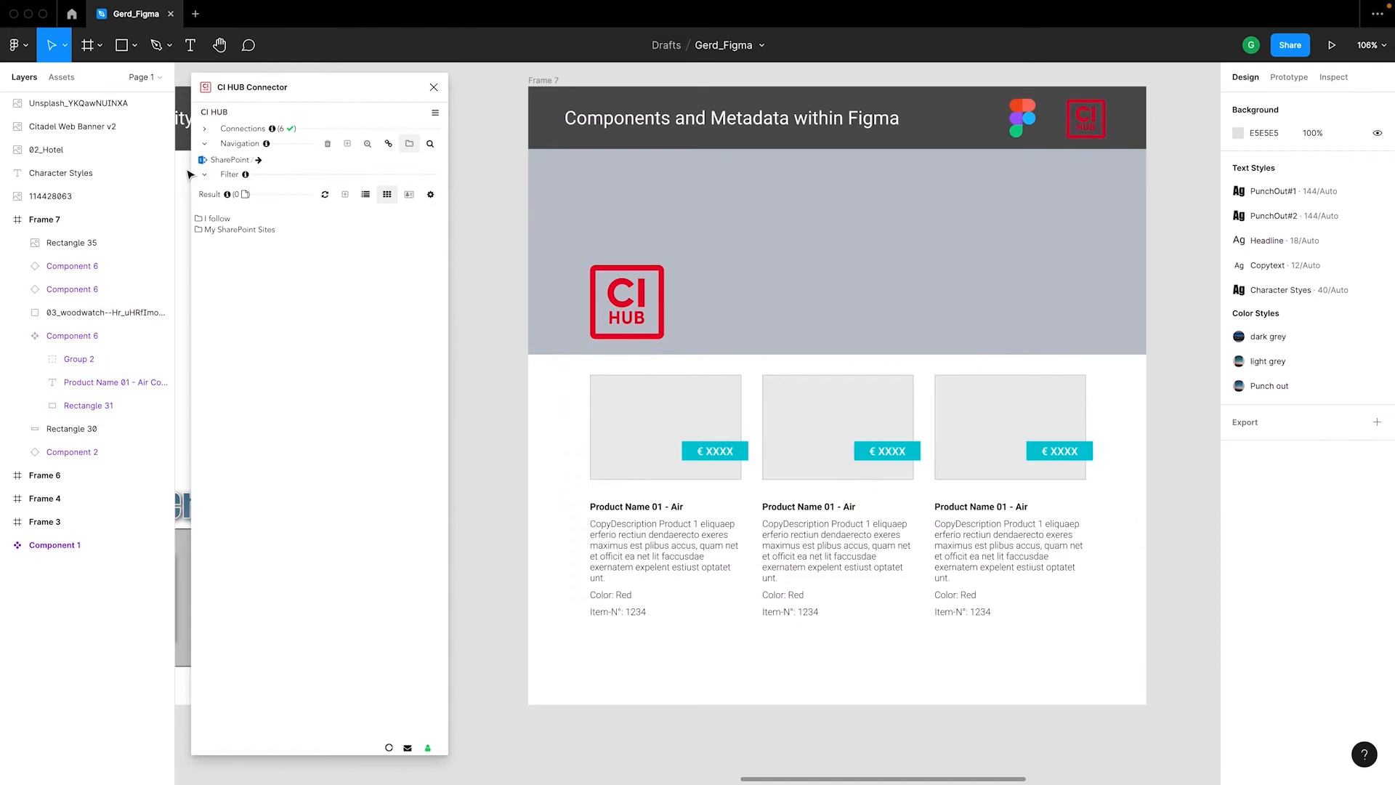
Fill the Figma header rectangle with Bridge.jpeg from the SharePoint Sharepoint_Assets folder as an image fill
{"action": "left_click", "coordinate": [229, 161]}
{"action": "double_click", "coordinate": [221, 230]}
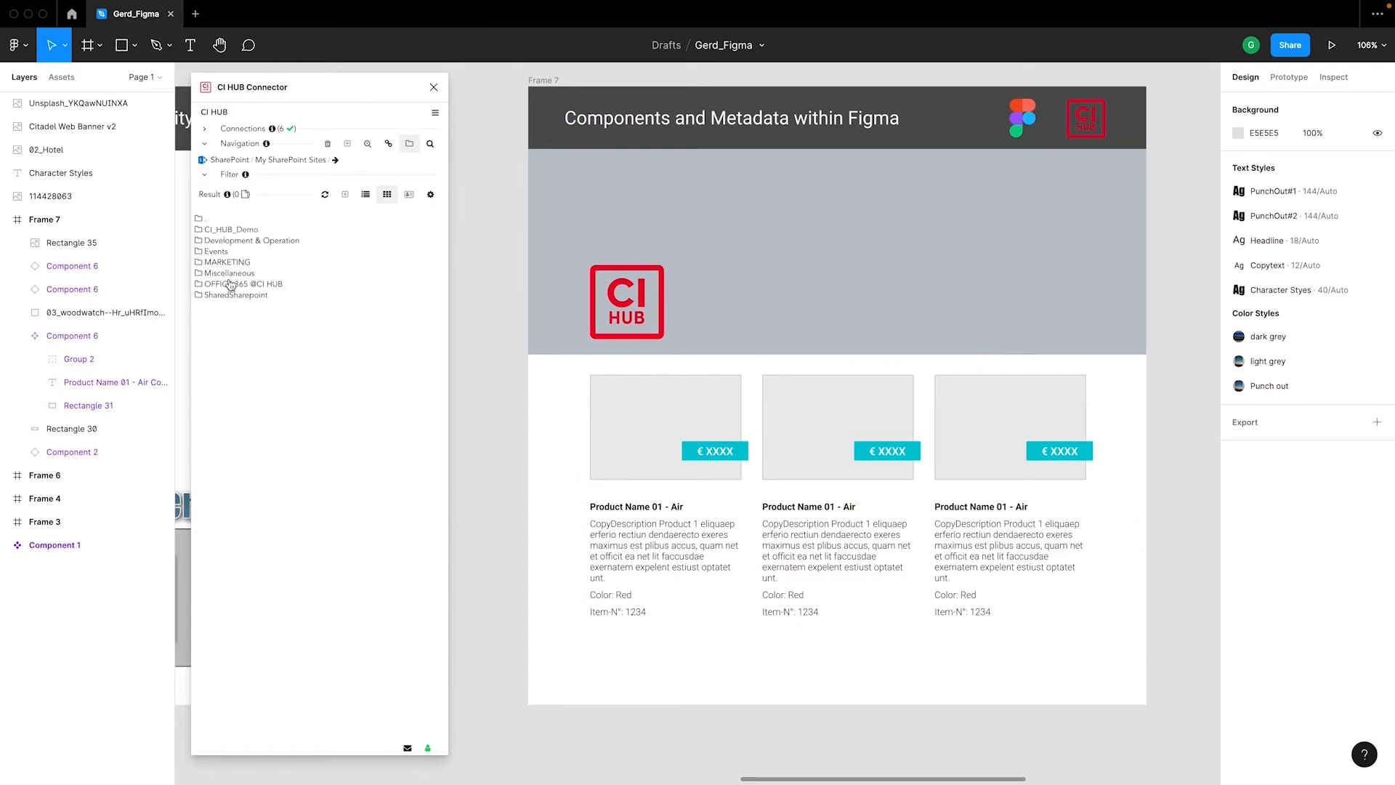
{"action": "double_click", "coordinate": [229, 231]}
{"action": "double_click", "coordinate": [240, 294]}
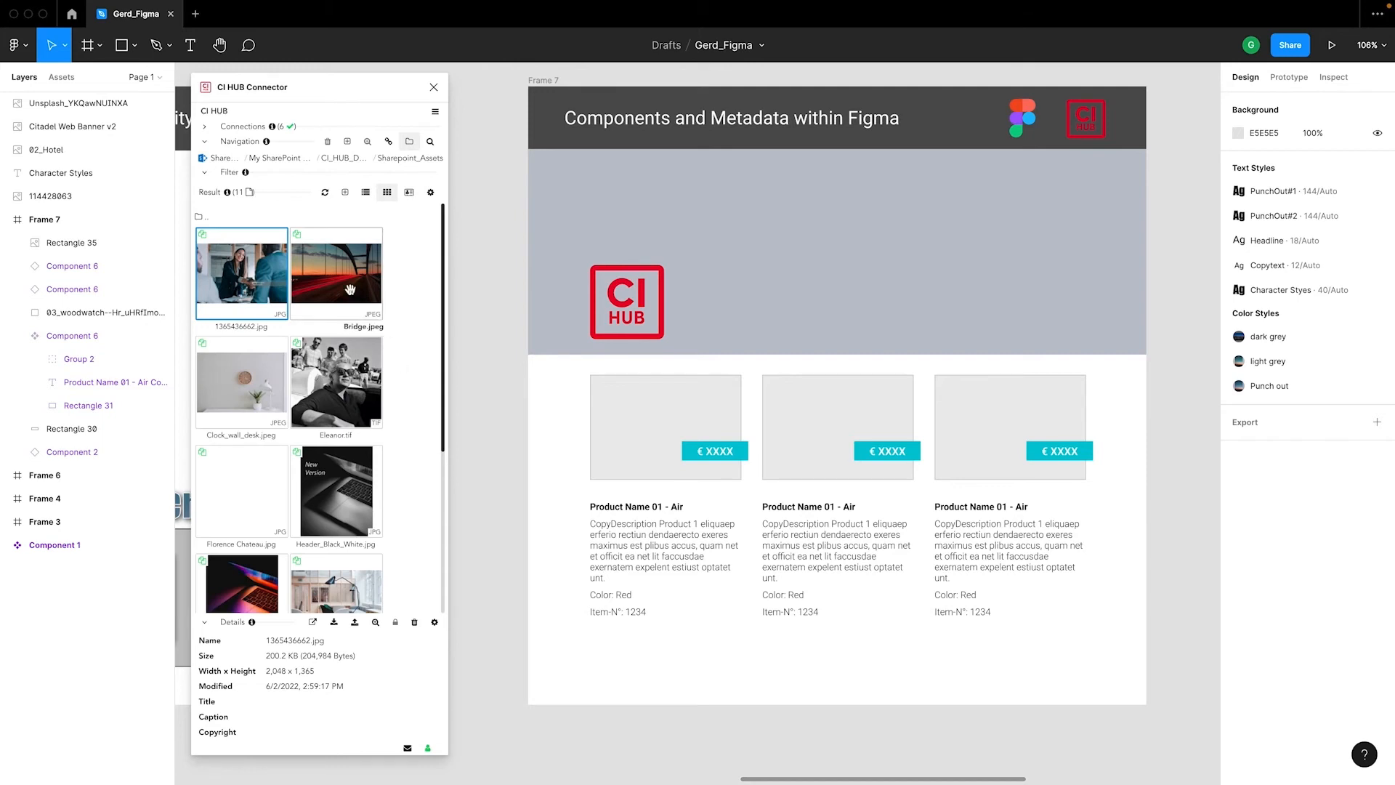
{"action": "left_click", "coordinate": [561, 185]}
{"action": "left_click", "coordinate": [355, 260]}
{"action": "left_click", "coordinate": [339, 641]}
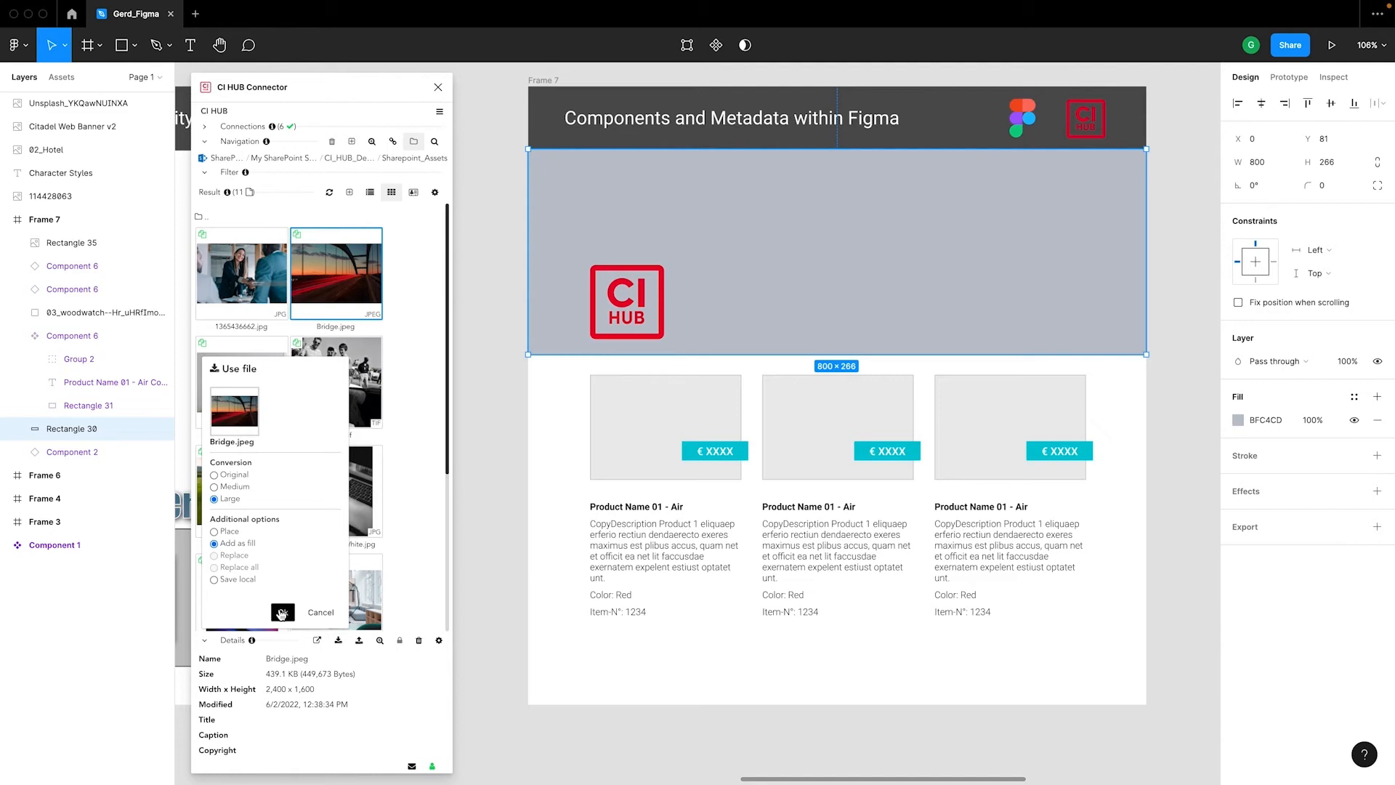
{"action": "left_click", "coordinate": [282, 613]}
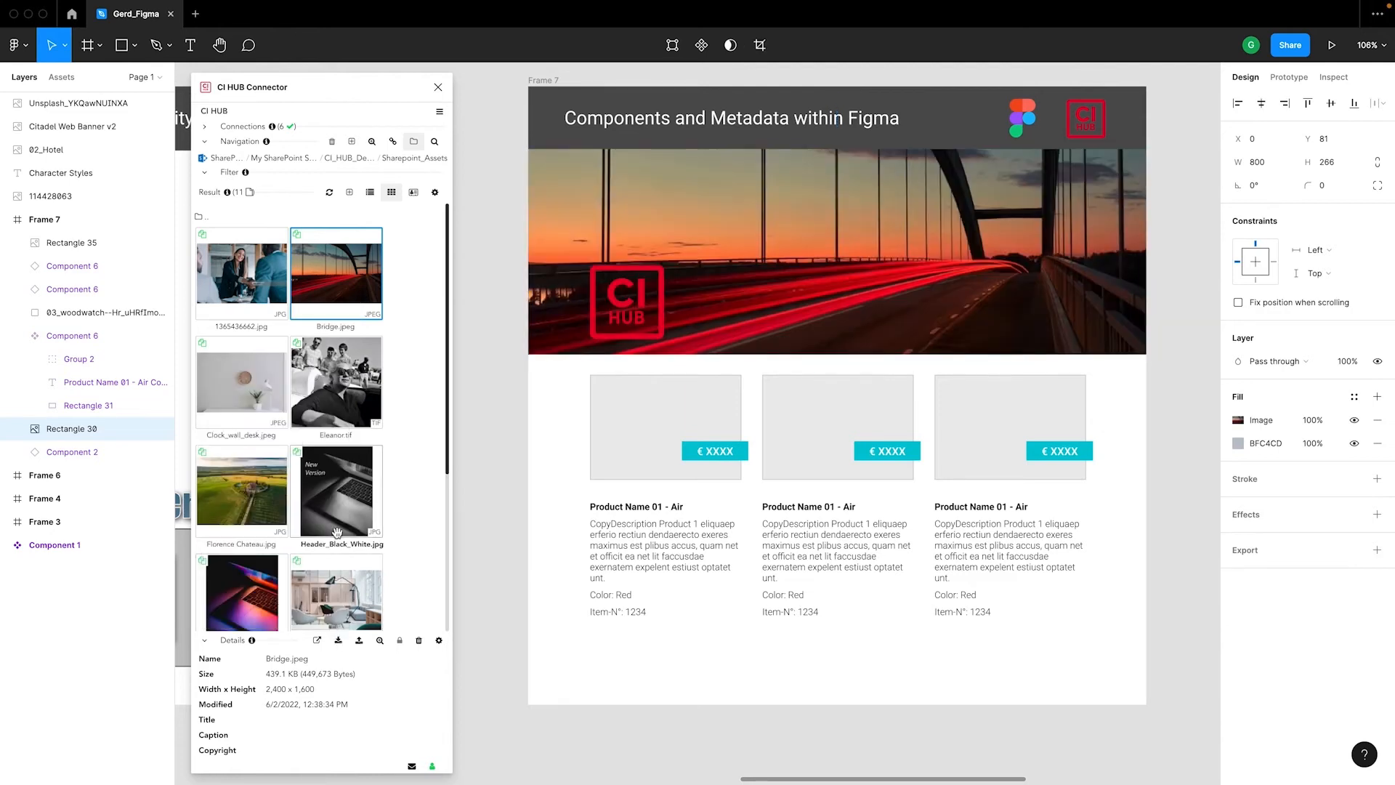
Fill the product component's image rectangle with 1365436662.jpg as an image fill
{"action": "double_click", "coordinate": [621, 418]}
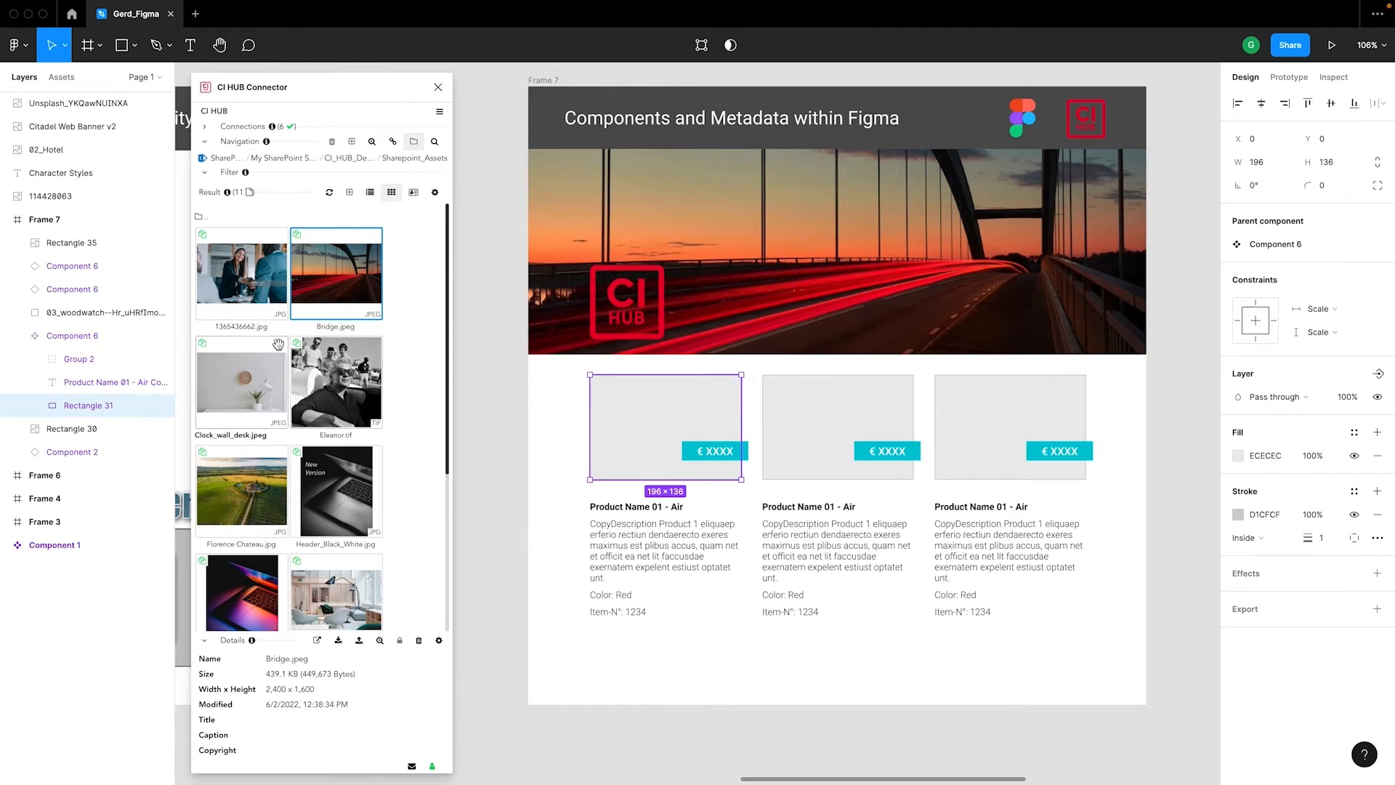
{"action": "right_click", "coordinate": [280, 301]}
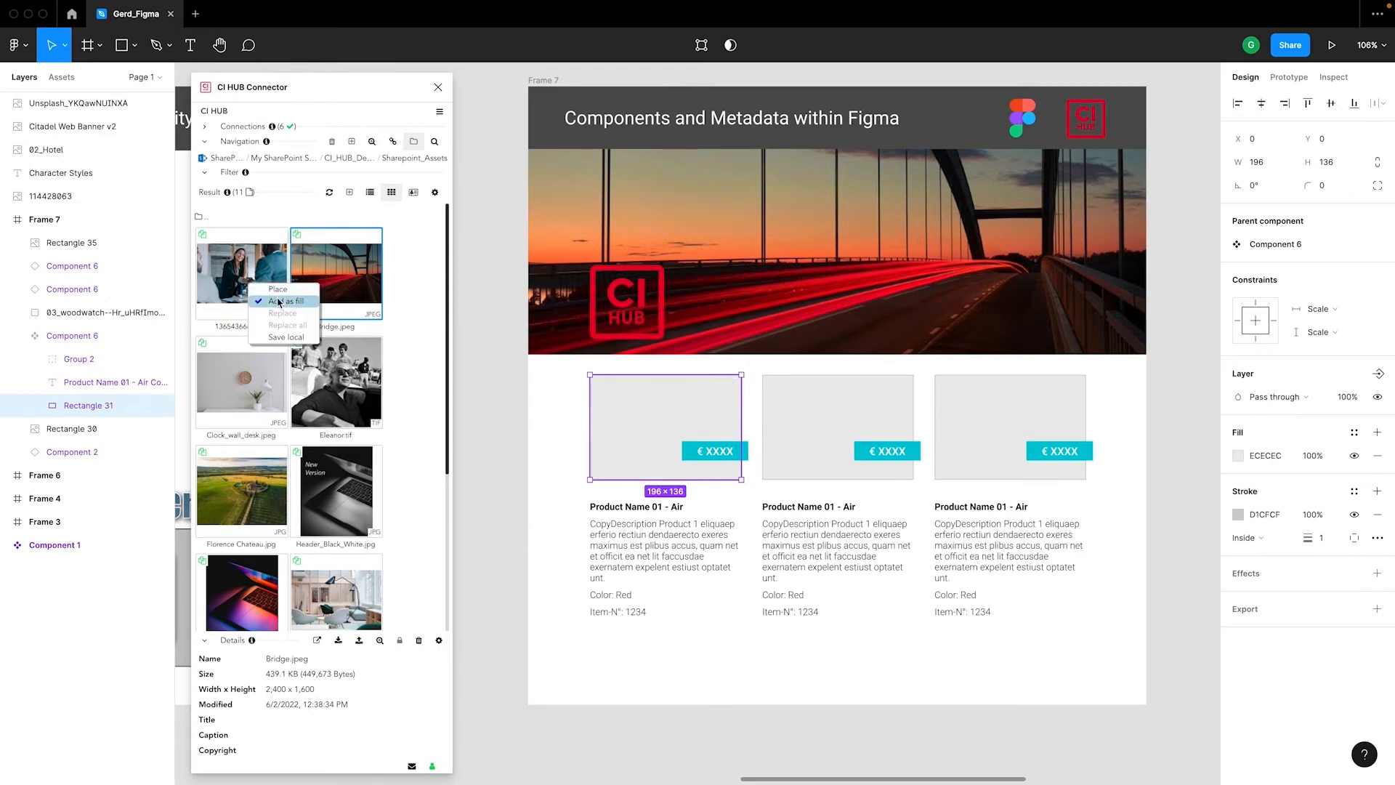
{"action": "left_click", "coordinate": [279, 301]}
{"action": "left_click", "coordinate": [640, 759]}
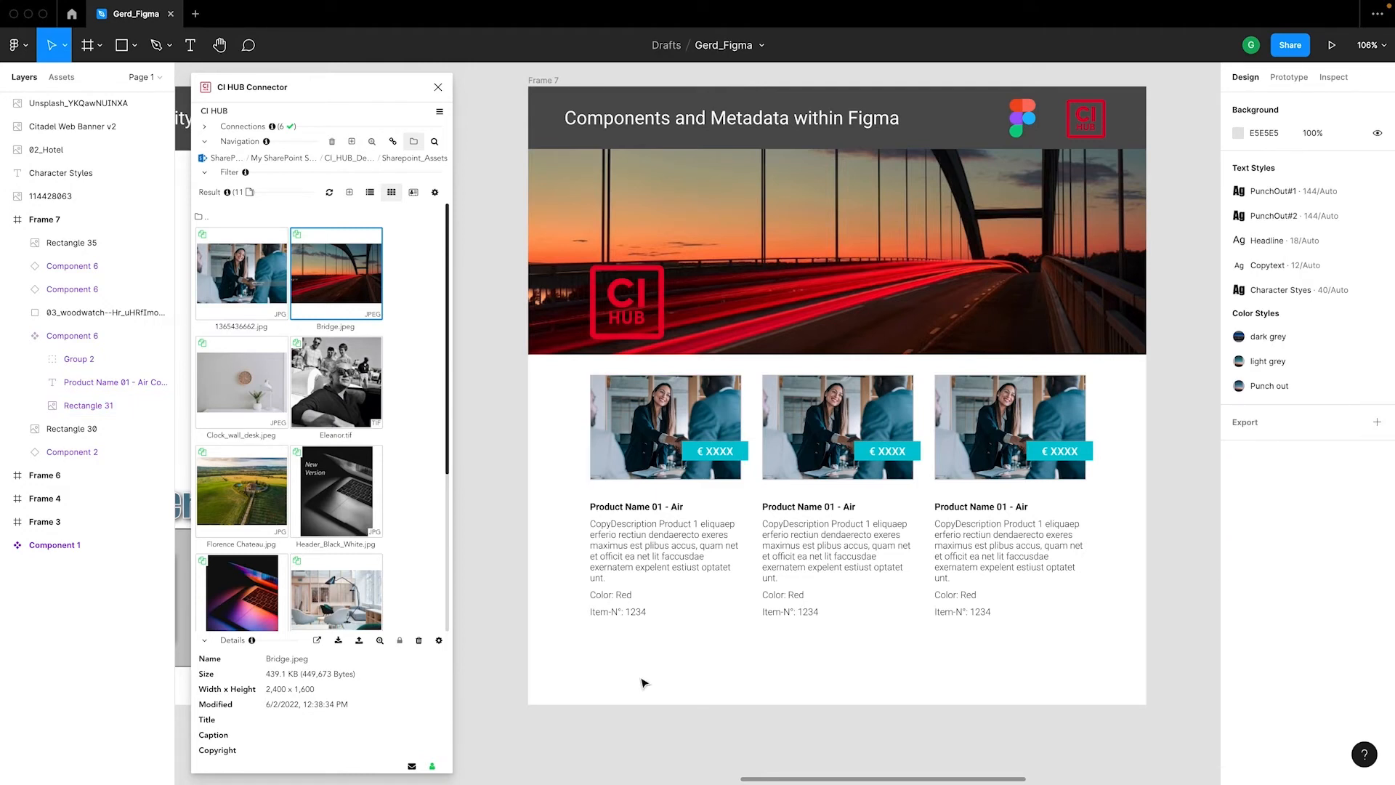
Add the active Figma document as Page 1.png to the Marketing_Int_Ext SharePoint folder
{"action": "left_click", "coordinate": [201, 218]}
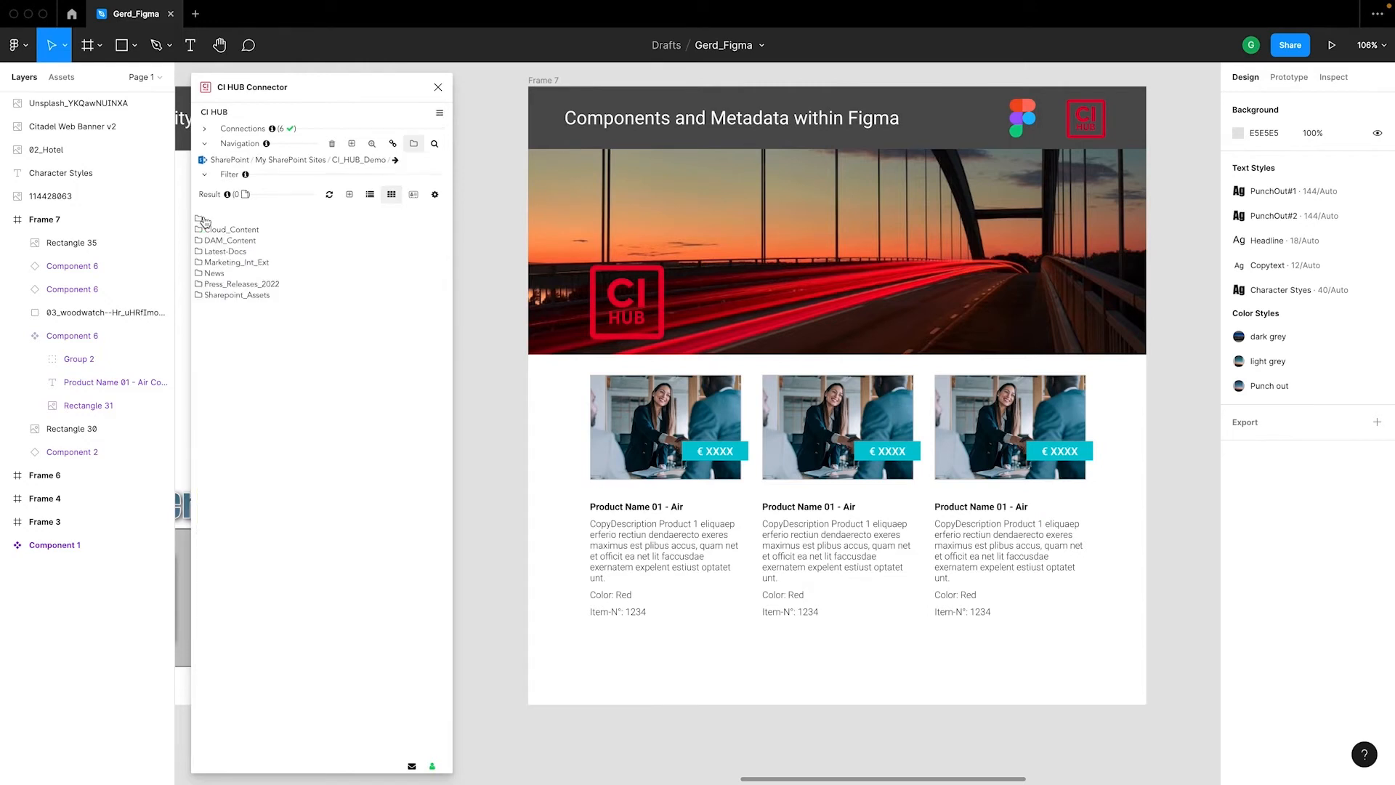
{"action": "left_click", "coordinate": [240, 264]}
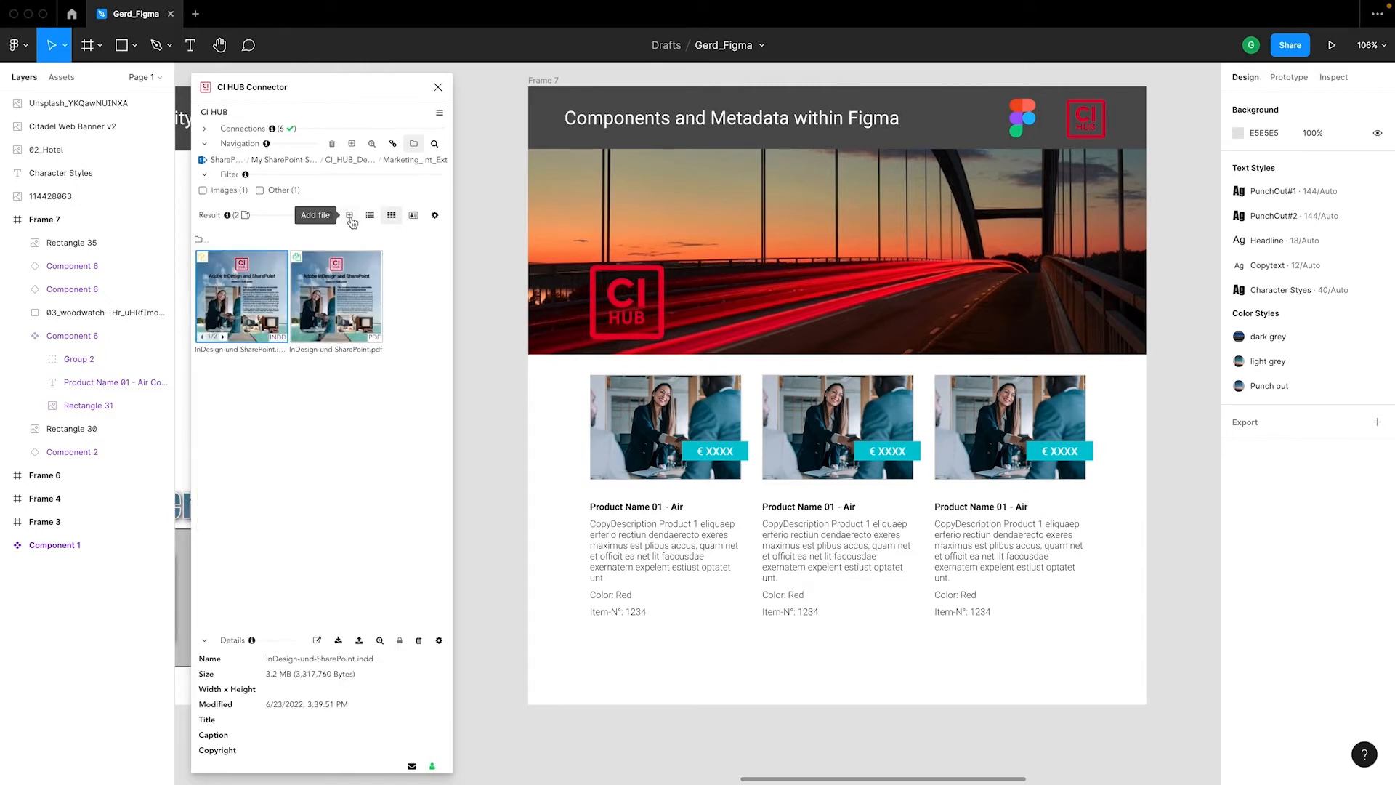
{"action": "left_click", "coordinate": [350, 218]}
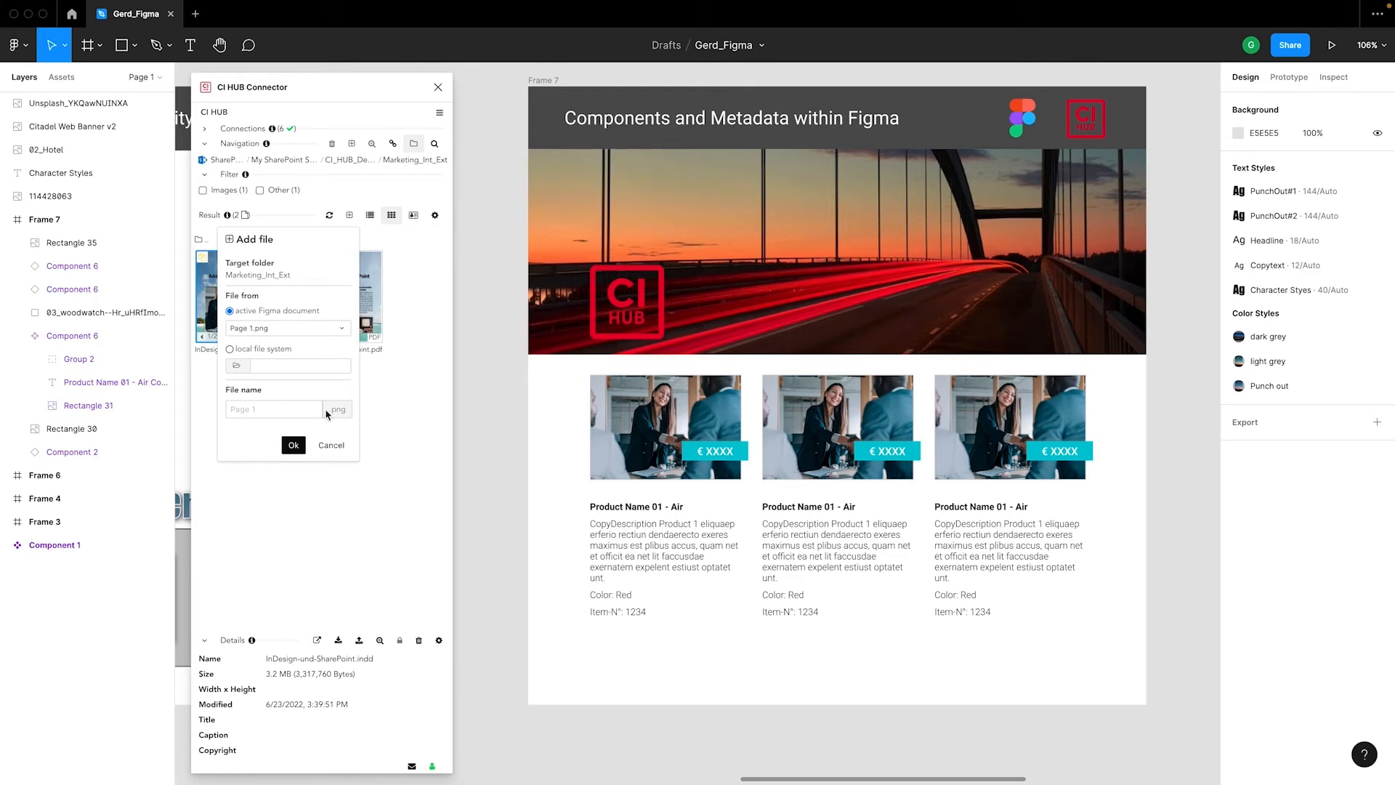
{"action": "left_click", "coordinate": [295, 447]}
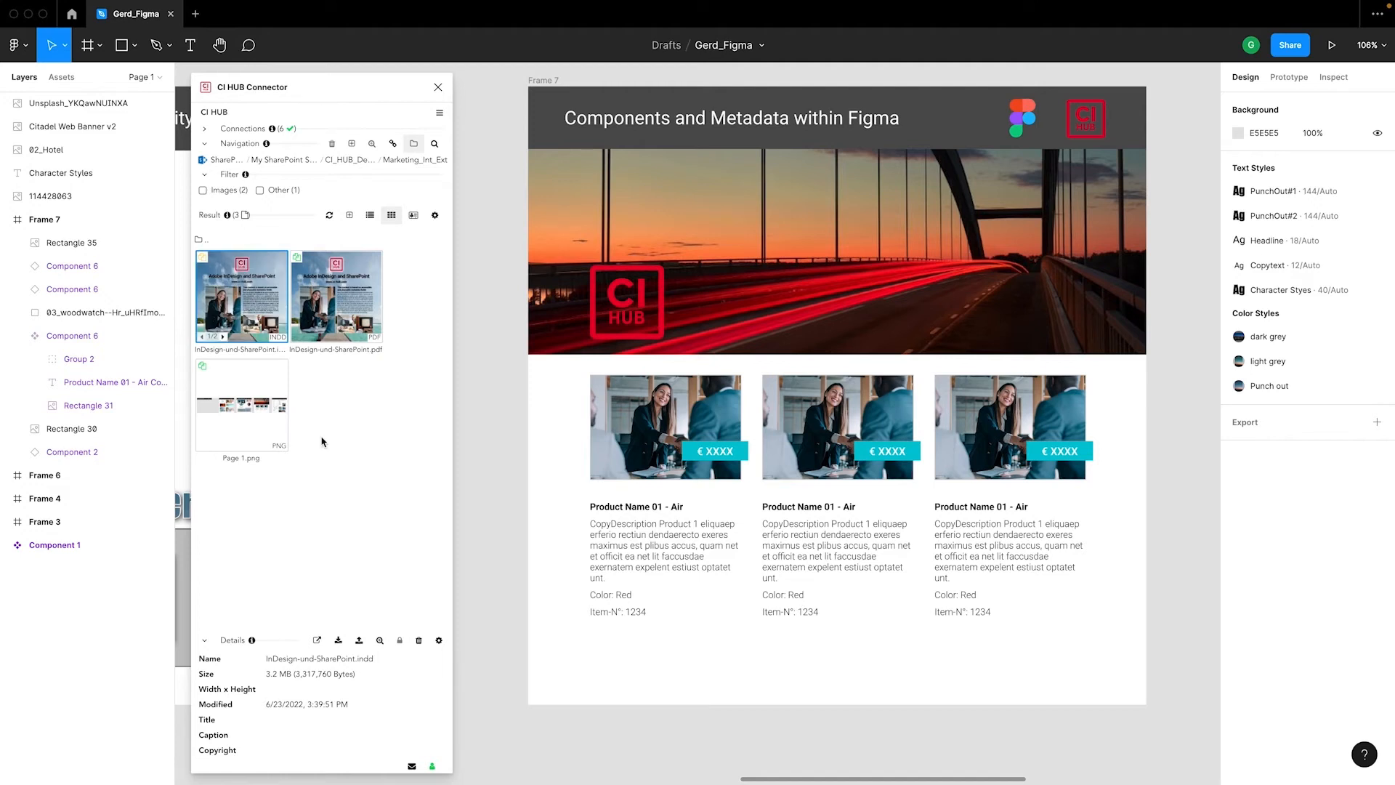
Check Page 1.png in the SharePoint Marketing_Int_Ext document folder
{"action": "double_click", "coordinate": [240, 404]}
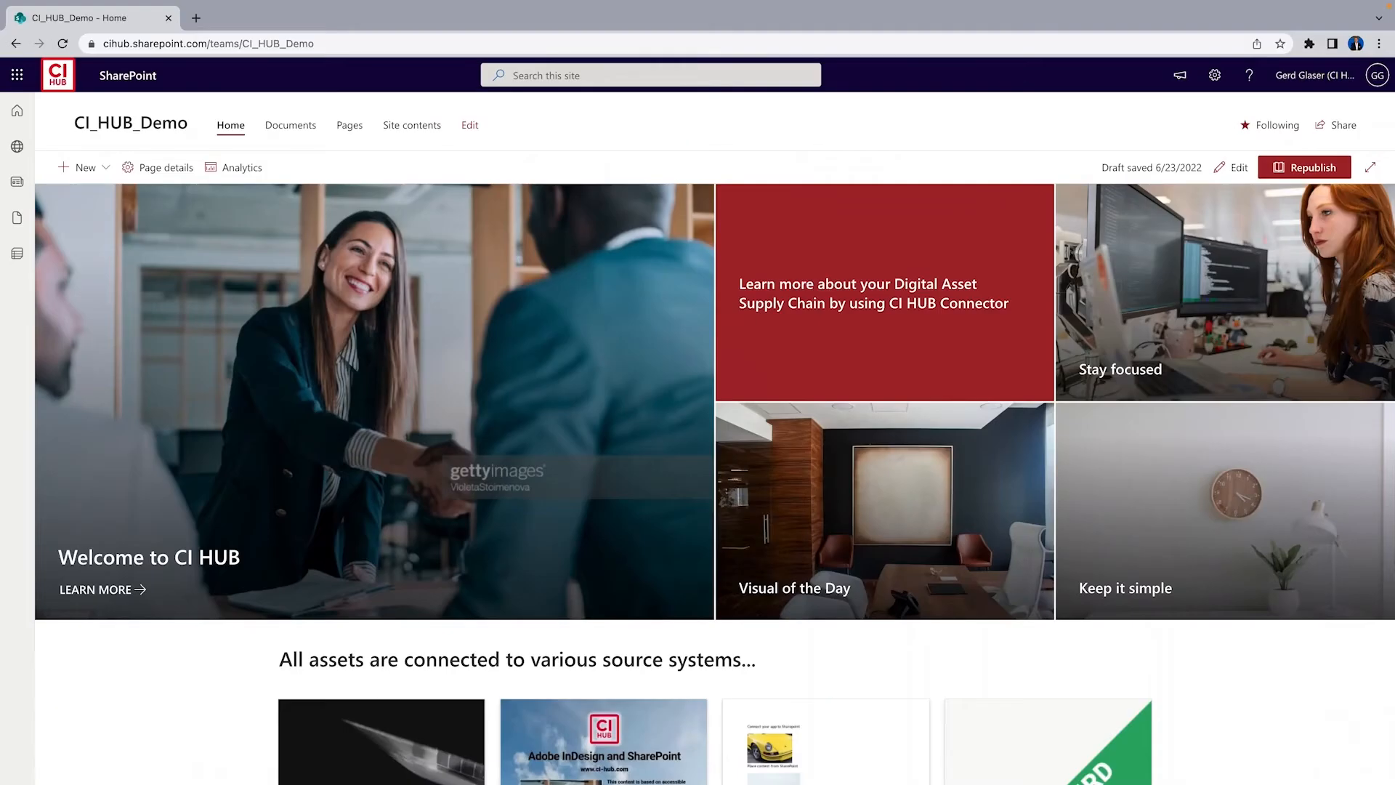
{"action": "left_click", "coordinate": [280, 127]}
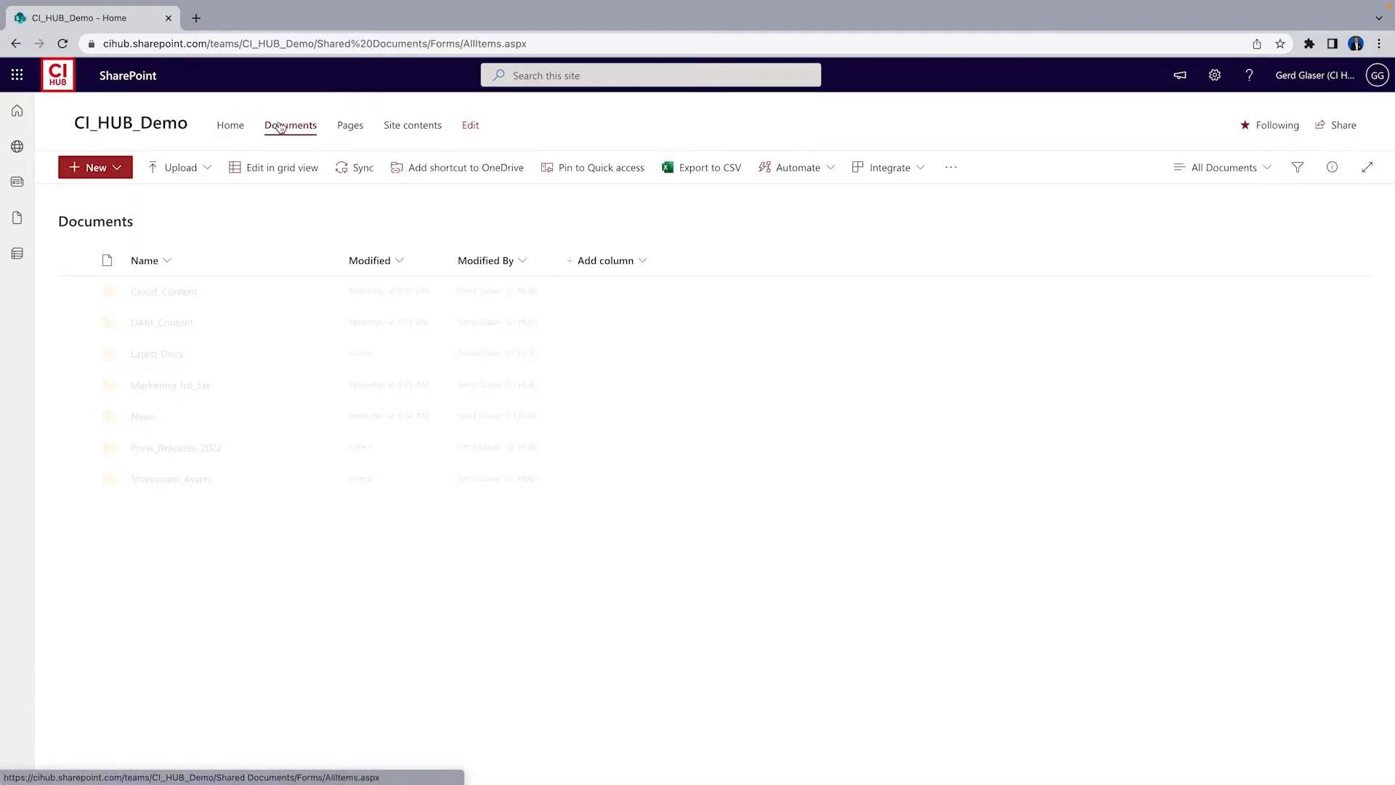
{"action": "left_click", "coordinate": [192, 390]}
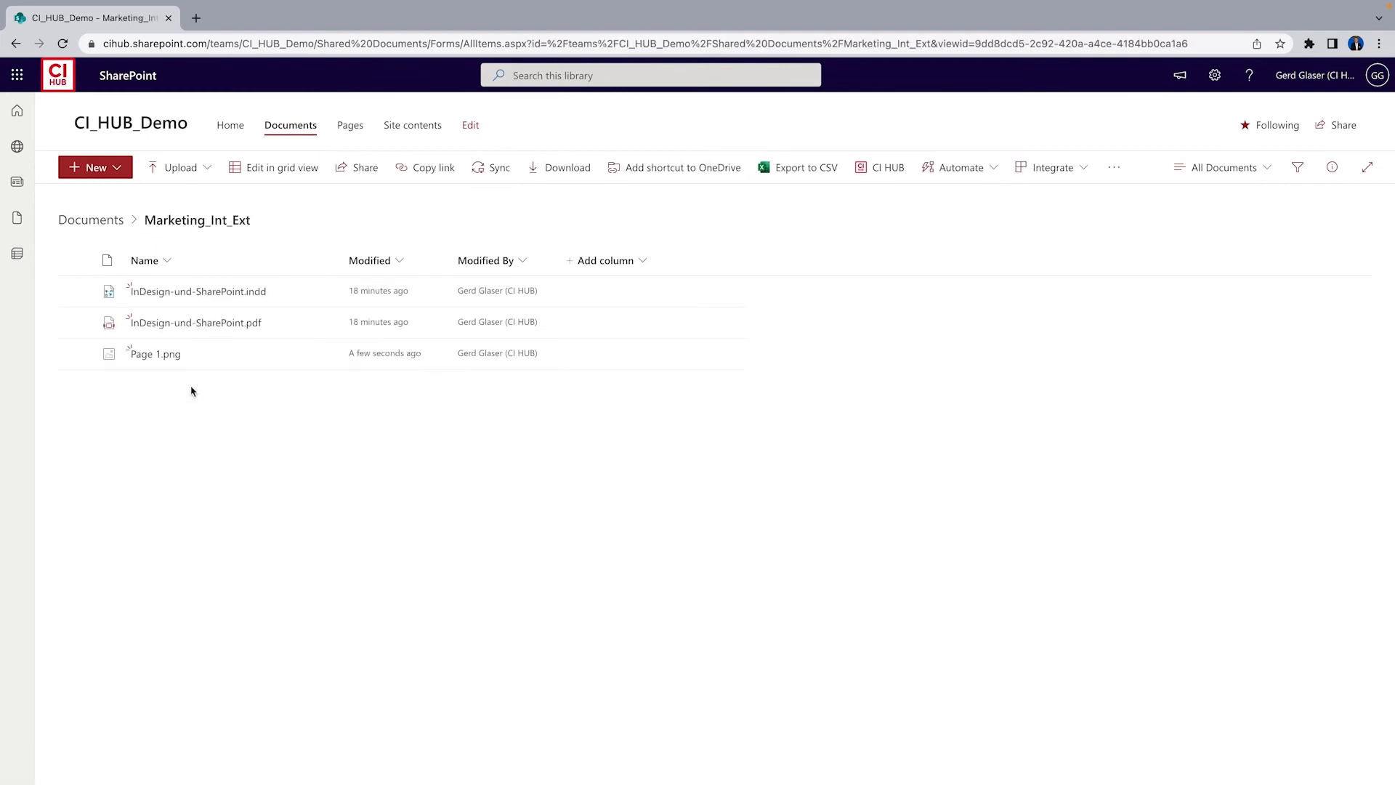
{"action": "left_click", "coordinate": [171, 354]}
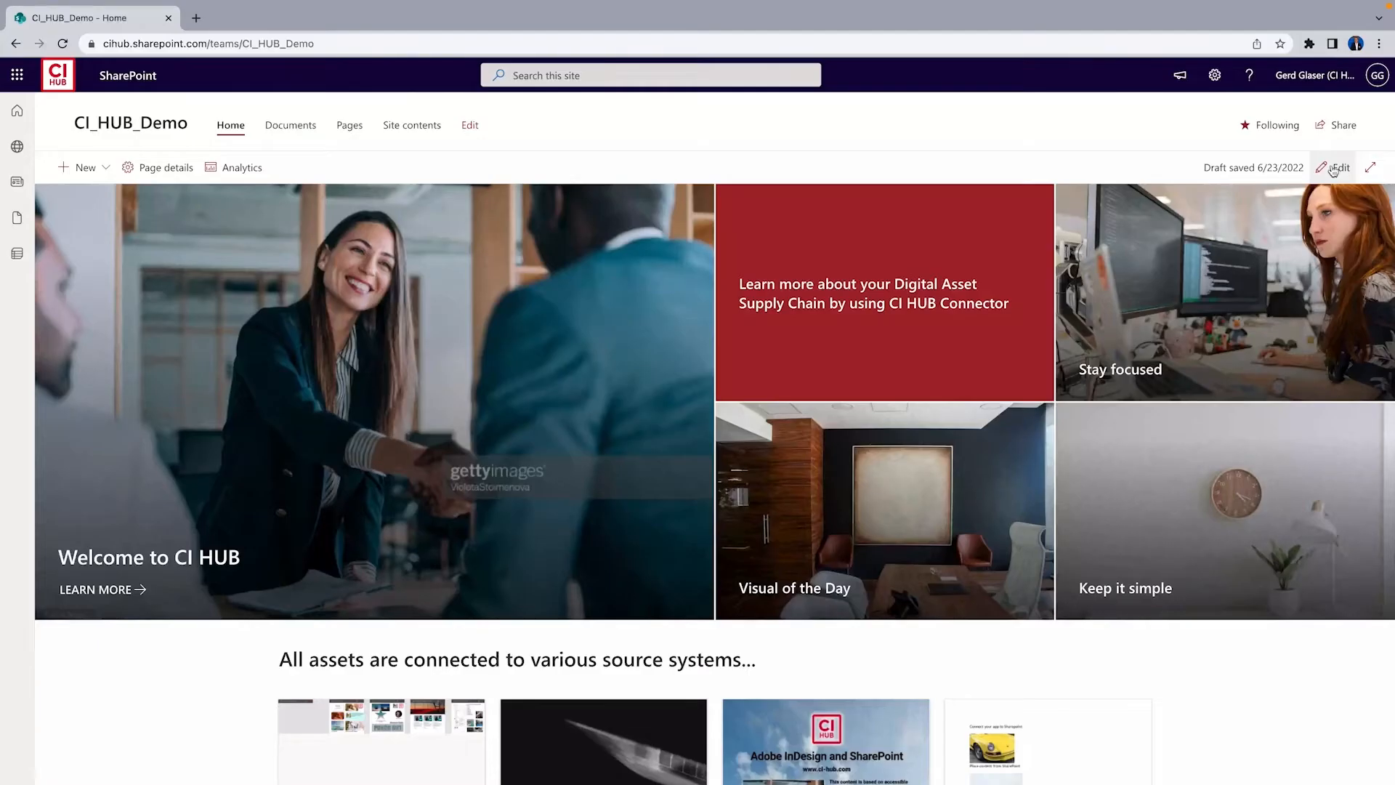
Set the second hero tile's background to the custom image Unsplash_qtFxWBk2RiM.jpg from the Cloud_Content folder and save the page as a draft
{"action": "left_click", "coordinate": [1340, 165]}
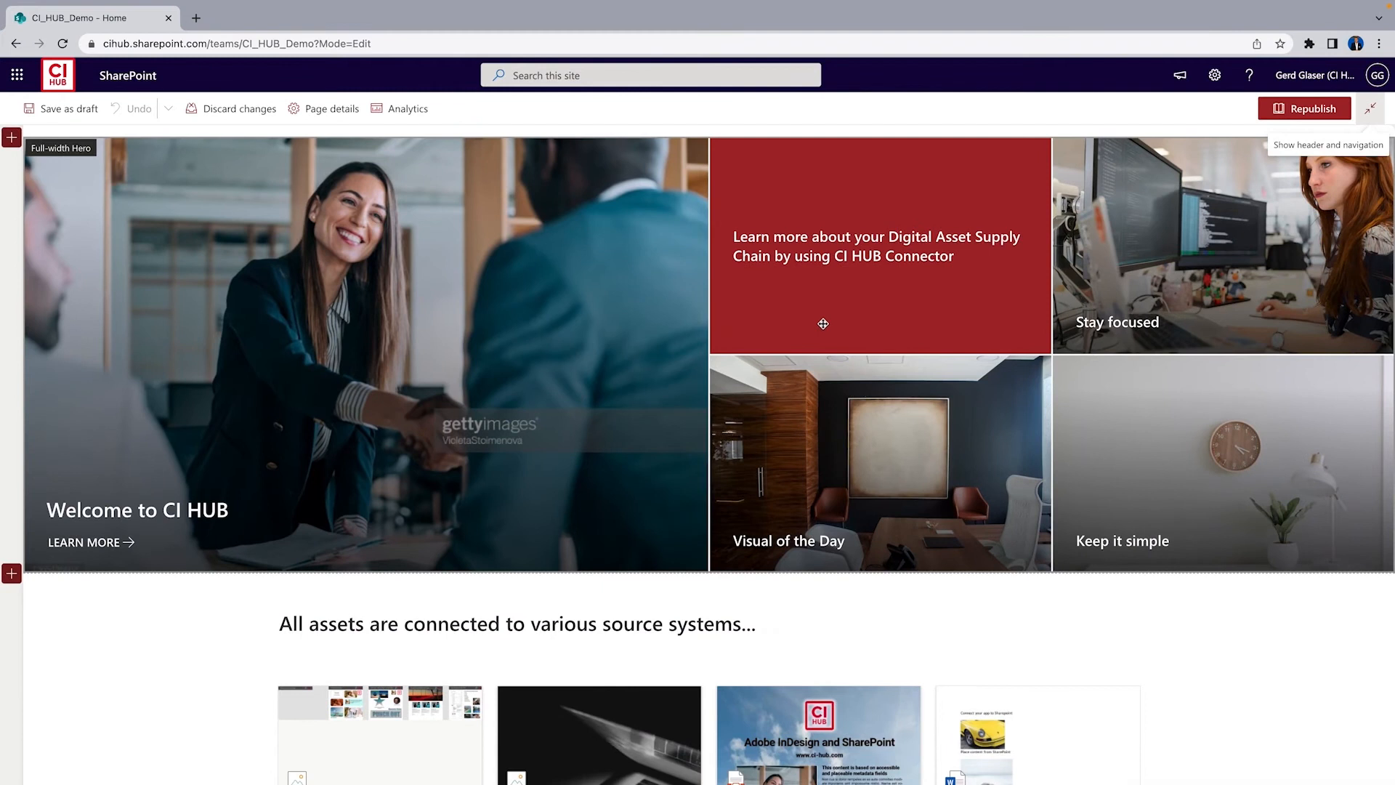
{"action": "mouse_move", "coordinate": [906, 305]}
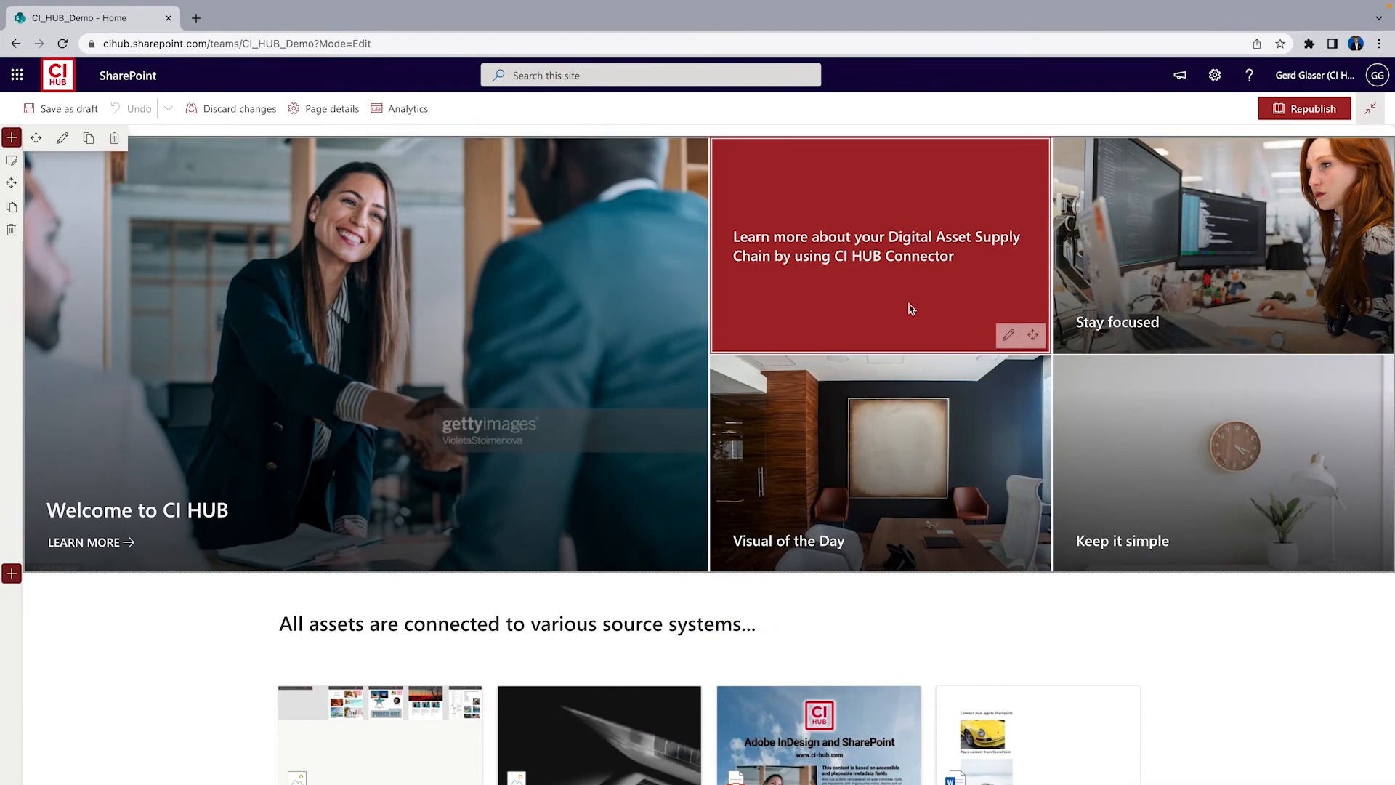
{"action": "left_click", "coordinate": [1009, 335]}
{"action": "left_click", "coordinate": [1293, 404]}
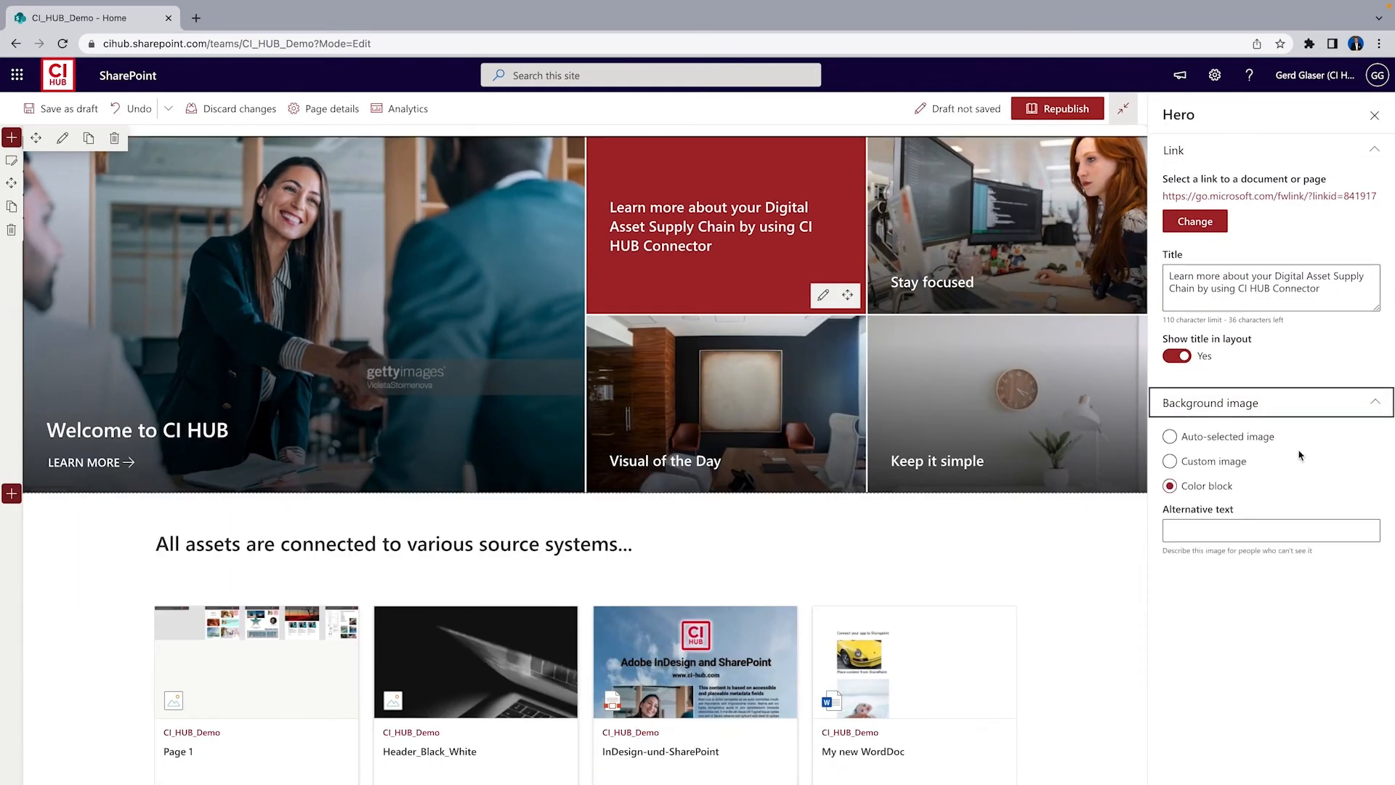
{"action": "left_click", "coordinate": [1227, 469]}
{"action": "left_click", "coordinate": [1203, 644]}
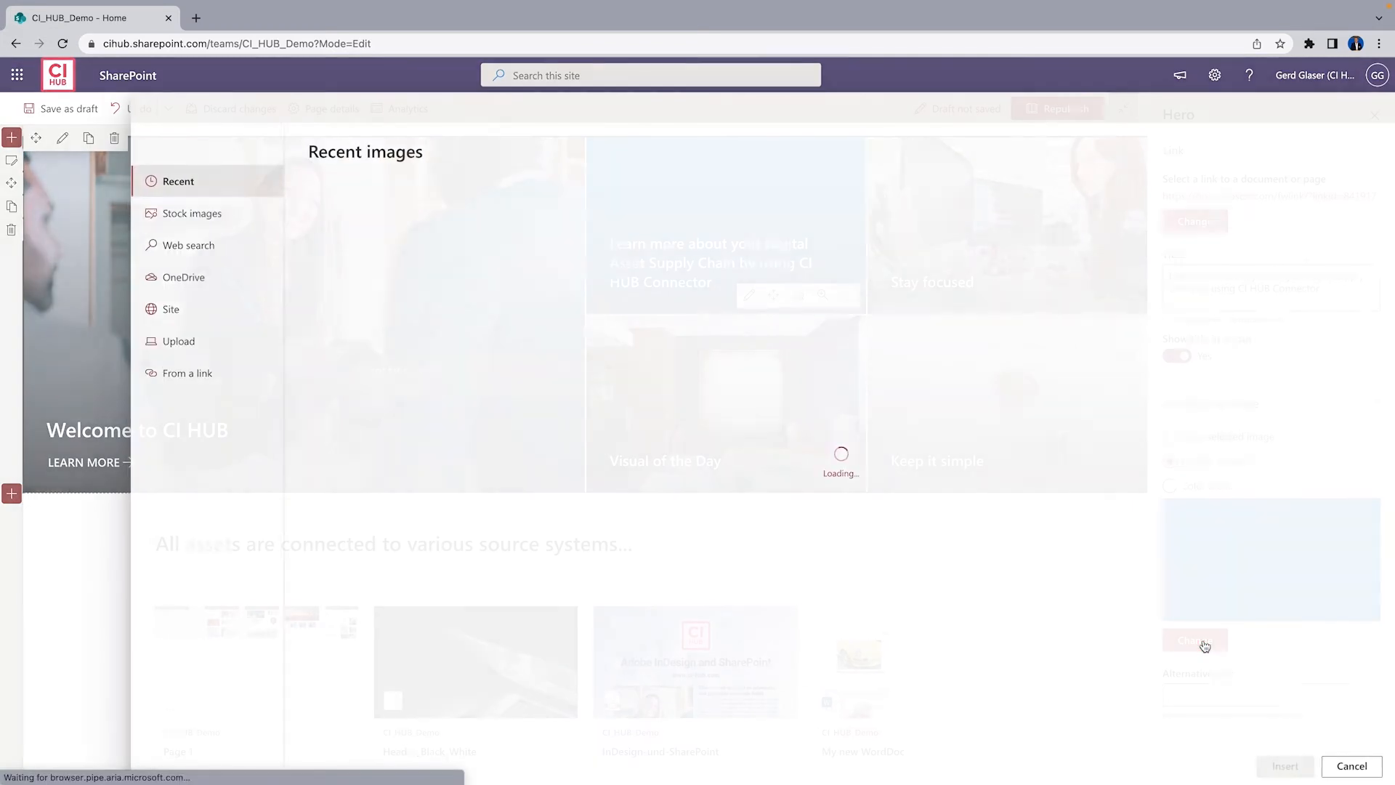
{"action": "left_click", "coordinate": [167, 317]}
{"action": "left_click", "coordinate": [365, 257]}
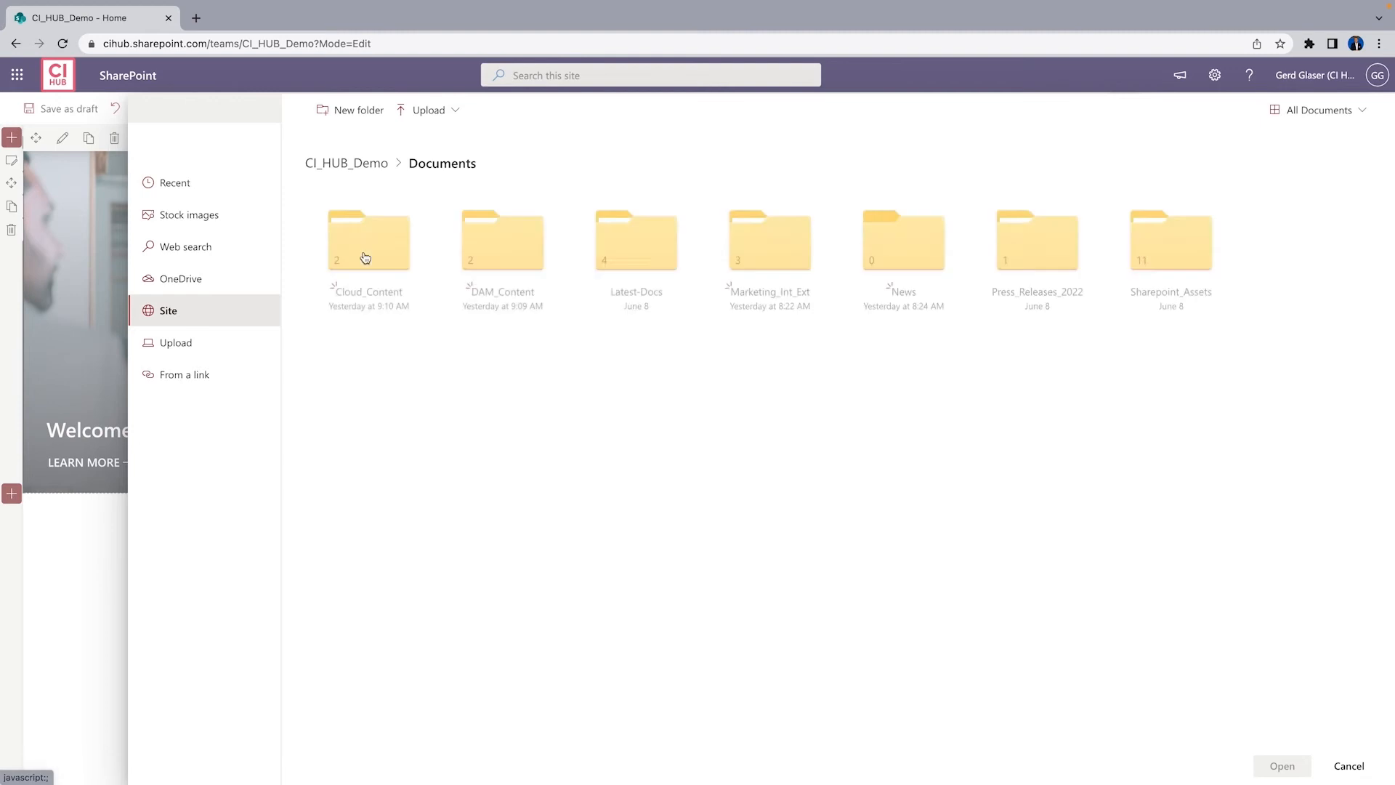
{"action": "left_click", "coordinate": [501, 247]}
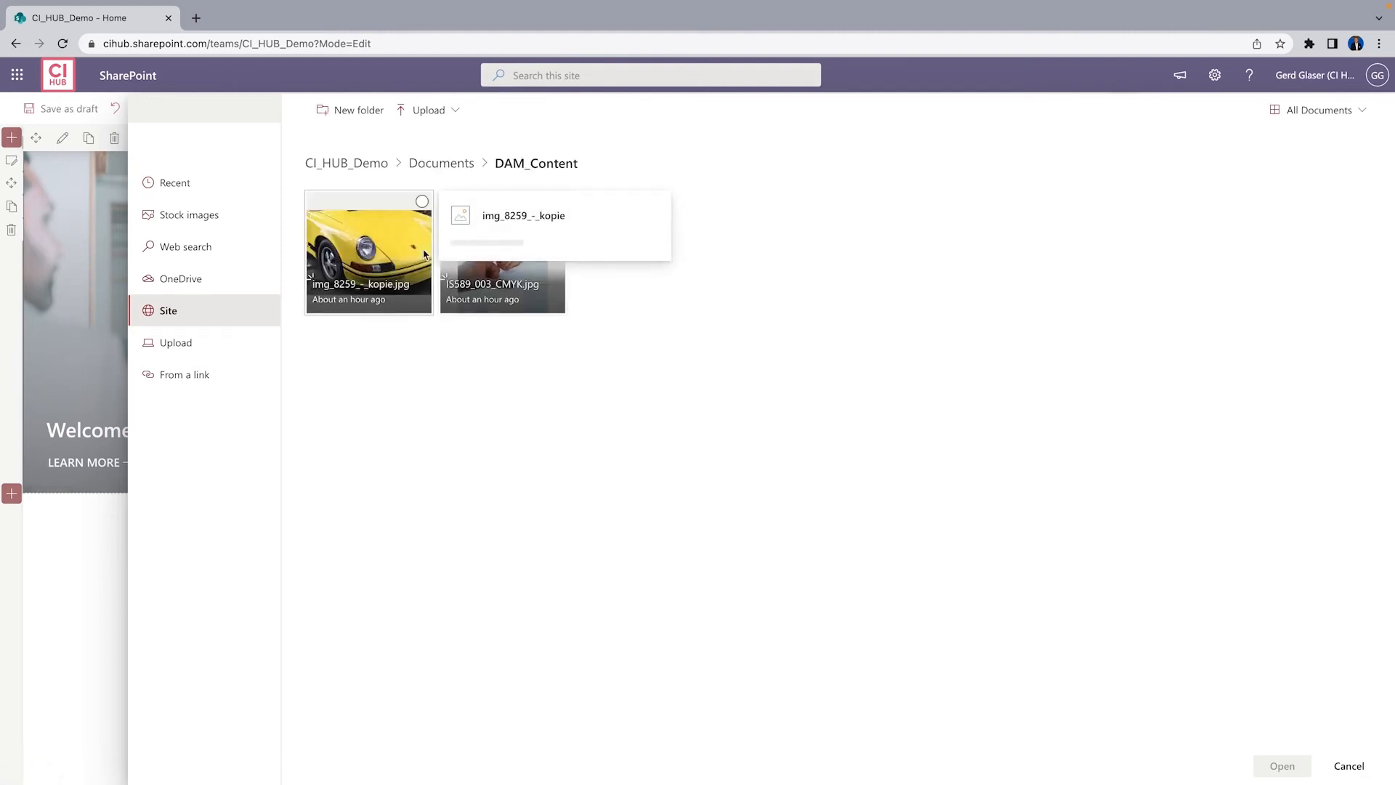
{"action": "left_click", "coordinate": [447, 163]}
{"action": "left_click", "coordinate": [377, 240]}
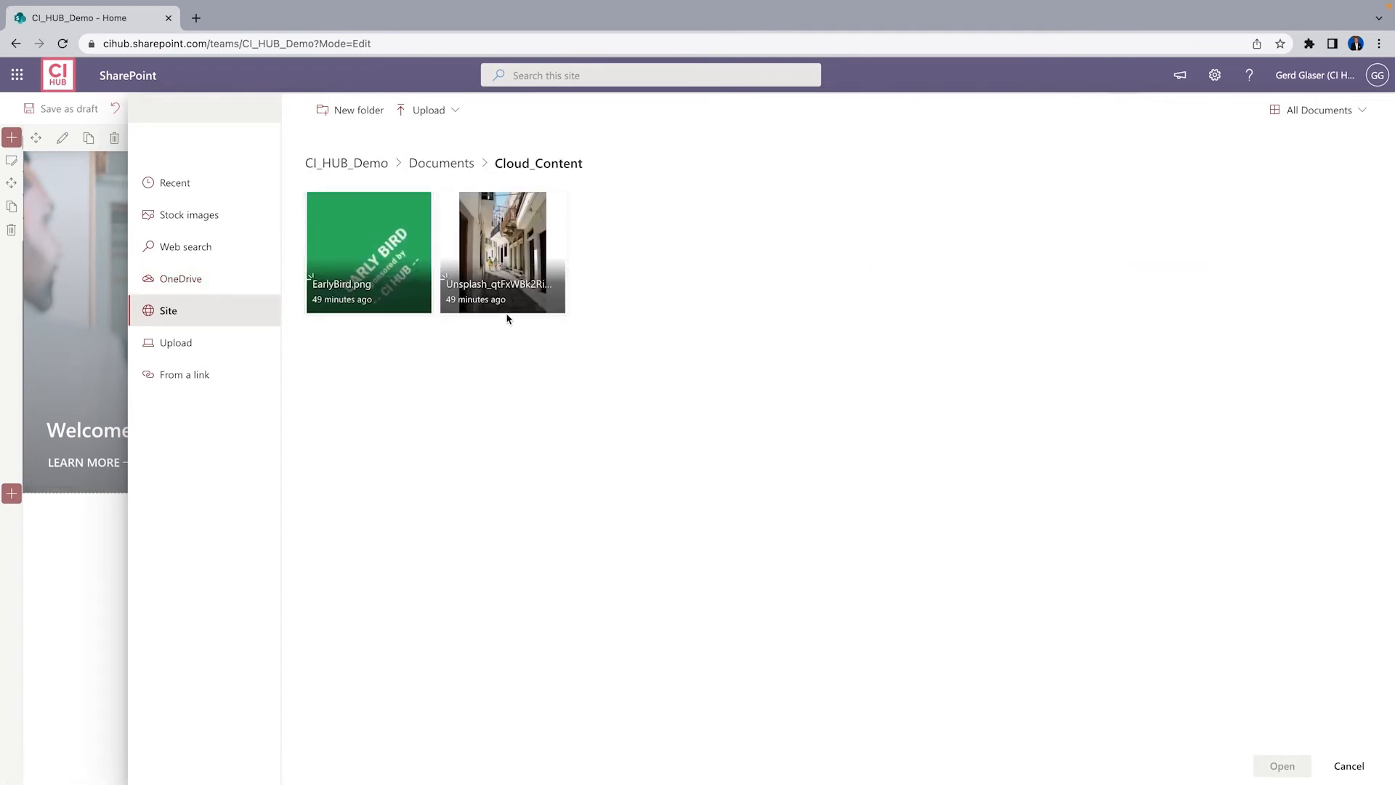
{"action": "left_click", "coordinate": [499, 279]}
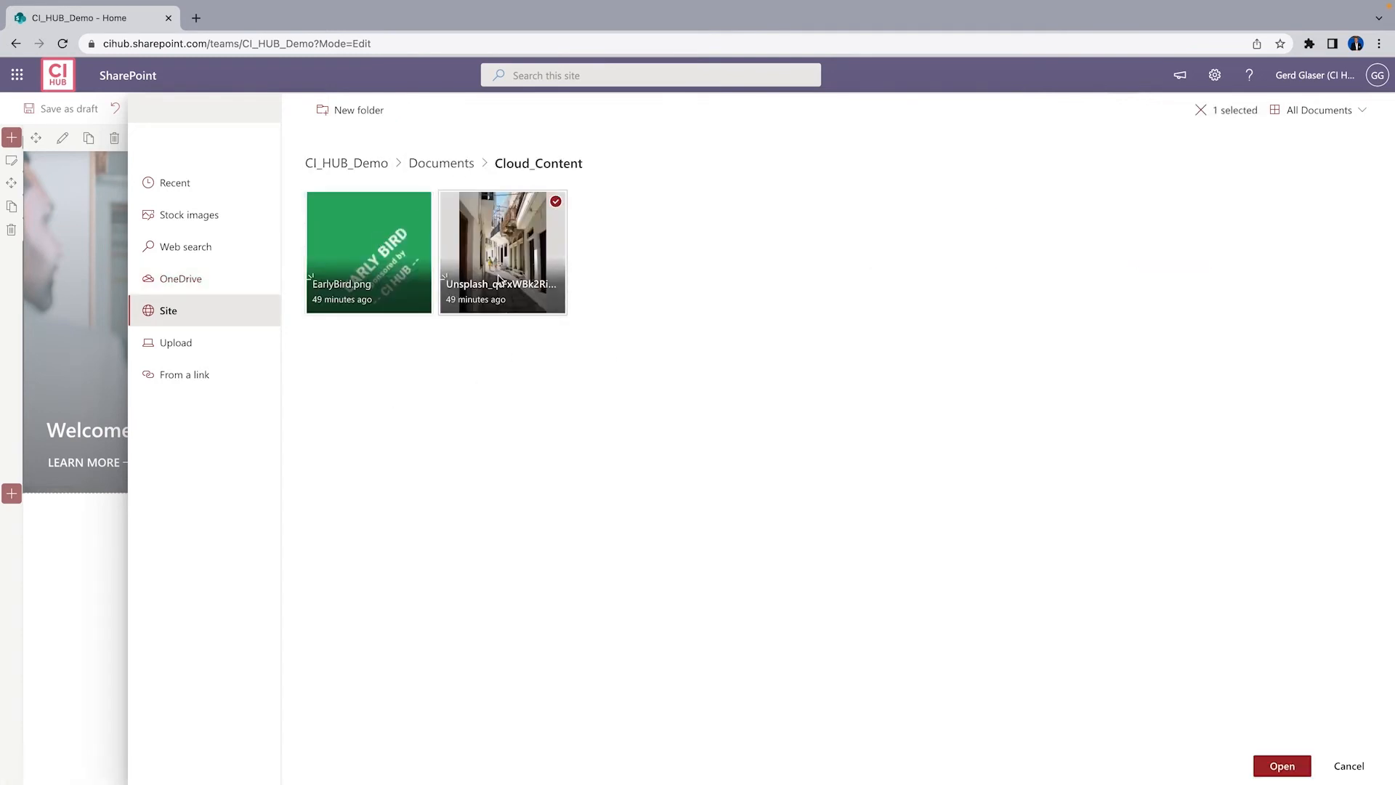
{"action": "left_click", "coordinate": [1282, 767]}
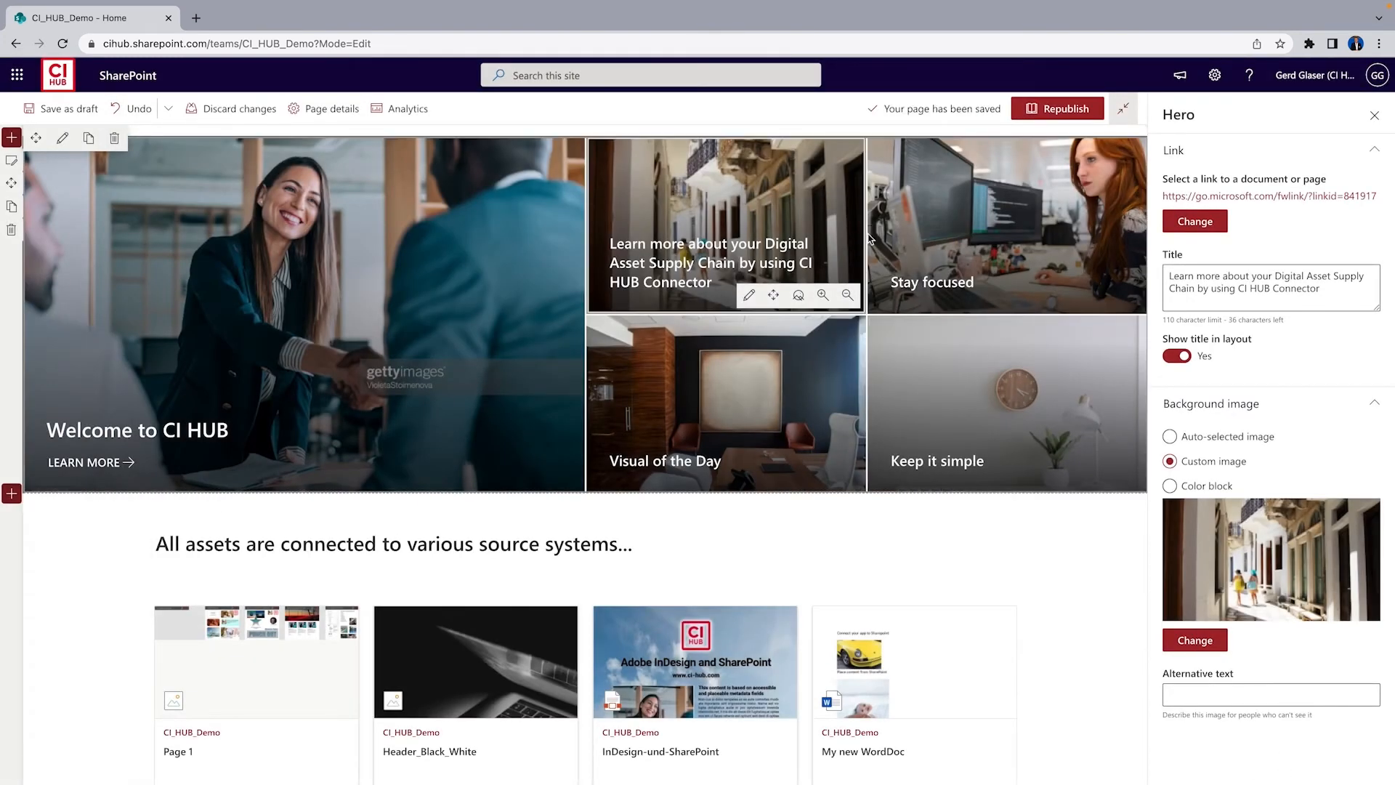
{"action": "left_click", "coordinate": [1375, 115]}
{"action": "left_click", "coordinate": [64, 110]}
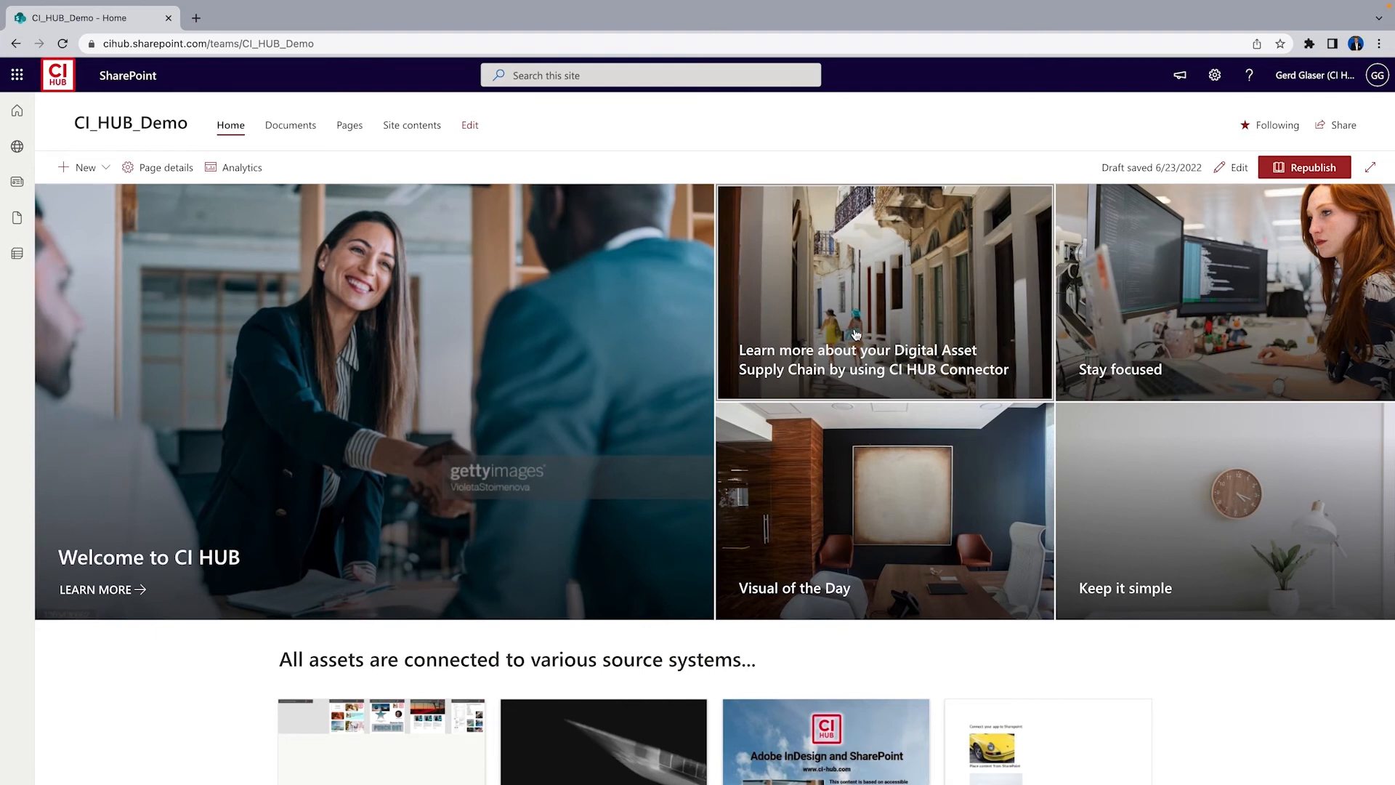
Open CI HUB in the Documents library, switch to the box connection and inspect the linked files, expanding Unsplash_qtFxWBk2RiM.jpg
{"action": "left_click", "coordinate": [292, 129]}
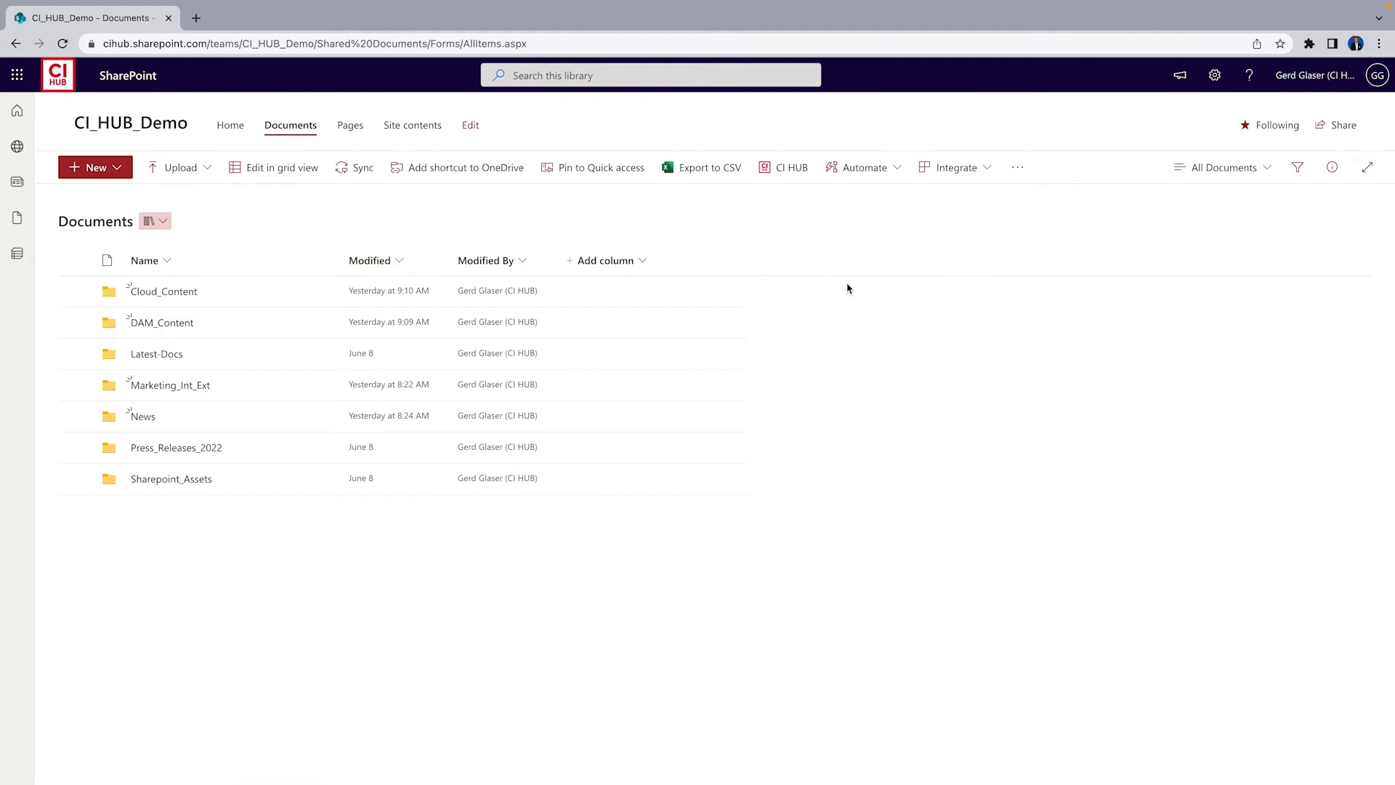
{"action": "left_click", "coordinate": [792, 169]}
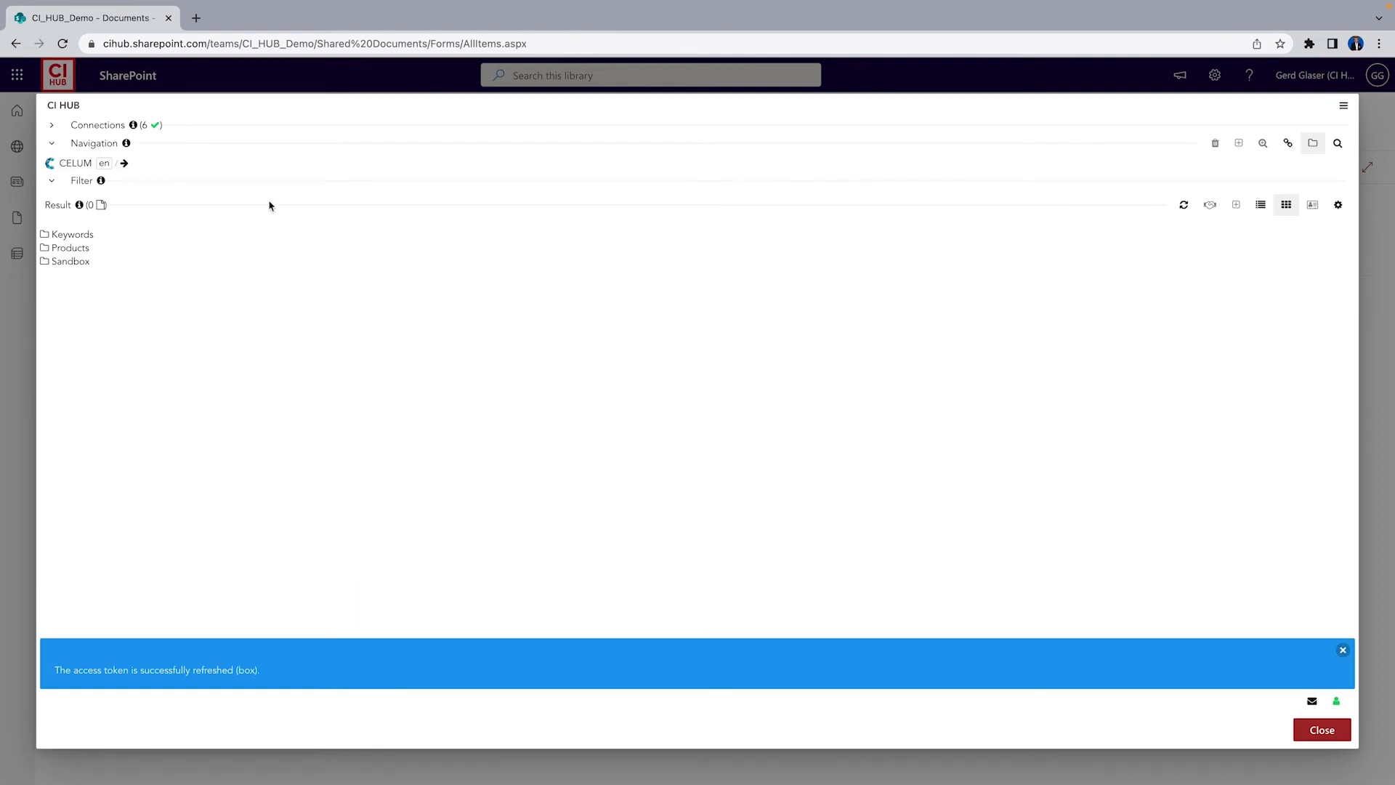
{"action": "left_click", "coordinate": [80, 164]}
{"action": "left_click", "coordinate": [76, 186]}
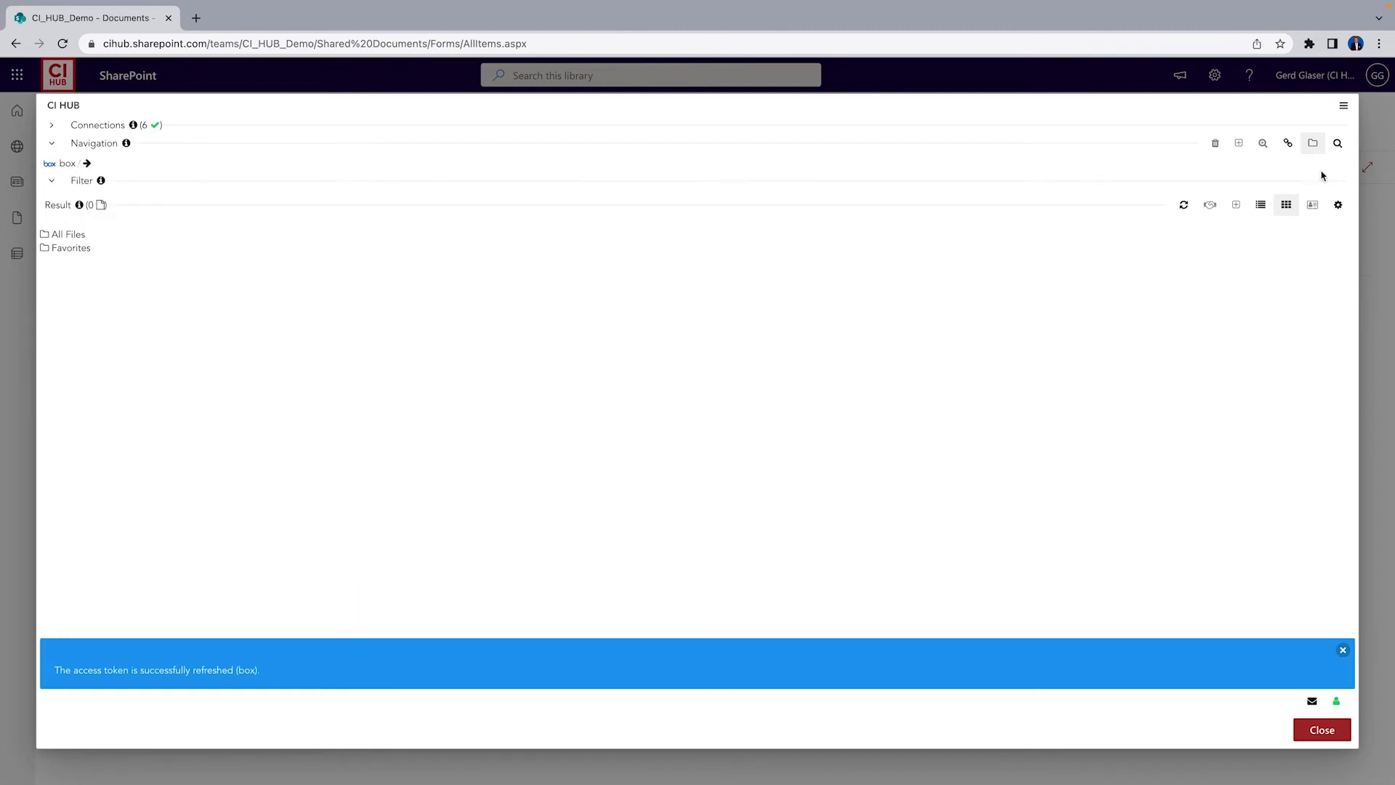
{"action": "left_click", "coordinate": [1289, 143]}
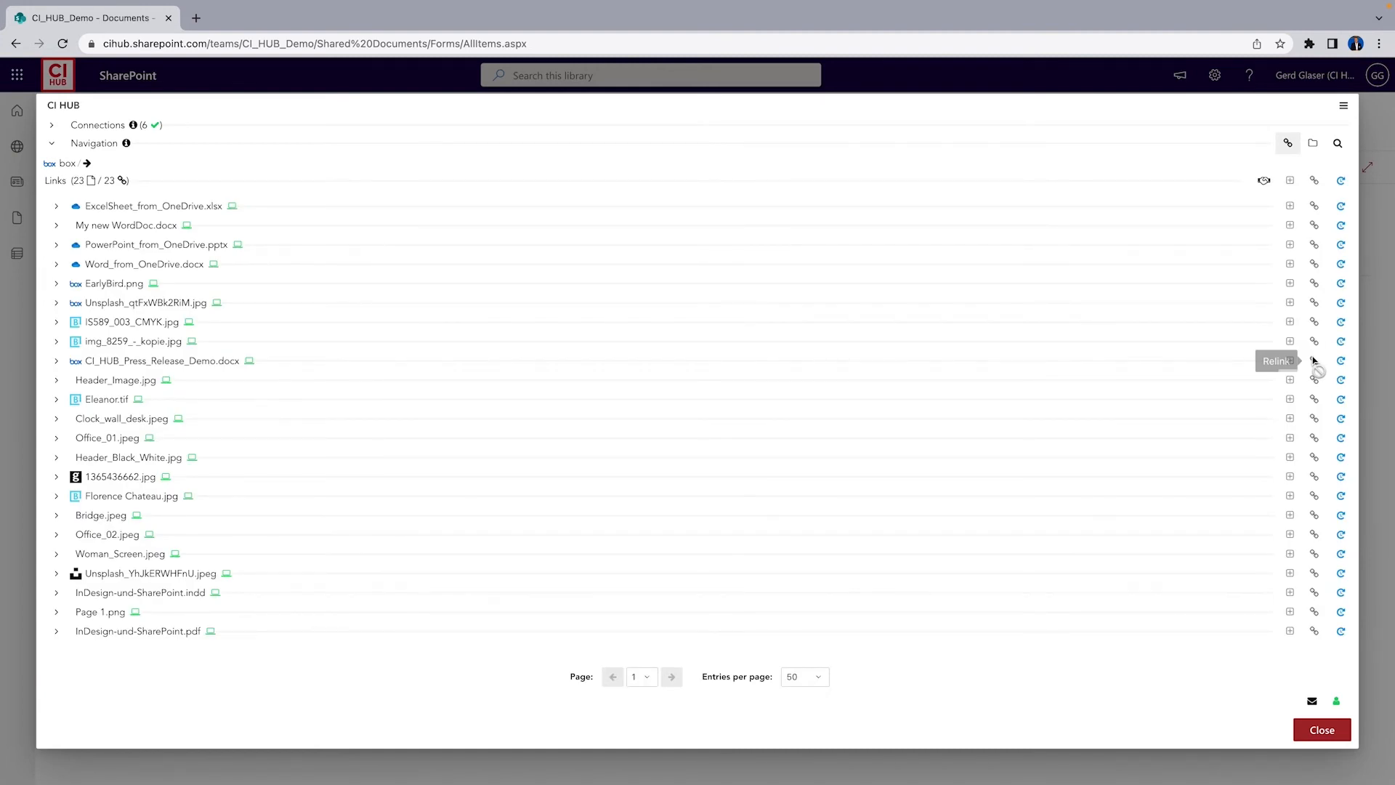
{"action": "left_click", "coordinate": [57, 303]}
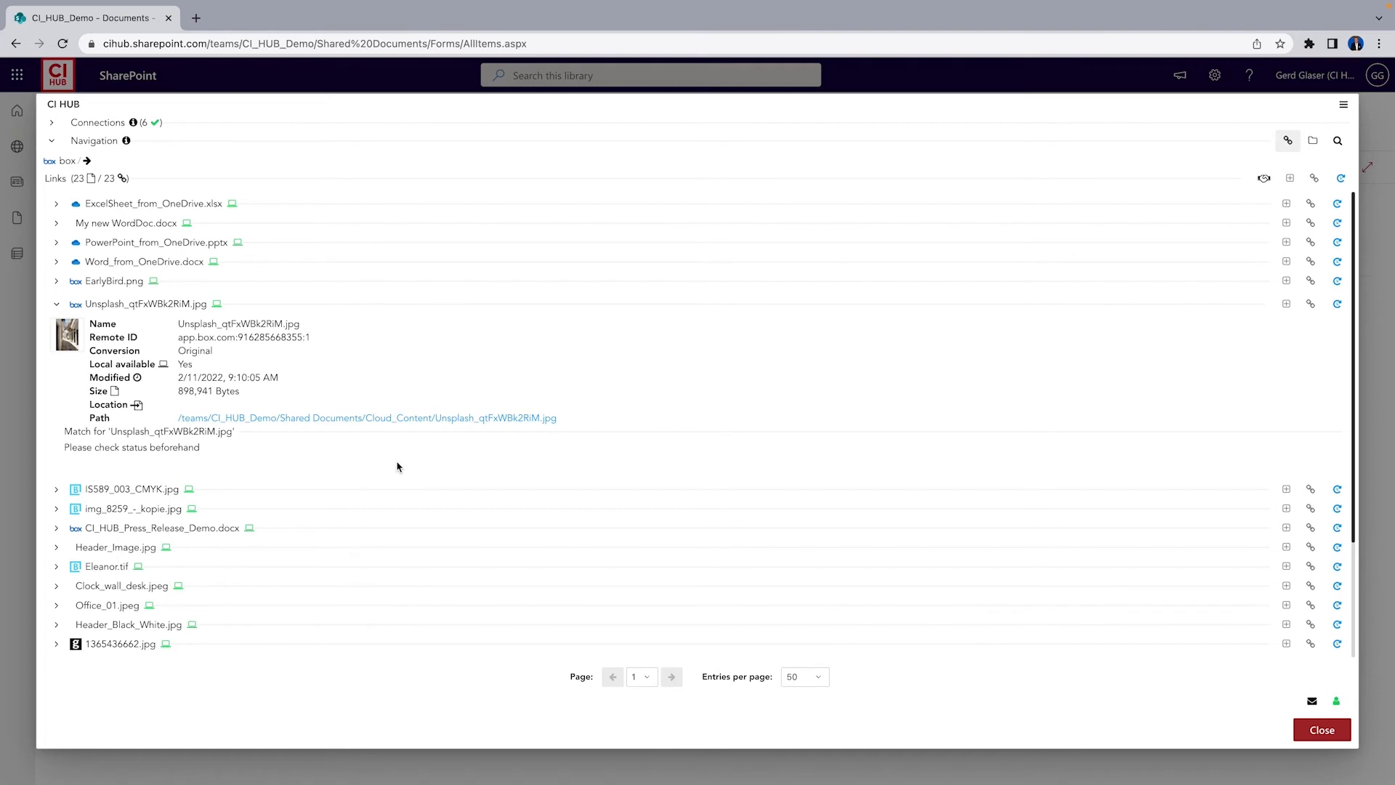
{"action": "mouse_move", "coordinate": [72, 343]}
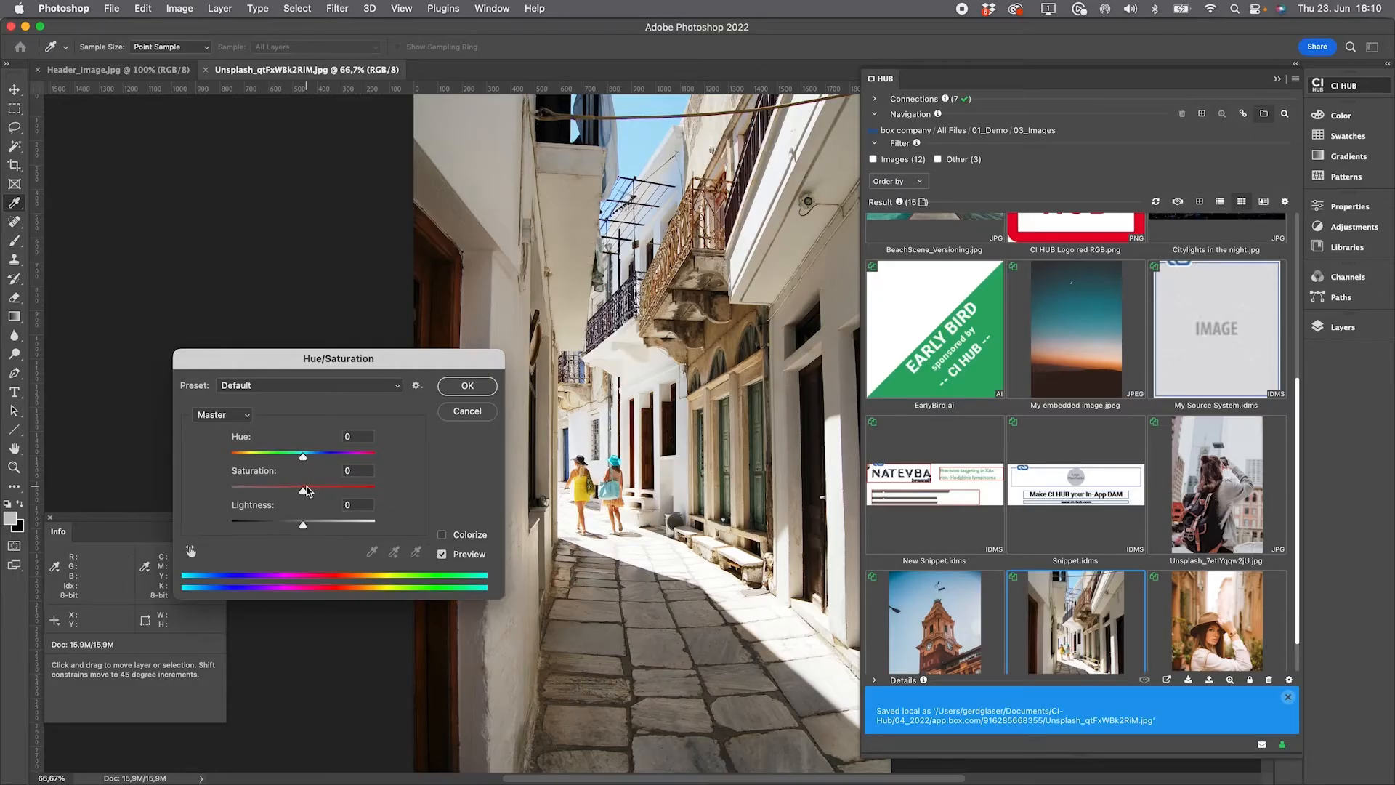
Apply a Hue/Saturation adjustment with hue -180, saturation +15 and lightness +7 to the Unsplash image
{"action": "left_click_drag", "start_coordinate": [303, 523], "coordinate": [294, 525]}
{"action": "left_click_drag", "start_coordinate": [303, 456], "coordinate": [221, 467]}
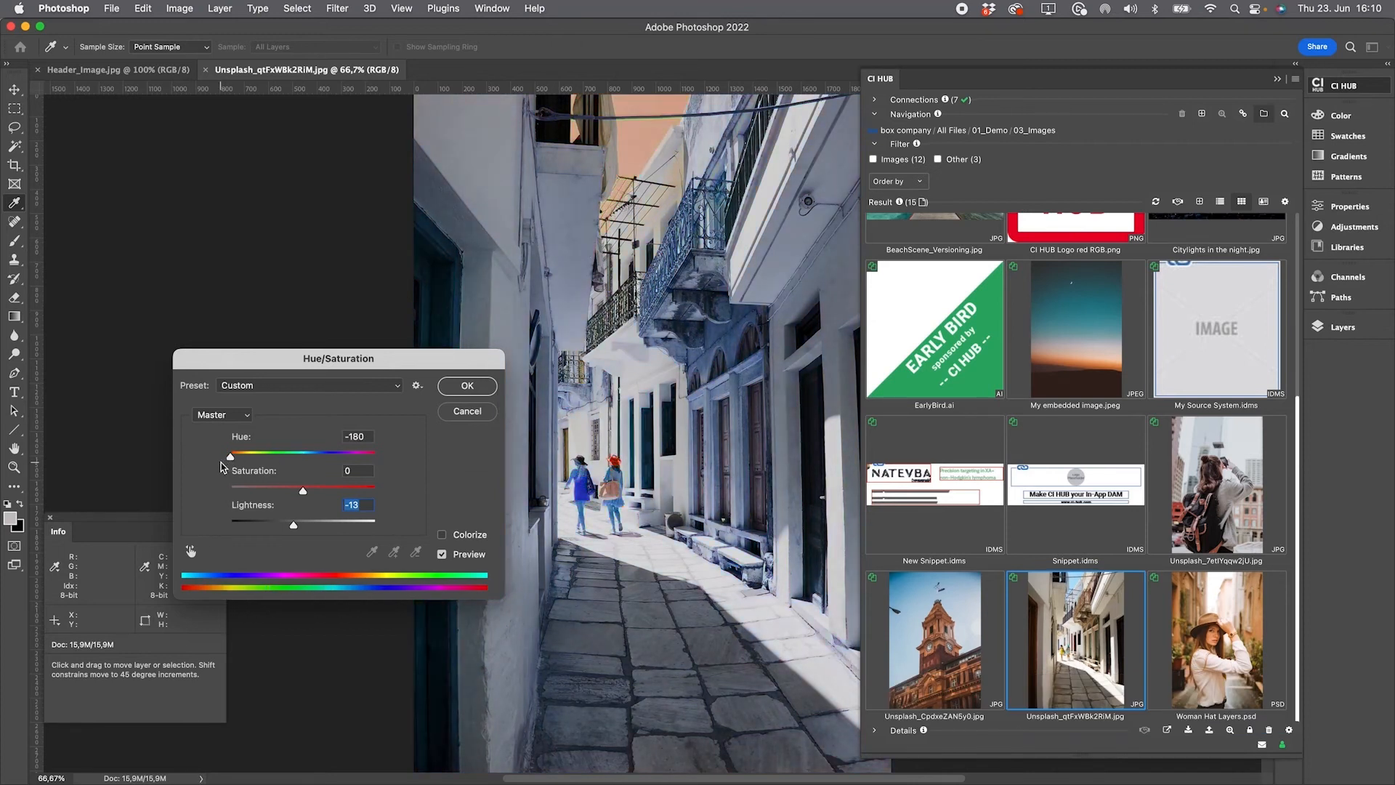
{"action": "left_click_drag", "start_coordinate": [301, 492], "coordinate": [308, 532]}
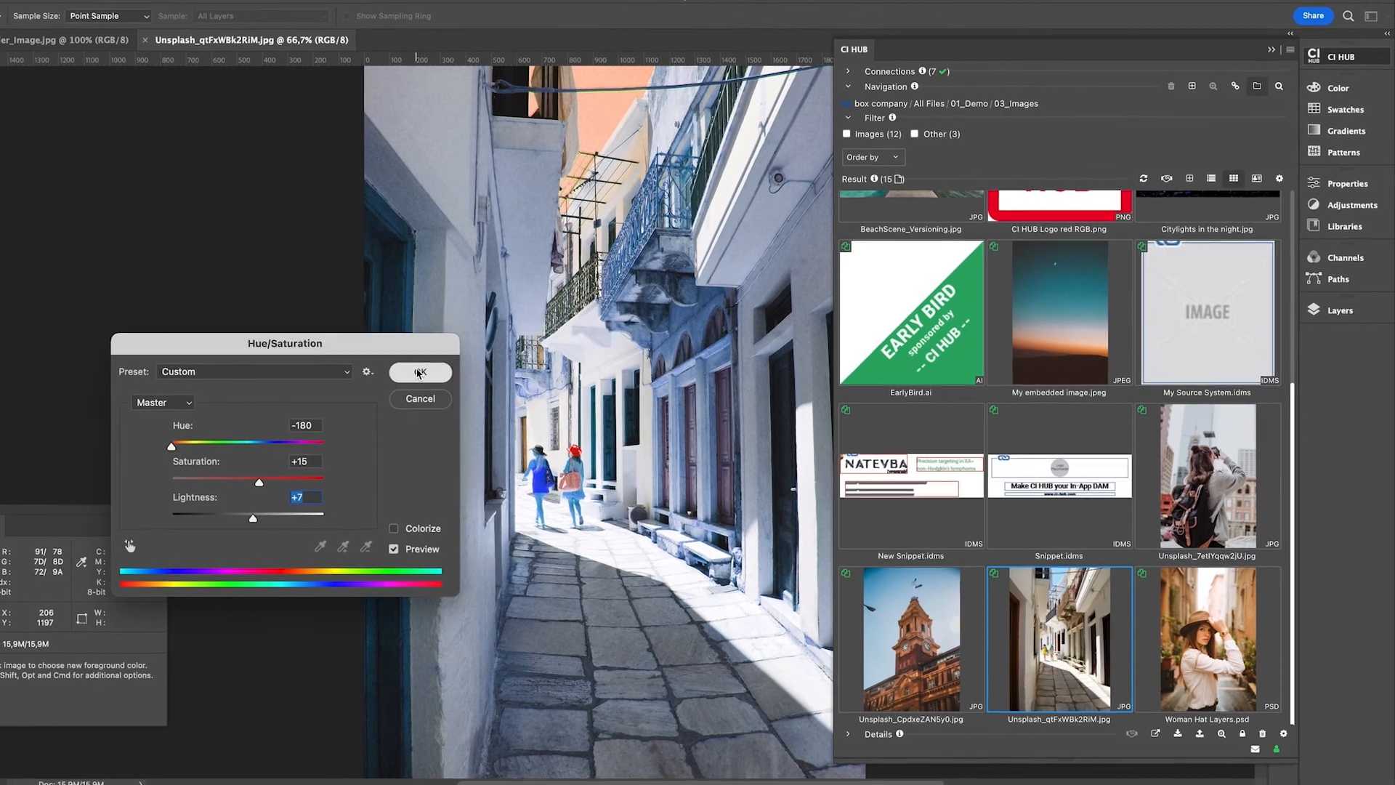
{"action": "left_click", "coordinate": [419, 373]}
Save the JPEG and update Unsplash_qtFxWBk2RiM.jpg in its source from the active Photoshop document
{"action": "key", "text": "ctrl+s"}
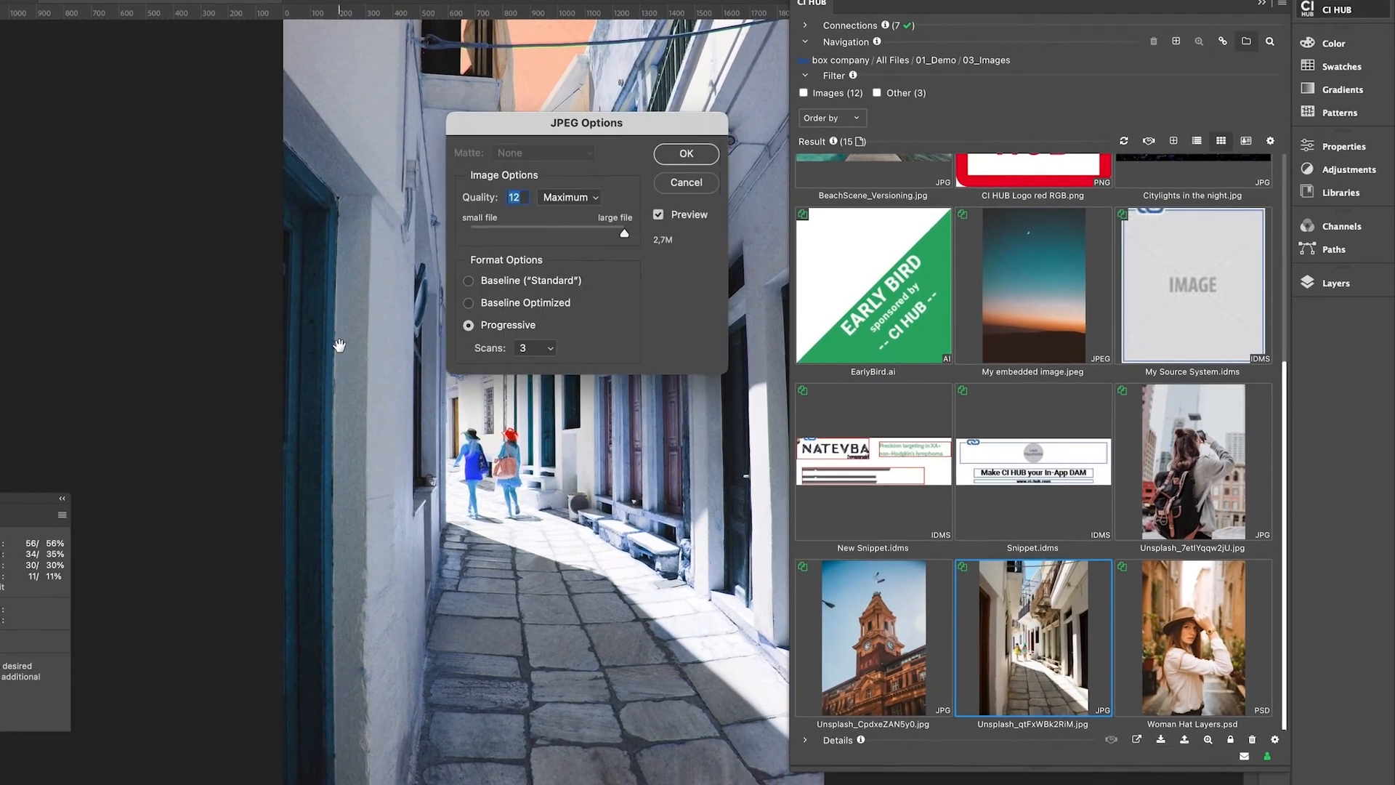
{"action": "left_click", "coordinate": [685, 153]}
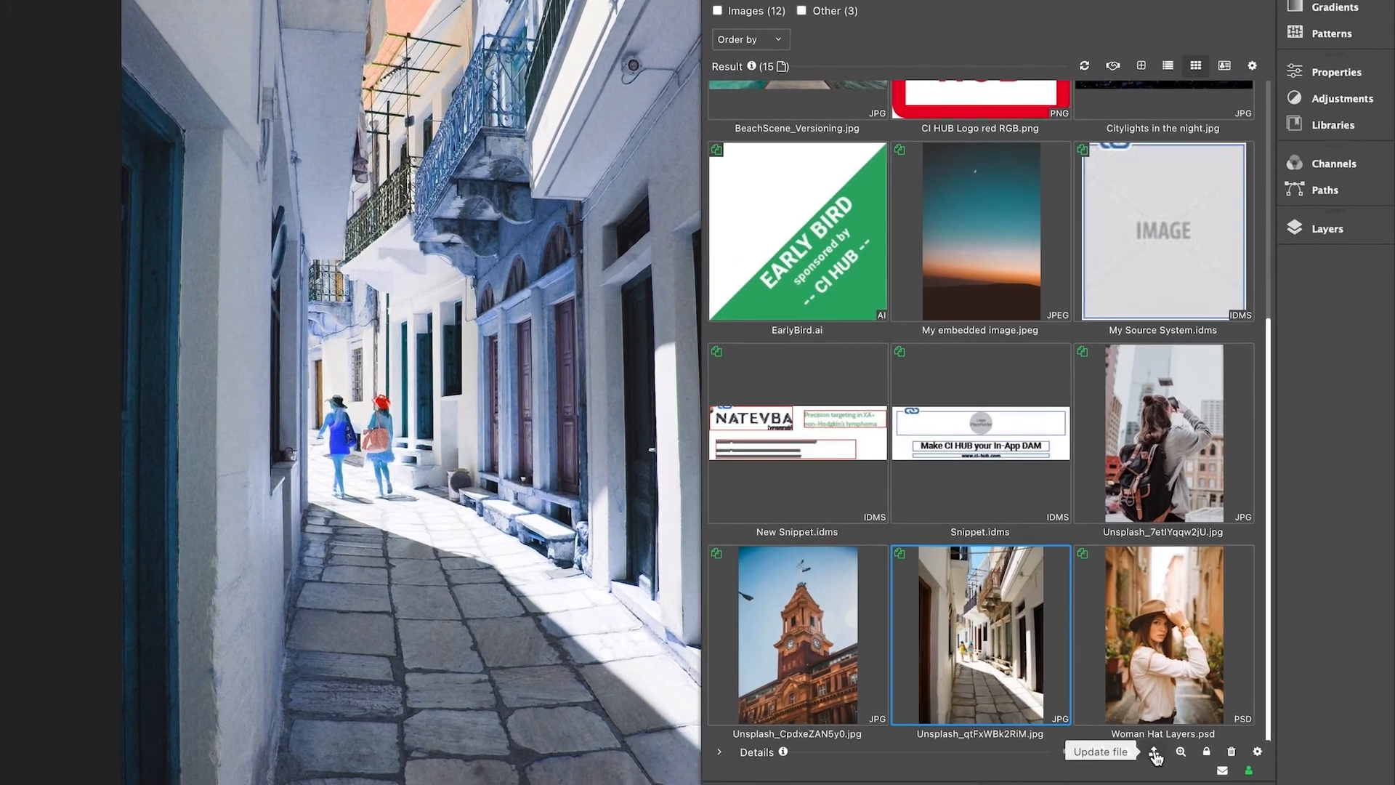
{"action": "left_click", "coordinate": [1154, 753]}
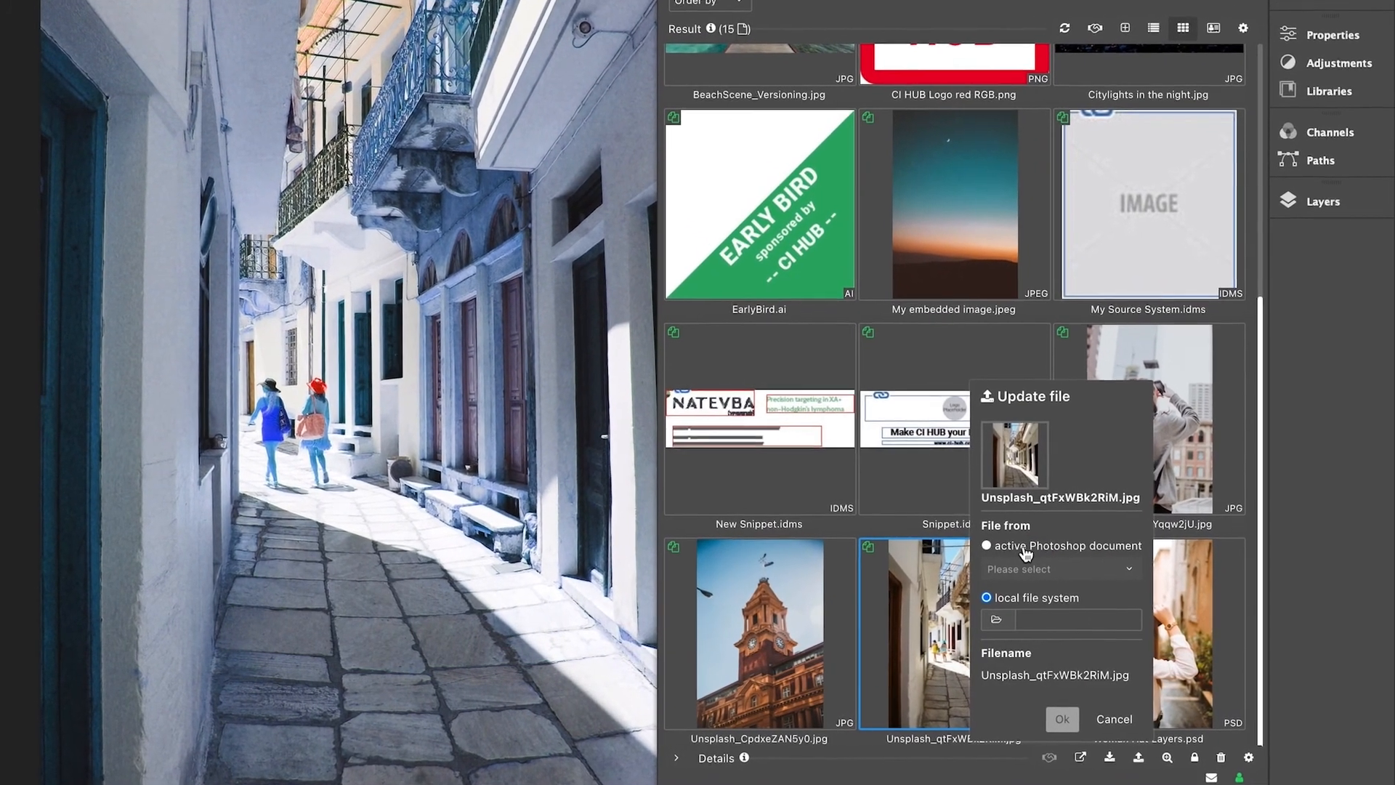
{"action": "left_click", "coordinate": [1025, 549]}
{"action": "left_click", "coordinate": [1057, 569]}
{"action": "left_click", "coordinate": [1037, 602]}
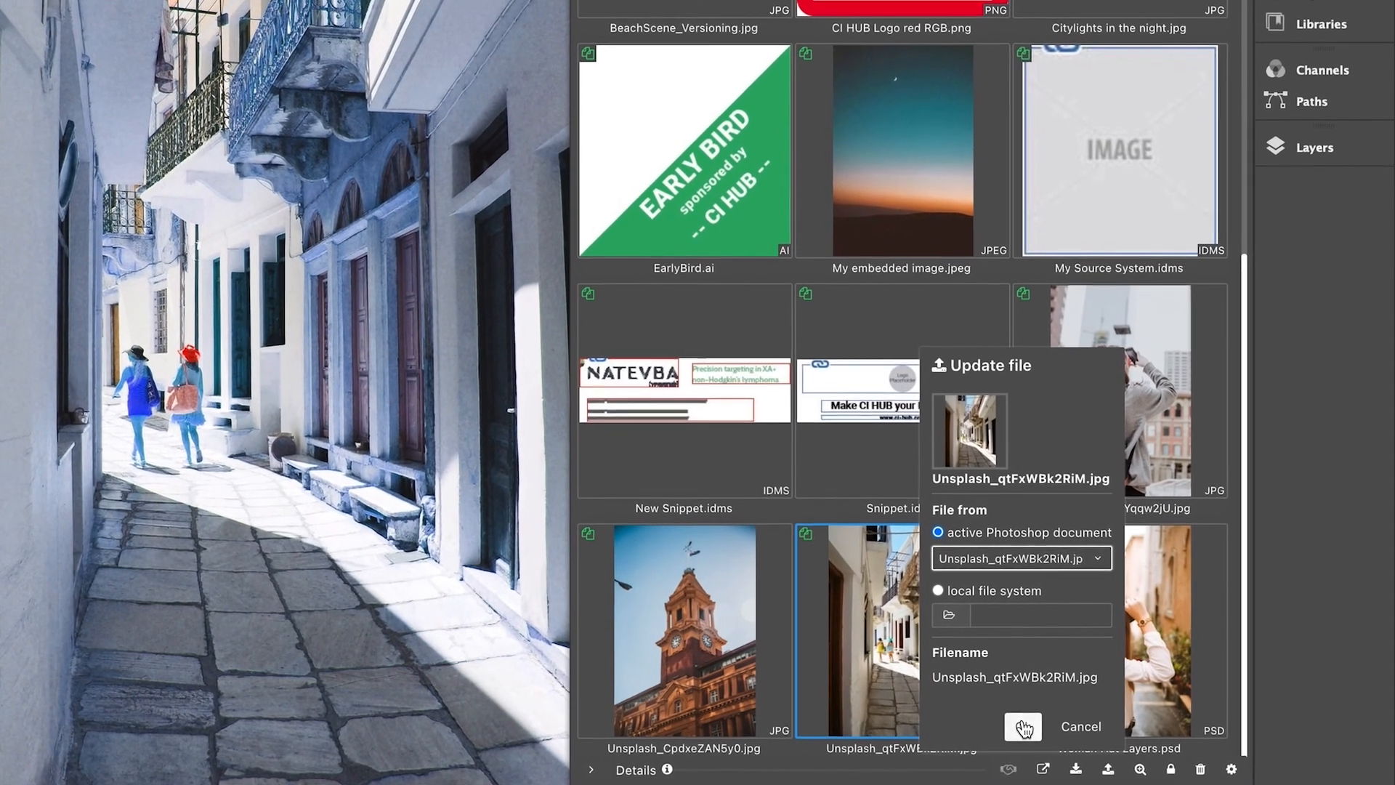
{"action": "left_click", "coordinate": [1024, 727]}
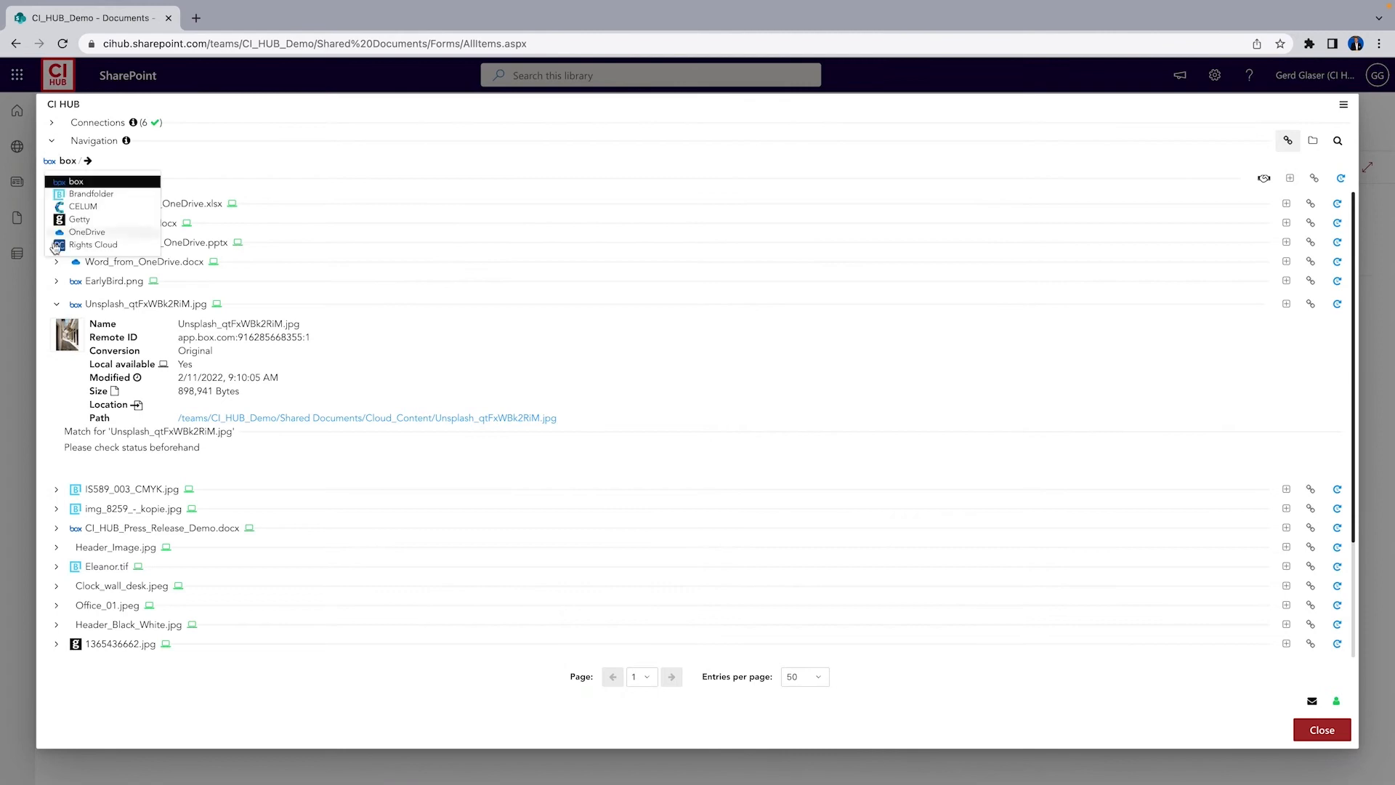
Refresh the status of all linked files in the SharePoint CI HUB links list
{"action": "left_click", "coordinate": [58, 306]}
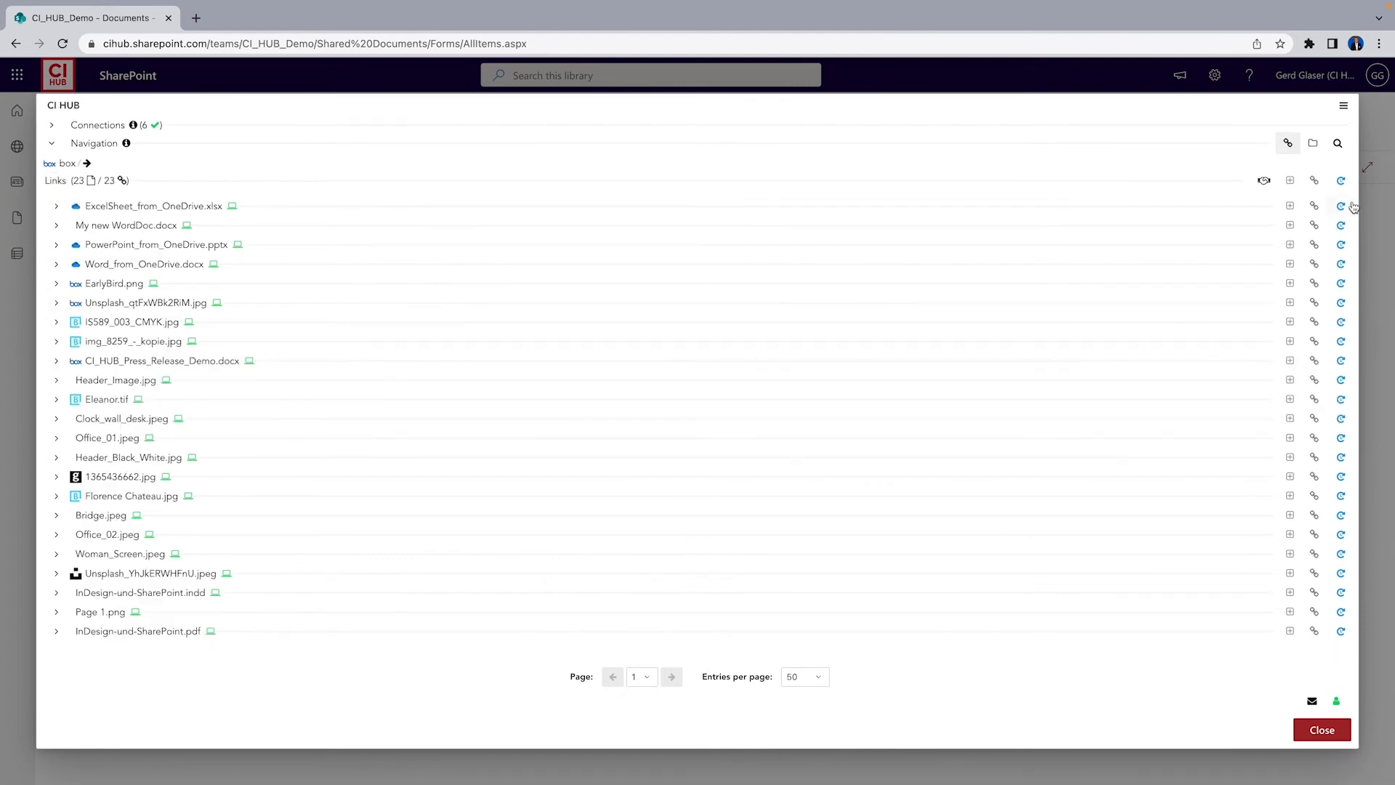
{"action": "left_click", "coordinate": [1341, 182]}
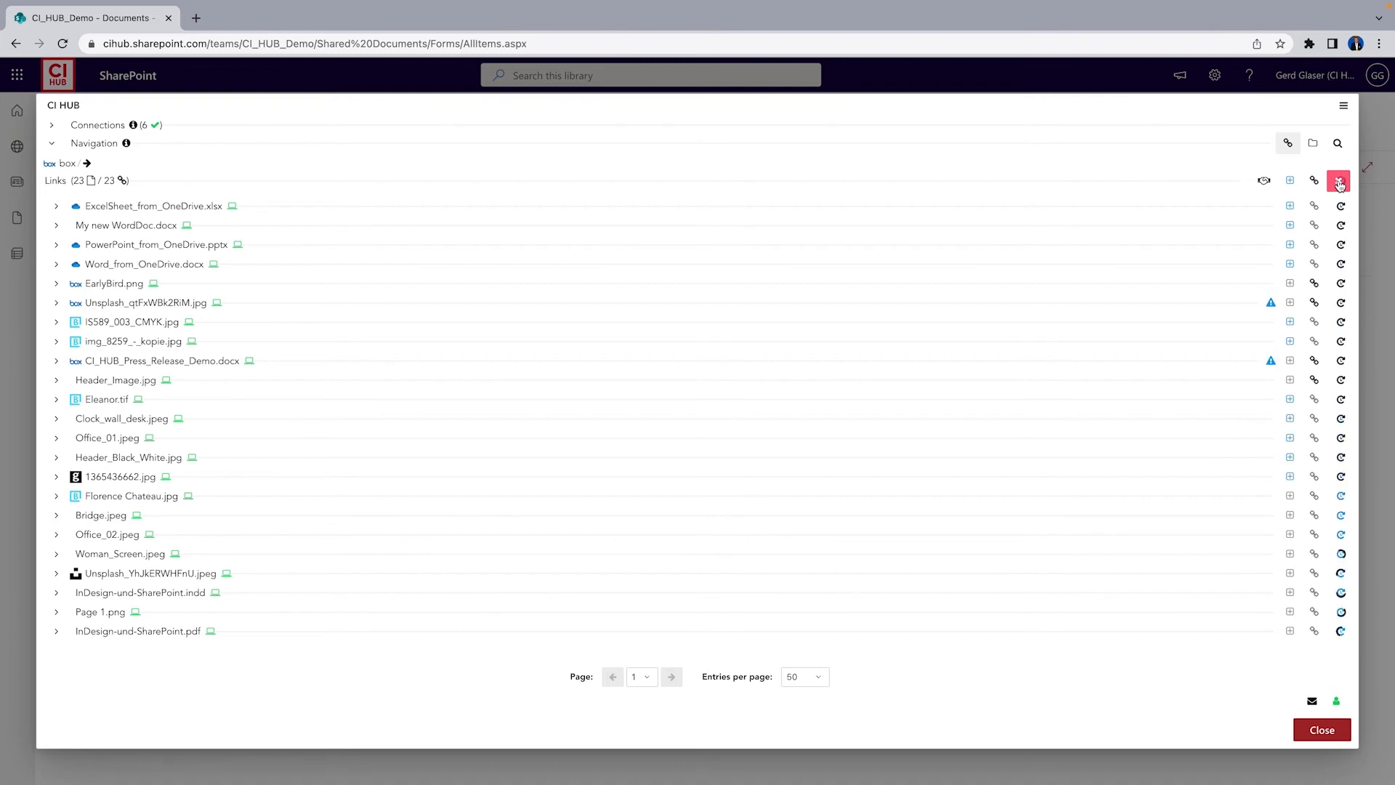
{"action": "mouse_move", "coordinate": [1272, 303]}
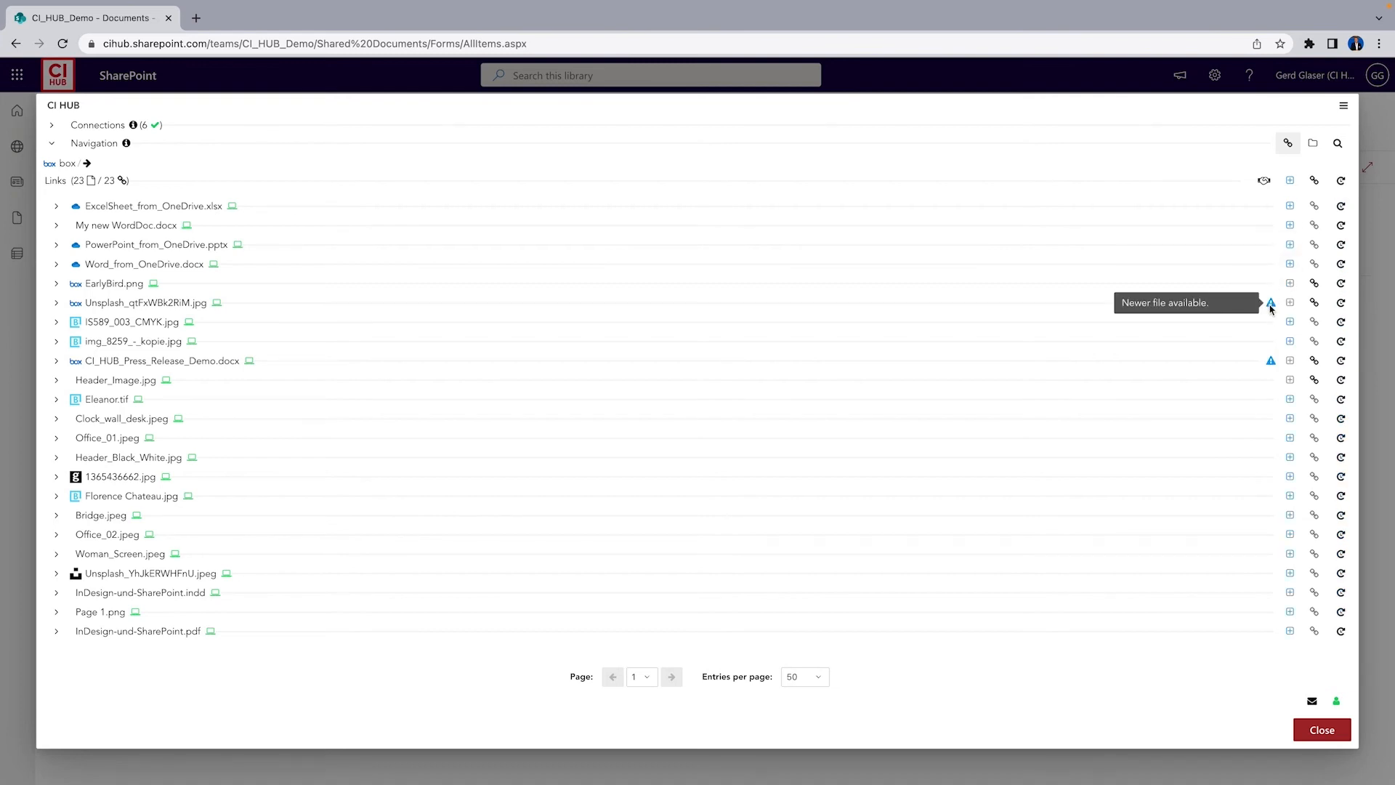
Relink Unsplash_qtFxWBk2RiM.jpg to its newest version with Original conversion and check its updated details
{"action": "left_click", "coordinate": [57, 303]}
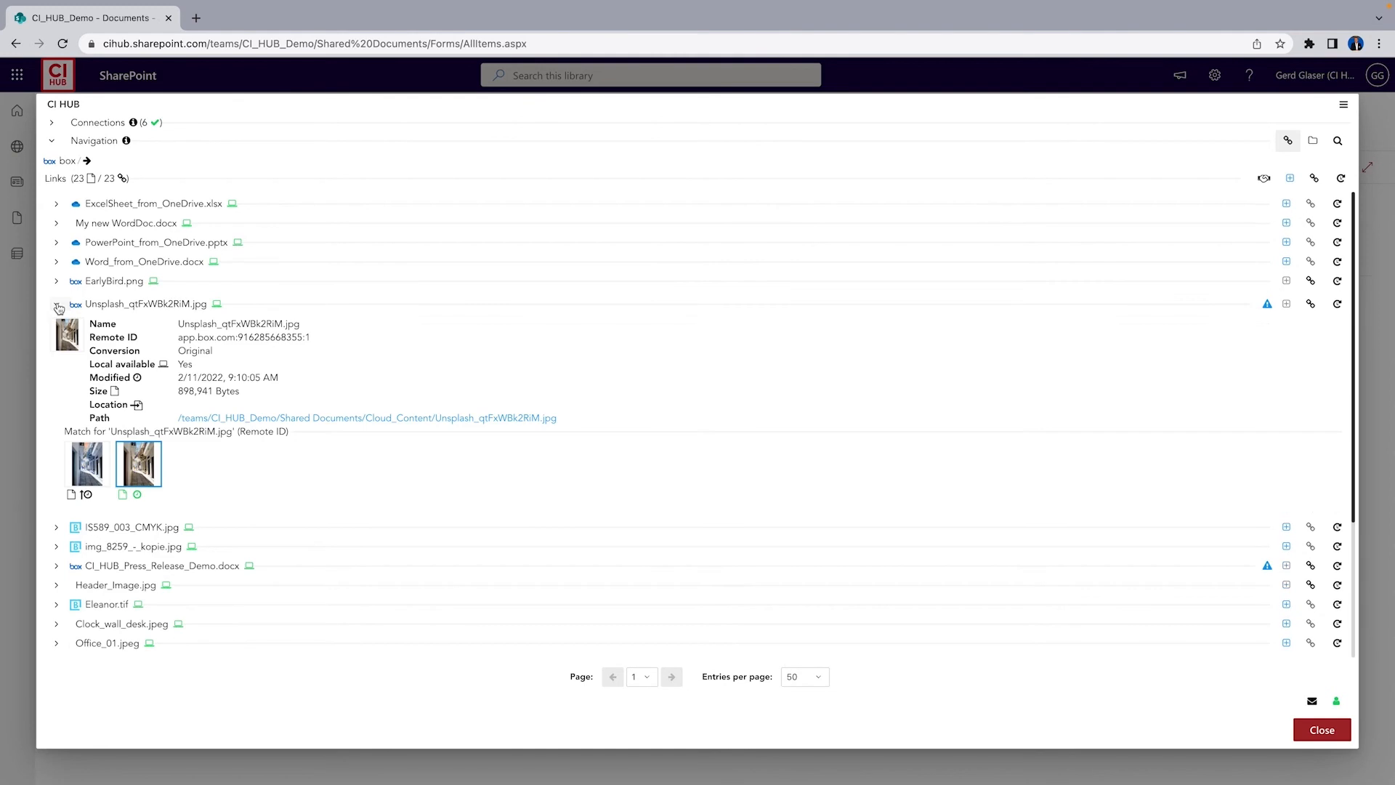
{"action": "left_click", "coordinate": [89, 473]}
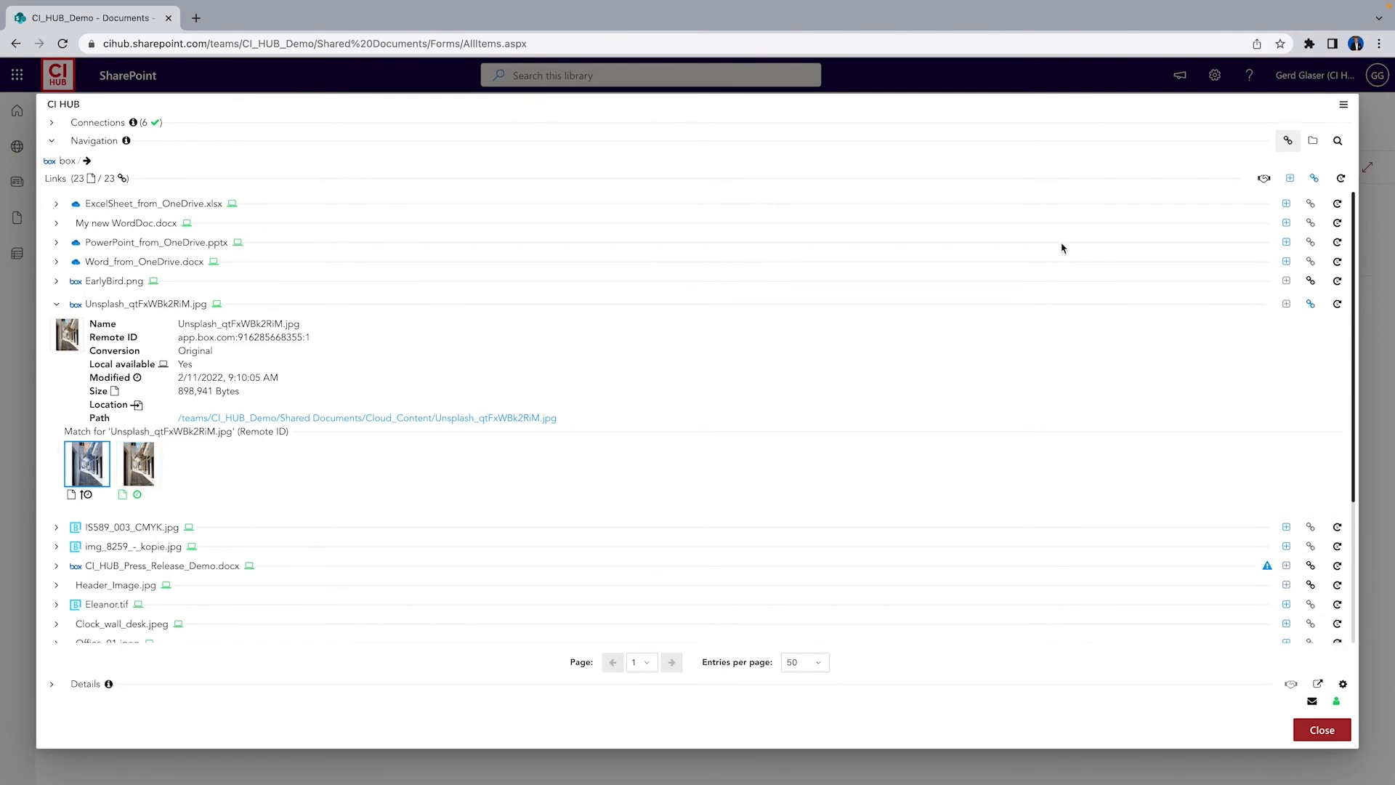
{"action": "left_click", "coordinate": [1310, 304]}
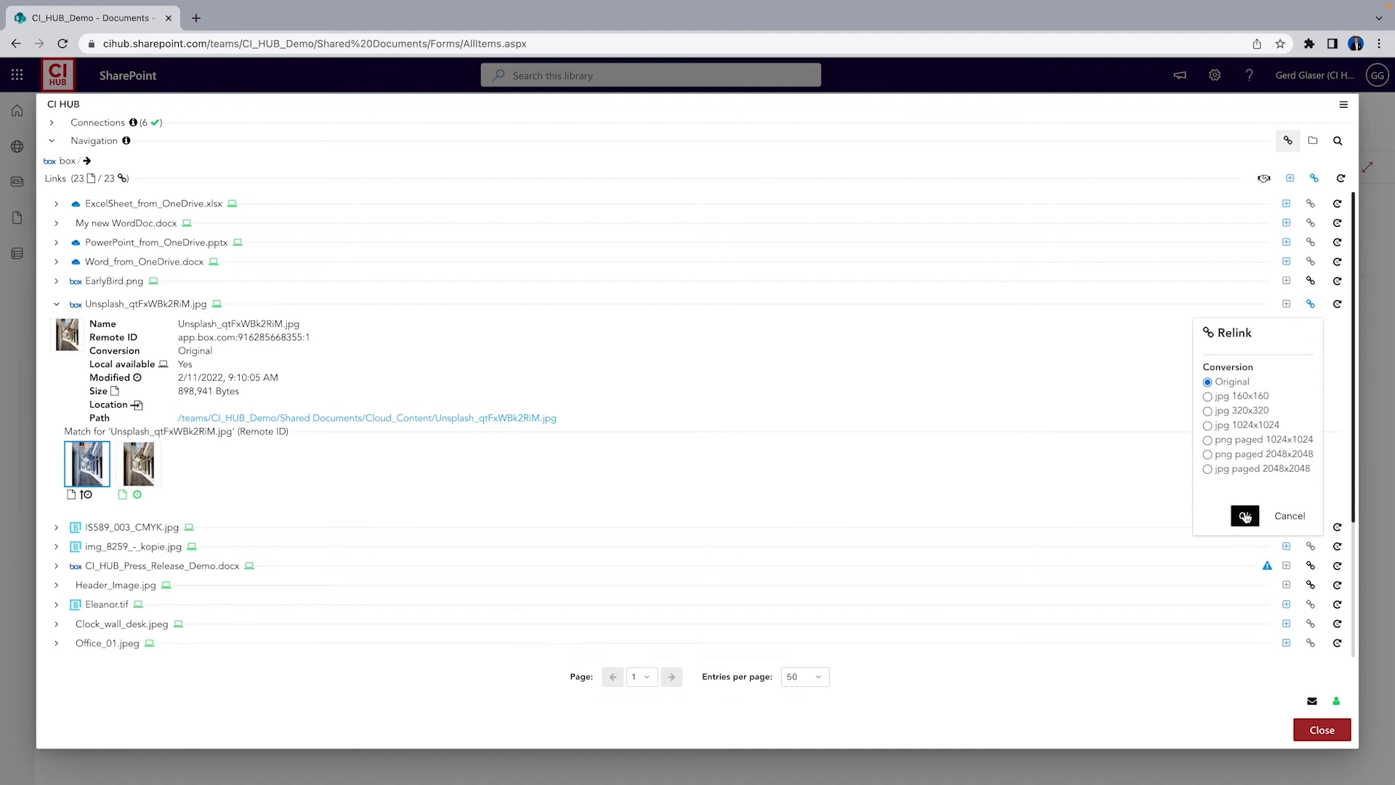
{"action": "left_click", "coordinate": [1245, 517]}
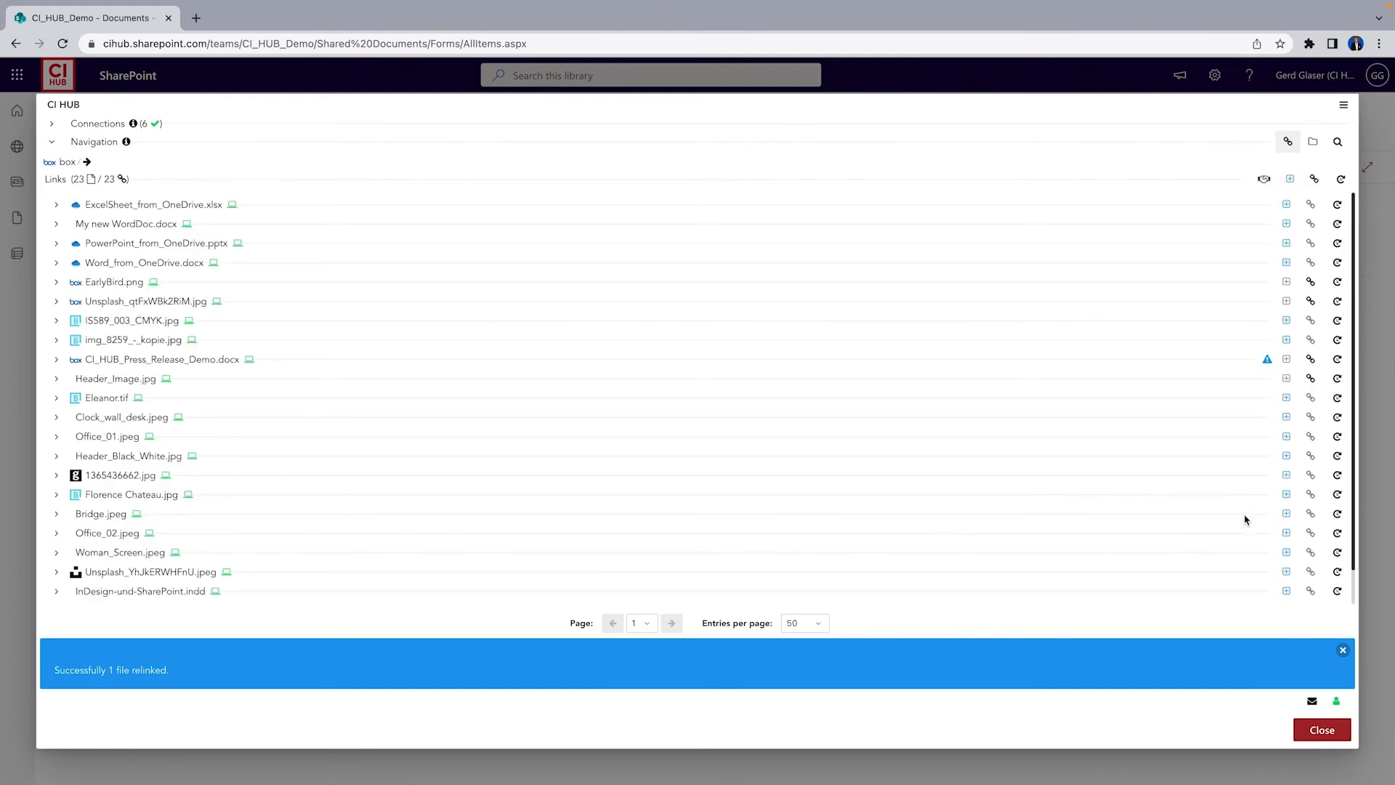
{"action": "left_click", "coordinate": [57, 303]}
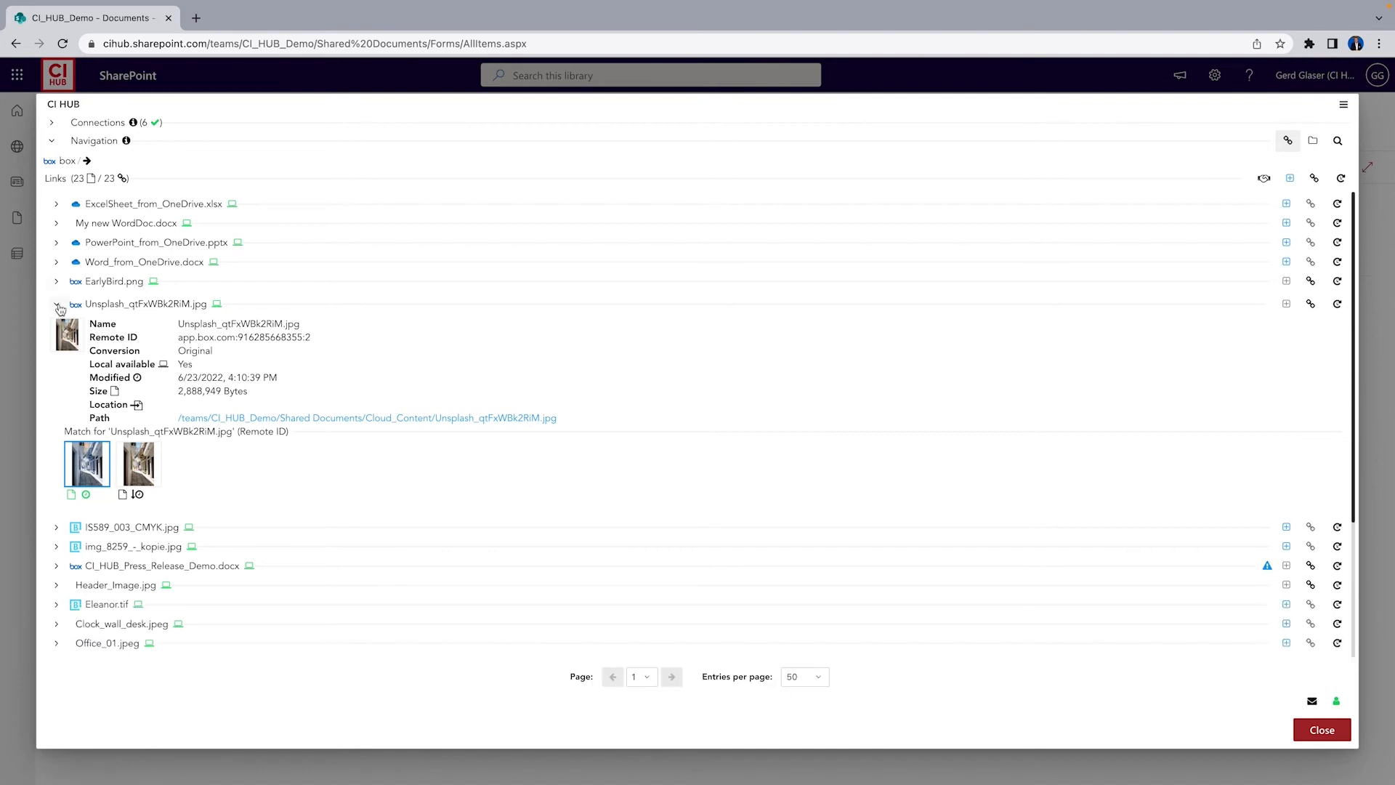
{"action": "left_click", "coordinate": [58, 305]}
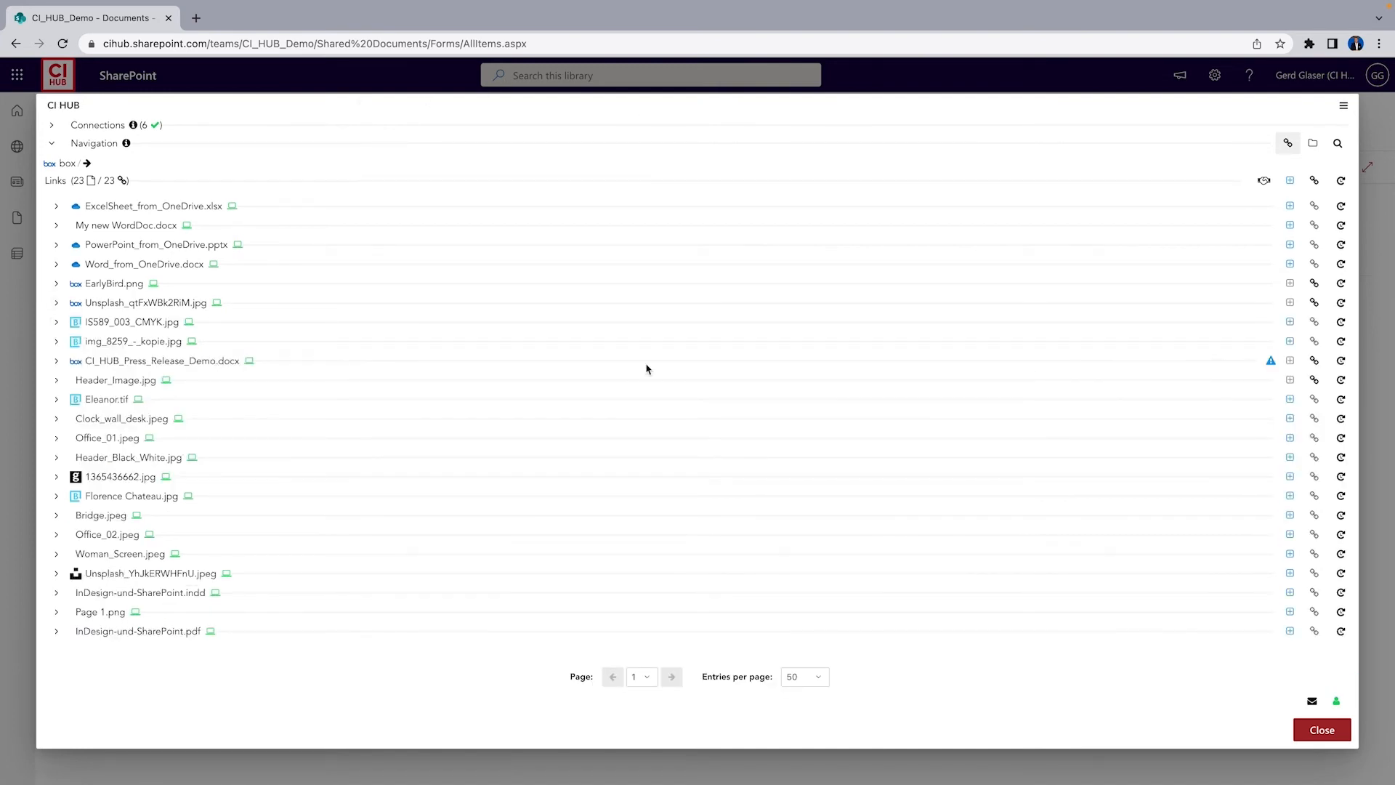
Relink CI_HUB_Press_Release_Demo.docx to its first listed version with Original conversion
{"action": "left_click", "coordinate": [57, 362]}
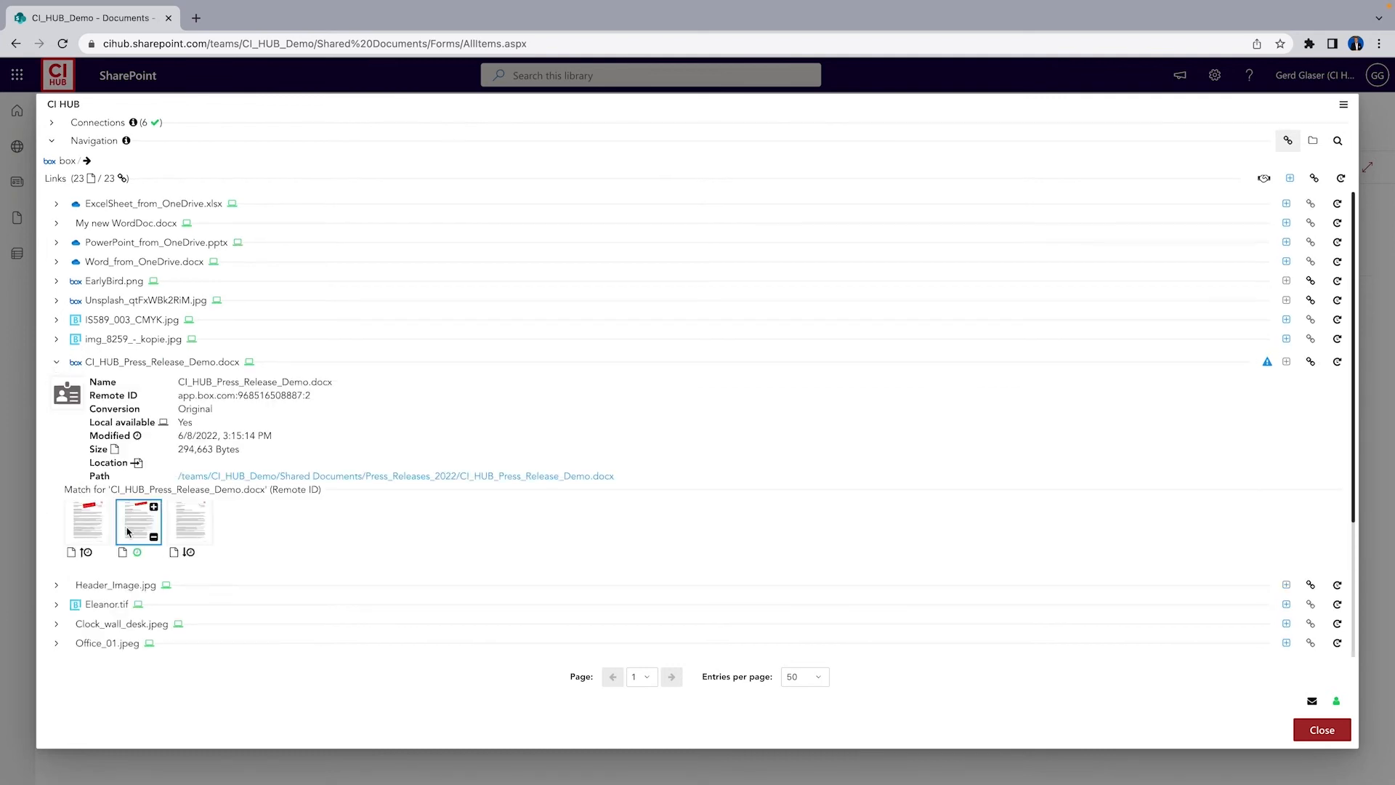
{"action": "left_click", "coordinate": [81, 527]}
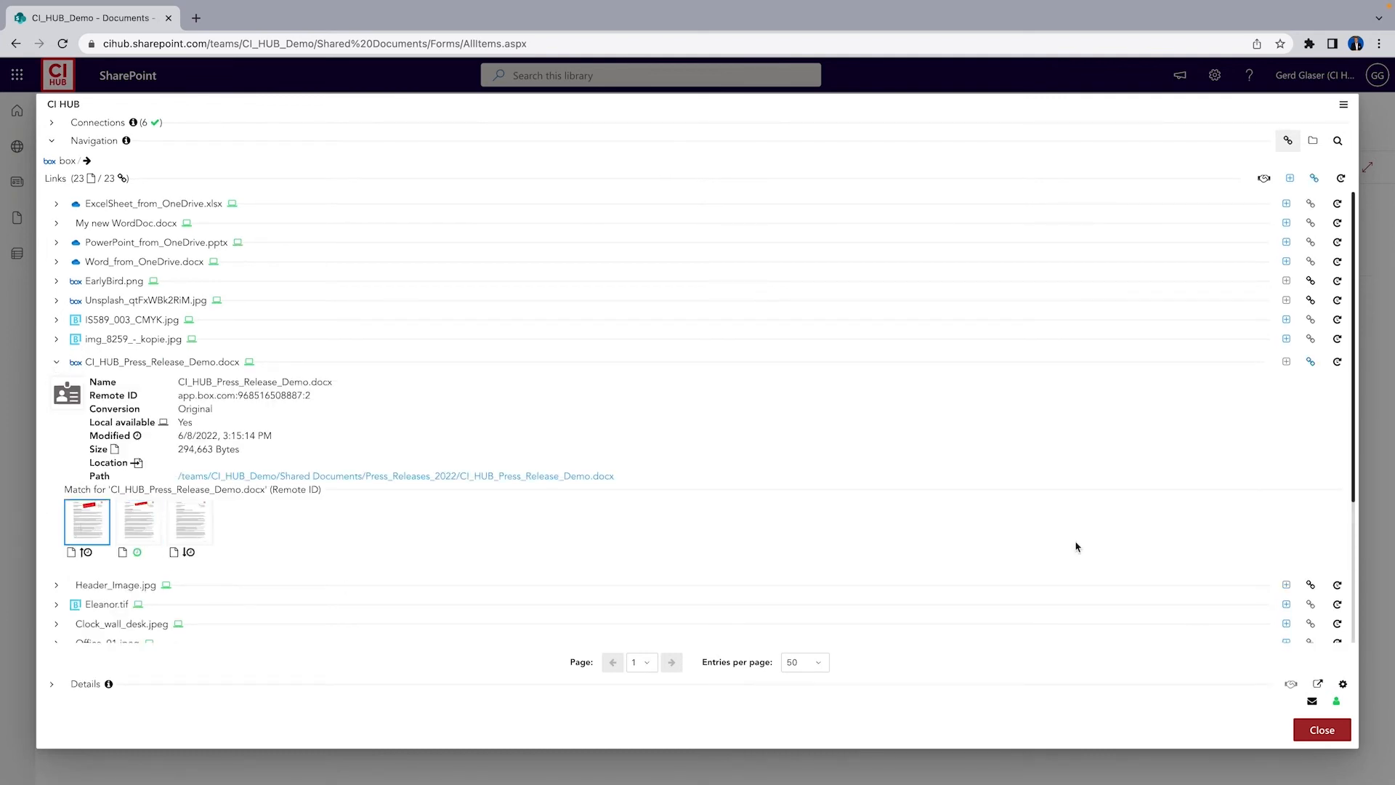
{"action": "left_click", "coordinate": [1313, 366]}
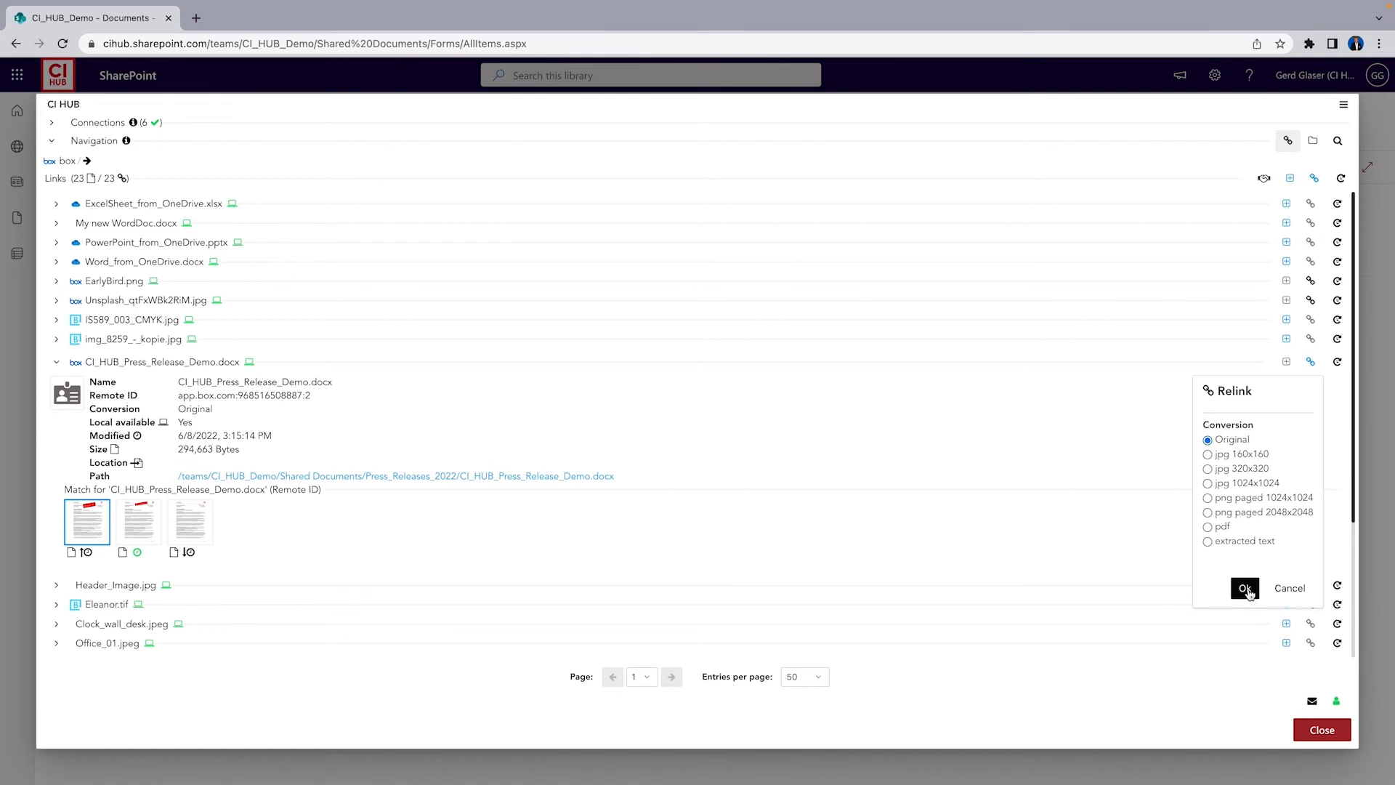
{"action": "left_click", "coordinate": [1290, 588]}
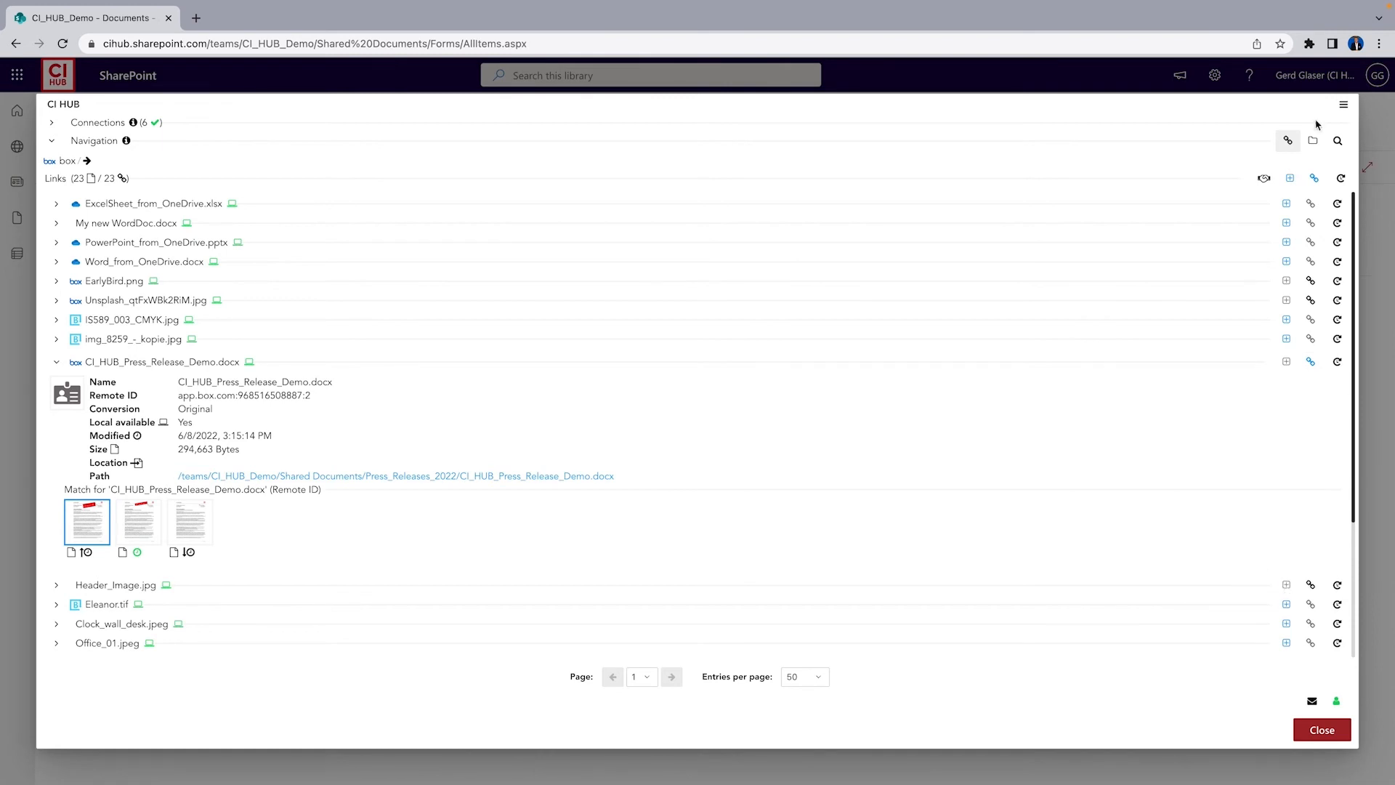
{"action": "left_click", "coordinate": [1311, 361]}
{"action": "left_click", "coordinate": [1250, 592]}
Close CI HUB and open CI_HUB_Press_Release_Demo from the site home page's asset carousel to view it
{"action": "left_click", "coordinate": [1320, 733]}
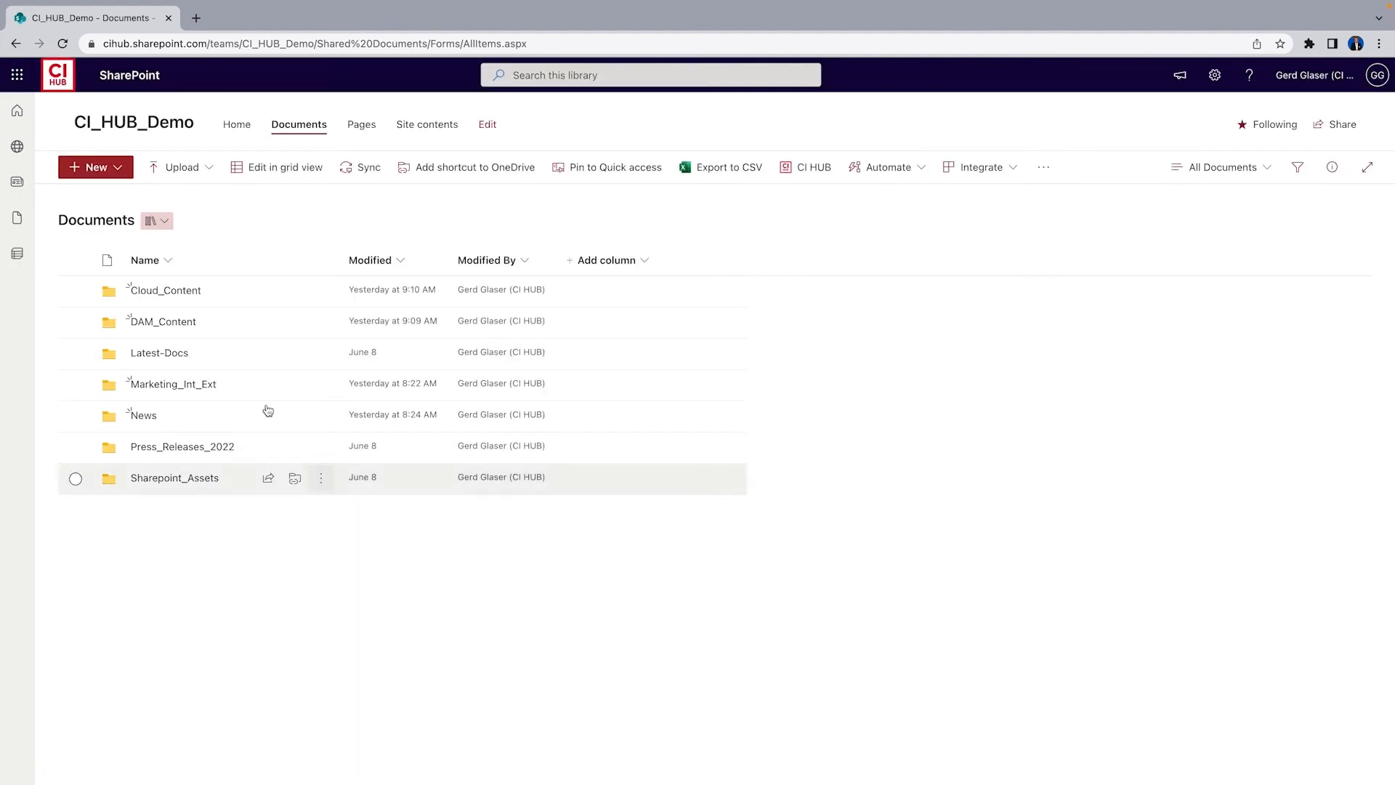
{"action": "left_click", "coordinate": [238, 125]}
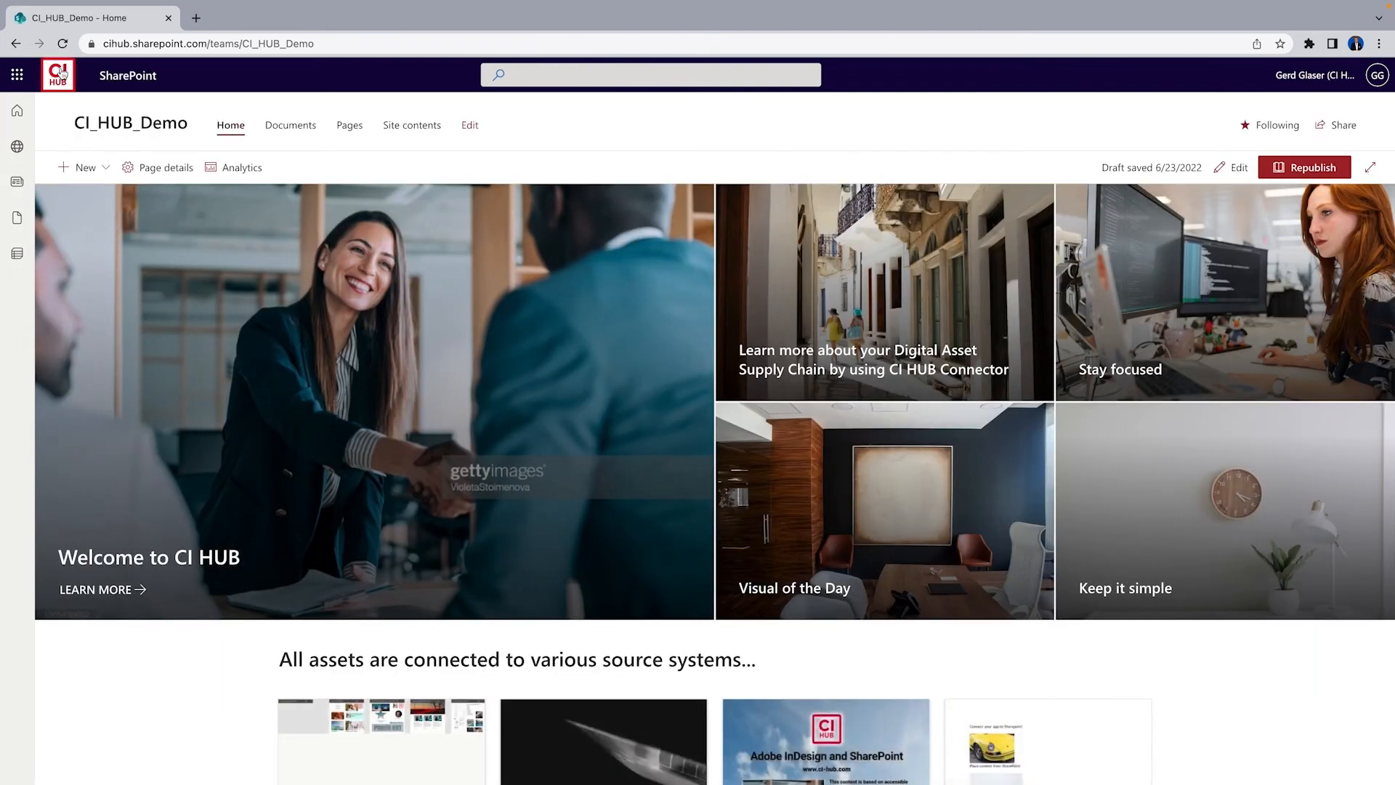
{"action": "scroll", "coordinate": [979, 710], "scroll_direction": "down", "scroll_amount": 3}
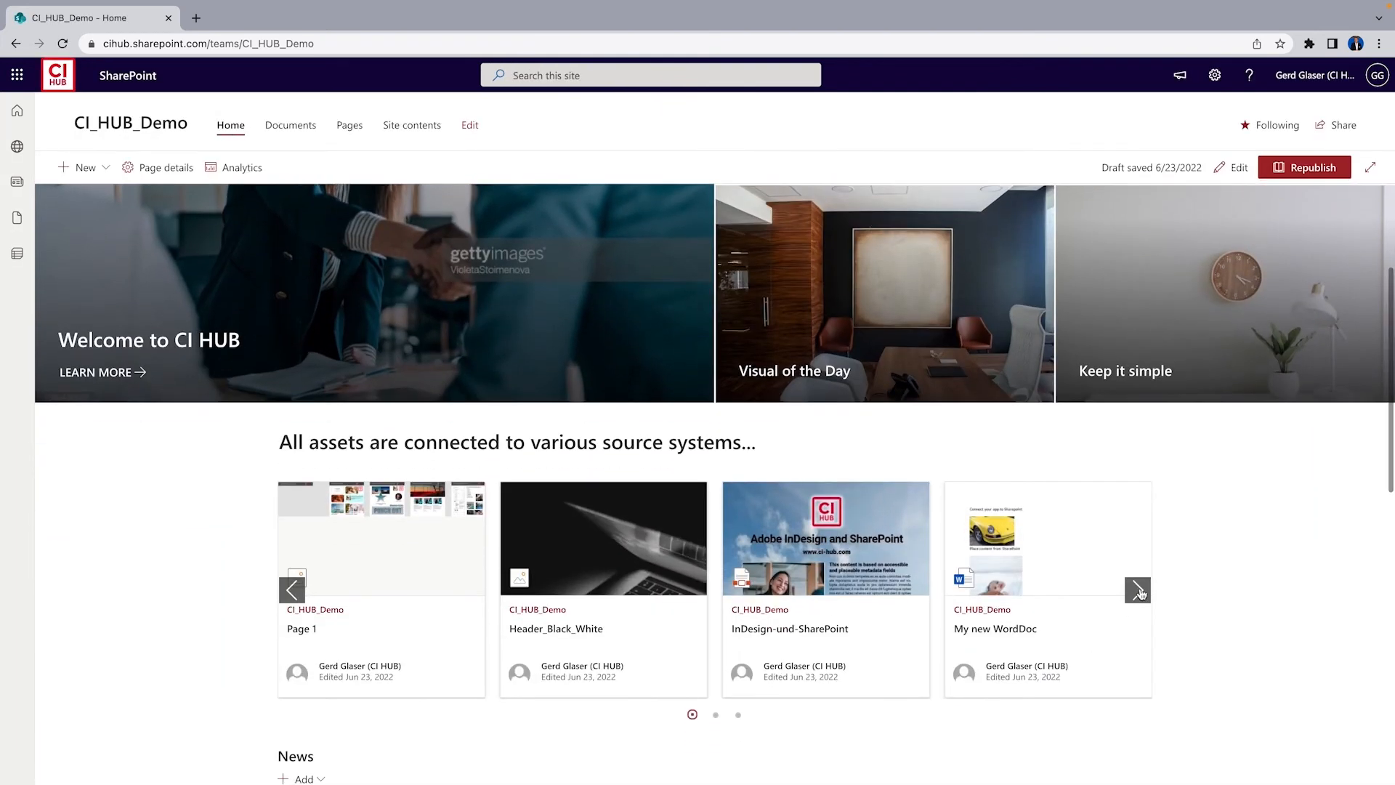
{"action": "left_click", "coordinate": [1137, 593]}
{"action": "left_click", "coordinate": [1137, 592]}
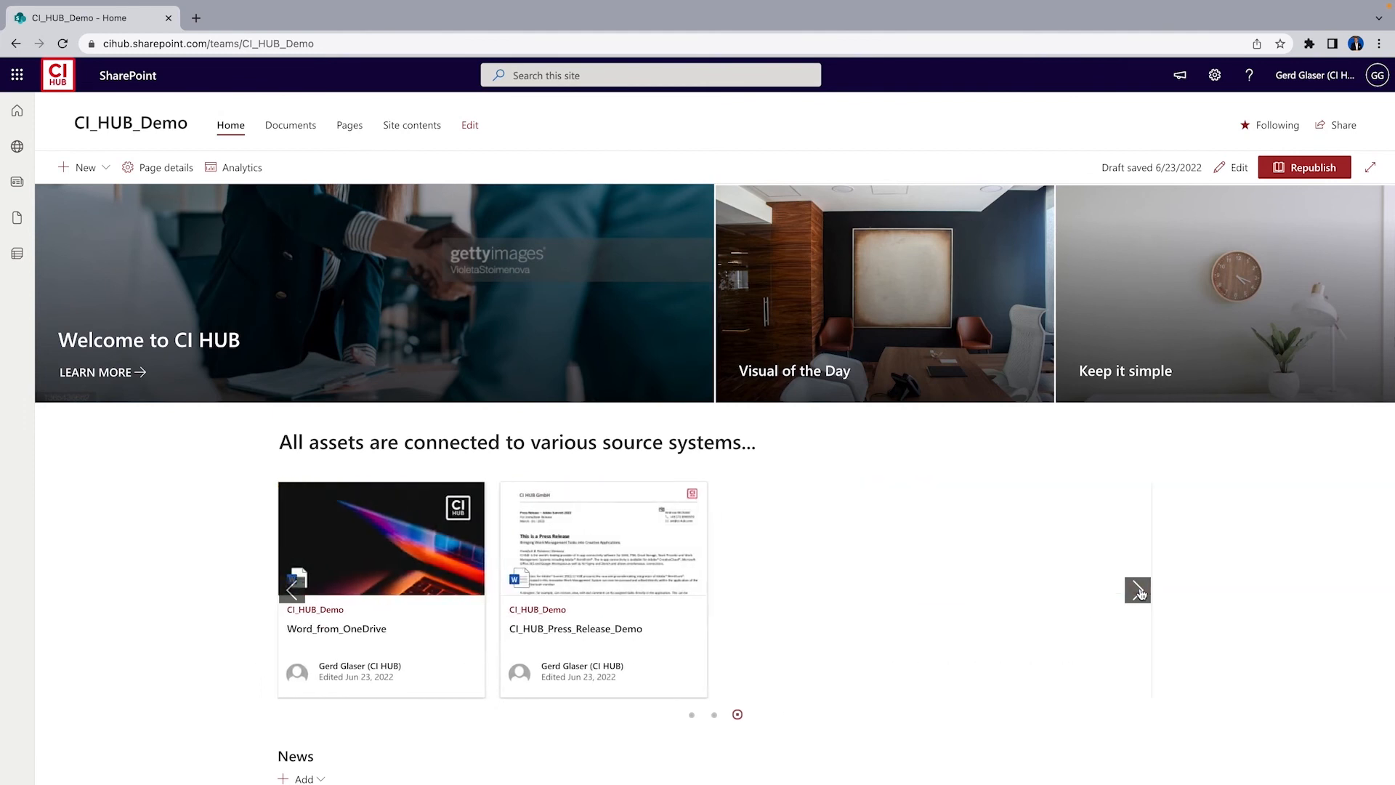
{"action": "left_click", "coordinate": [620, 551]}
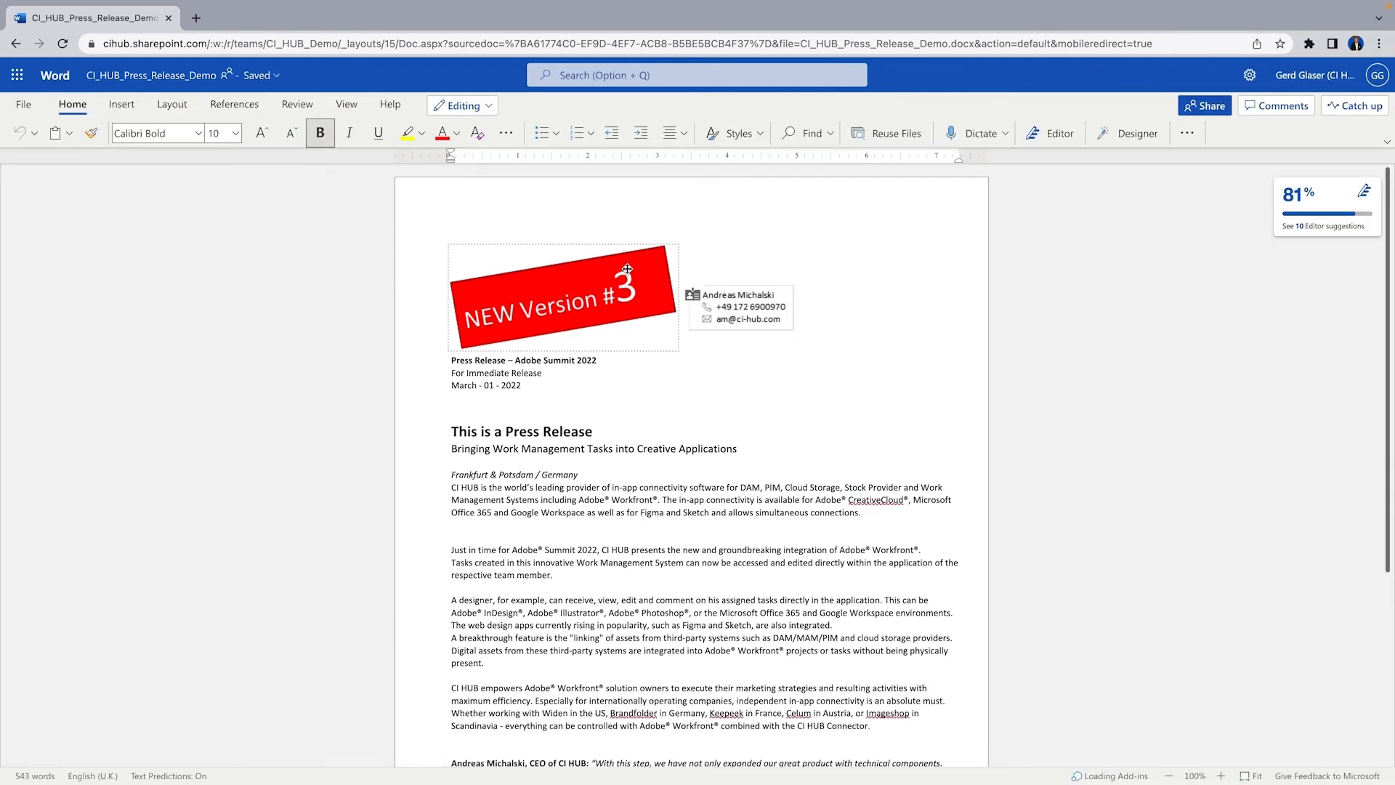
{"action": "left_click", "coordinate": [13, 45]}
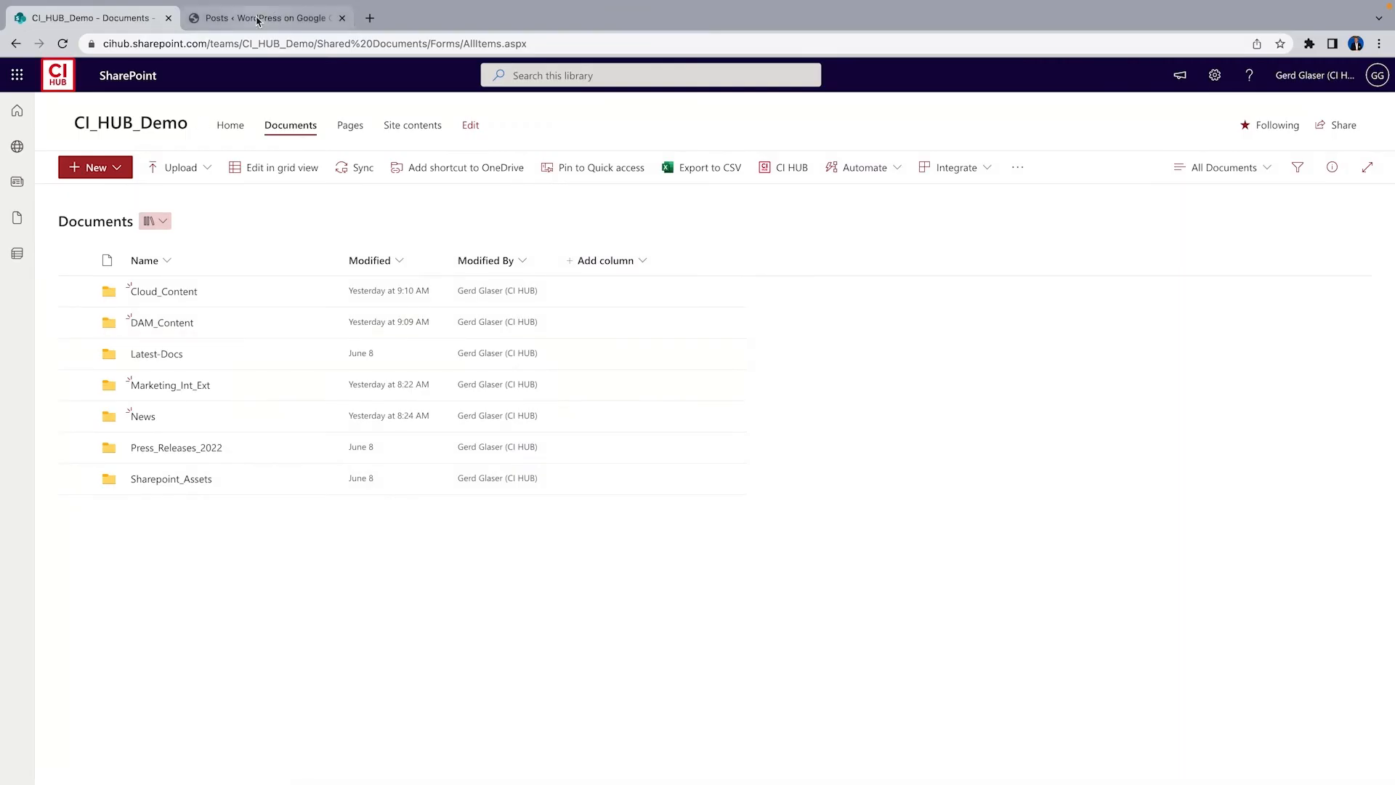
Open the WordPress draft post "Rethink your way of working" and make its intro paragraph bold
{"action": "left_click", "coordinate": [261, 19]}
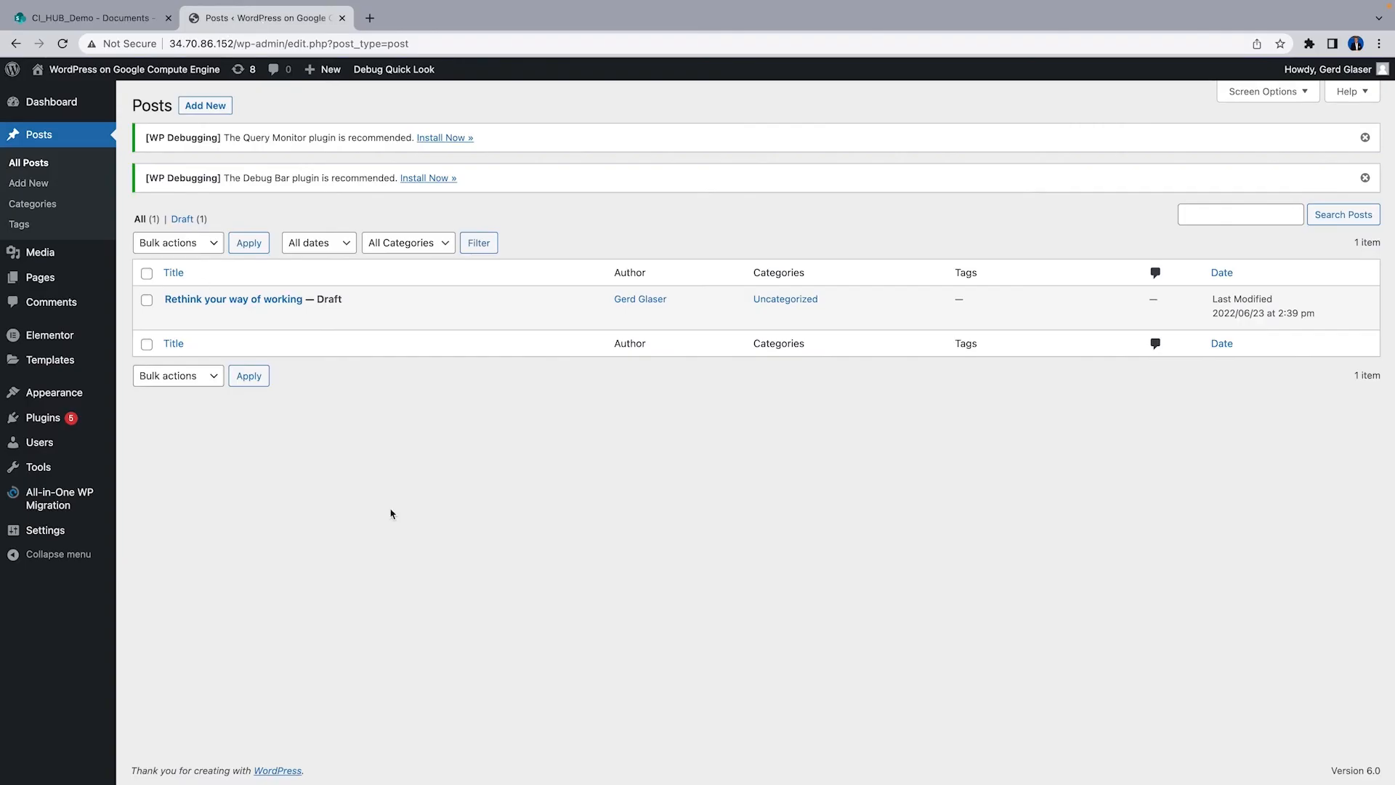
{"action": "left_click", "coordinate": [241, 300]}
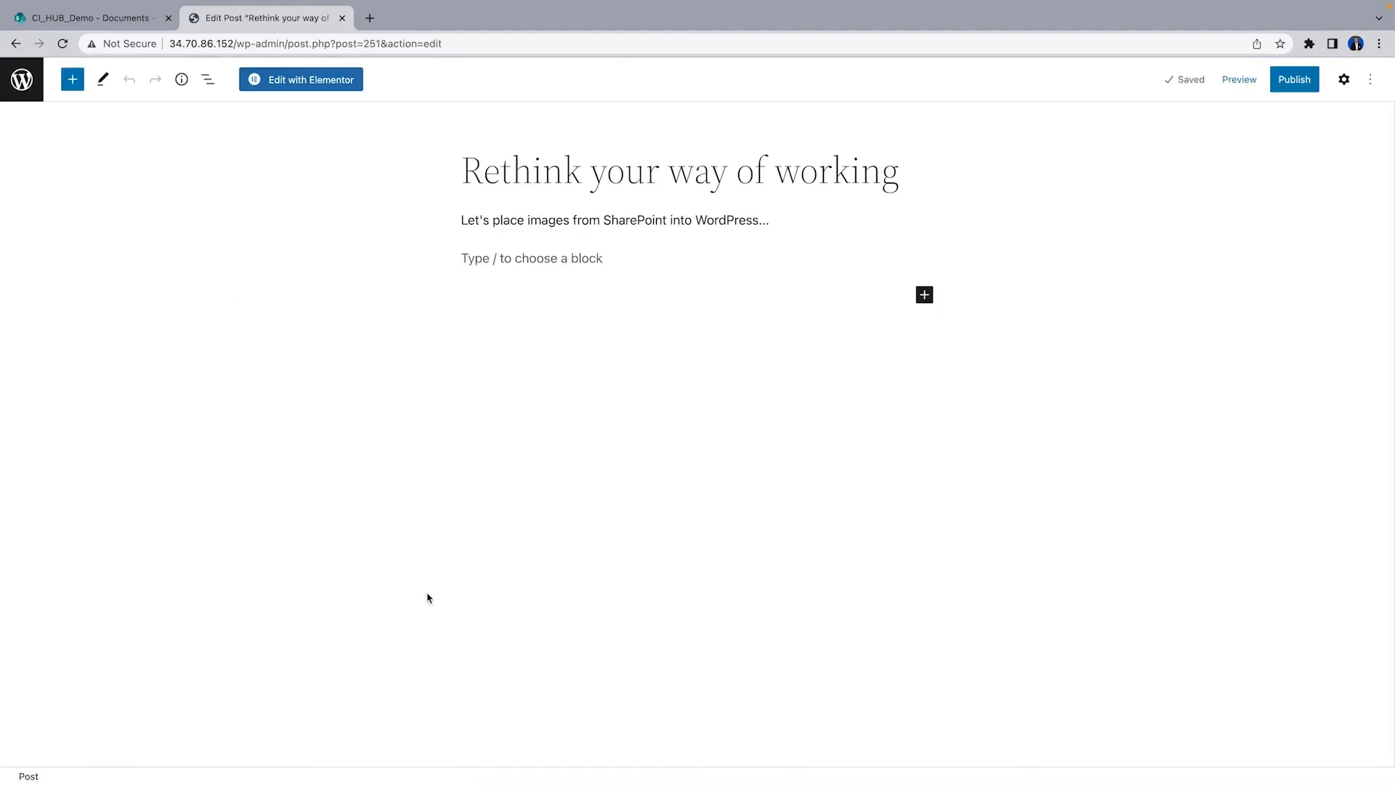
{"action": "left_click", "coordinate": [741, 219]}
{"action": "triple_click", "coordinate": [742, 220]}
{"action": "left_click", "coordinate": [593, 183]}
Add an Image block and browse the CI HUB media source to SharePoint's CI_HUB_Demo DAM_Content folder
{"action": "left_click", "coordinate": [627, 259]}
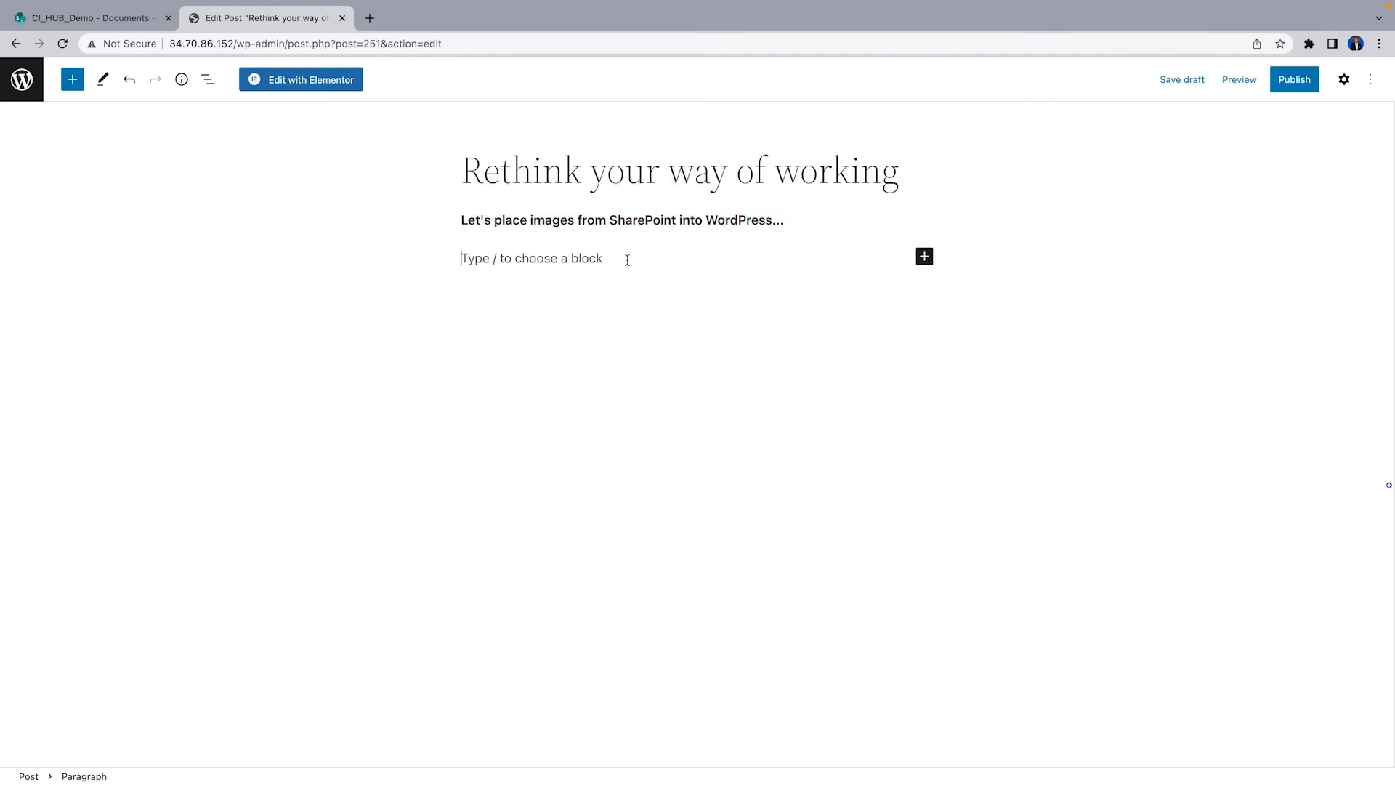
{"action": "left_click", "coordinate": [924, 257]}
{"action": "left_click", "coordinate": [1034, 363]}
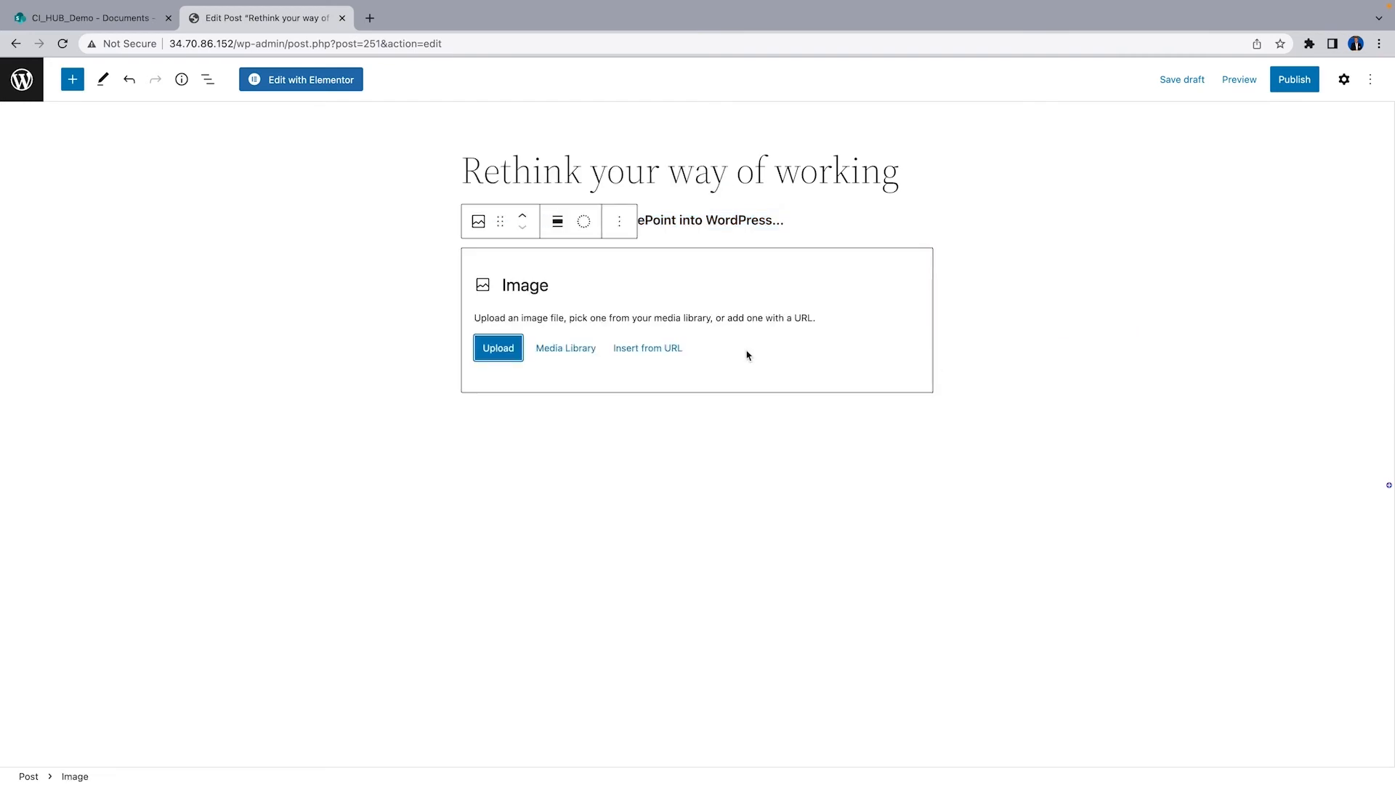
{"action": "left_click", "coordinate": [572, 351]}
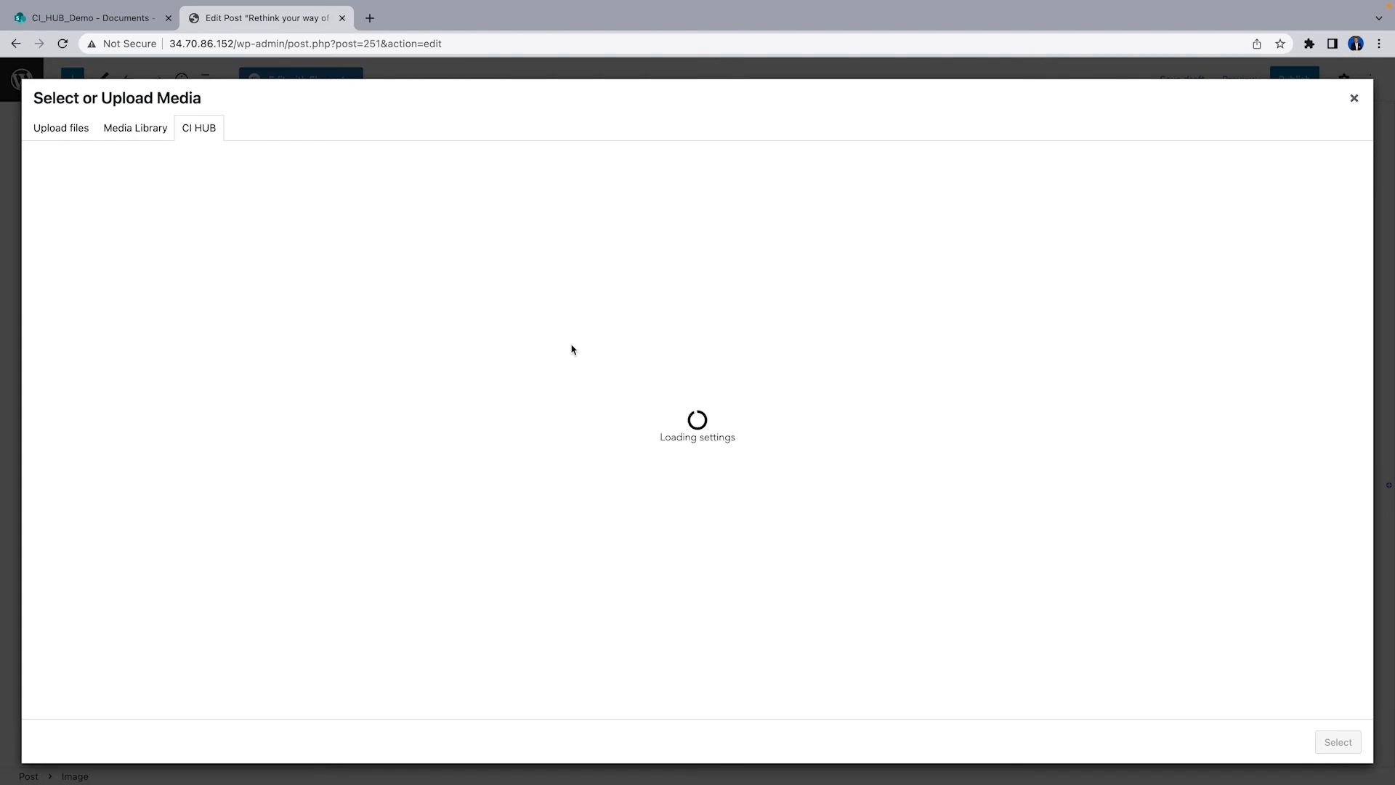
{"action": "left_click", "coordinate": [69, 215]}
{"action": "left_click", "coordinate": [73, 261]}
{"action": "left_click", "coordinate": [67, 304]}
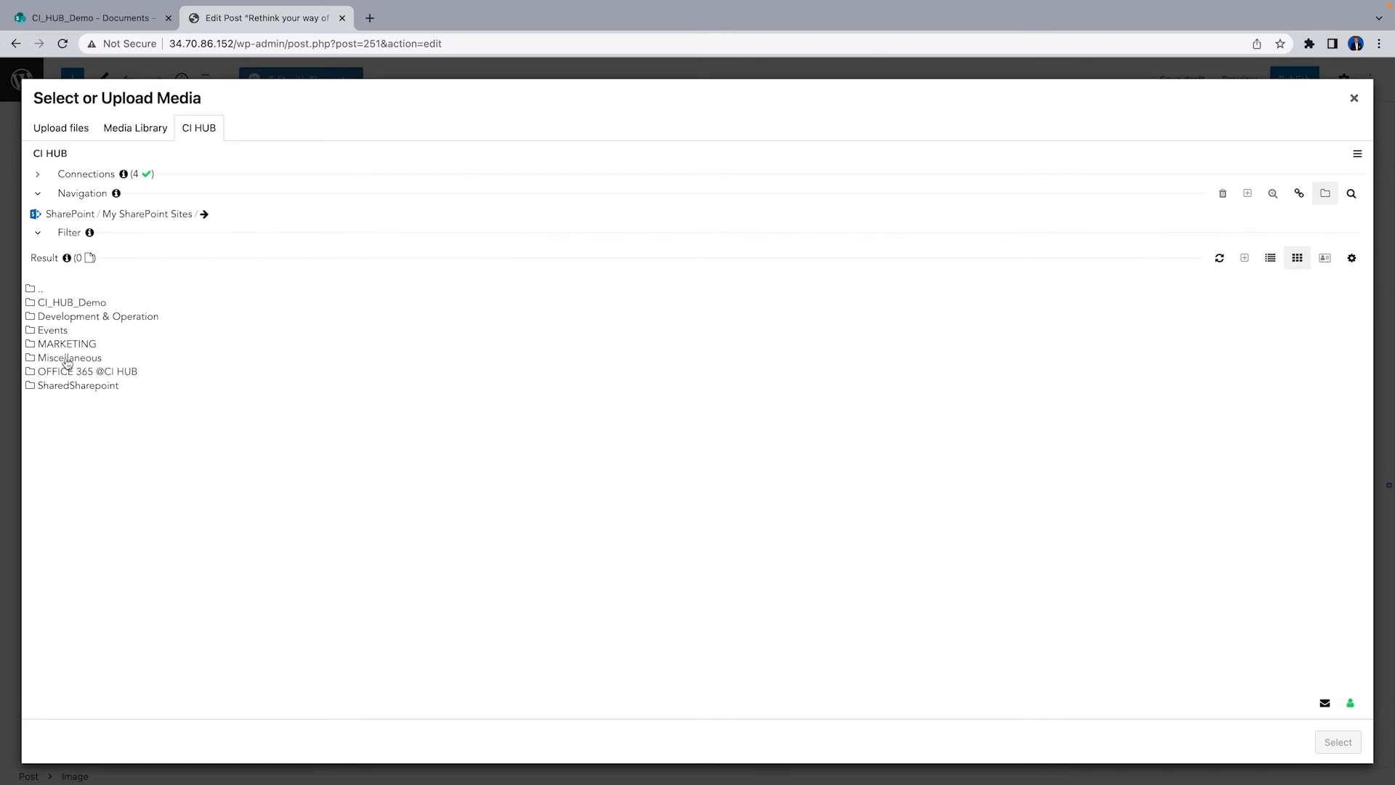
{"action": "left_click", "coordinate": [68, 305]}
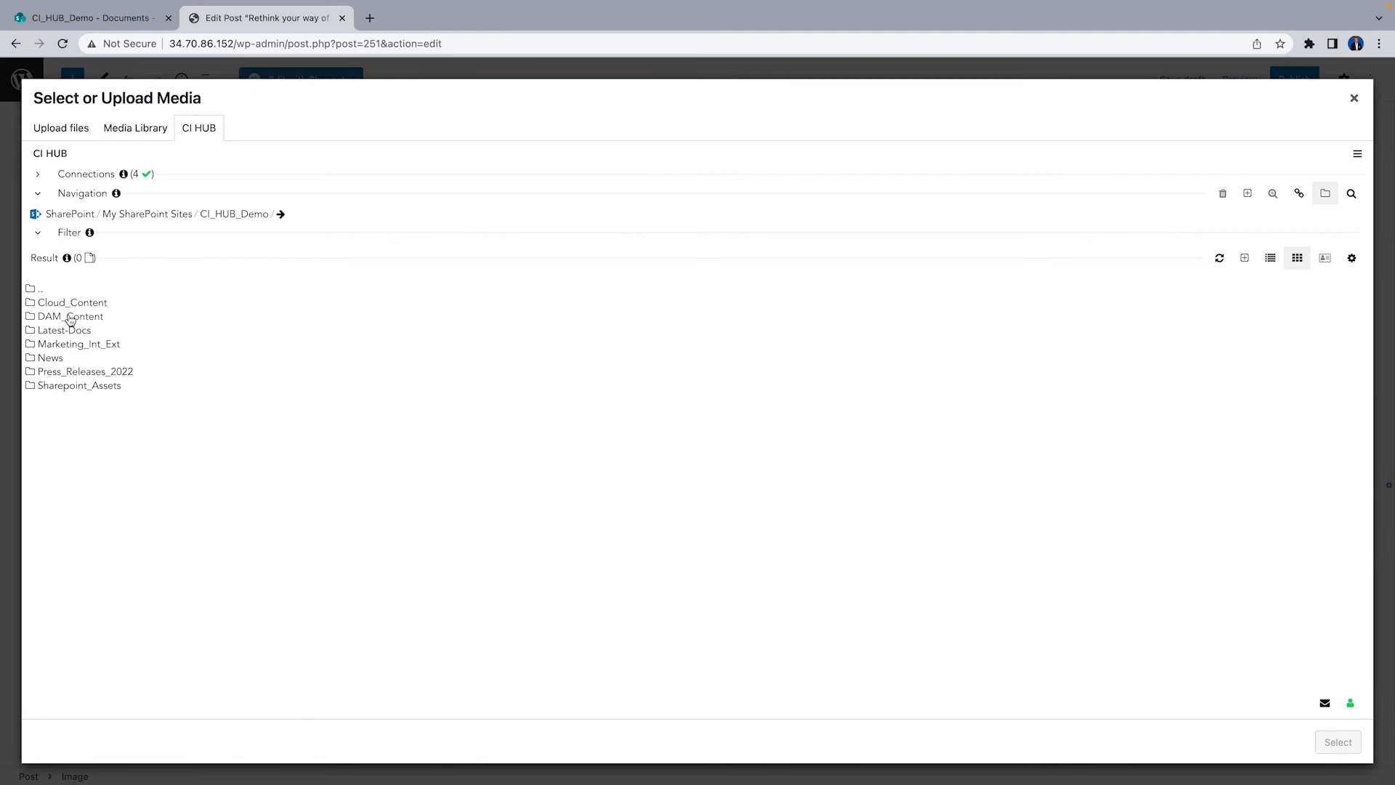
{"action": "left_click", "coordinate": [70, 318]}
Place img_8259_-_kopie.jpg into the image block using the Large conversion
{"action": "right_click", "coordinate": [93, 359]}
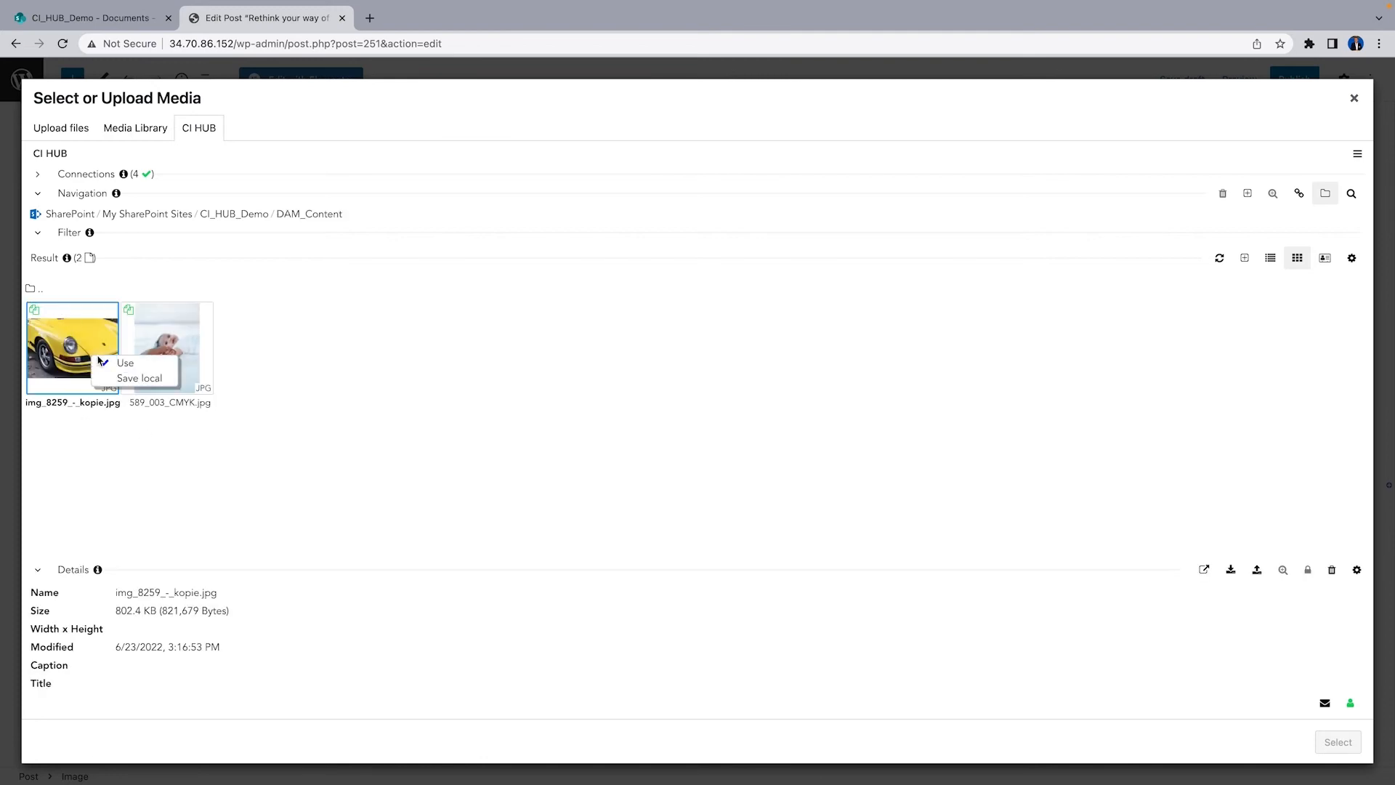
{"action": "left_click", "coordinate": [160, 366]}
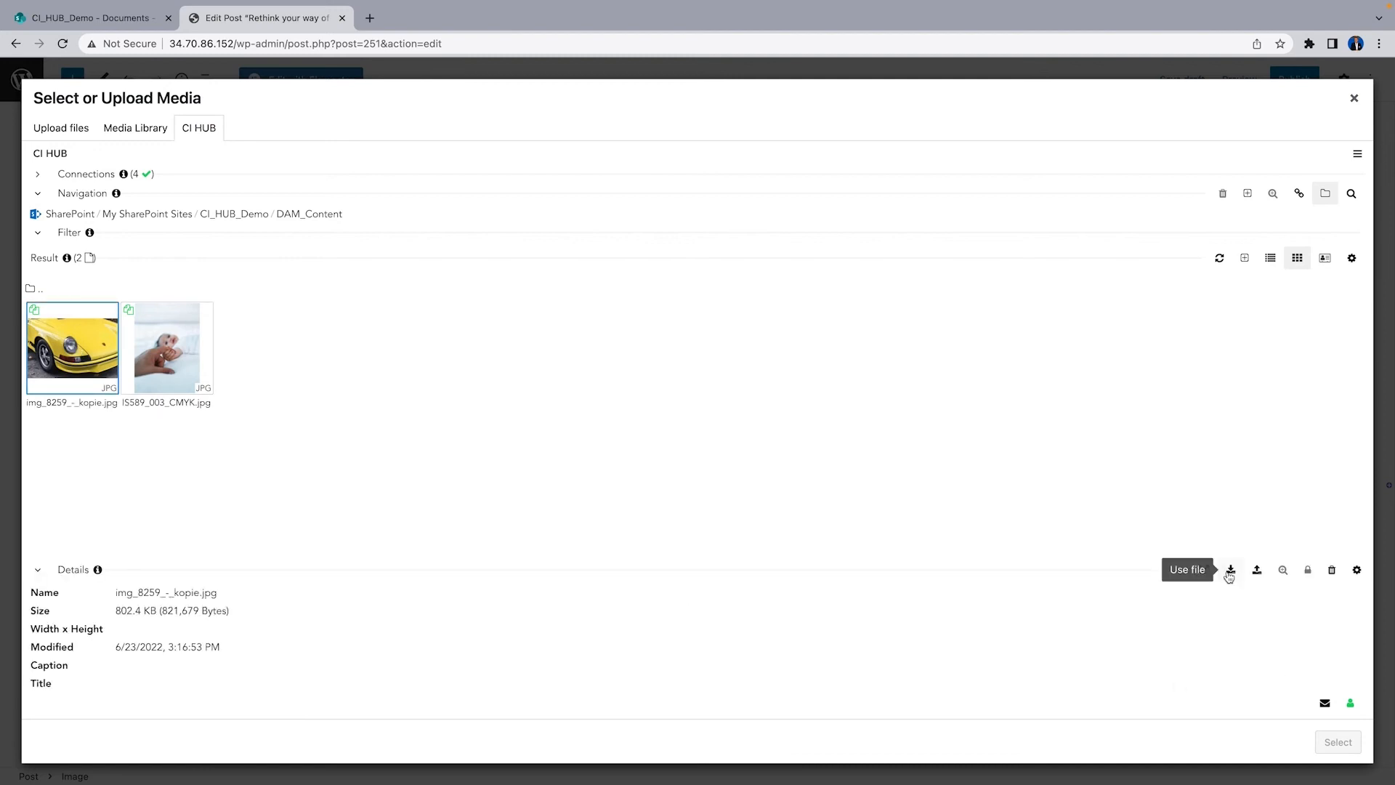
{"action": "left_click", "coordinate": [1230, 570]}
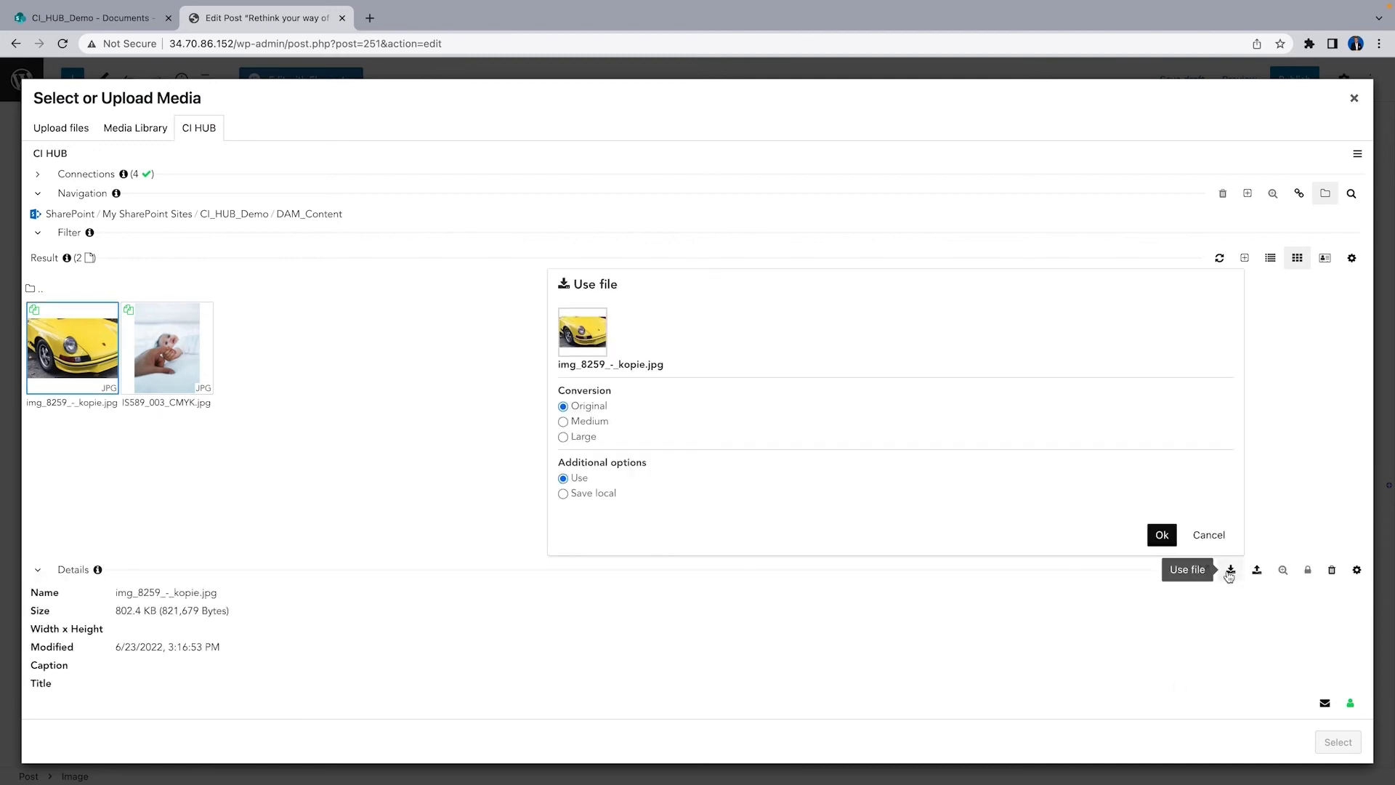
{"action": "left_click", "coordinate": [581, 440]}
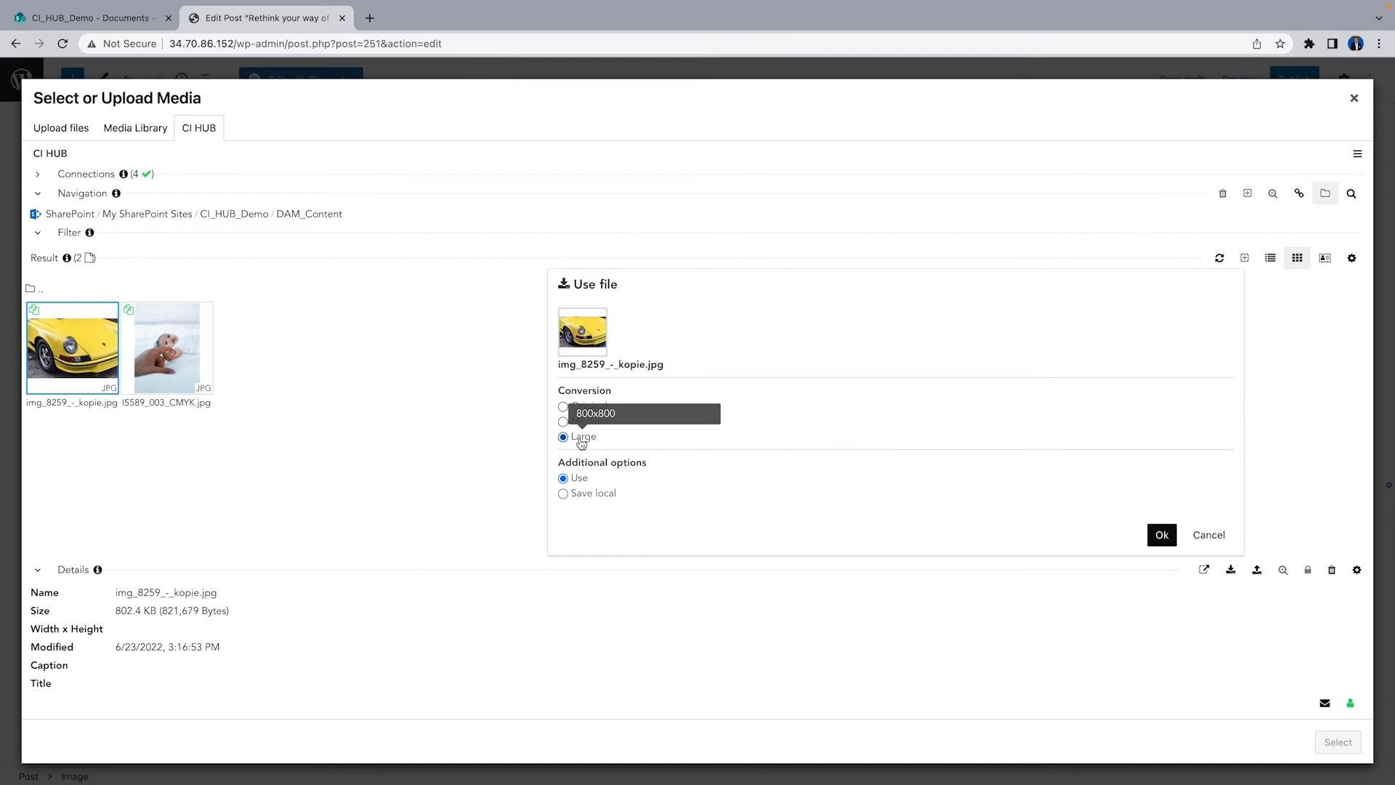
{"action": "left_click", "coordinate": [1162, 536]}
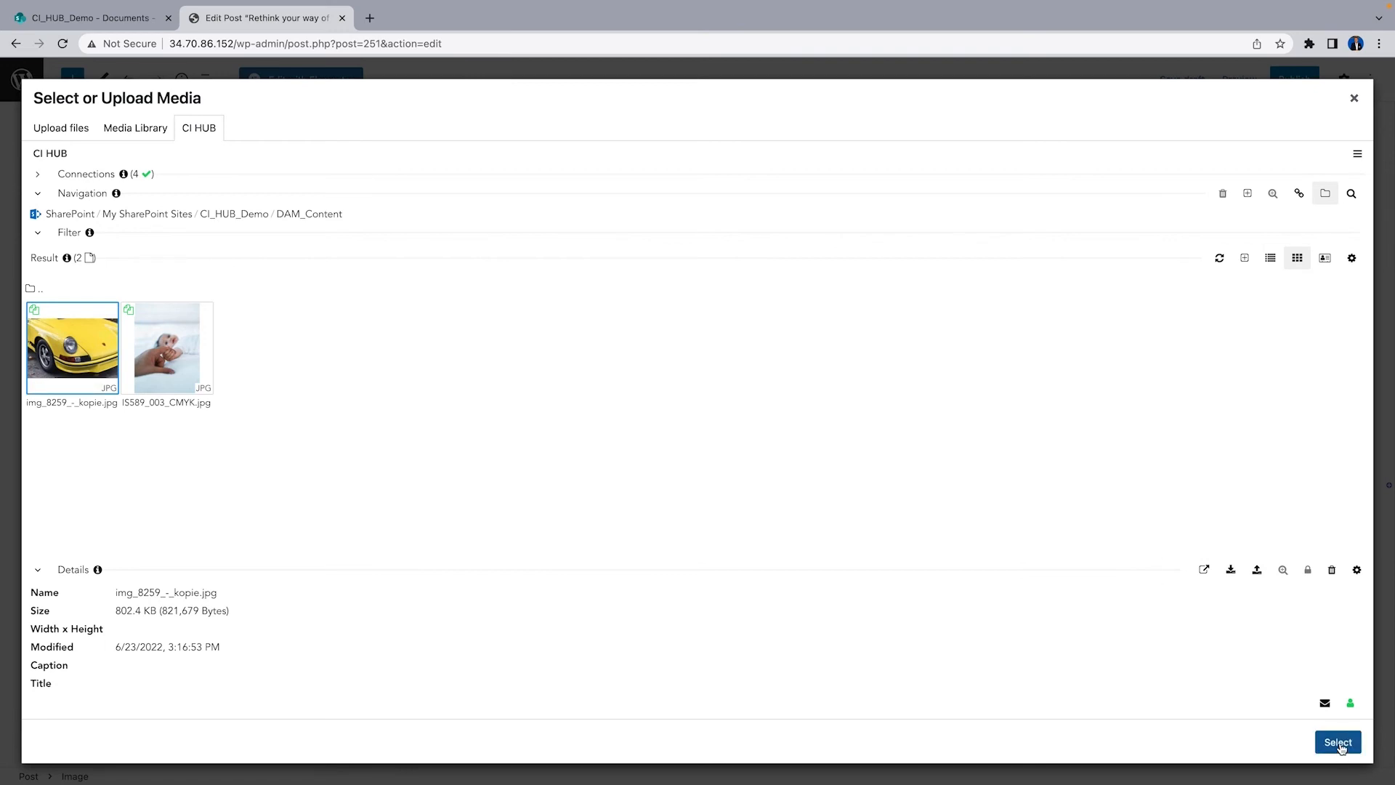
{"action": "left_click", "coordinate": [1338, 742]}
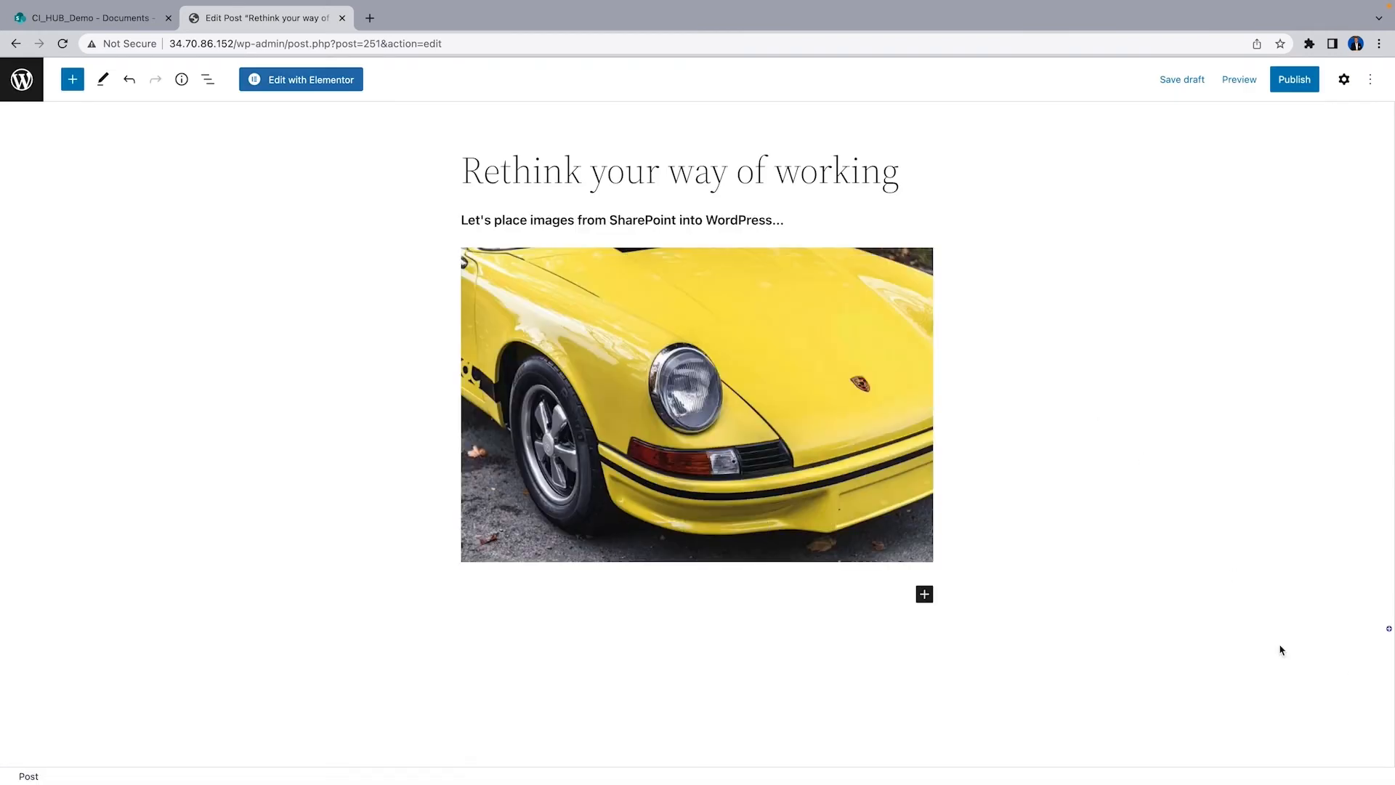
Inspect the placed image's CI HUB link details through the block's Replace media dialog
{"action": "left_click", "coordinate": [868, 475]}
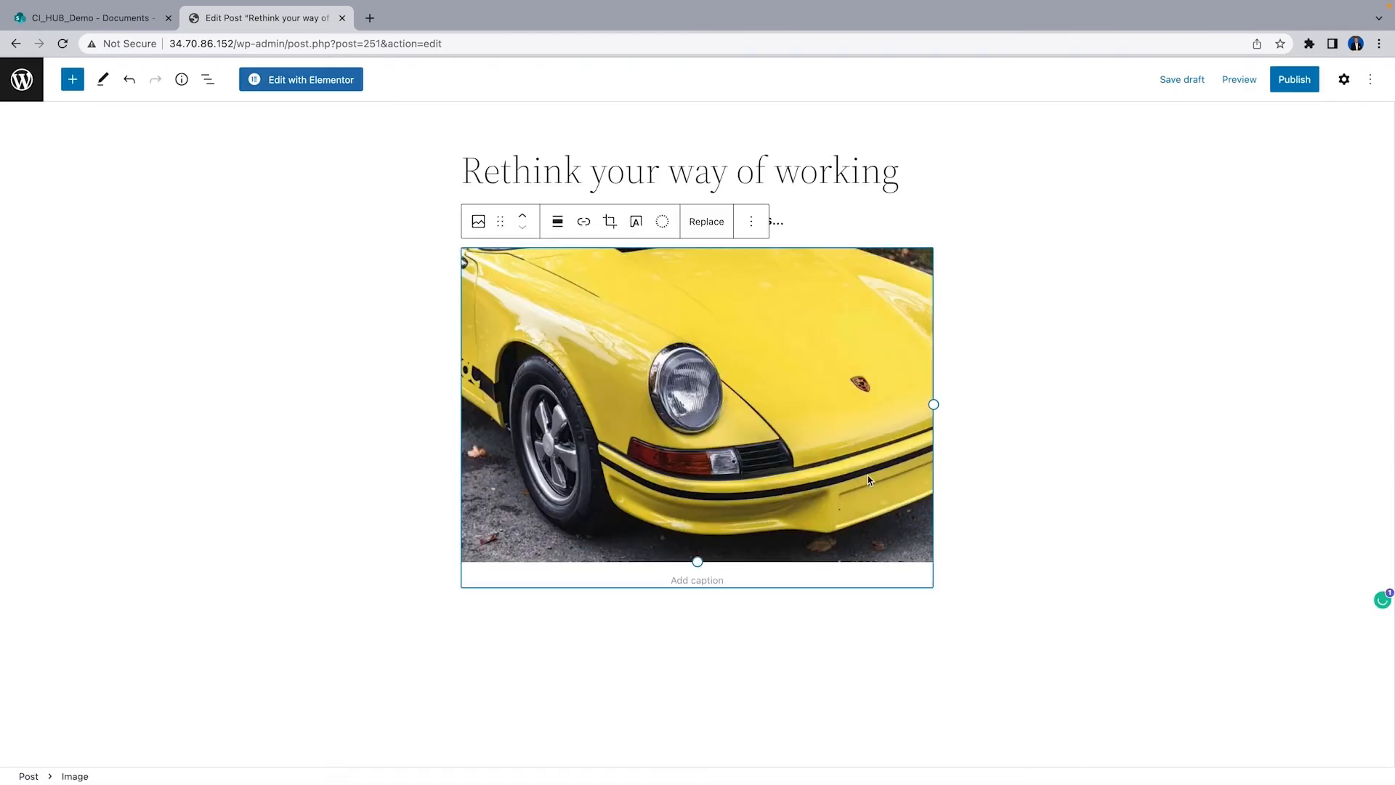
{"action": "left_click", "coordinate": [703, 223]}
{"action": "left_click", "coordinate": [767, 268]}
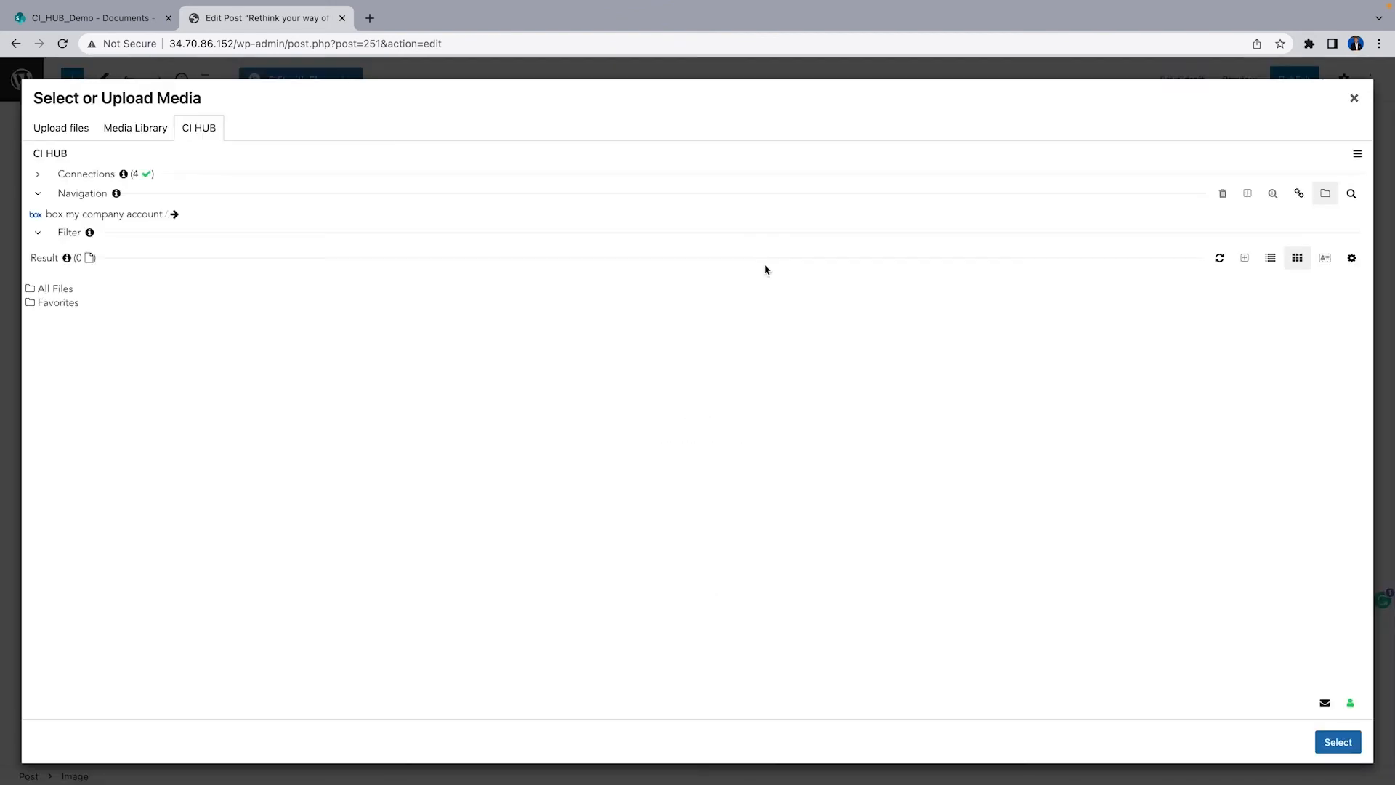
{"action": "left_click", "coordinate": [1299, 194]}
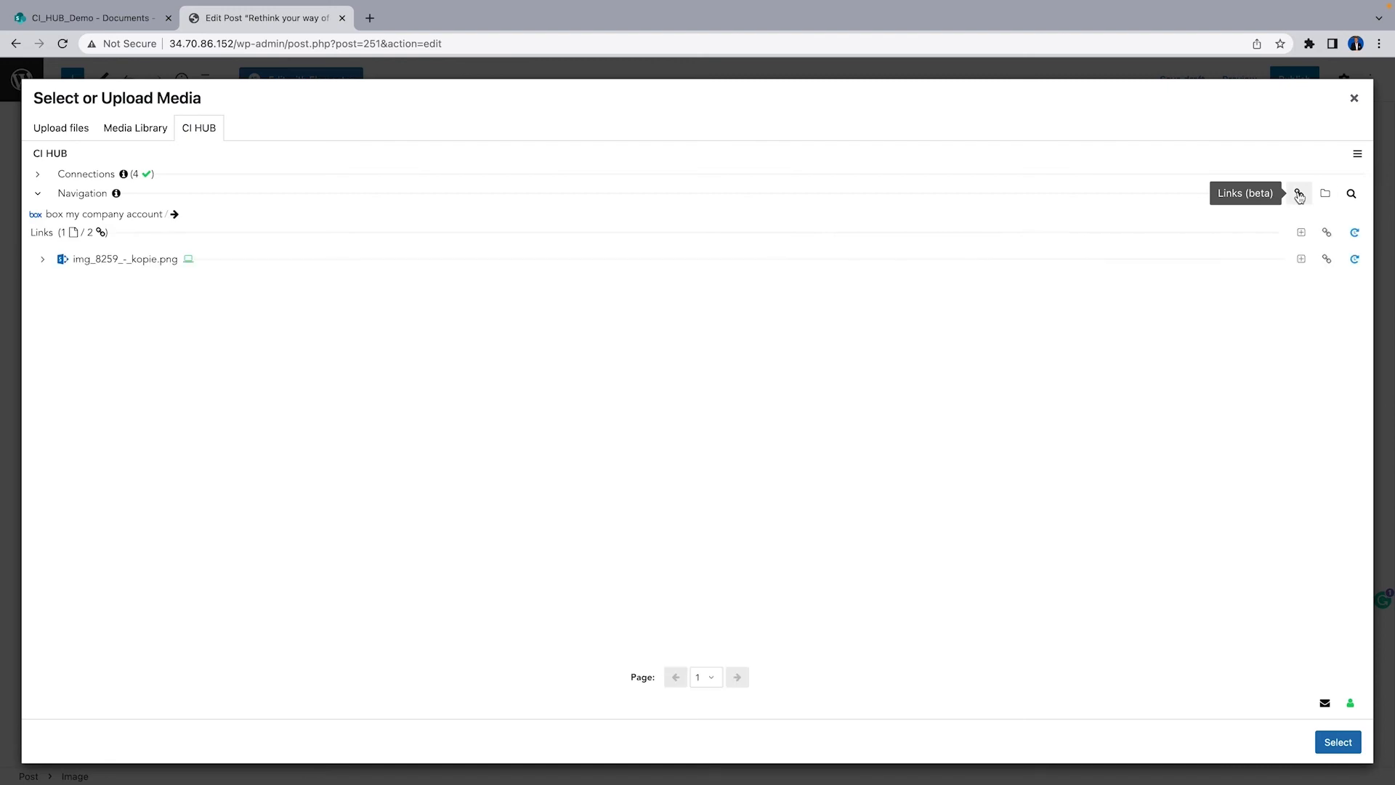
{"action": "left_click", "coordinate": [42, 260]}
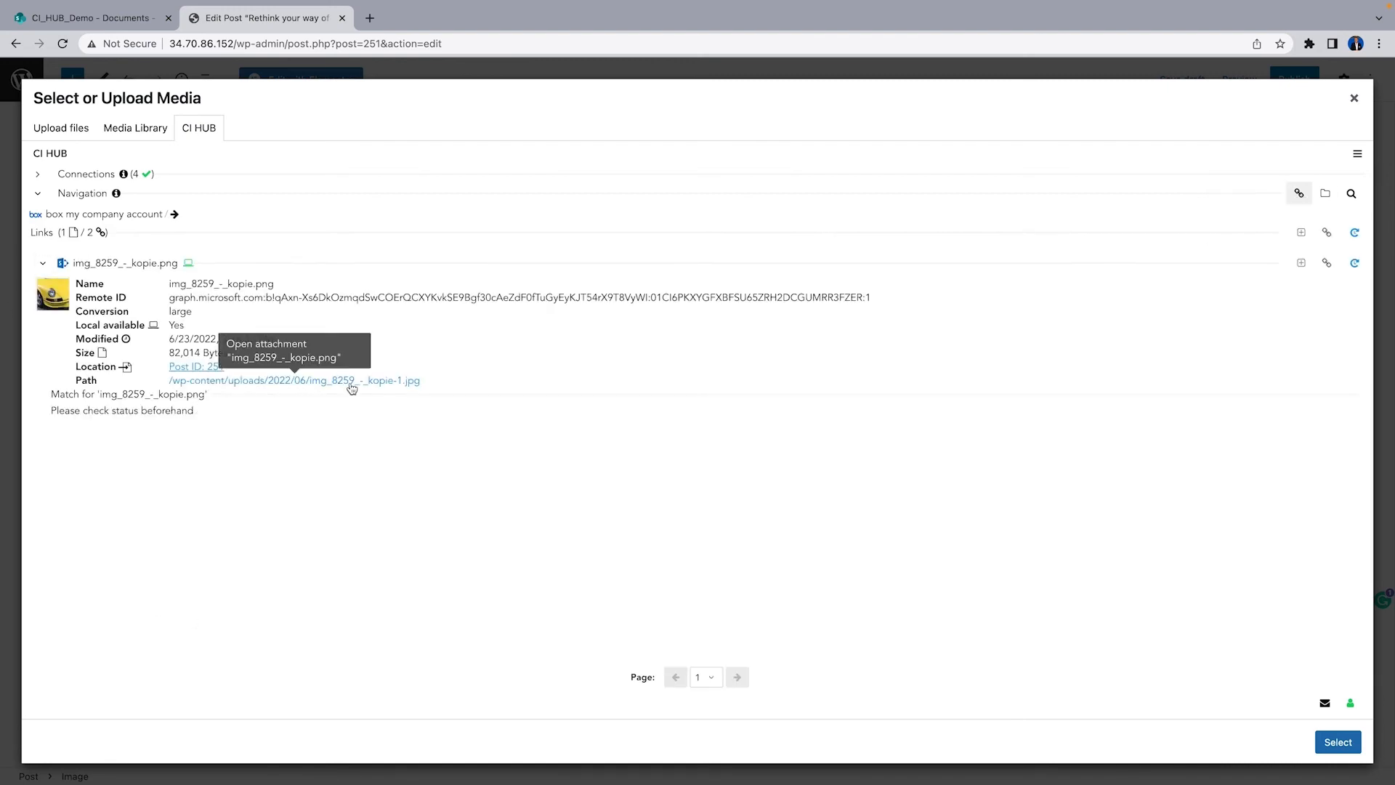
{"action": "left_click_drag", "start_coordinate": [171, 300], "coordinate": [545, 297]}
{"action": "left_click", "coordinate": [469, 326]}
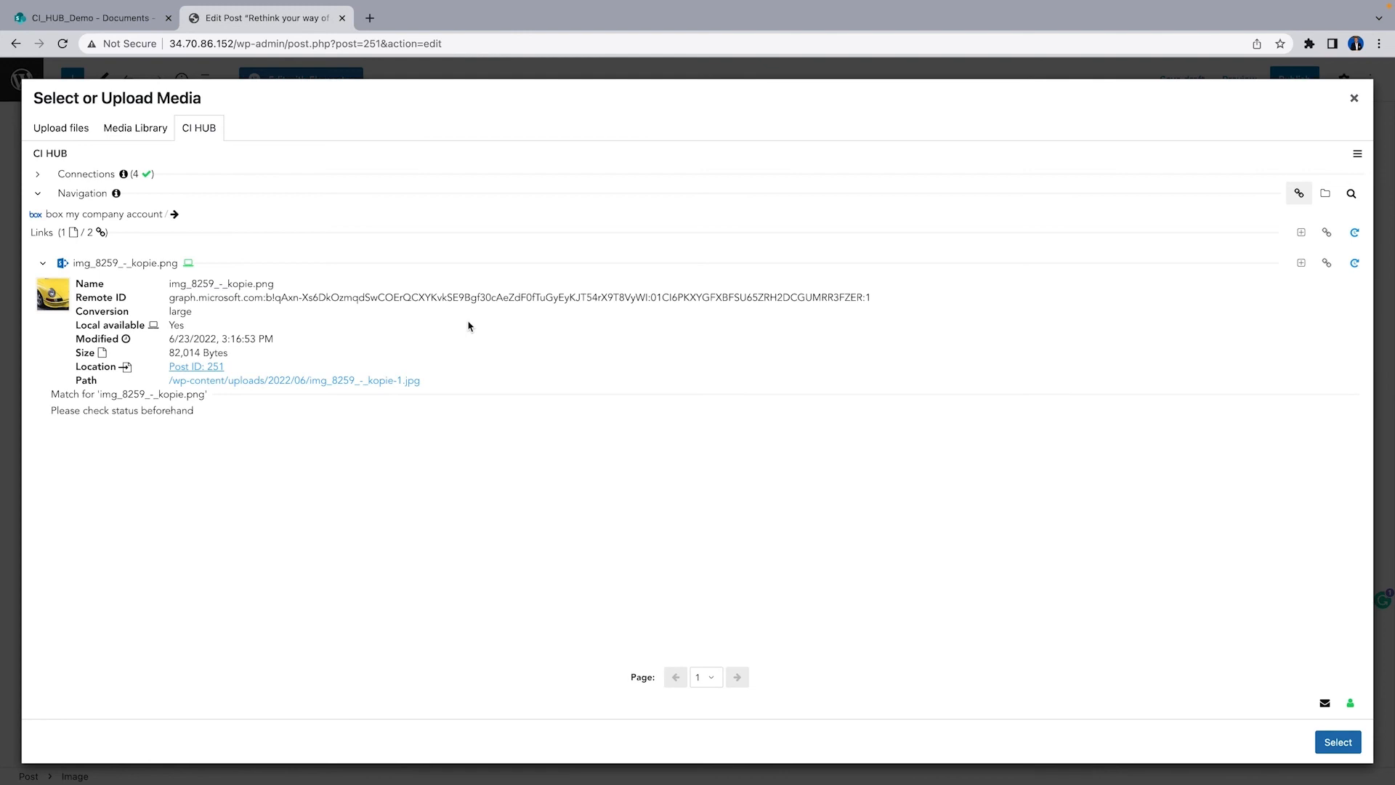
{"action": "left_click", "coordinate": [1354, 100]}
{"action": "left_click", "coordinate": [1353, 100]}
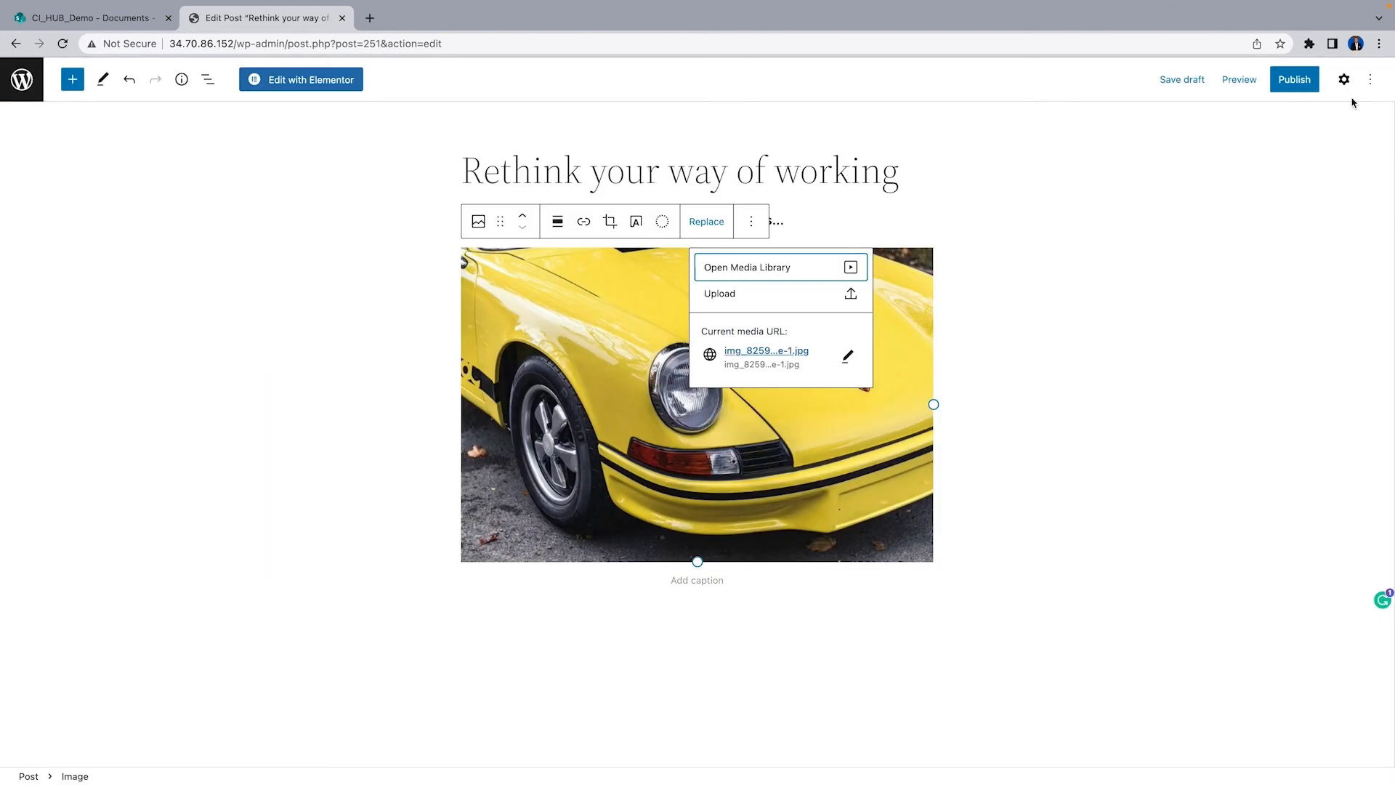
{"action": "left_click", "coordinate": [1071, 307]}
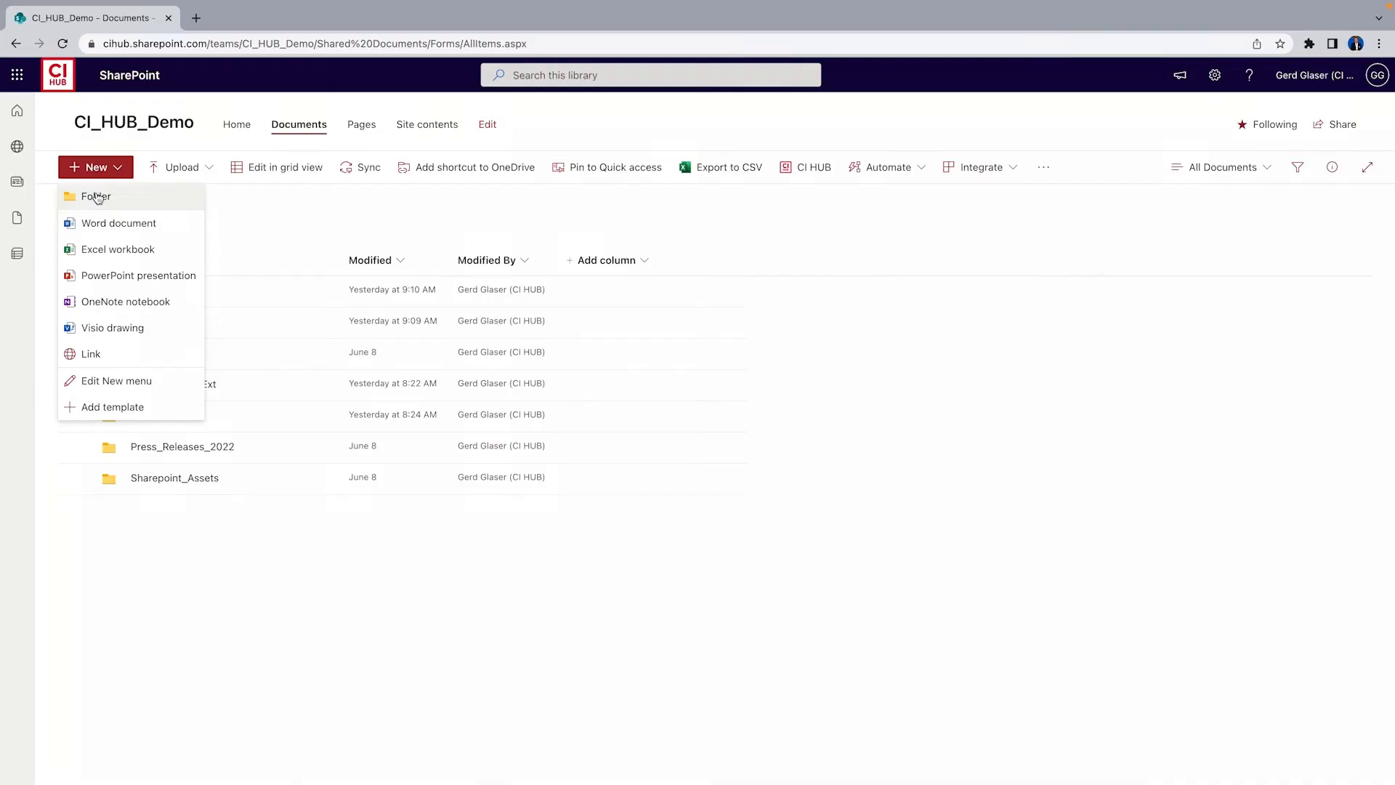
Create a folder named From WorkManagementSystem in SharePoint Documents and open it
{"action": "left_click", "coordinate": [97, 195]}
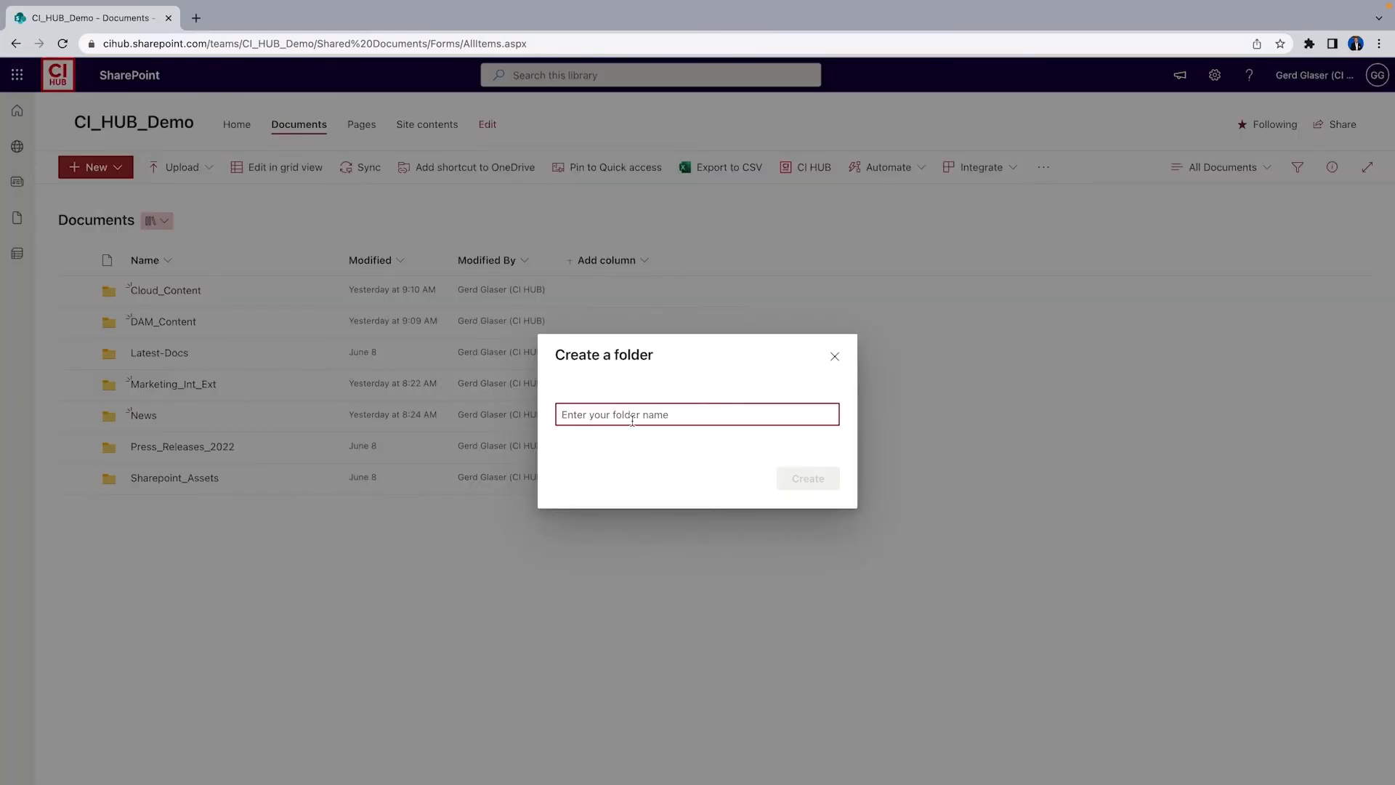
{"action": "type", "text": "From WorkManagementSystem"}
{"action": "key", "text": "Return"}
{"action": "left_click", "coordinate": [209, 355]}
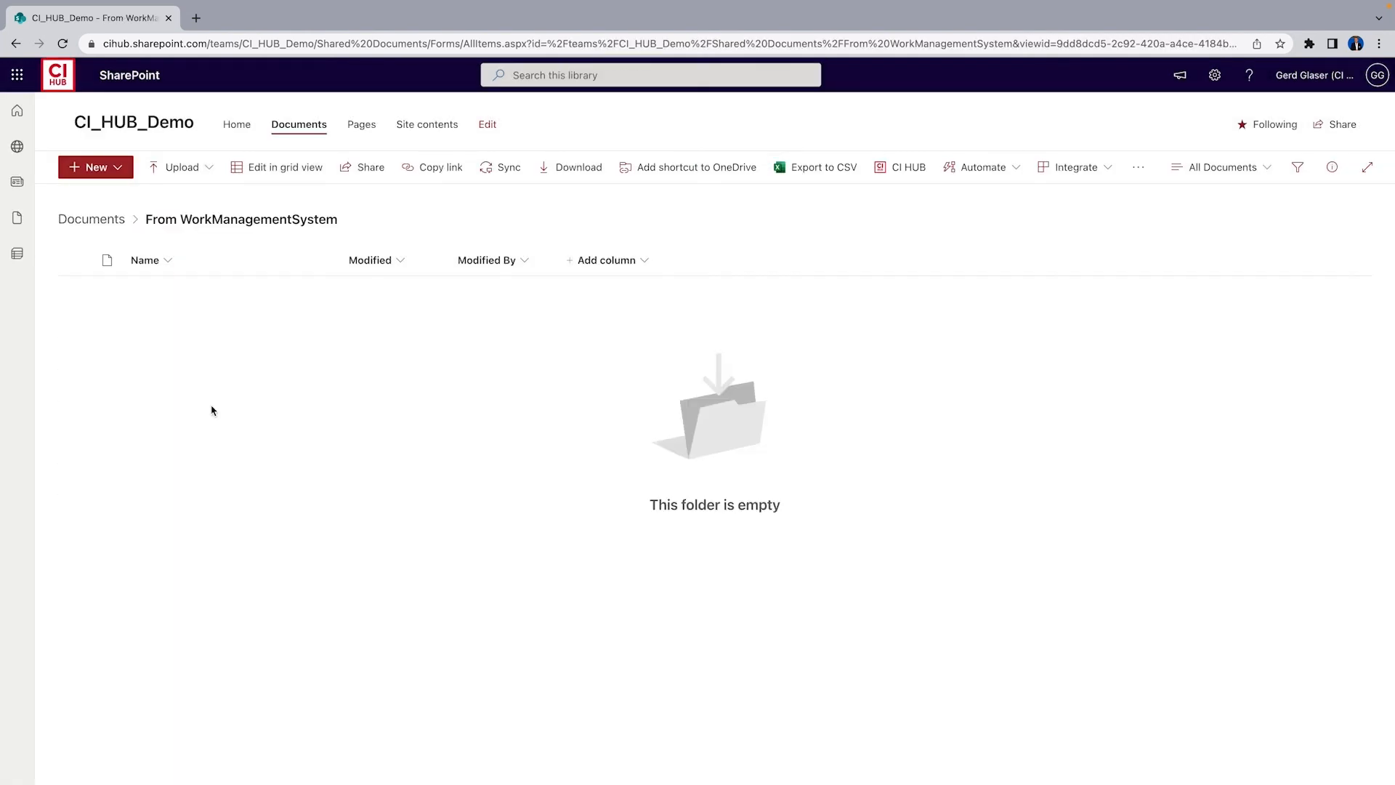
Open CI HUB, search Asana tasks for "01 Demo Task" and expand the matching task's details
{"action": "left_click", "coordinate": [899, 167]}
{"action": "left_click", "coordinate": [228, 166]}
{"action": "type", "text": "01 Demo Task"}
{"action": "key", "text": "Return"}
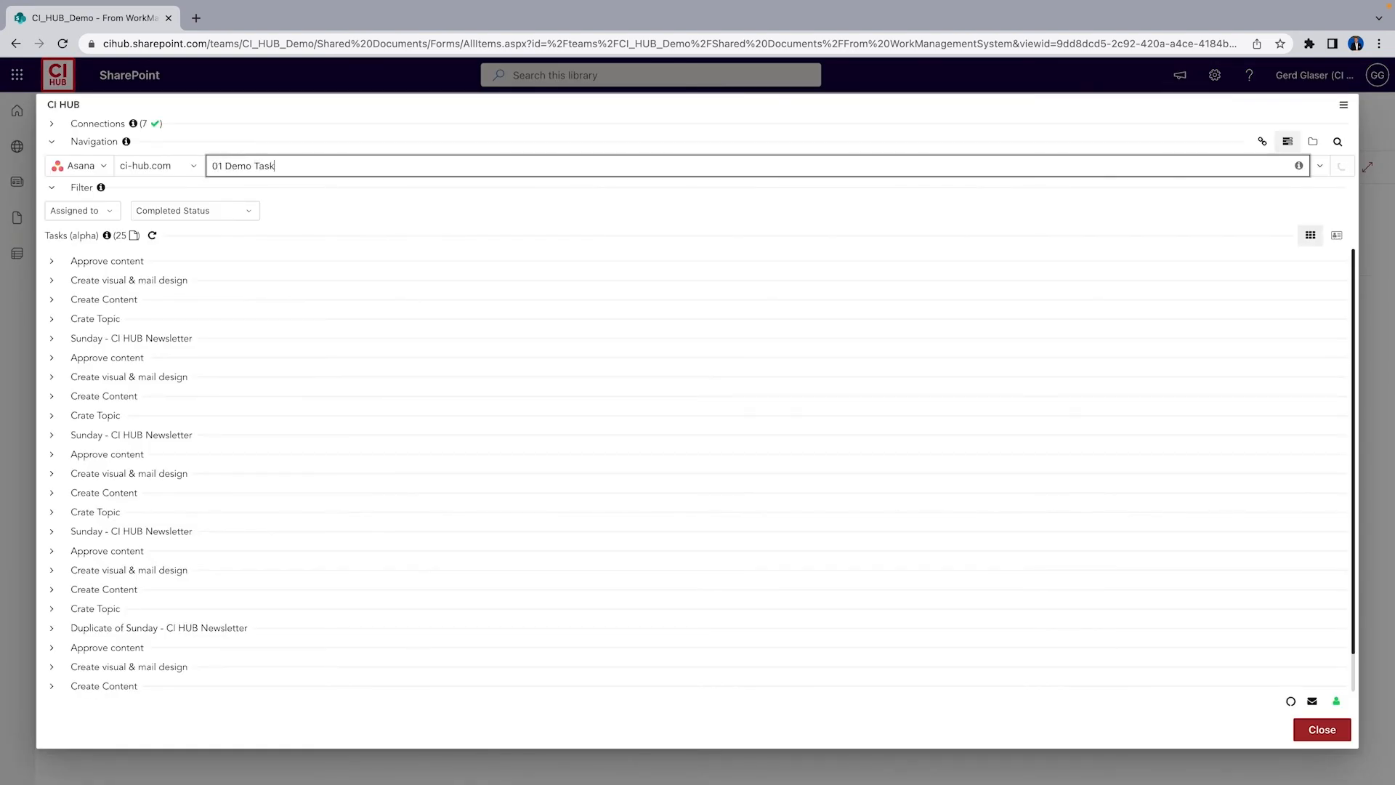
{"action": "left_click", "coordinate": [51, 266]}
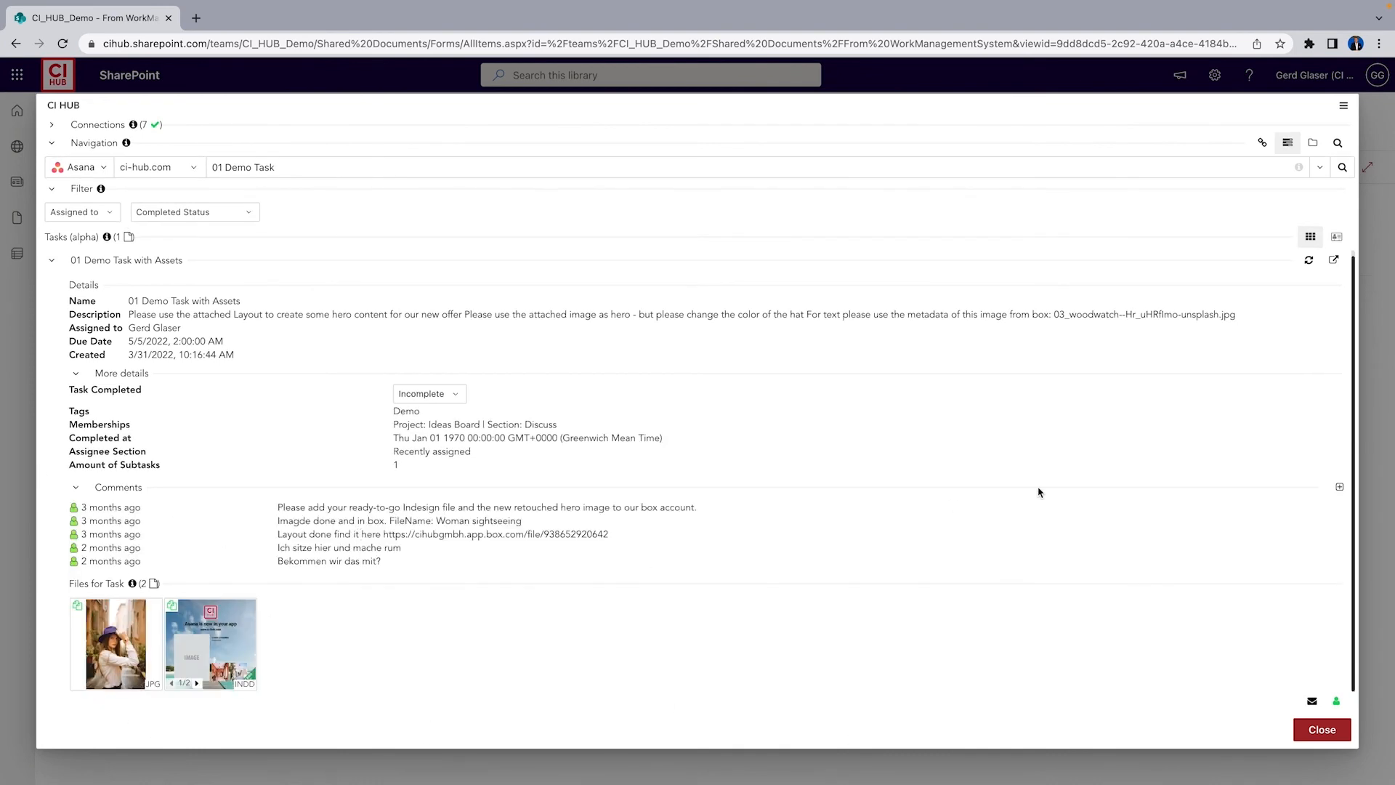
Add the comment "I am using the file in SharePoint" to the Asana task
{"action": "left_click", "coordinate": [1341, 488]}
{"action": "type", "text": "I am sittin"}
{"action": "key", "text": "BackSpace"}
{"action": "key", "text": "BackSpace"}
{"action": "key", "text": "BackSpace"}
{"action": "key", "text": "BackSpace"}
{"action": "key", "text": "BackSpace"}
{"action": "key", "text": "BackSpace"}
{"action": "type", "text": "using the file in SharePoint"}
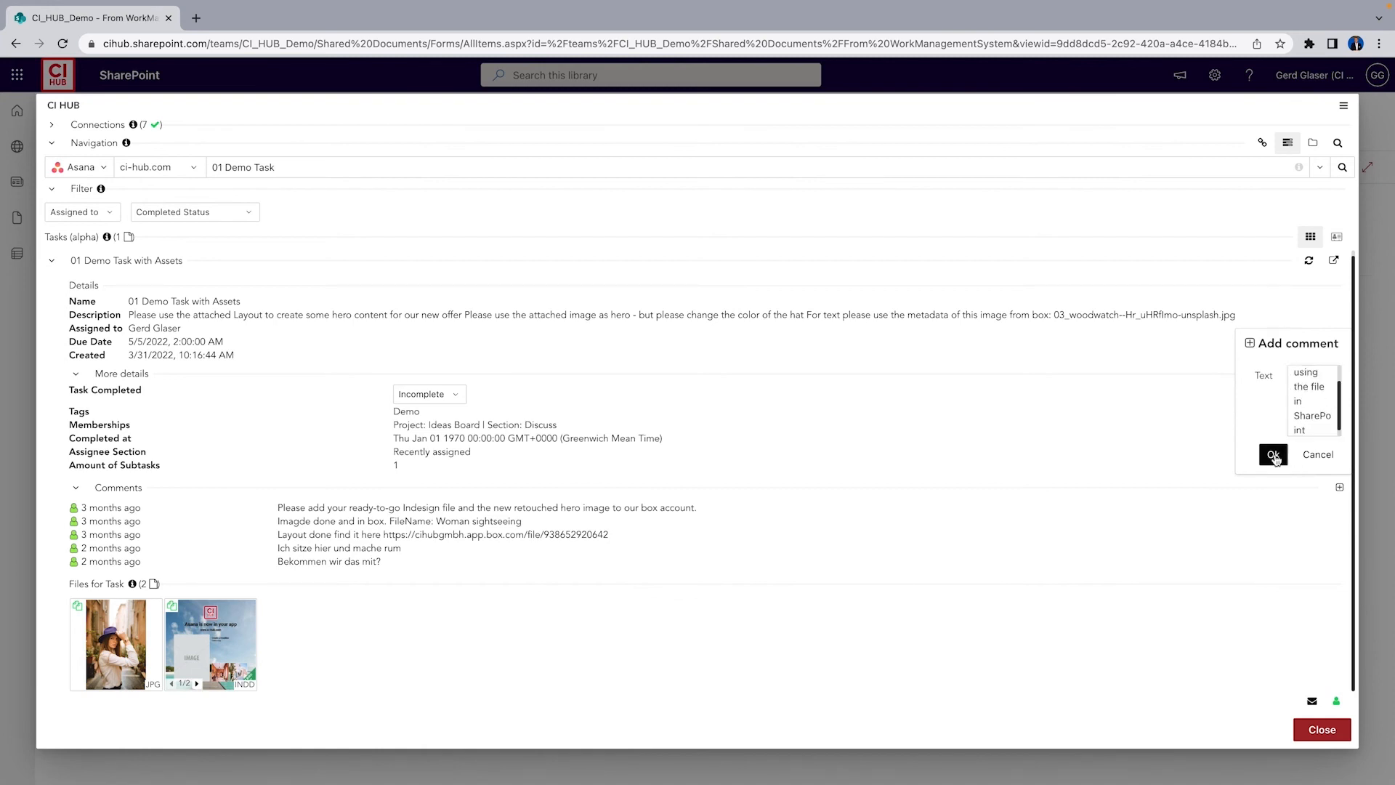
{"action": "left_click", "coordinate": [1276, 457]}
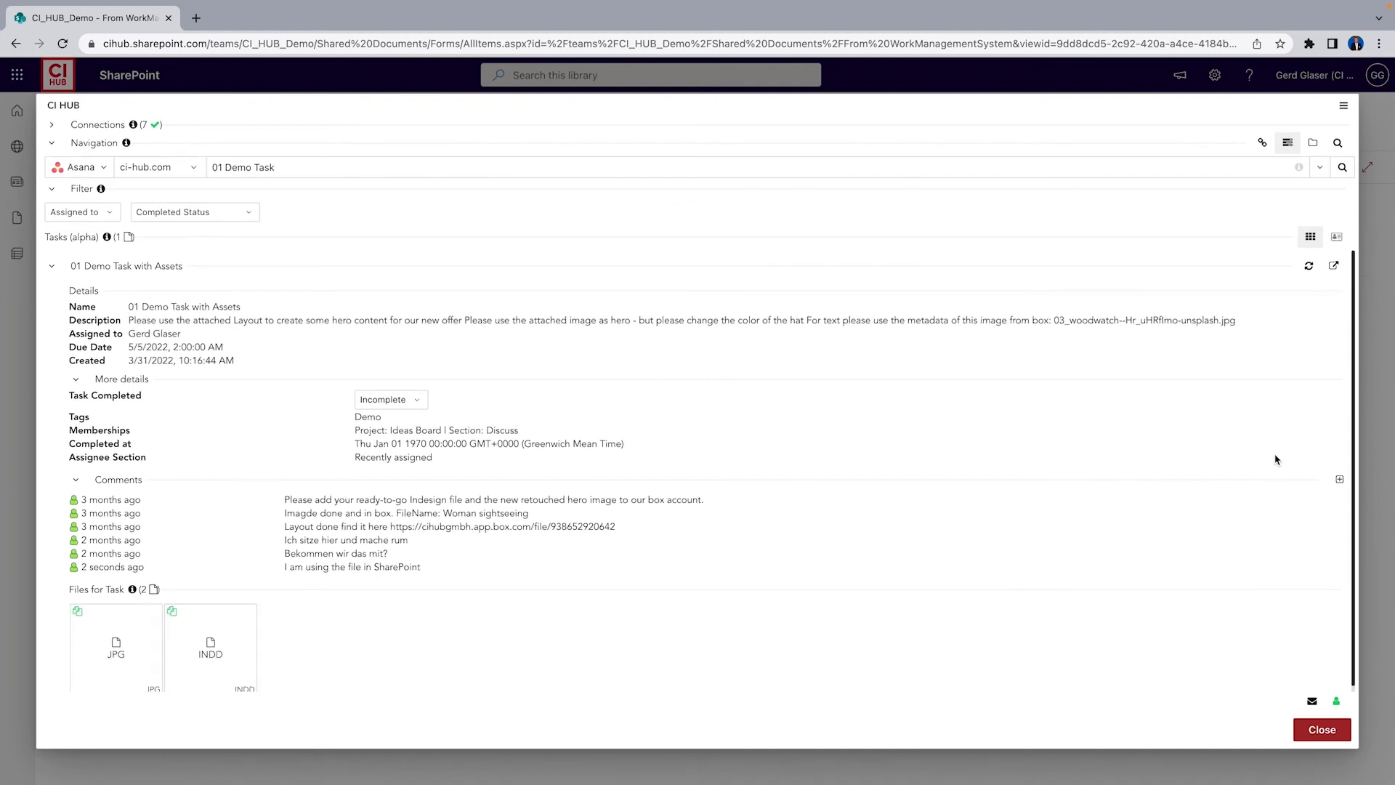
Place the task's JPG attachment, Woman sightseeing.jpg, into the SharePoint folder
{"action": "left_click_drag", "start_coordinate": [414, 569], "coordinate": [338, 572]}
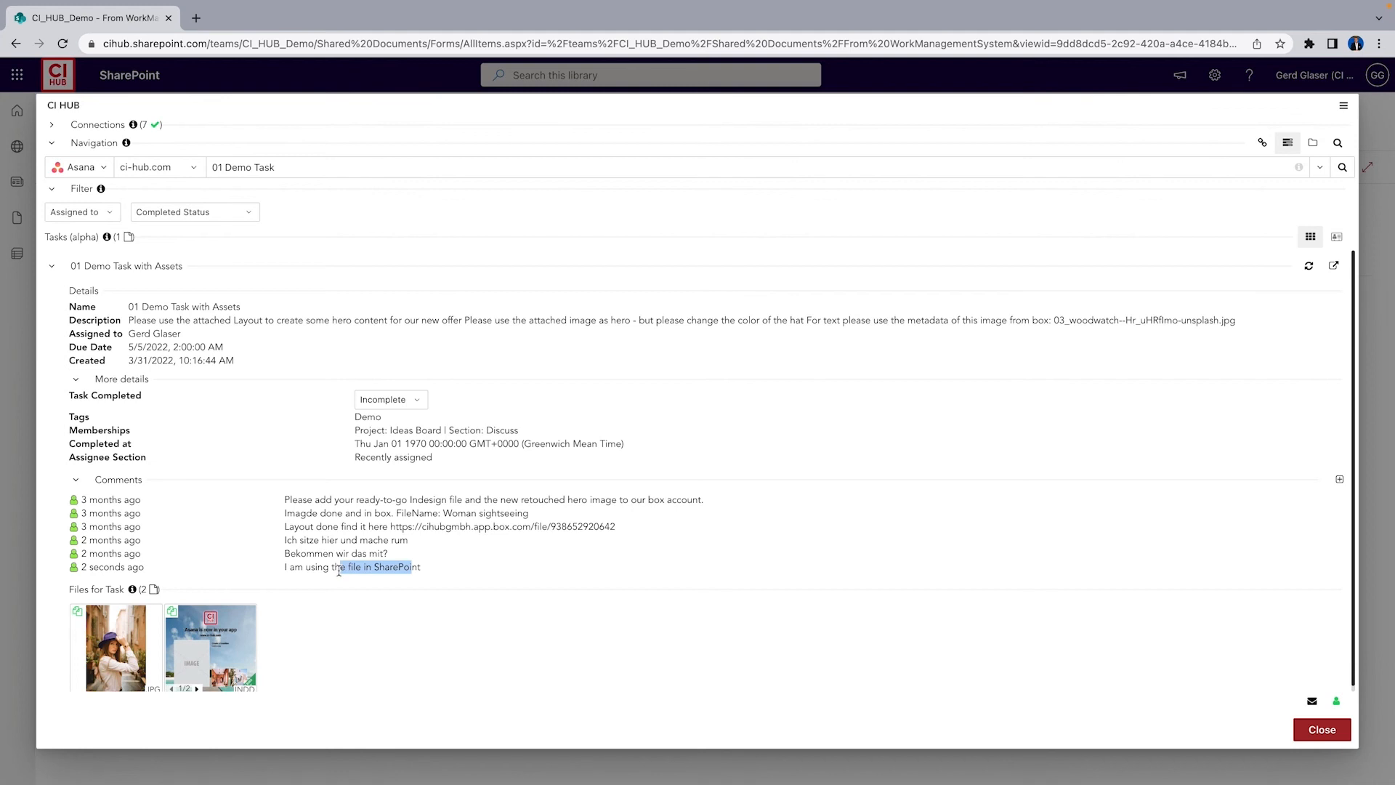
{"action": "right_click", "coordinate": [111, 617]}
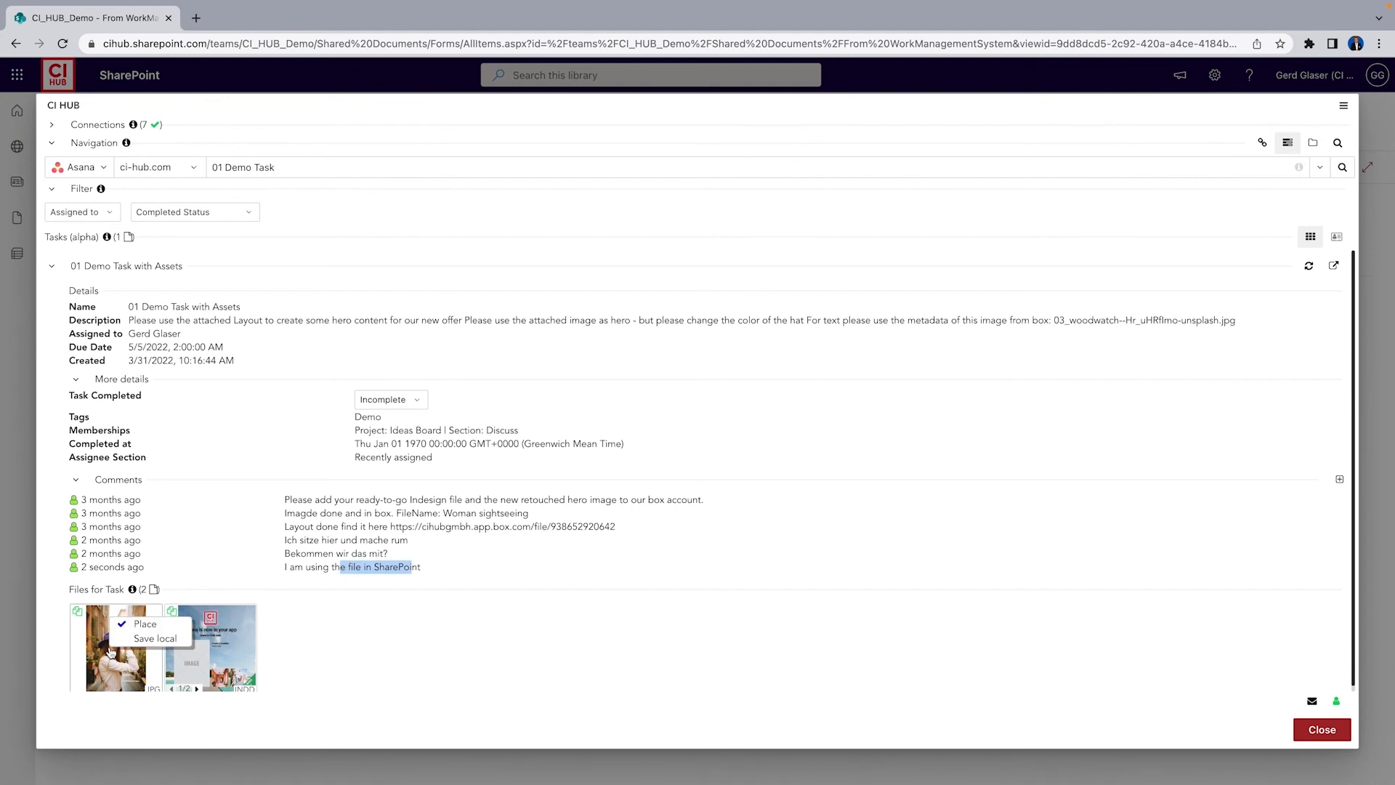
{"action": "left_click", "coordinate": [141, 639]}
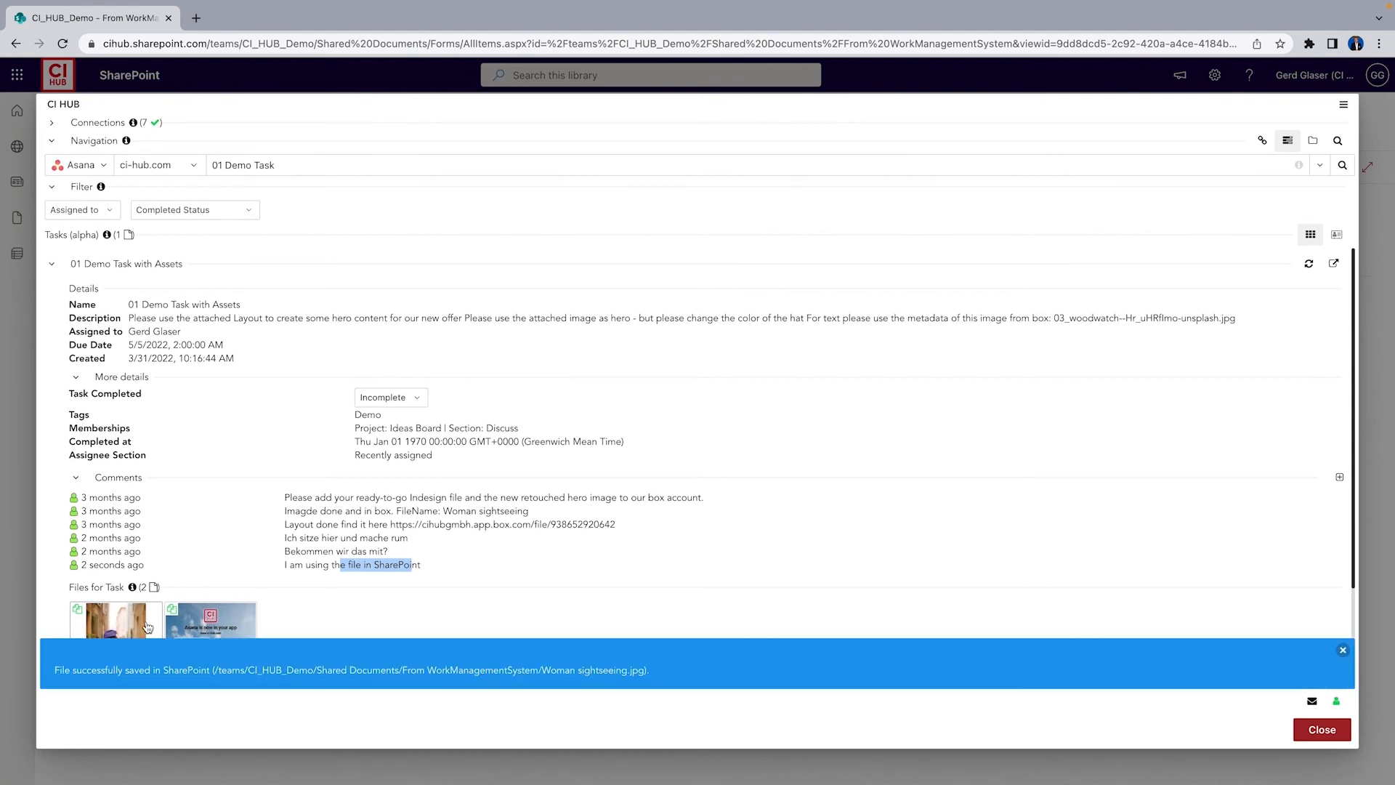
Place the task's INDD attachment, DemoStandard_Asana.indd, into the SharePoint folder and close CI HUB
{"action": "left_click", "coordinate": [237, 642]}
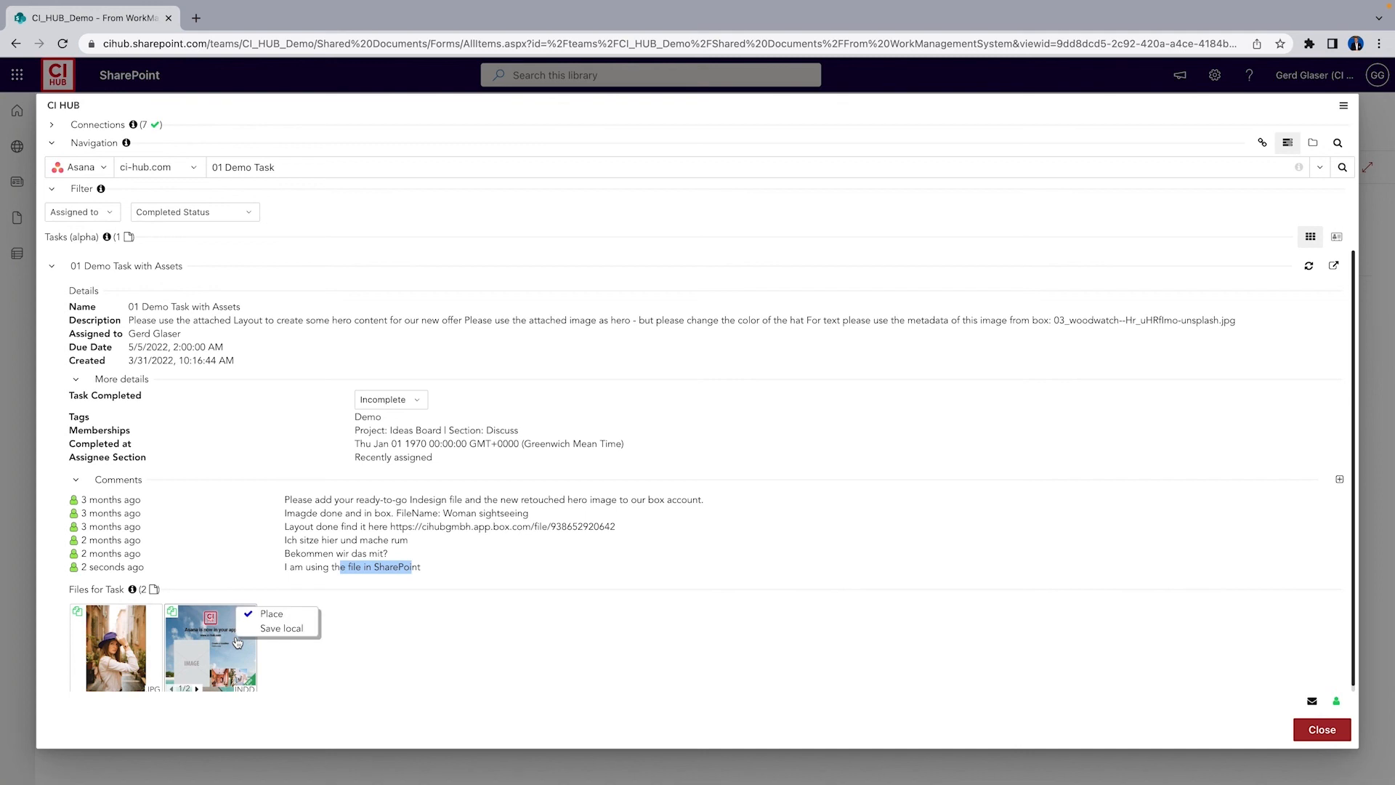
{"action": "left_click", "coordinate": [272, 616]}
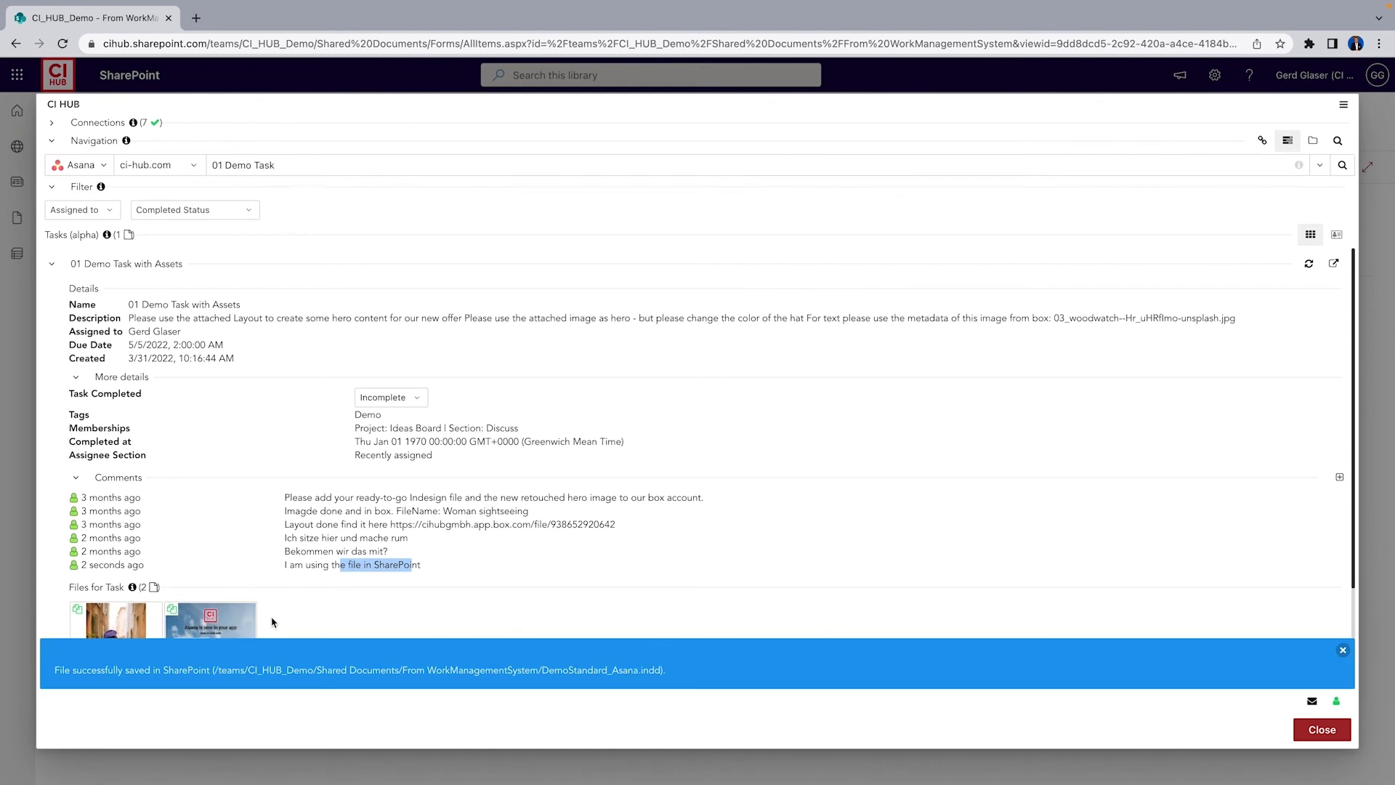
{"action": "left_click", "coordinate": [1343, 651]}
{"action": "left_click", "coordinate": [1322, 731]}
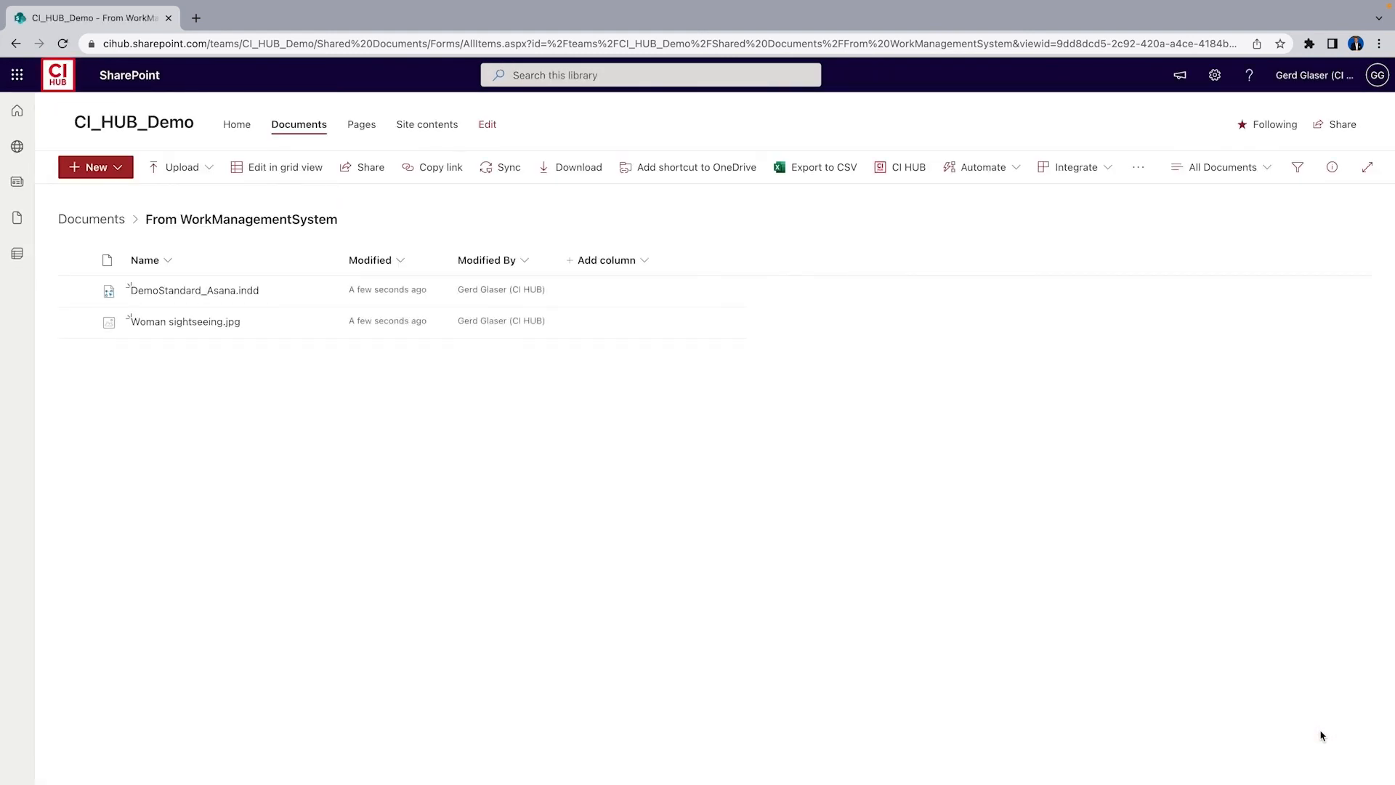
Preview Woman sightseeing.jpg in the folder and return to the Documents library
{"action": "left_click", "coordinate": [185, 323]}
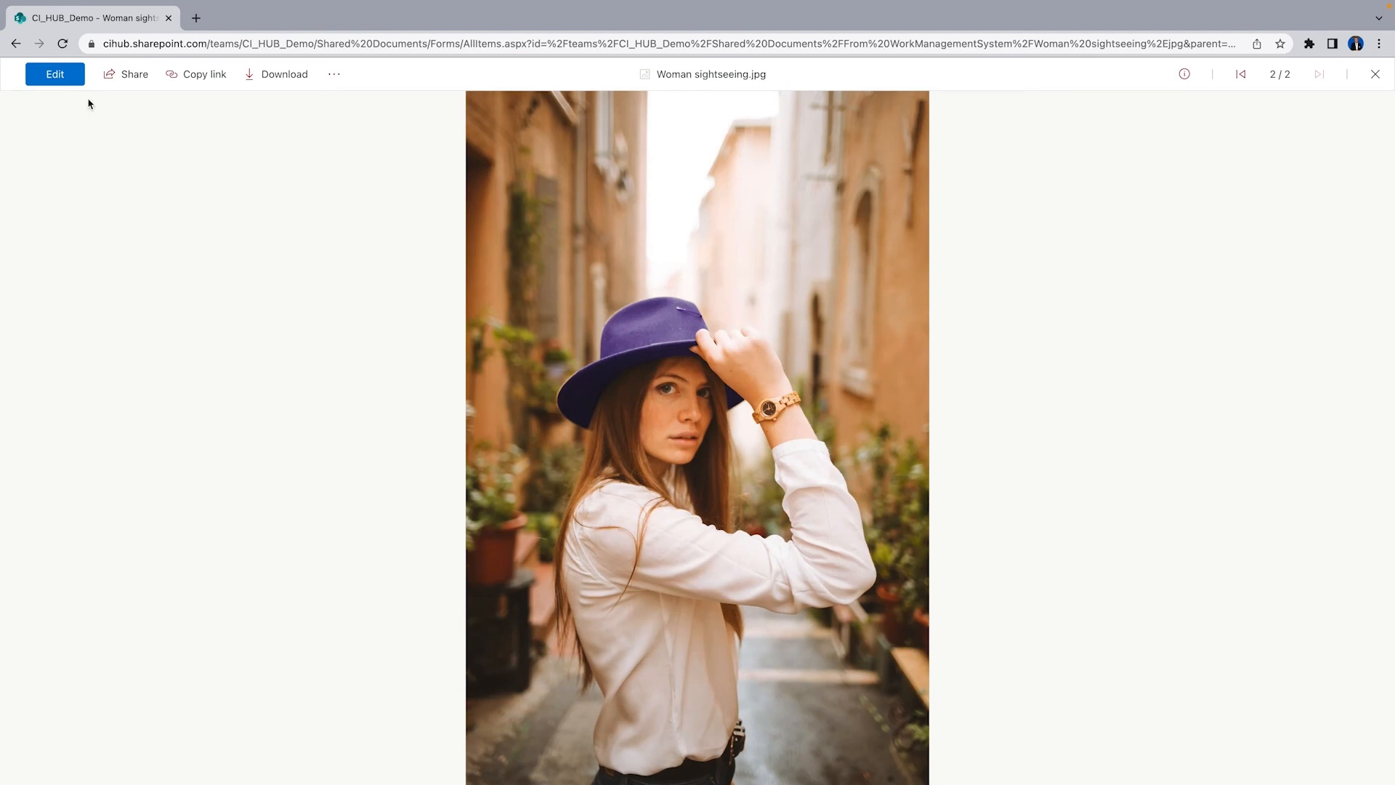
{"action": "left_click", "coordinate": [15, 44]}
{"action": "left_click", "coordinate": [100, 219]}
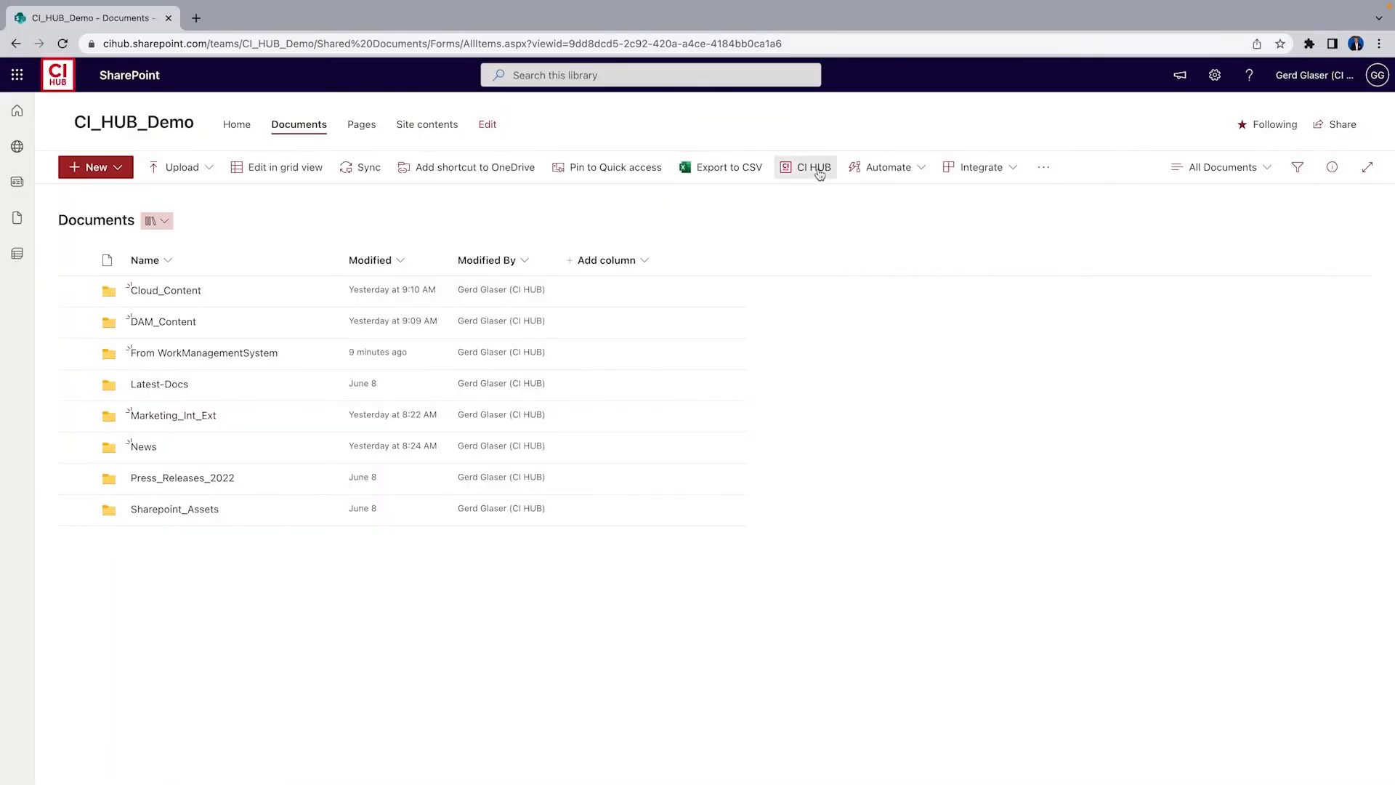
Open CI HUB and confirm a rights check for United States and Germany with Print and Digital use
{"action": "left_click", "coordinate": [817, 168]}
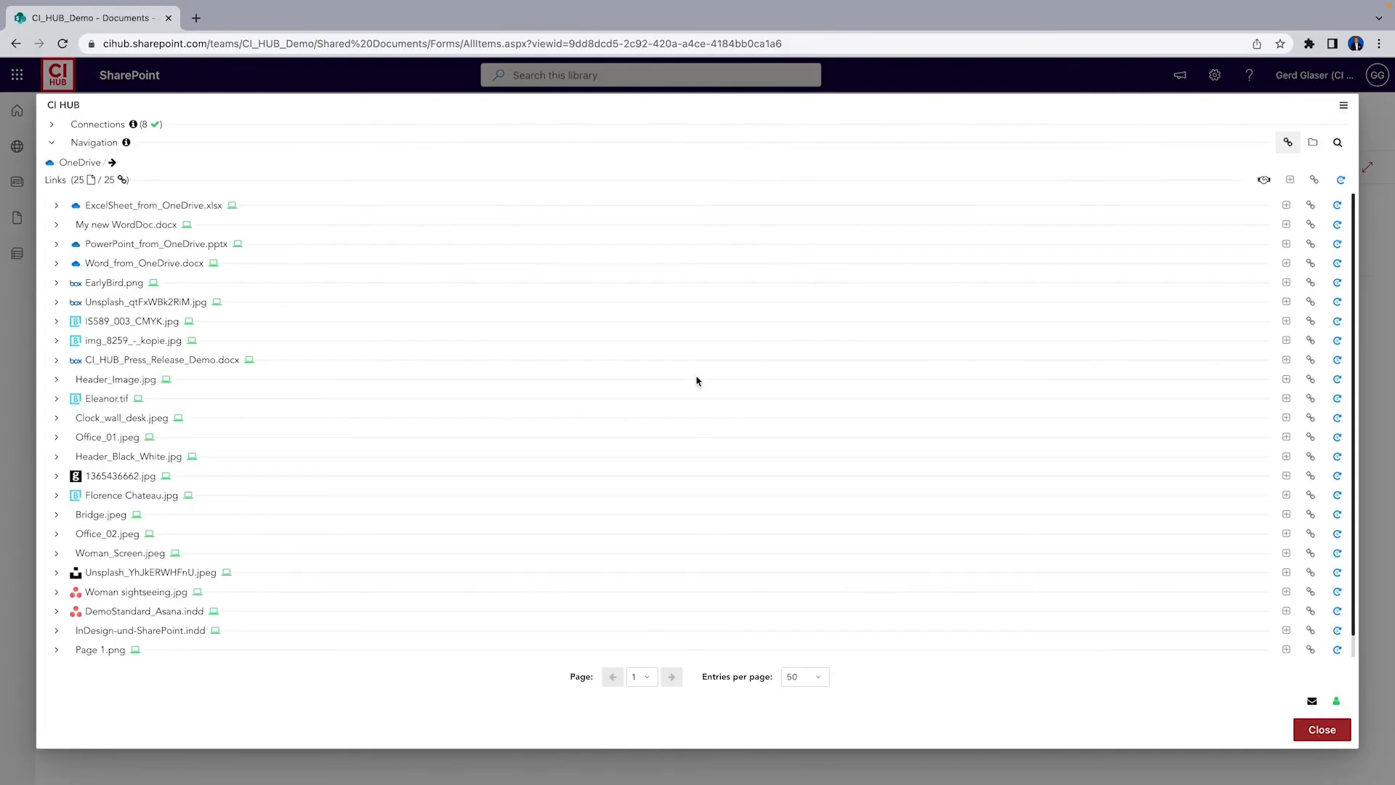
{"action": "left_click", "coordinate": [1264, 181]}
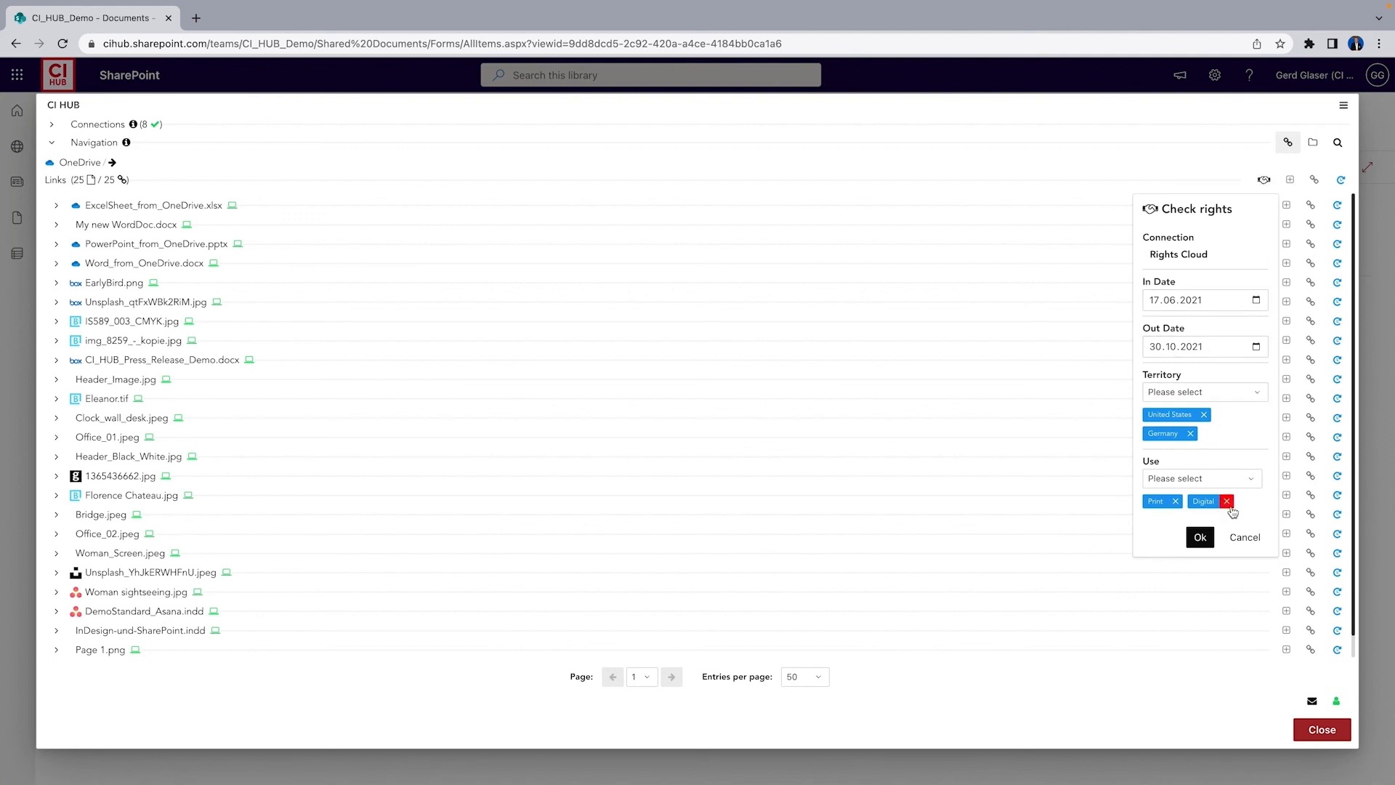
{"action": "left_click", "coordinate": [1201, 537]}
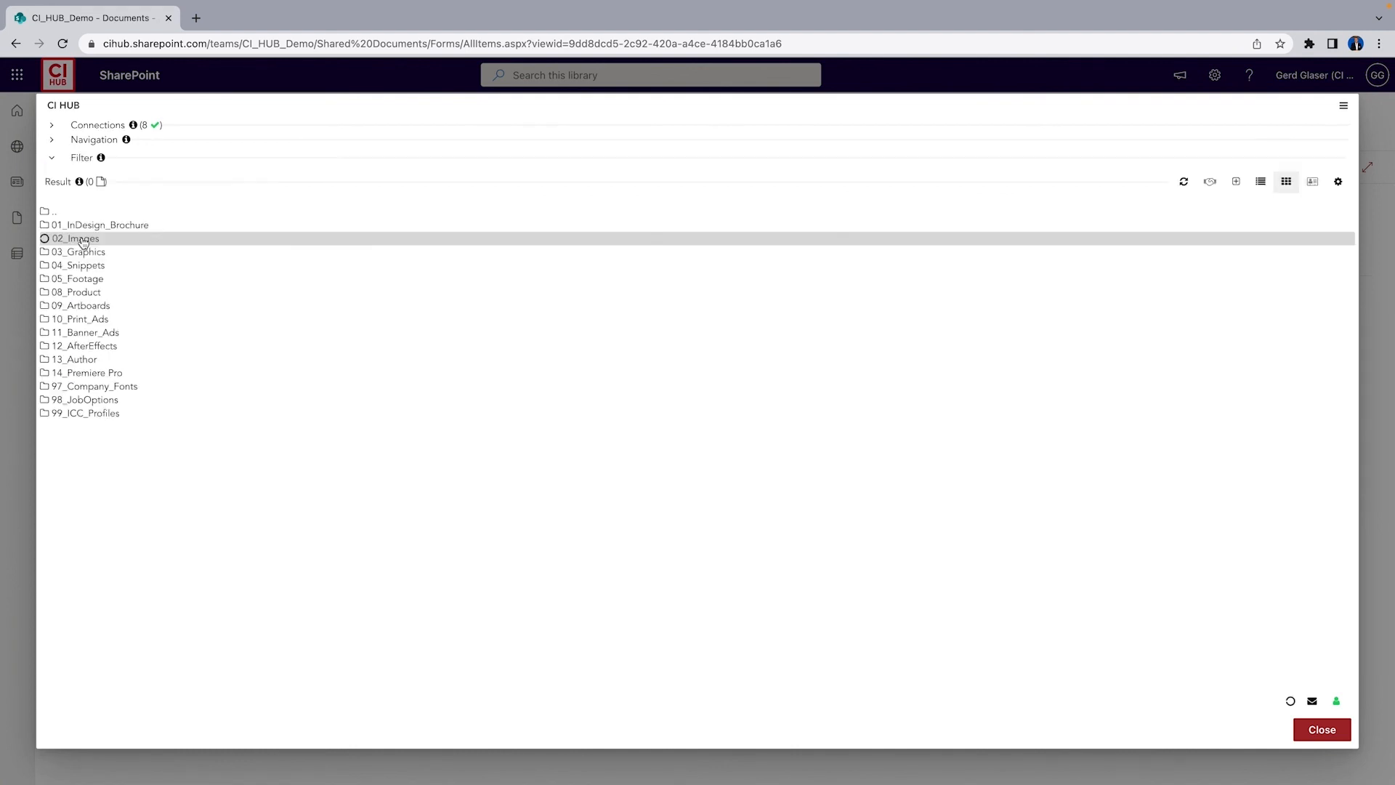
Open the 02_Images folder and run the rights check on its images
{"action": "double_click", "coordinate": [80, 236]}
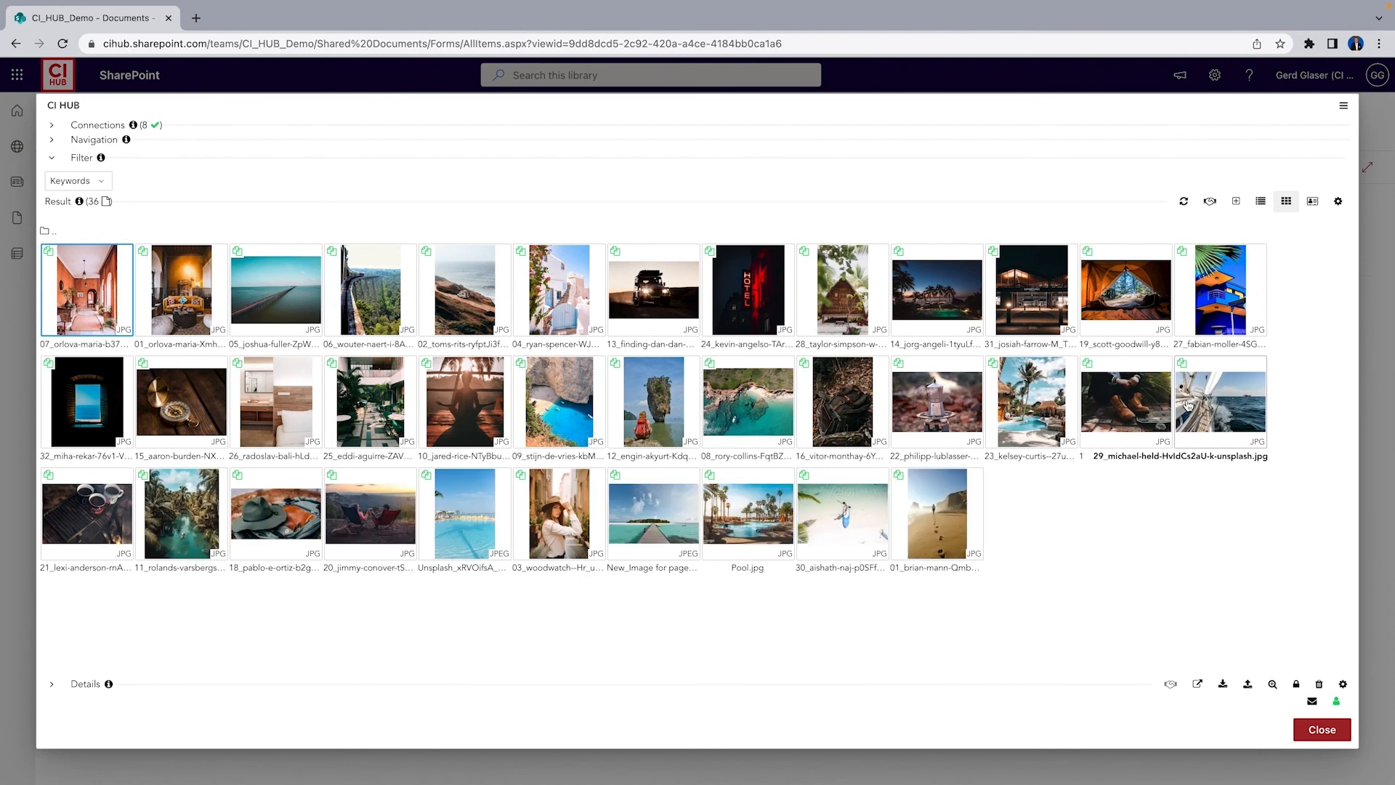
{"action": "left_click", "coordinate": [1212, 204]}
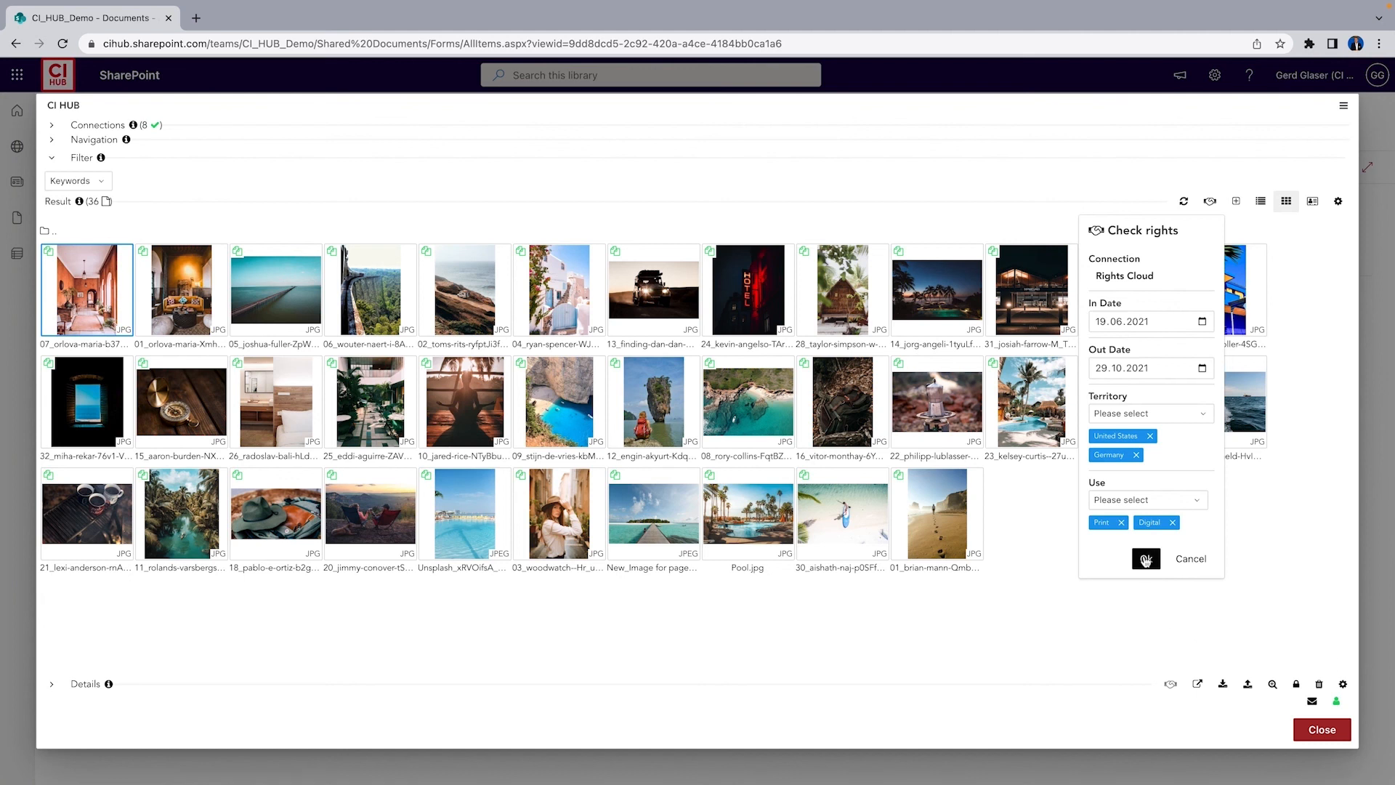
{"action": "left_click", "coordinate": [1146, 559]}
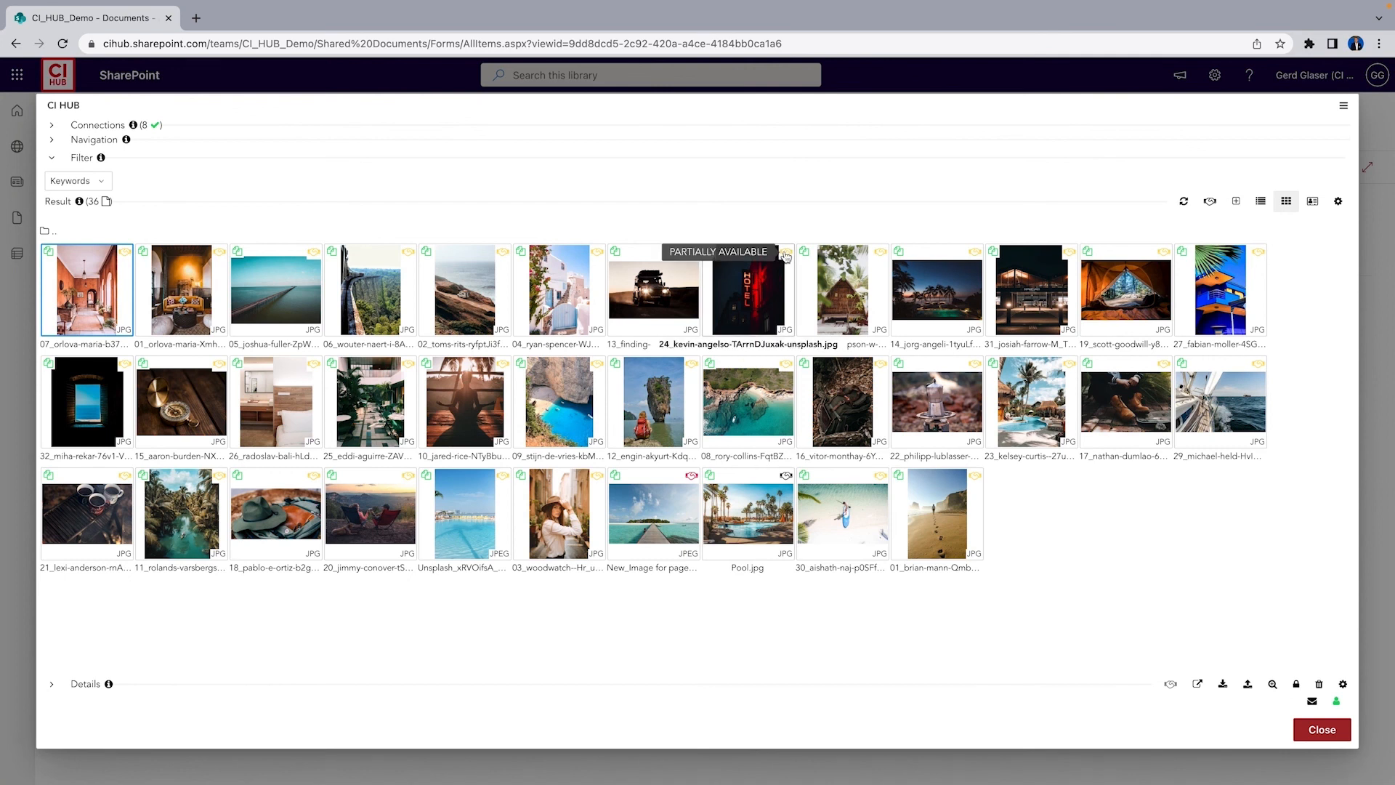
Open the details of 13_finding-dan-dan-grinwis-lXvycA58ZfQ-unsplash.jpg and examine its rights availability per territory
{"action": "mouse_move", "coordinate": [881, 256]}
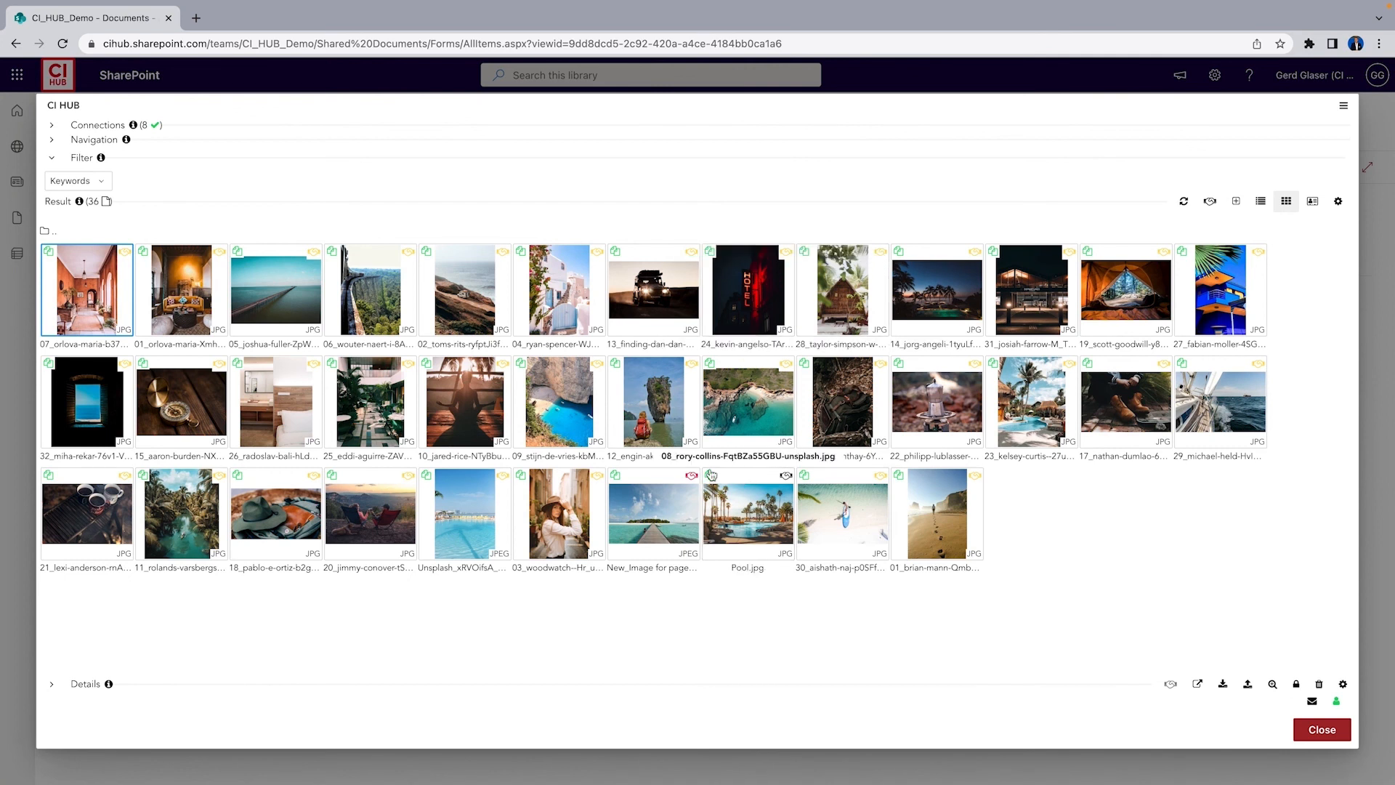
{"action": "mouse_move", "coordinate": [692, 481]}
{"action": "left_click", "coordinate": [673, 296]}
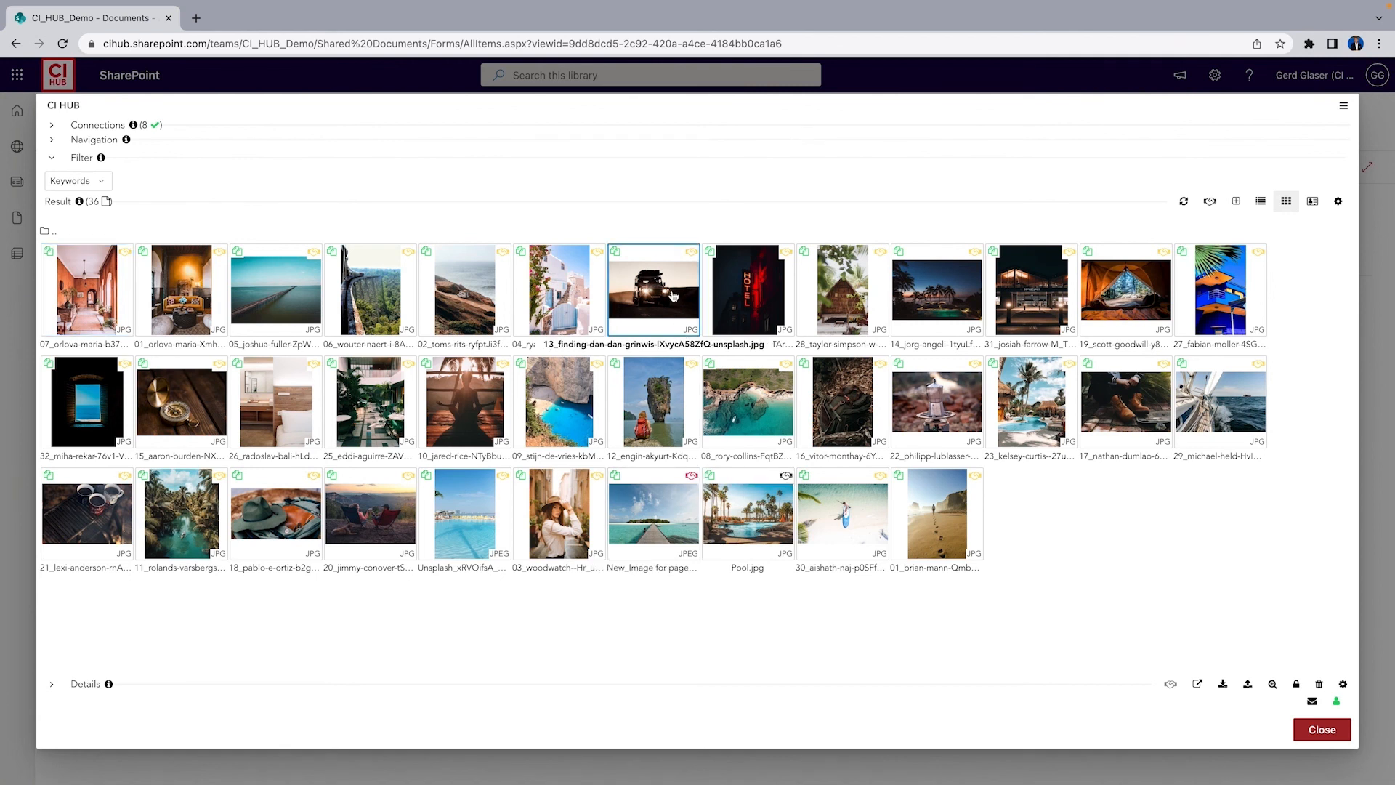
{"action": "double_click", "coordinate": [673, 296]}
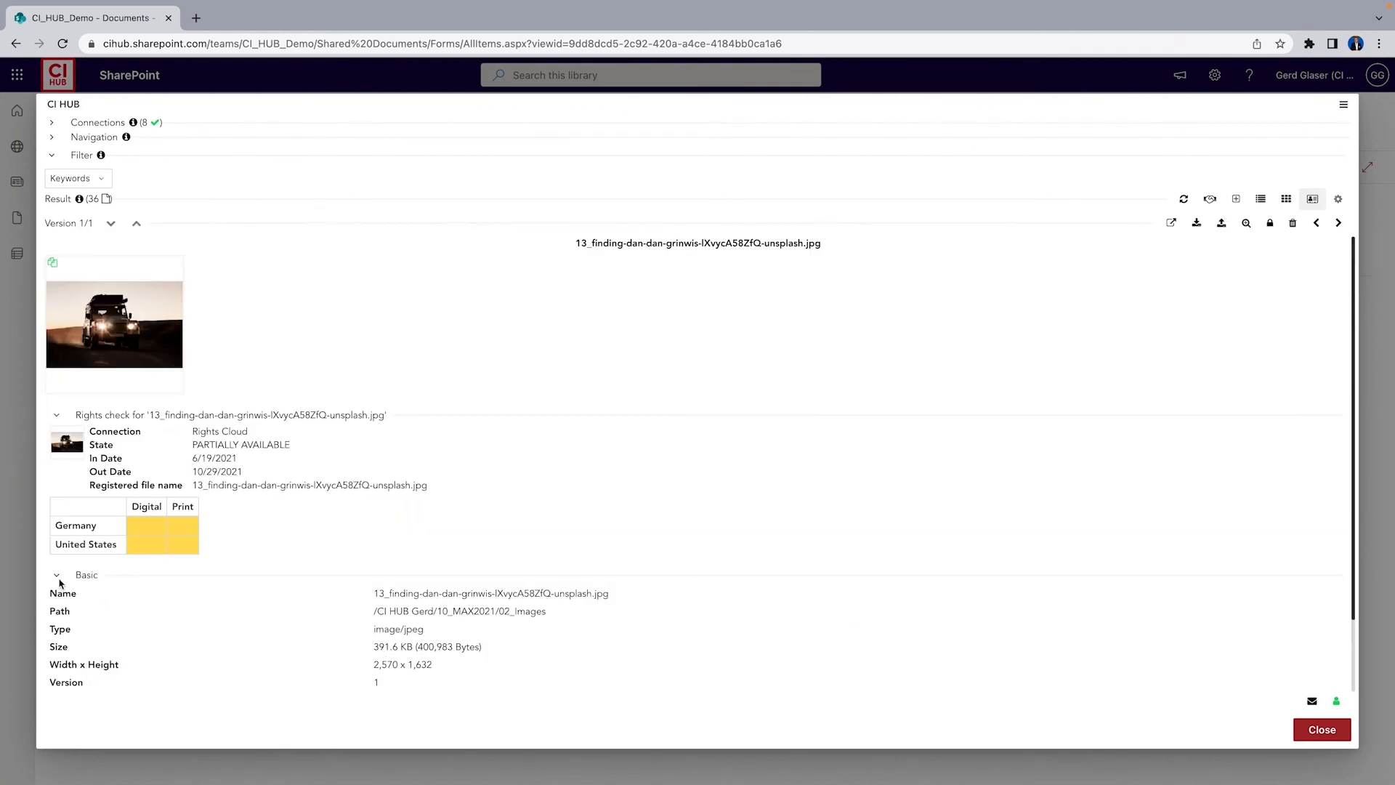
{"action": "mouse_move", "coordinate": [148, 531]}
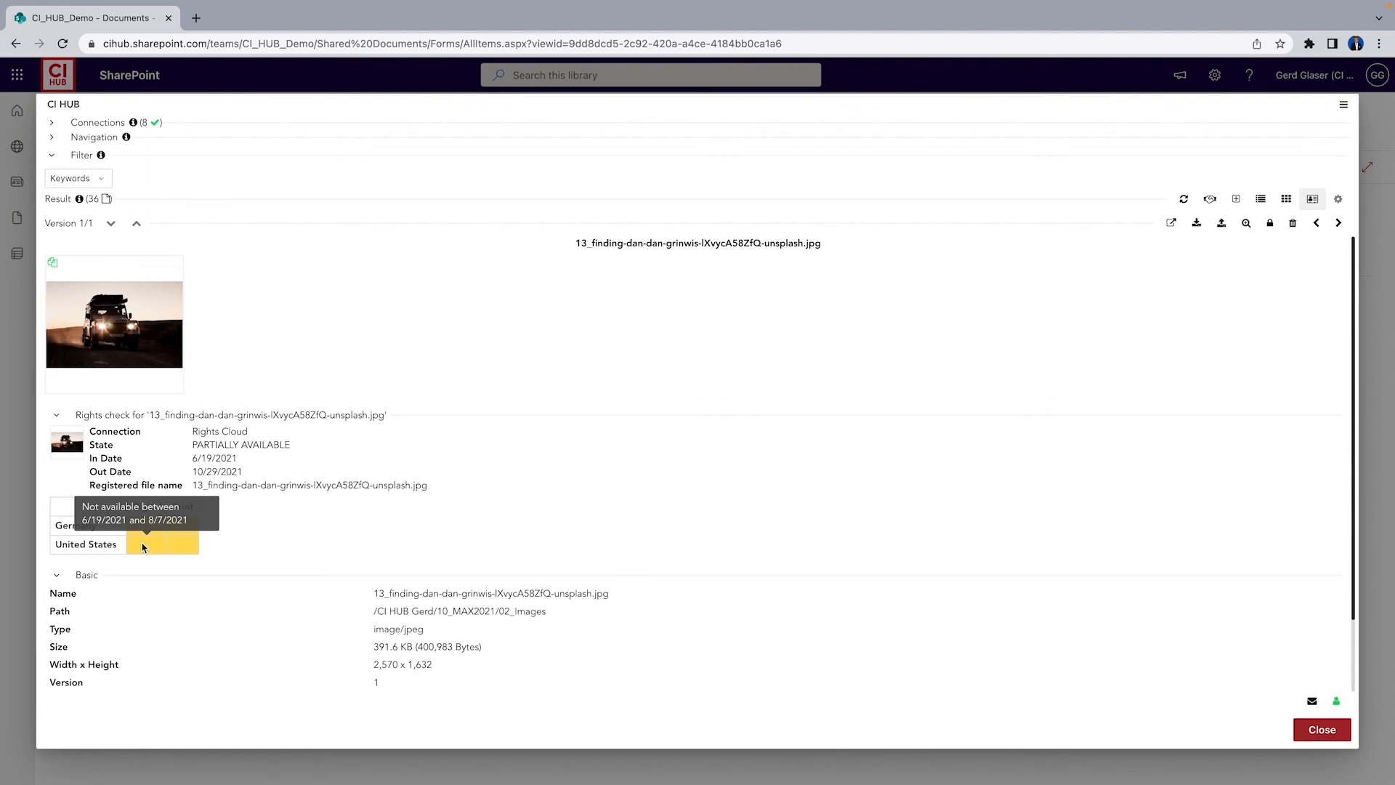
Move the rights check's In Date into July 2021 and rerun the check
{"action": "left_click", "coordinate": [1210, 199]}
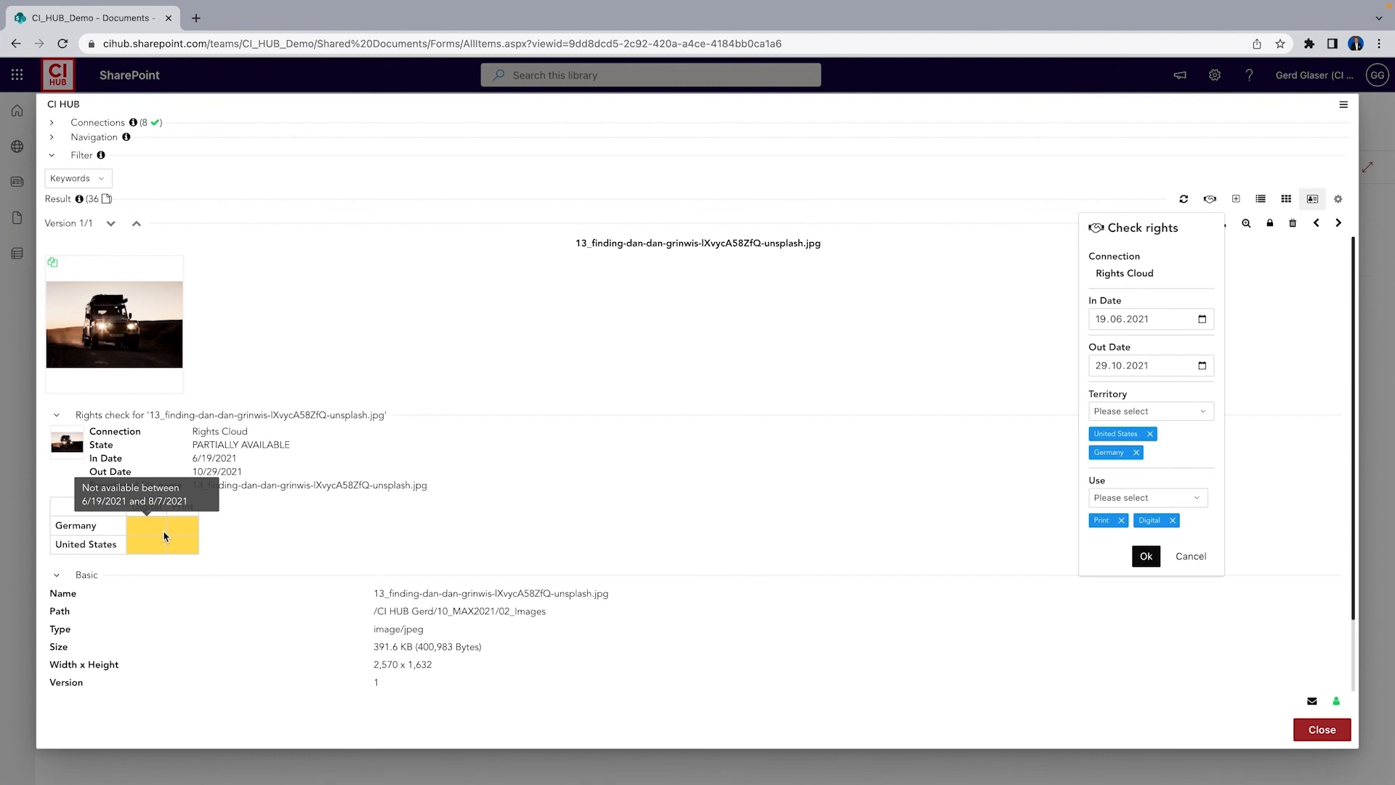
{"action": "left_click", "coordinate": [1119, 320]}
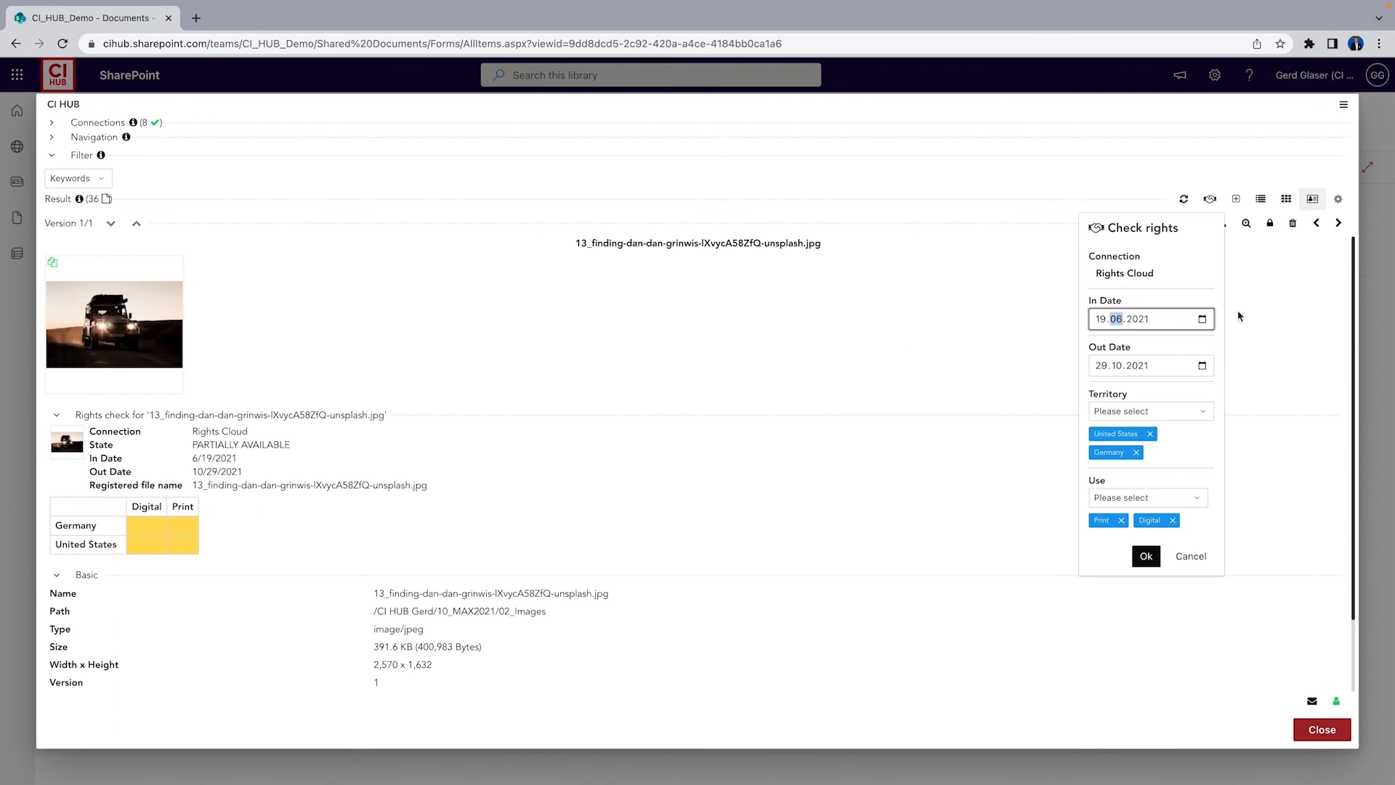
{"action": "left_click", "coordinate": [1203, 321]}
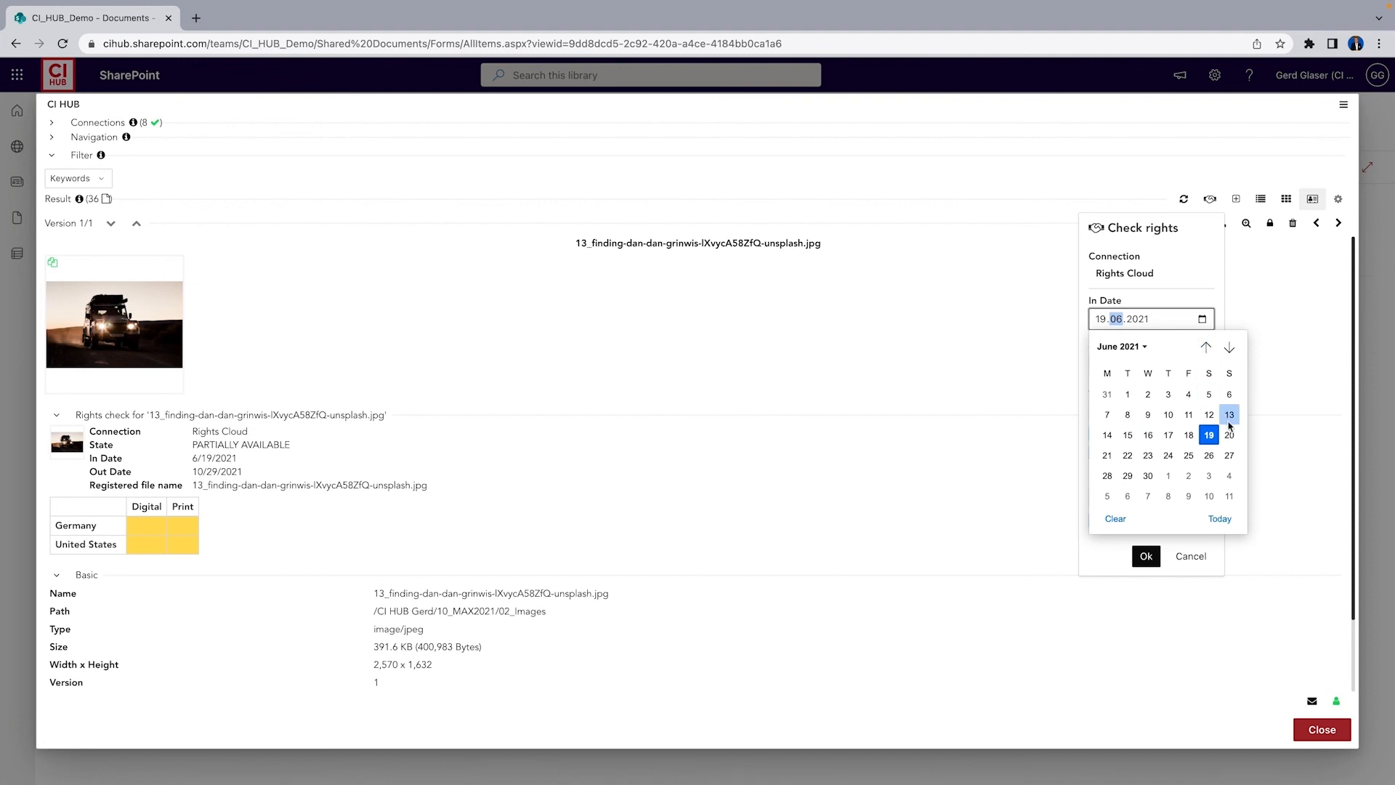
{"action": "left_click", "coordinate": [1230, 348]}
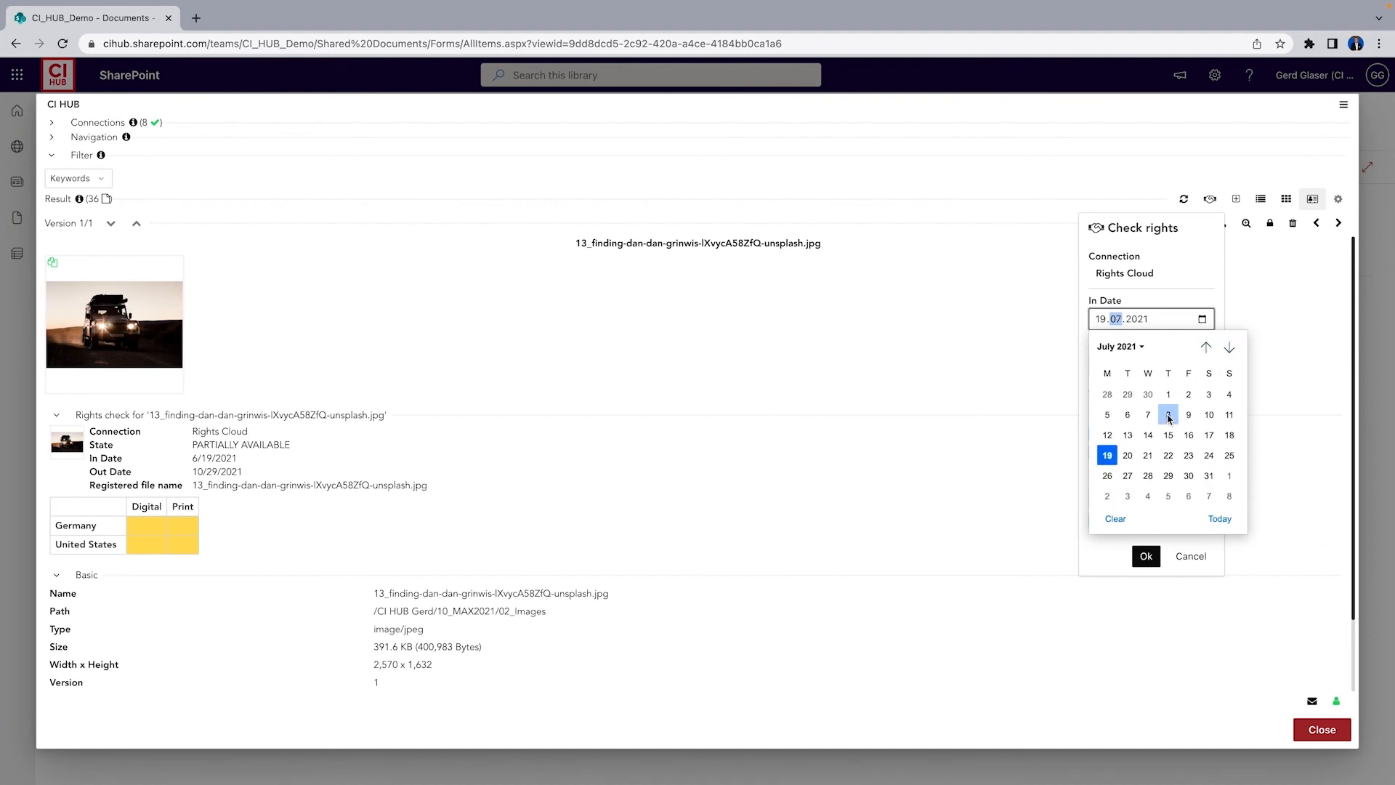
{"action": "left_click", "coordinate": [1168, 415]}
{"action": "left_click", "coordinate": [1146, 557]}
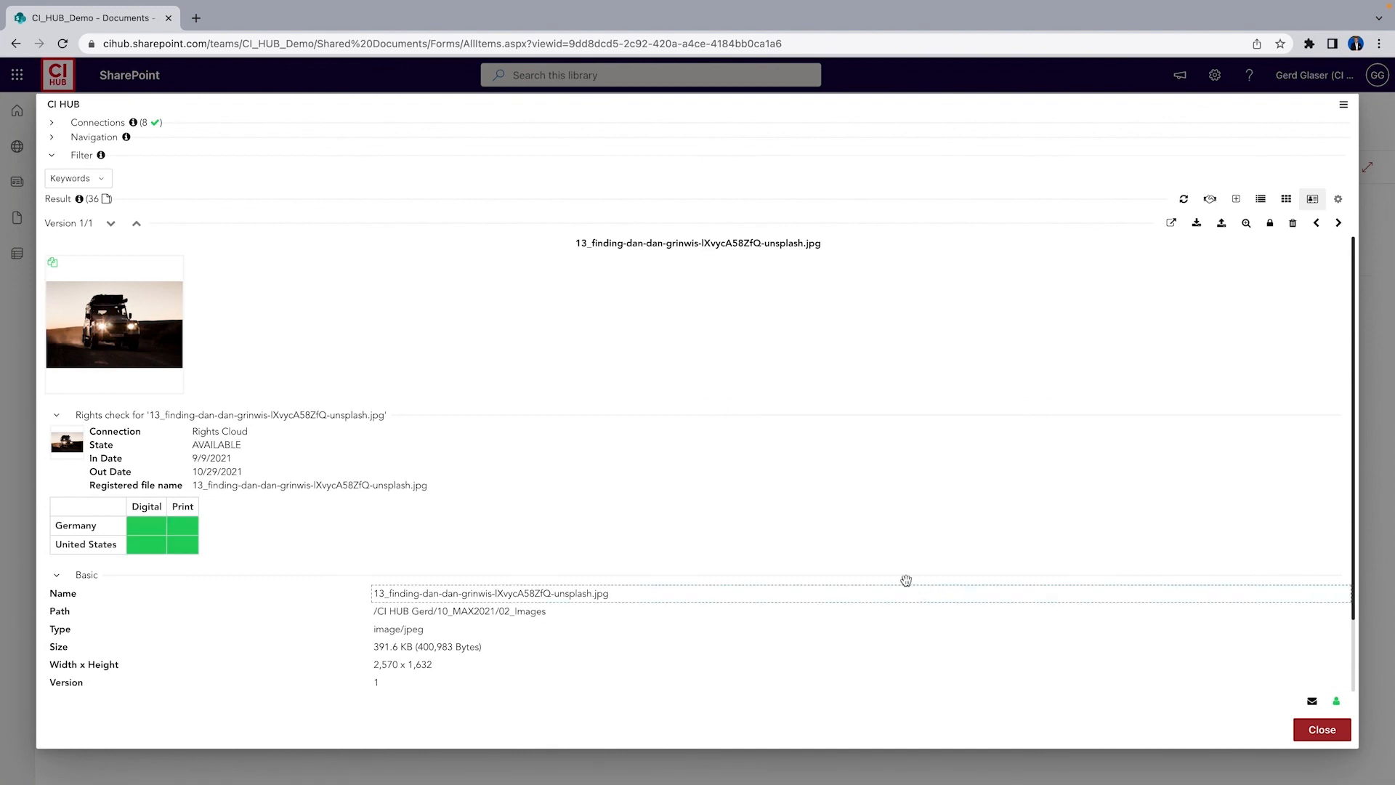
Return to the grid, examine the rights details of 01_brian-mann-Qmbp26bep6k-unsplash.jpg, and close CI HUB
{"action": "mouse_move", "coordinate": [129, 546]}
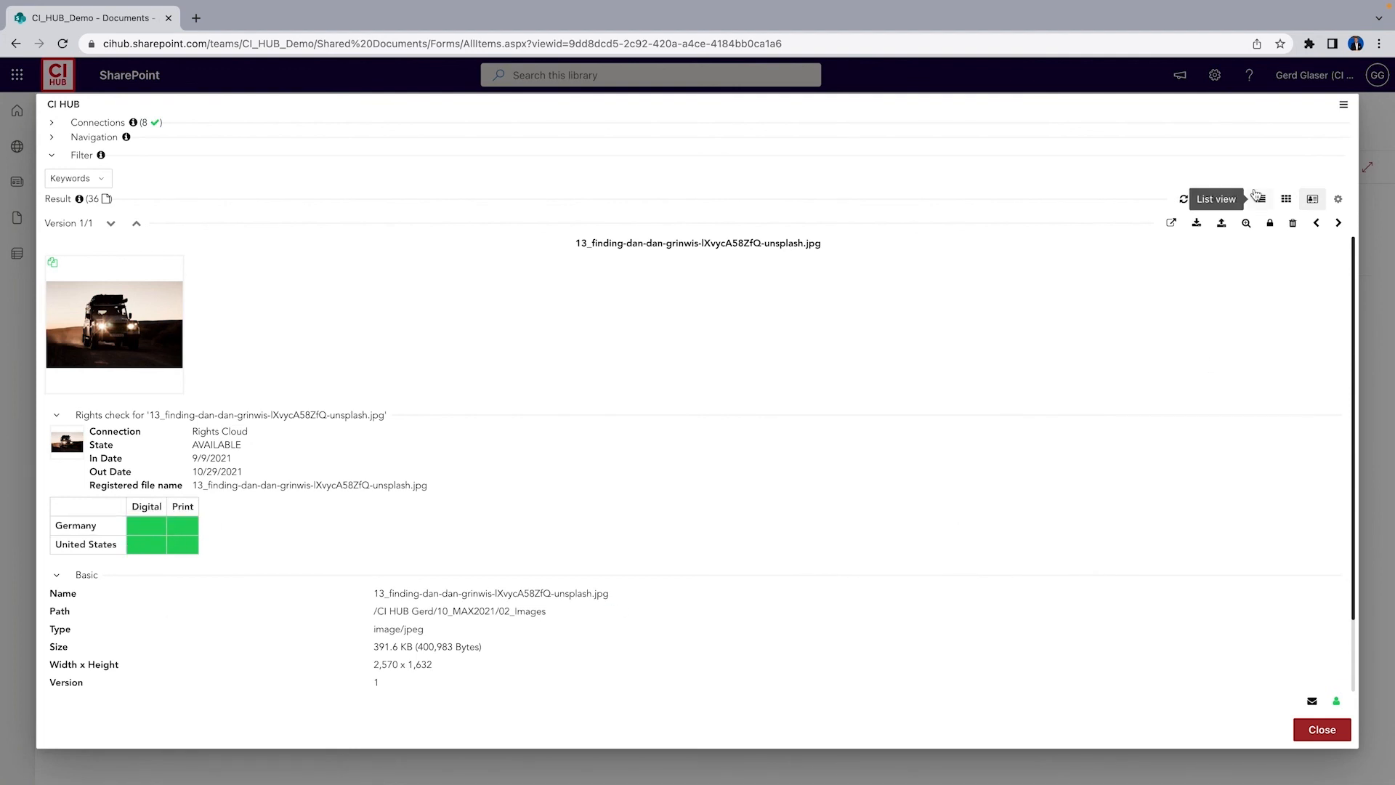
{"action": "left_click", "coordinate": [1286, 199]}
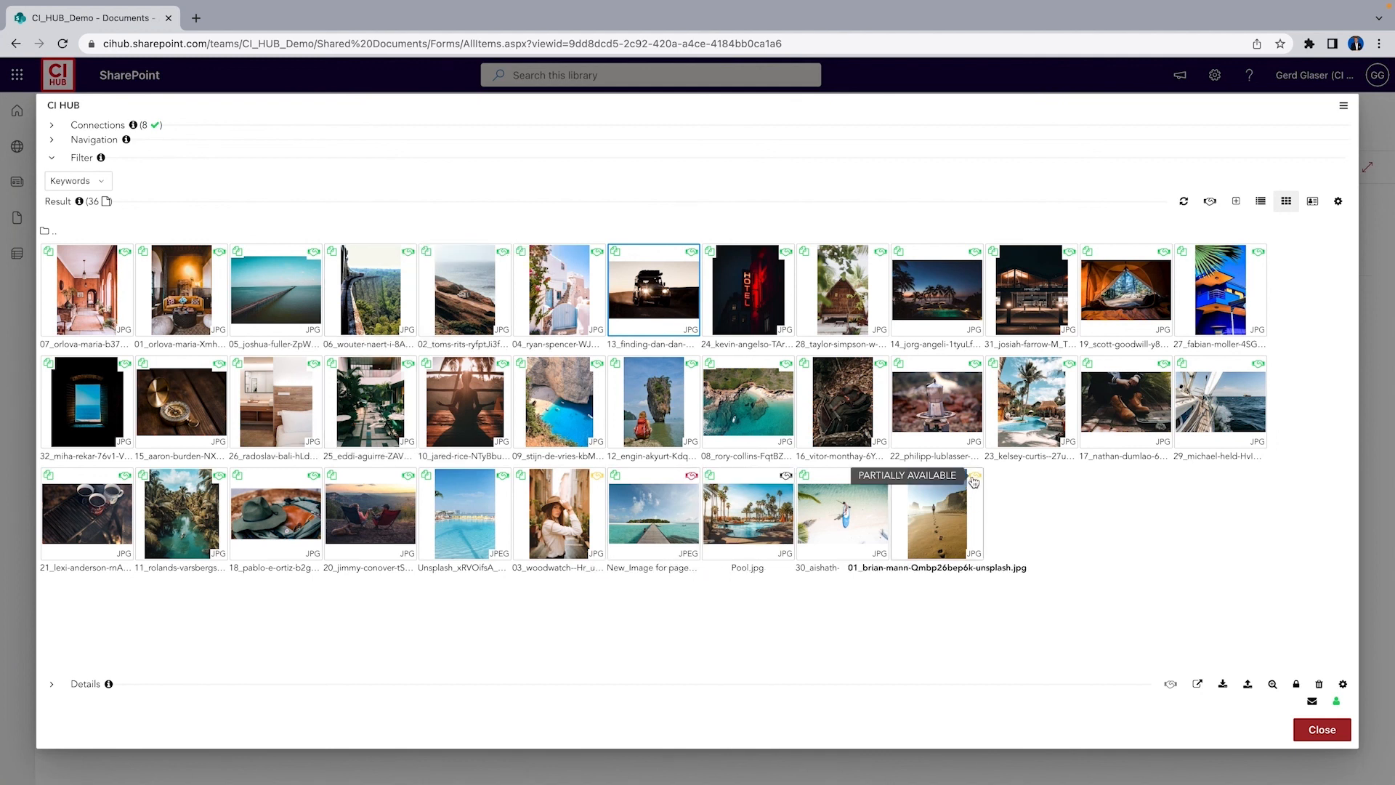
{"action": "left_click", "coordinate": [952, 514]}
{"action": "double_click", "coordinate": [950, 515]}
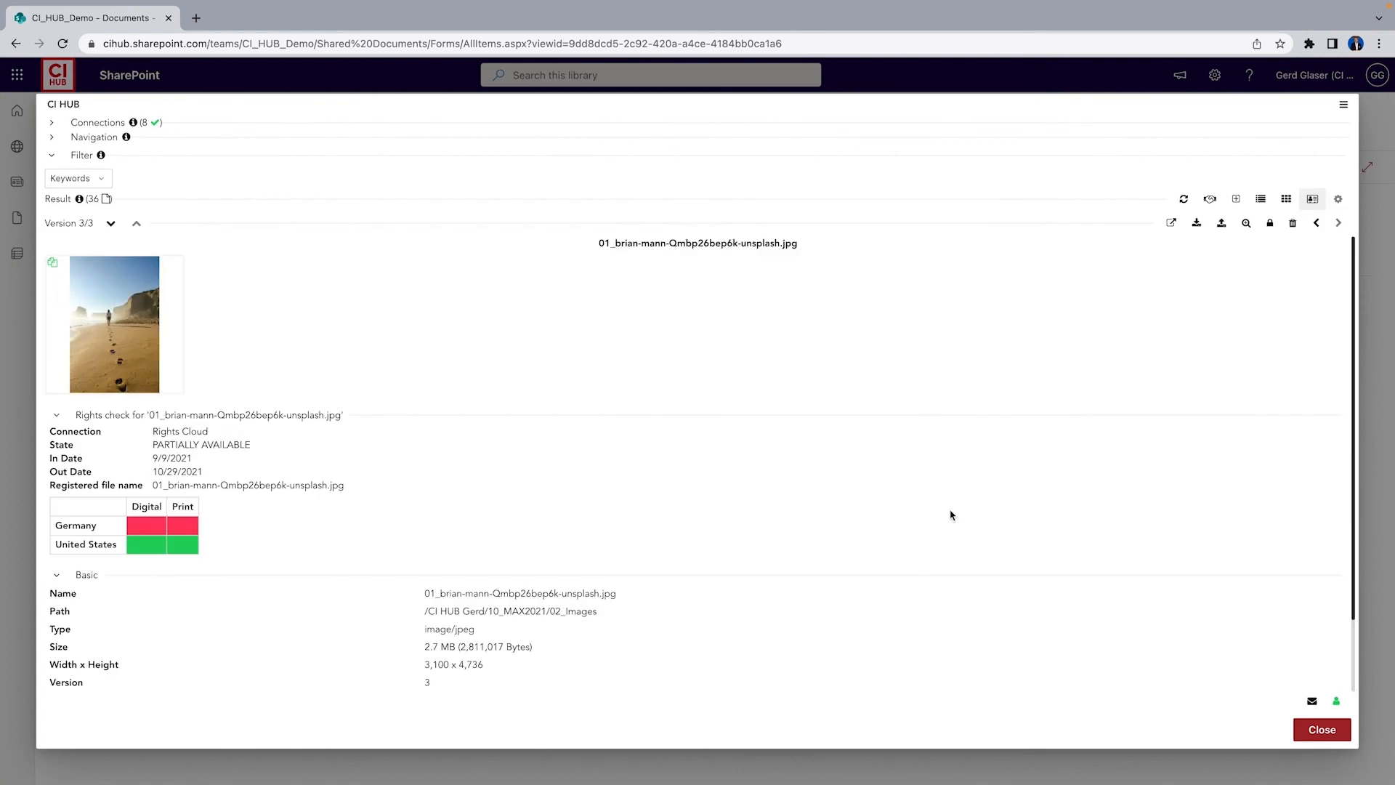
{"action": "mouse_move", "coordinate": [135, 531]}
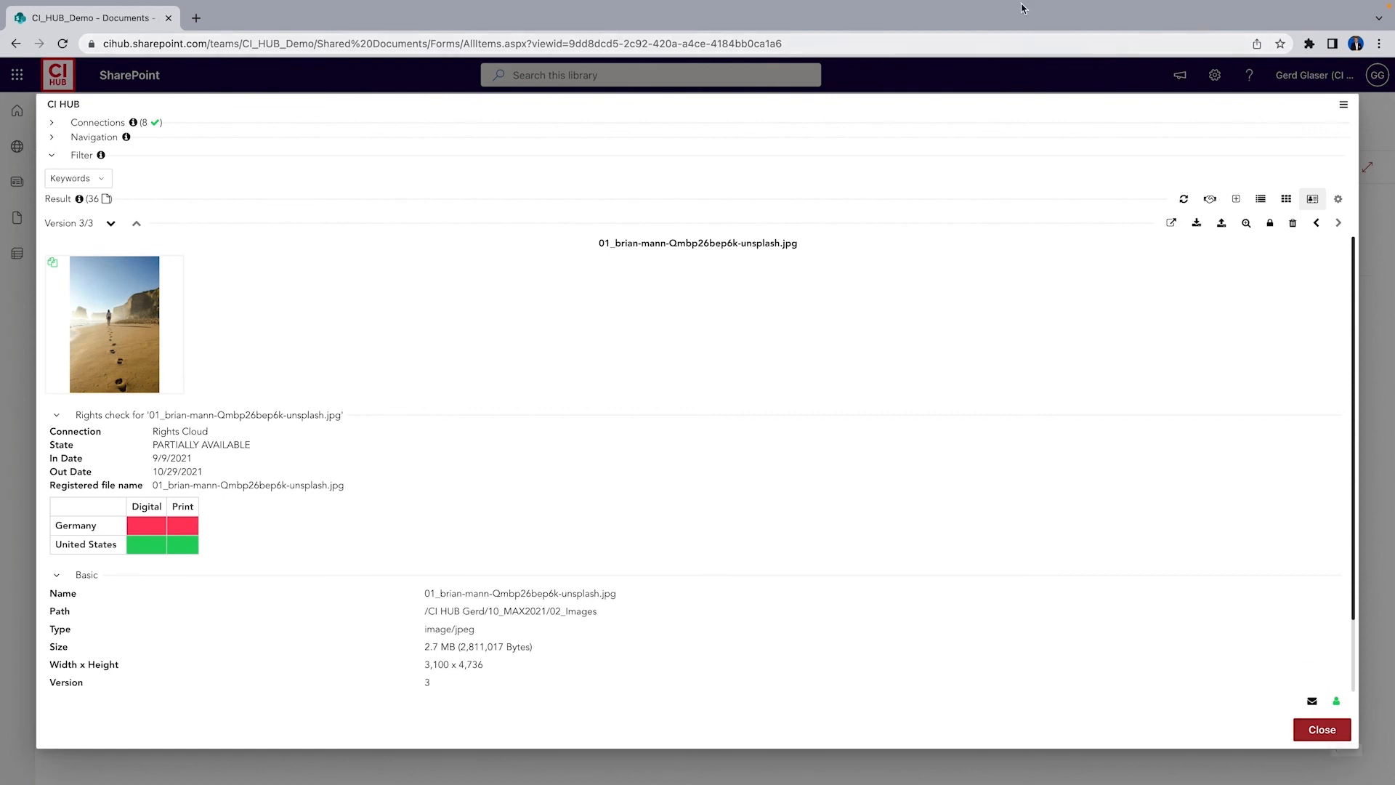
{"action": "mouse_move", "coordinate": [961, 10]}
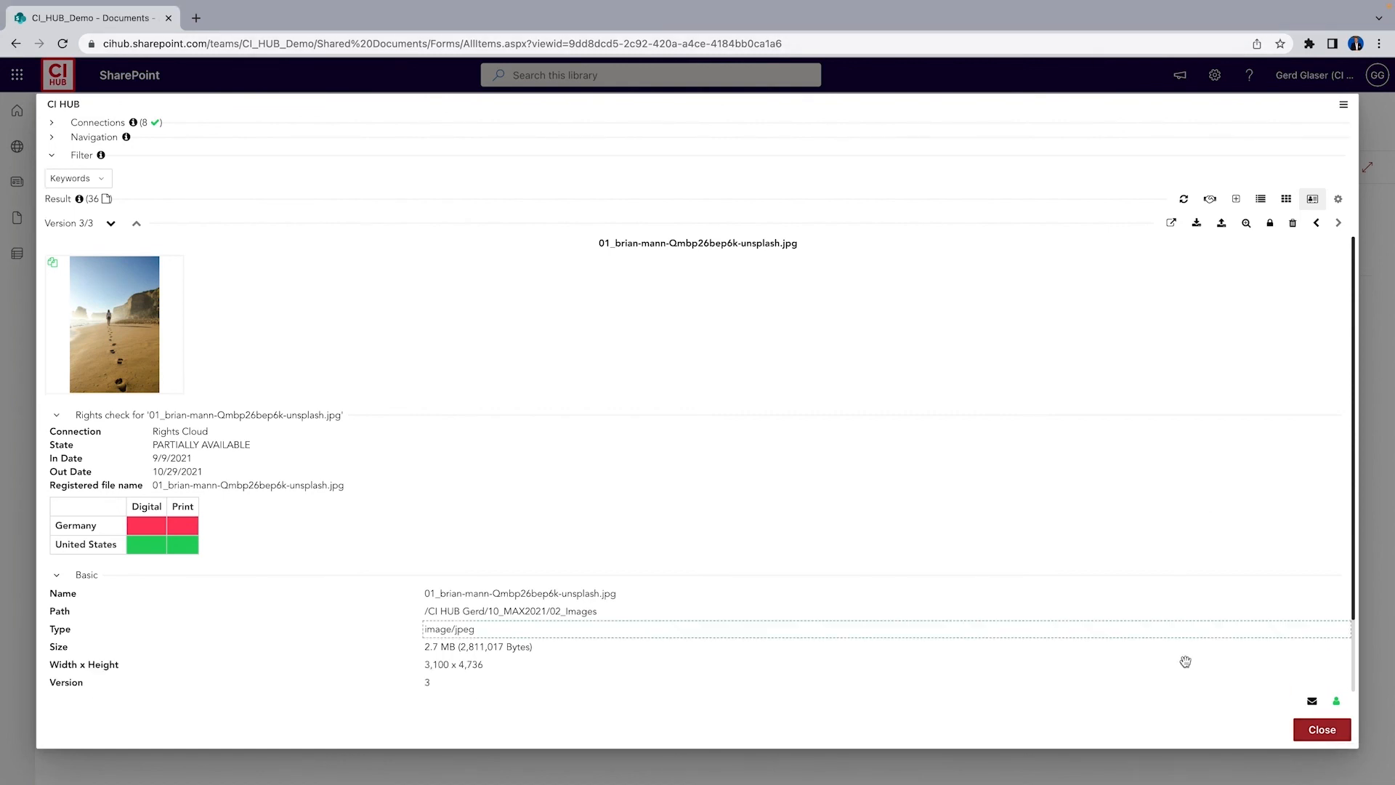
{"action": "left_click", "coordinate": [1323, 733]}
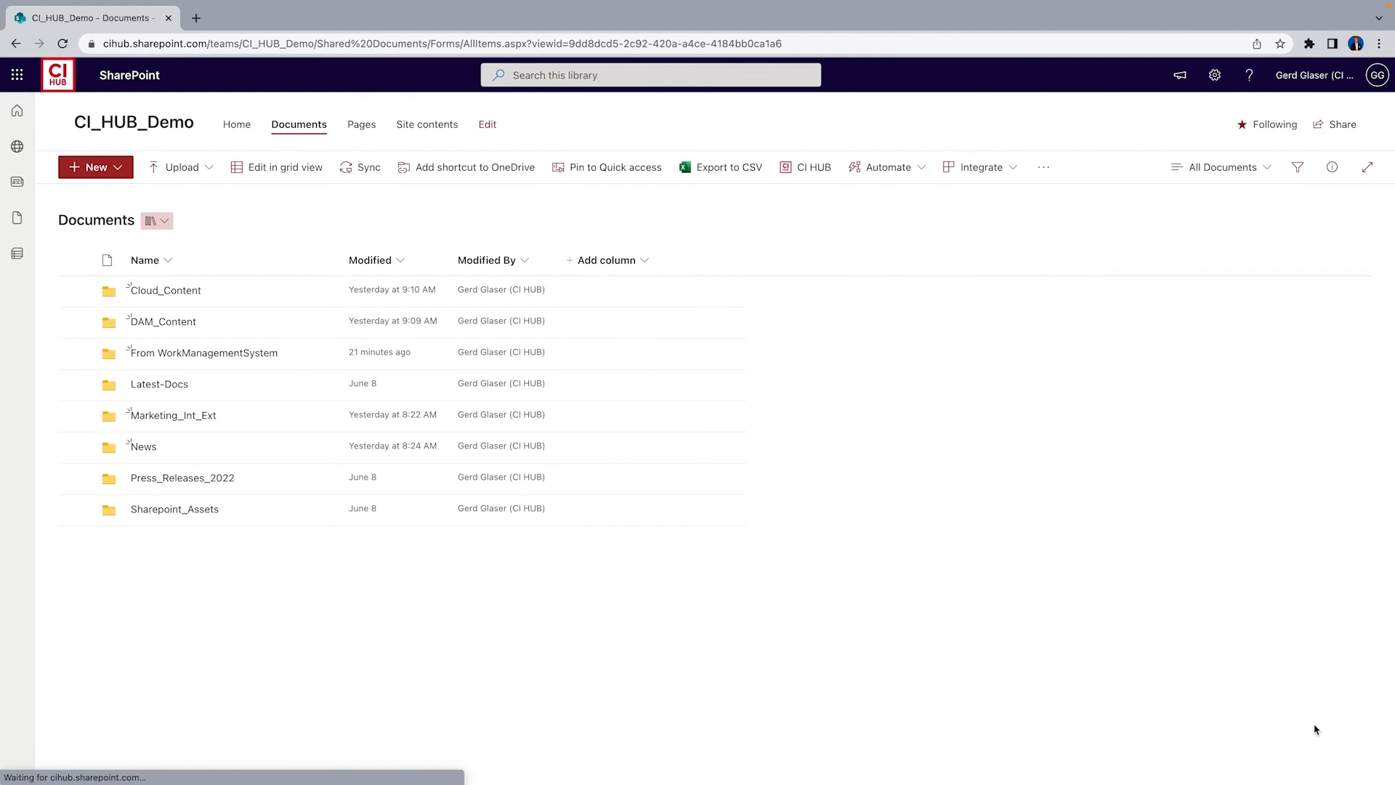